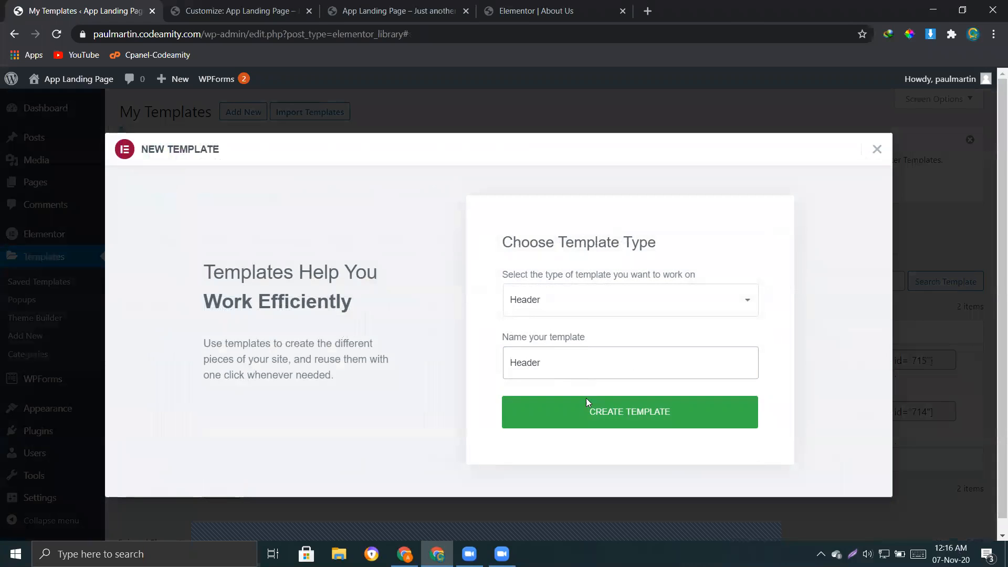
# Step: Create the Header template, dismiss the block library, and add a single-column section
pyautogui.click(592, 413)
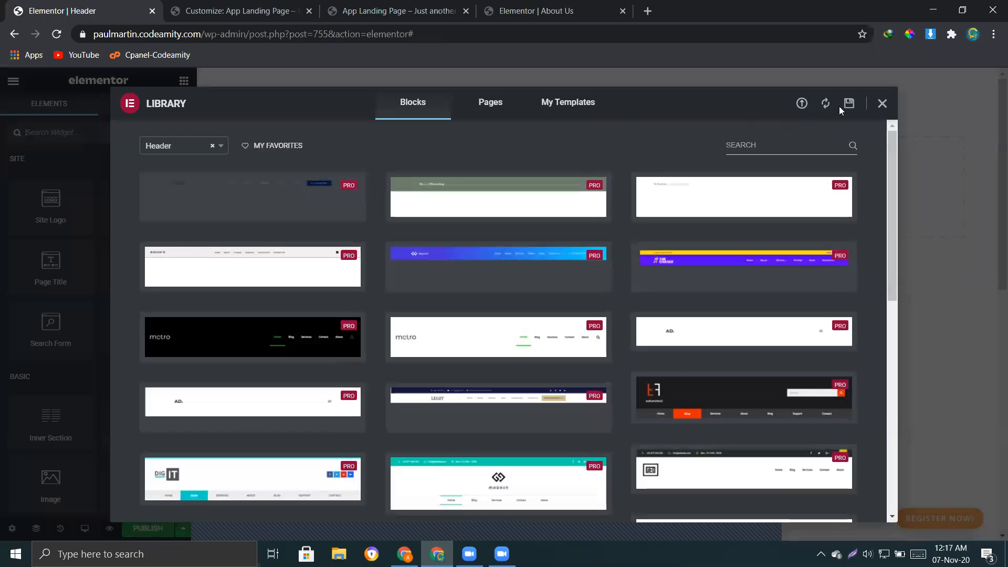
pyautogui.click(883, 104)
pyautogui.click(563, 184)
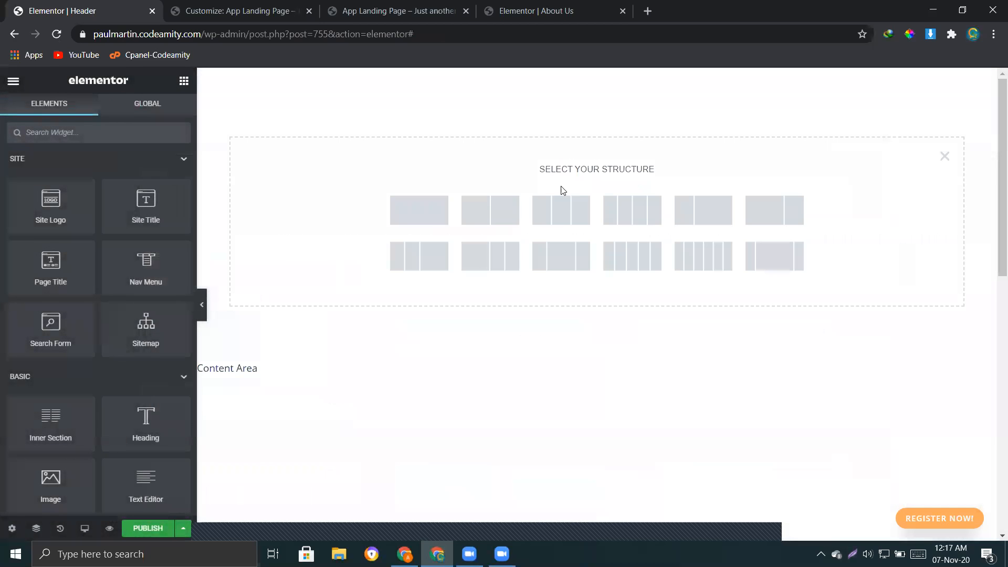
pyautogui.click(414, 212)
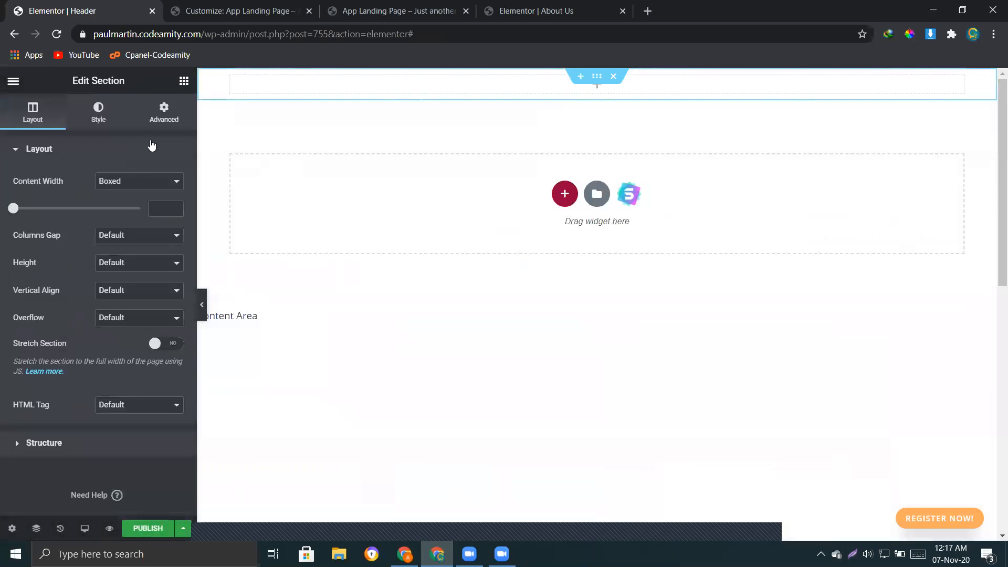
# Step: Set the section's content width to Full Width and its columns gap to No Gap
pyautogui.click(110, 180)
pyautogui.click(126, 203)
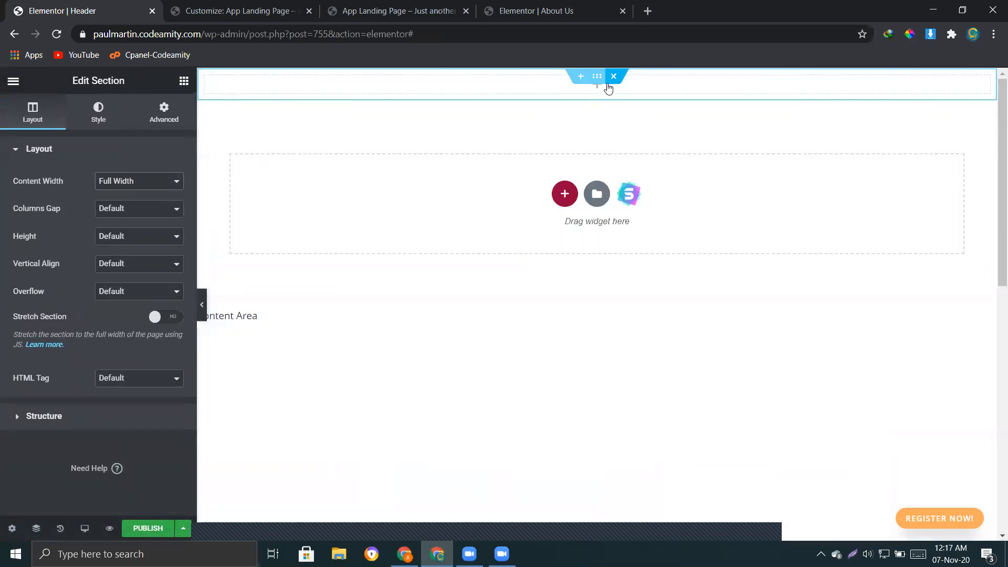
pyautogui.click(147, 209)
pyautogui.click(121, 234)
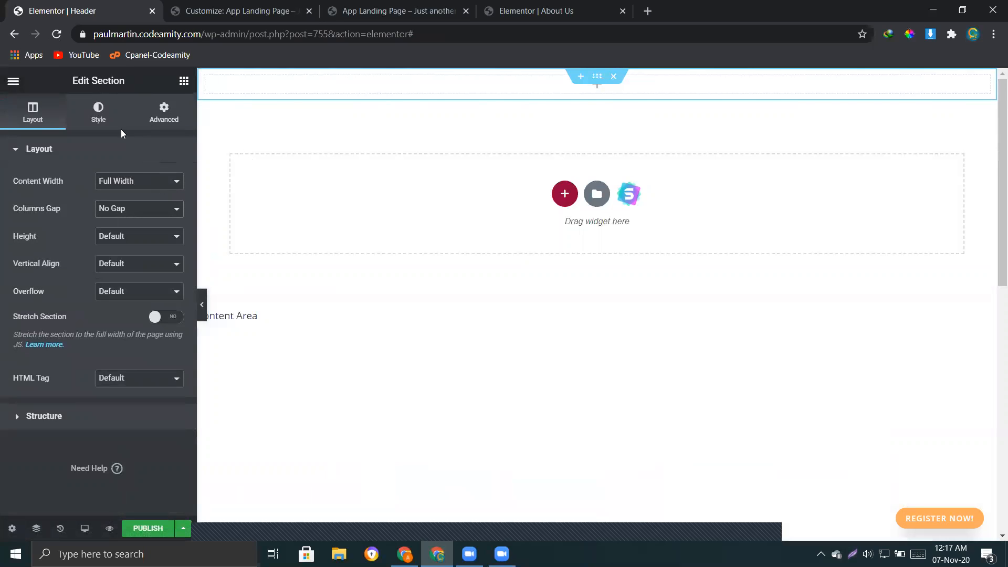
# Step: Give the section a classic background in dark teal, #034E59
pyautogui.click(98, 111)
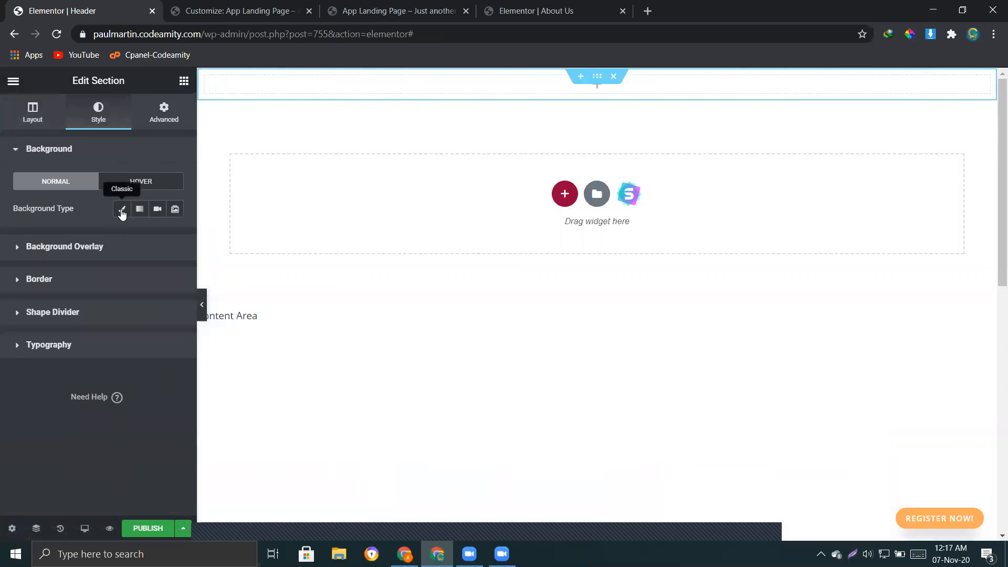
pyautogui.click(122, 208)
pyautogui.click(175, 237)
pyautogui.moveTo(111, 406); pyautogui.dragTo(103, 406)
pyautogui.click(113, 377)
pyautogui.moveTo(133, 375); pyautogui.dragTo(169, 356)
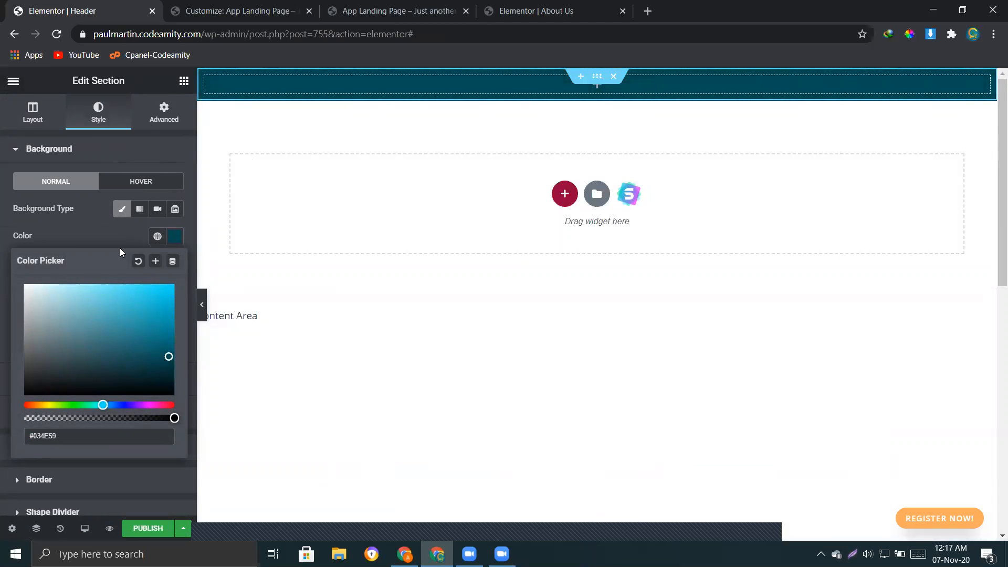
pyautogui.click(97, 227)
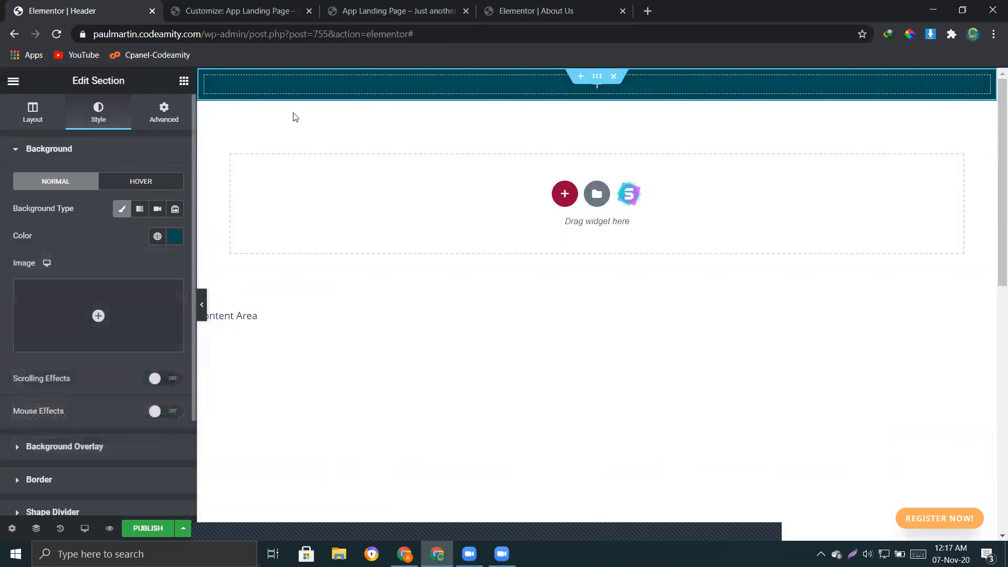
# Step: Add an inner section to the header with a Site Logo widget in its first column, and open that column's settings
pyautogui.click(179, 85)
pyautogui.moveTo(52, 431); pyautogui.dragTo(536, 88)
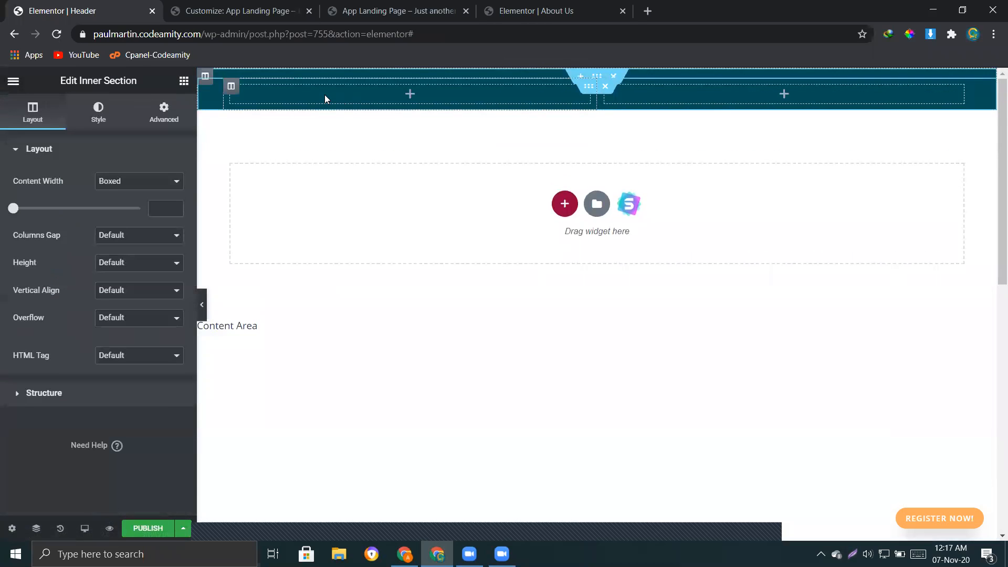
pyautogui.click(325, 94)
pyautogui.moveTo(47, 208); pyautogui.dragTo(341, 93)
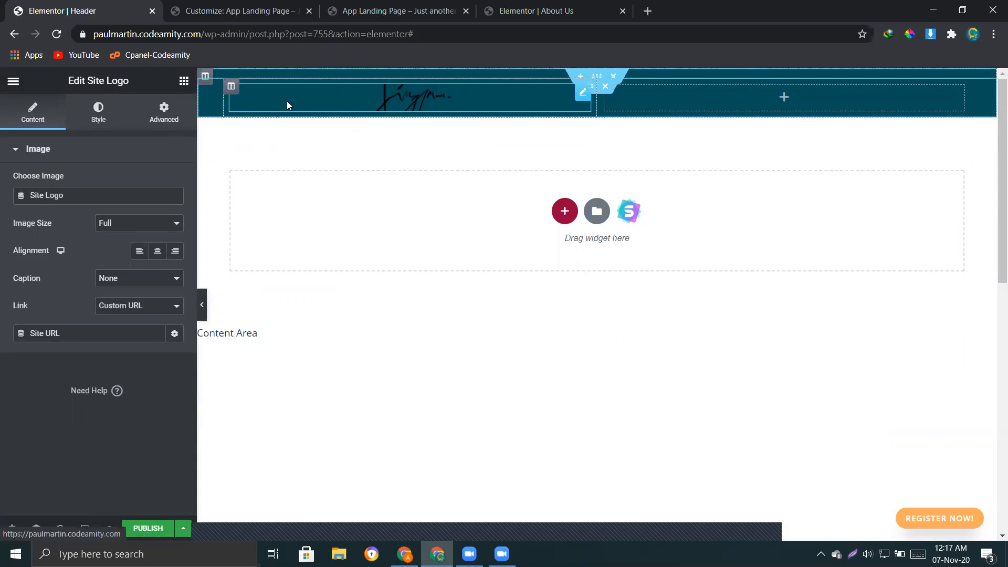
pyautogui.rightClick(233, 90)
pyautogui.click(250, 101)
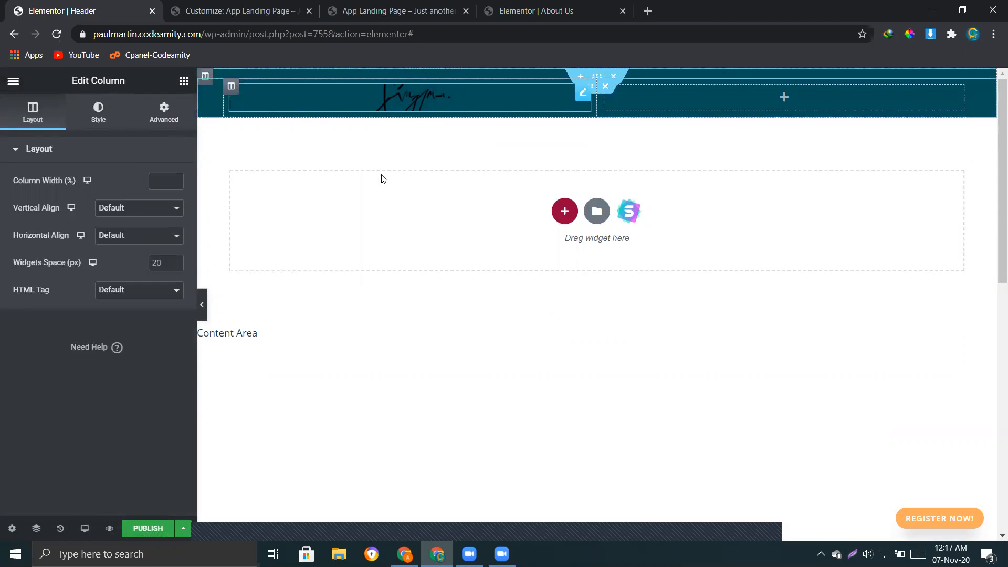
# Step: Publish the header template with the Entire Site display condition and reload the live landing page
pyautogui.click(145, 531)
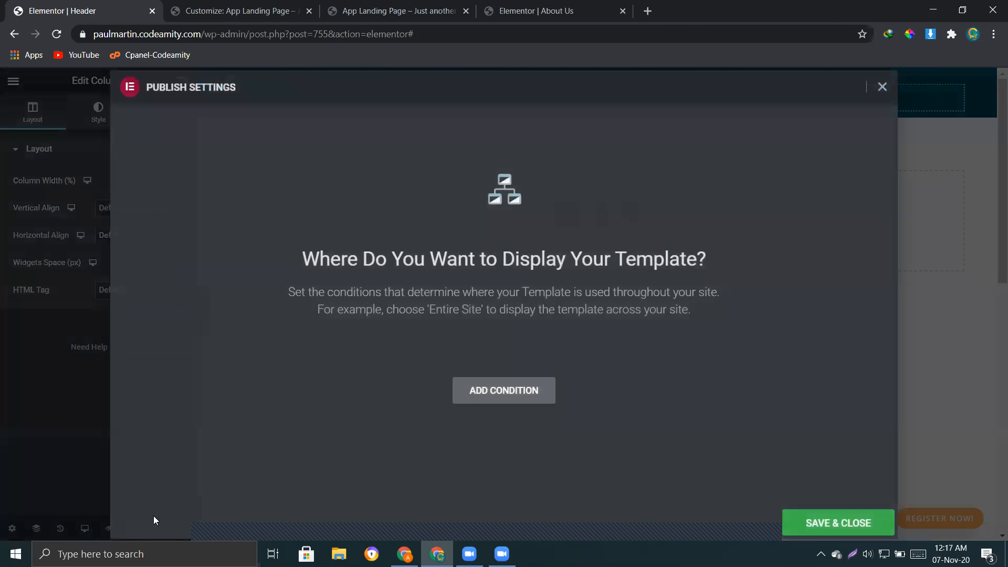
pyautogui.click(498, 389)
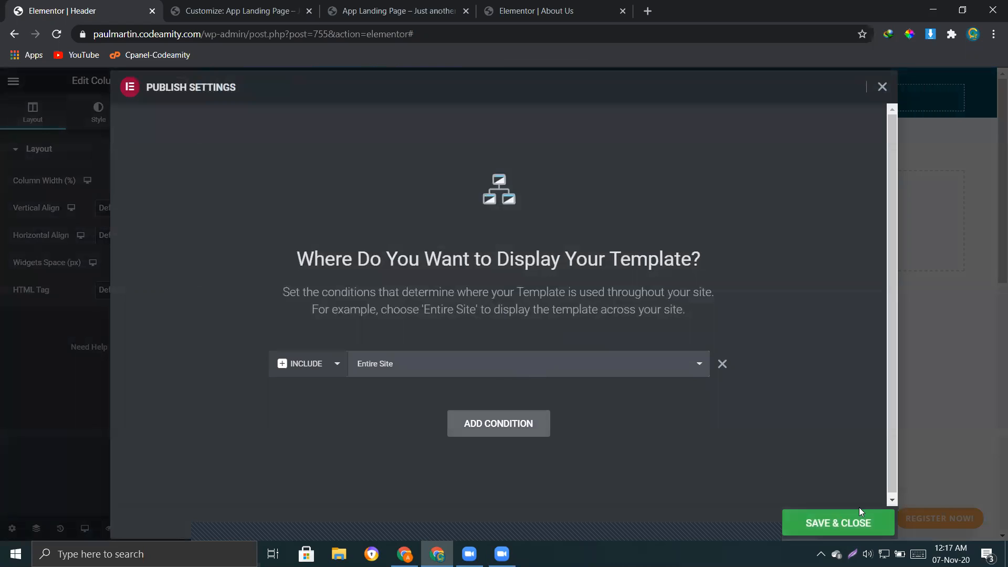
pyautogui.click(831, 525)
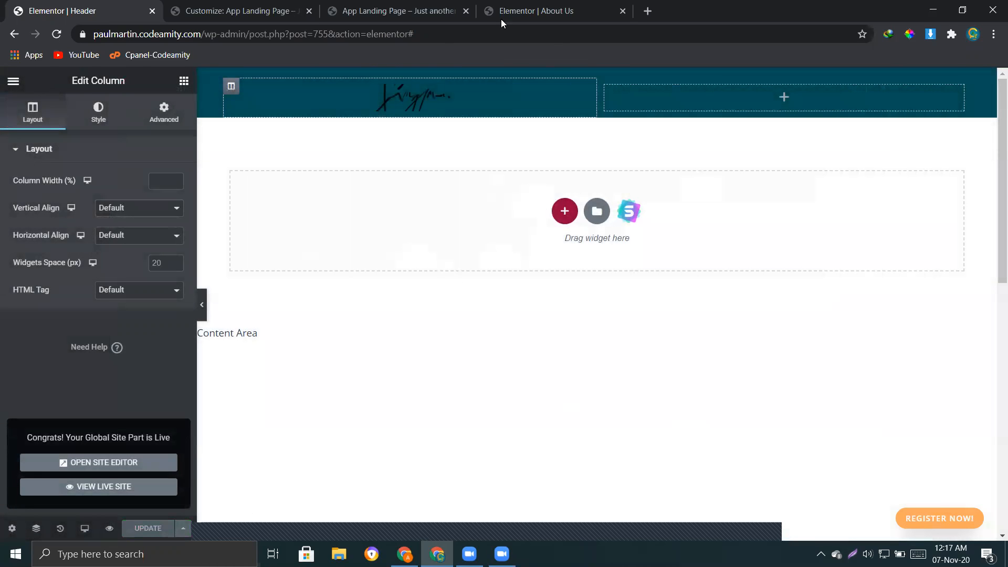
pyautogui.click(399, 11)
pyautogui.press('F5')
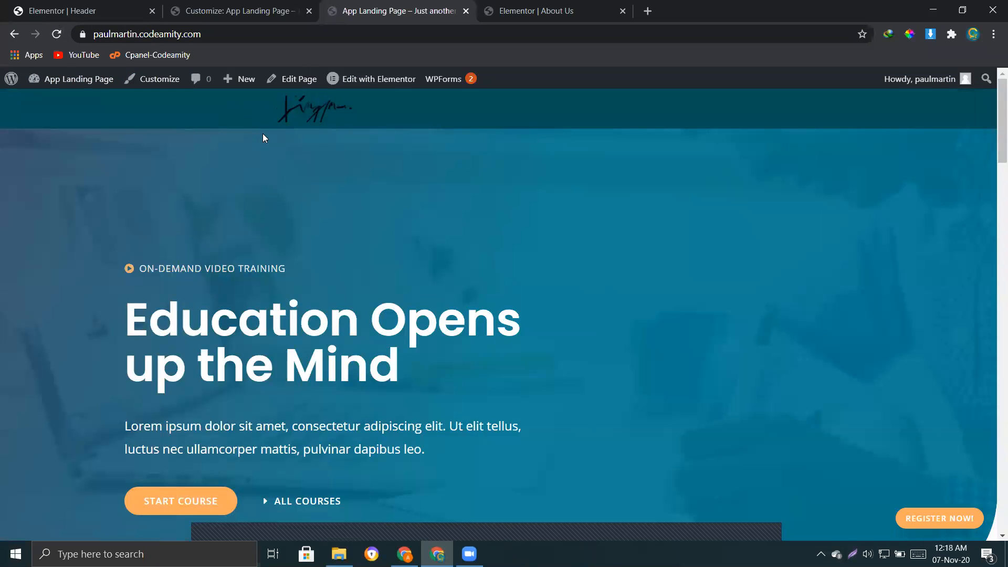
# Step: In the Customizer's Site Identity settings, set favicon-free-img.png as the site logo using the default crop, and publish the change
pyautogui.click(221, 10)
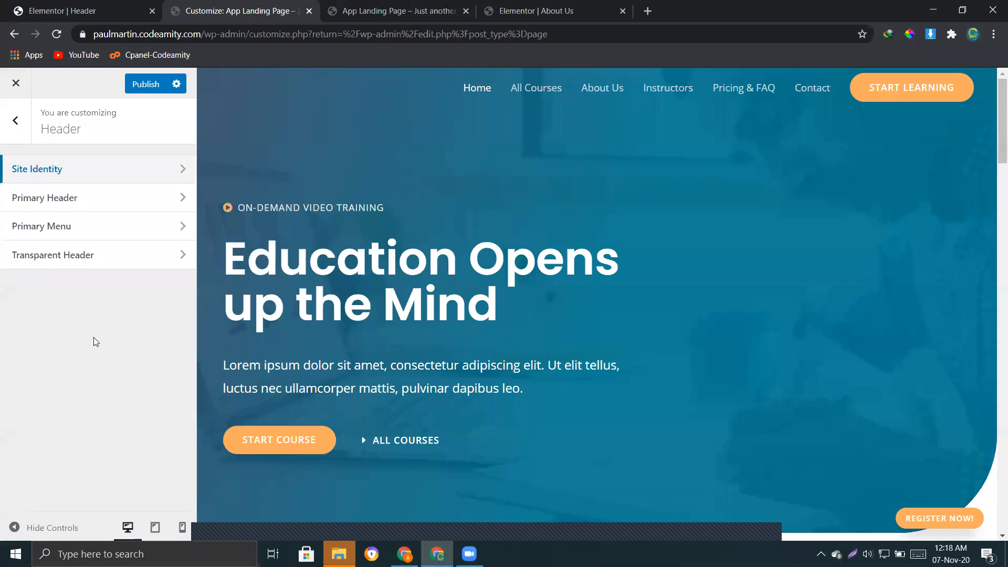
pyautogui.click(63, 198)
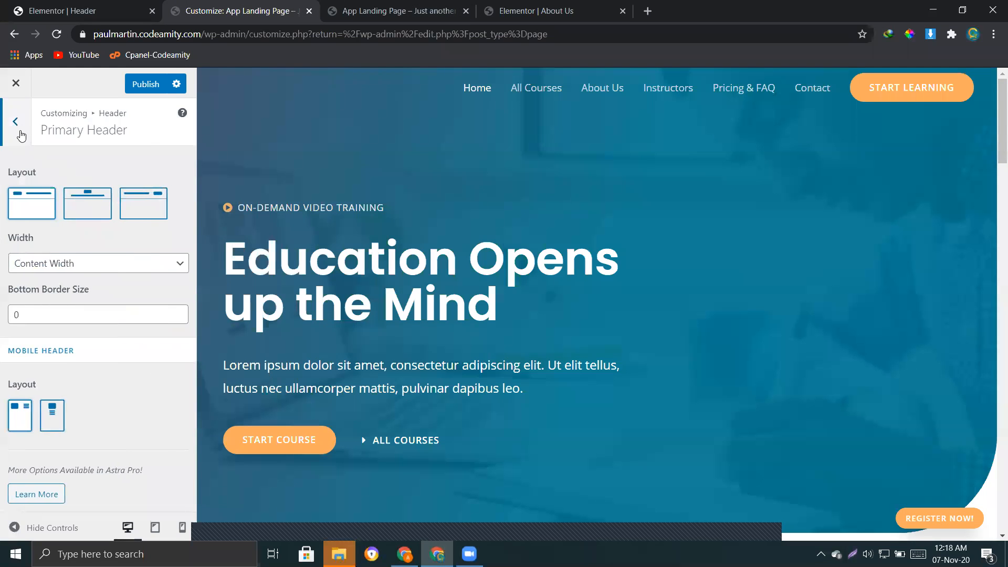
pyautogui.click(21, 136)
pyautogui.click(56, 167)
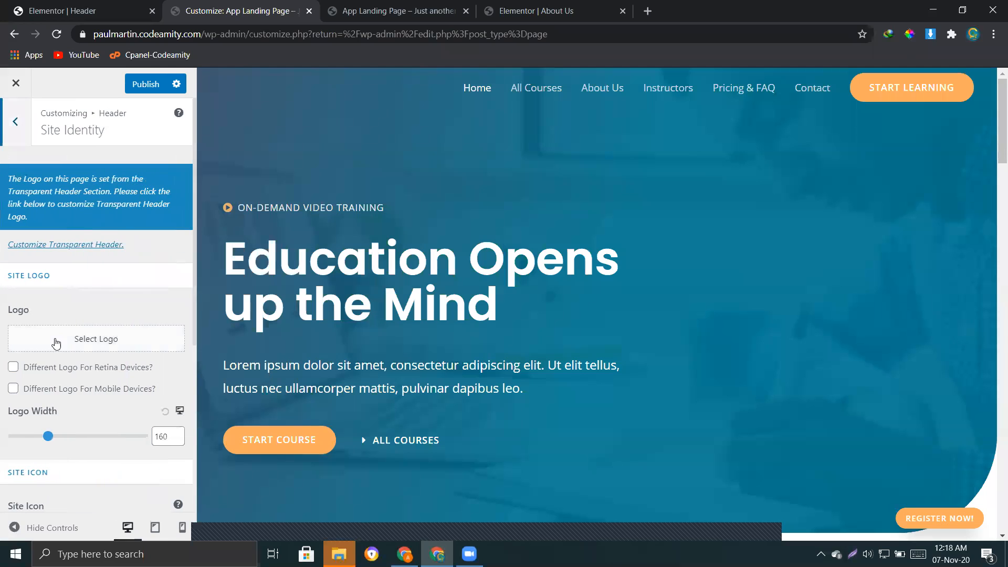
pyautogui.click(83, 346)
pyautogui.click(165, 338)
pyautogui.scroll(-8, 483, 352)
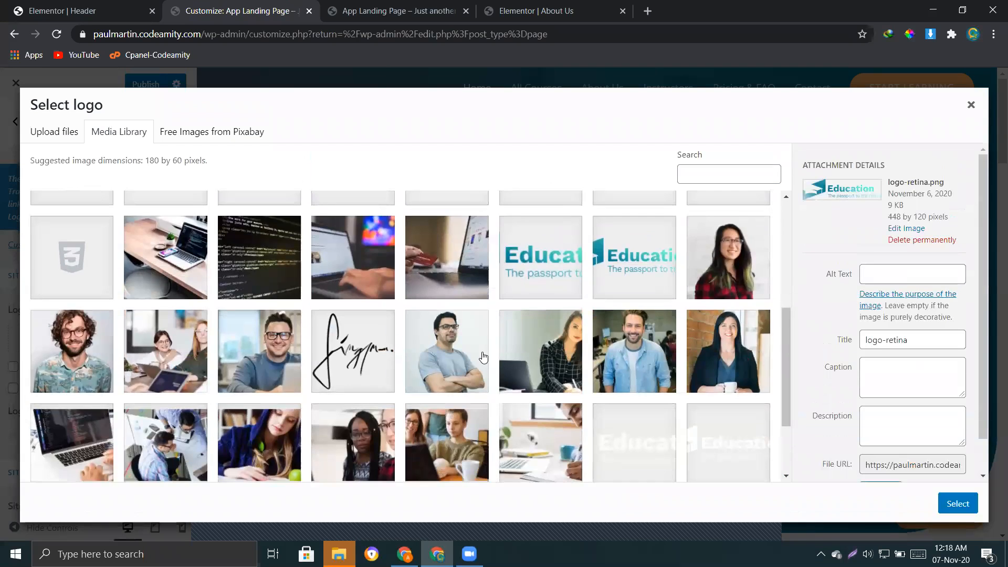
pyautogui.click(72, 427)
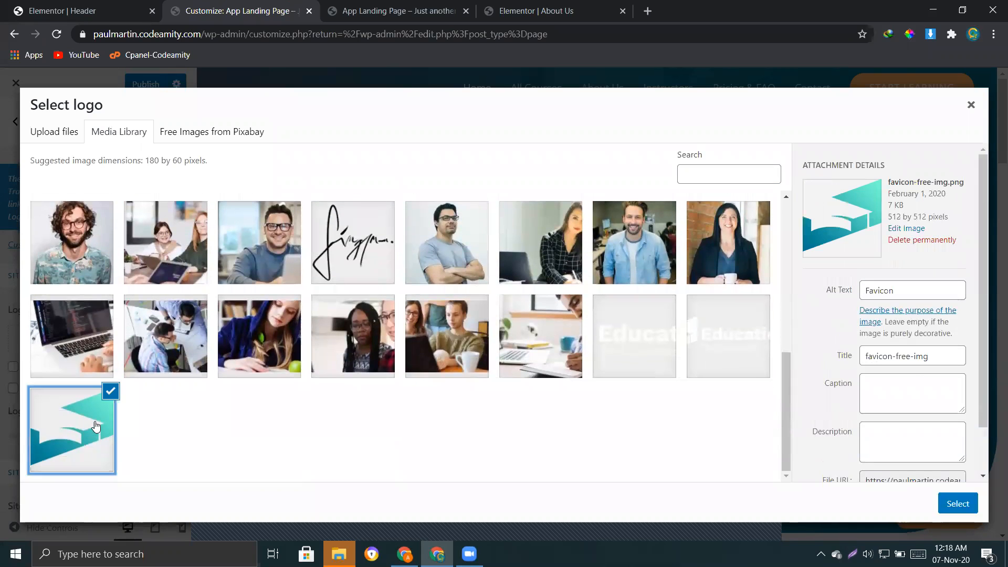
pyautogui.click(958, 504)
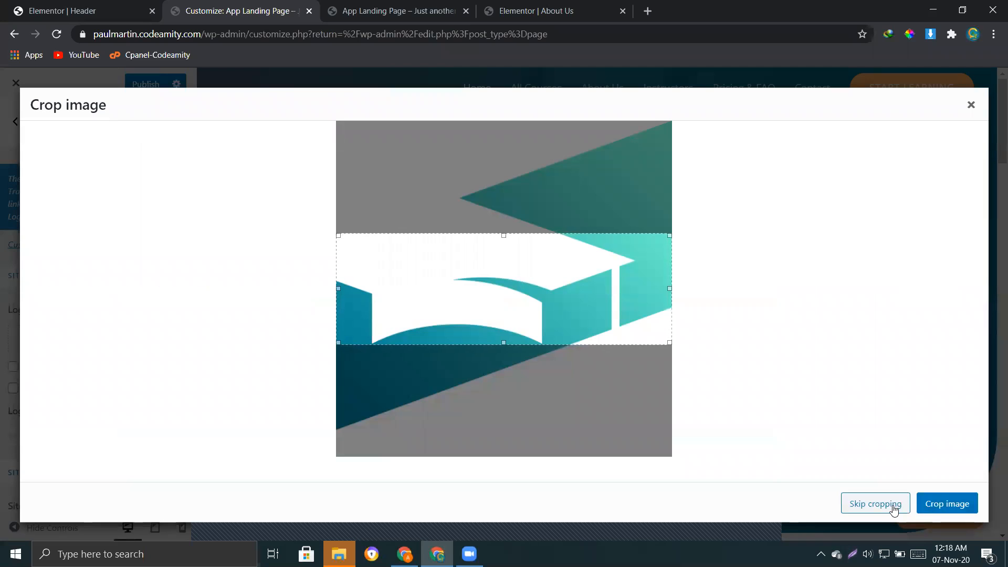
pyautogui.click(936, 506)
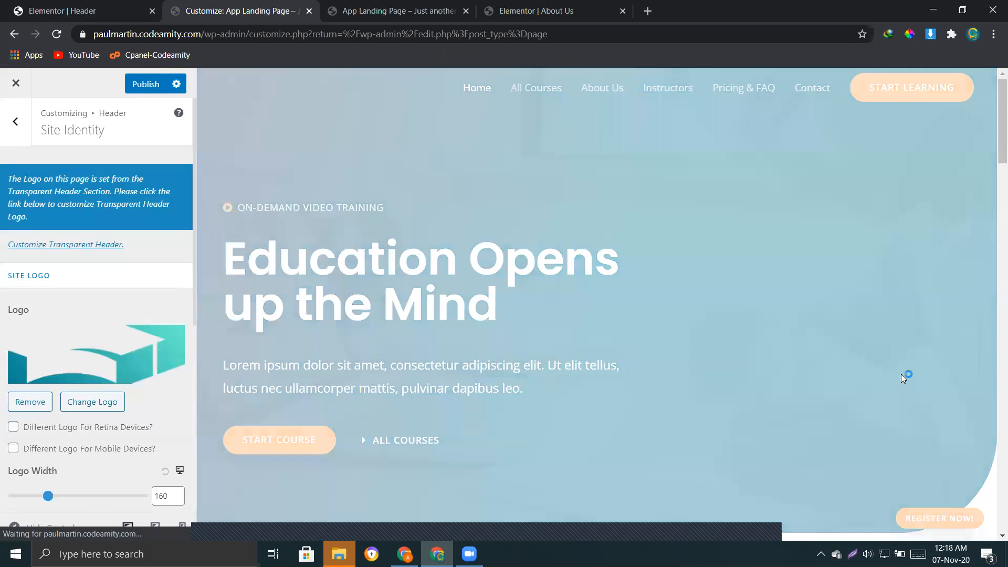
pyautogui.click(148, 86)
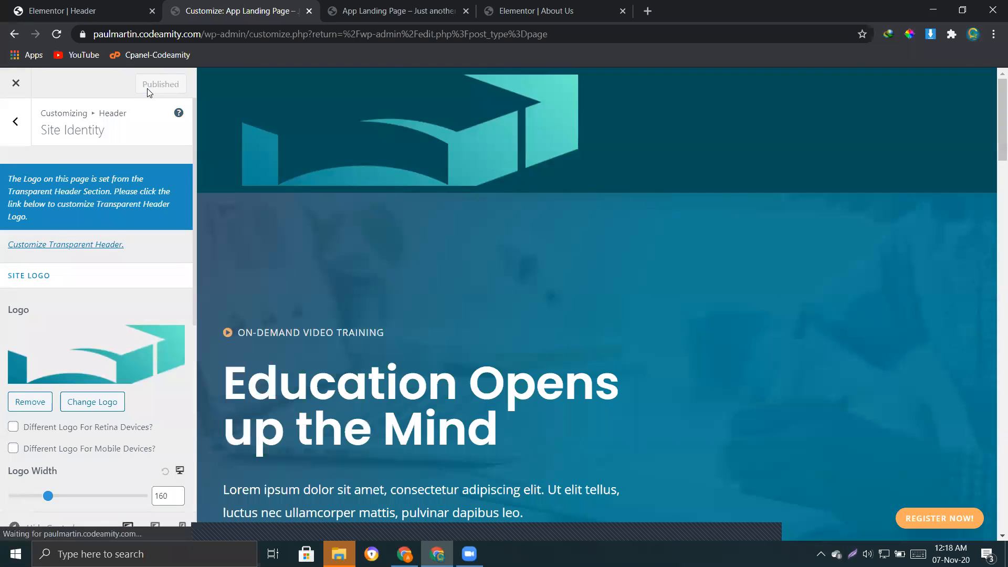
# Step: Reload the live landing page and compare its header with the Customizer preview and the About Us page
pyautogui.click(388, 11)
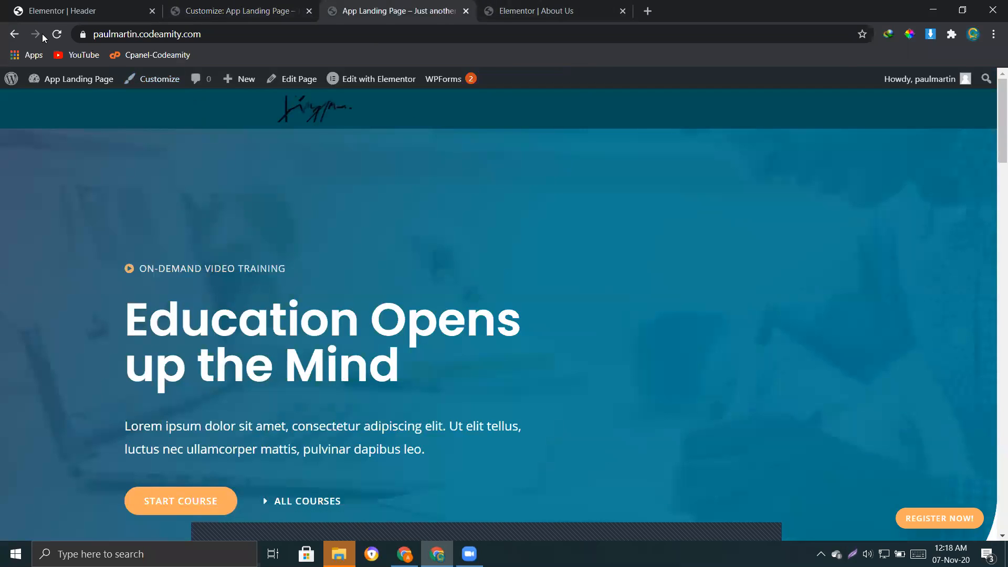
pyautogui.click(61, 36)
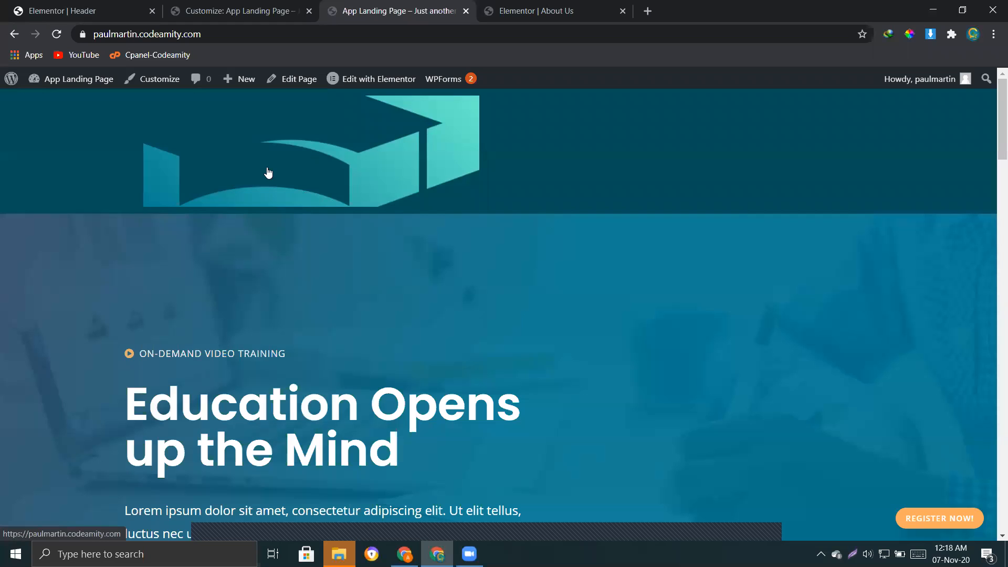
pyautogui.click(253, 11)
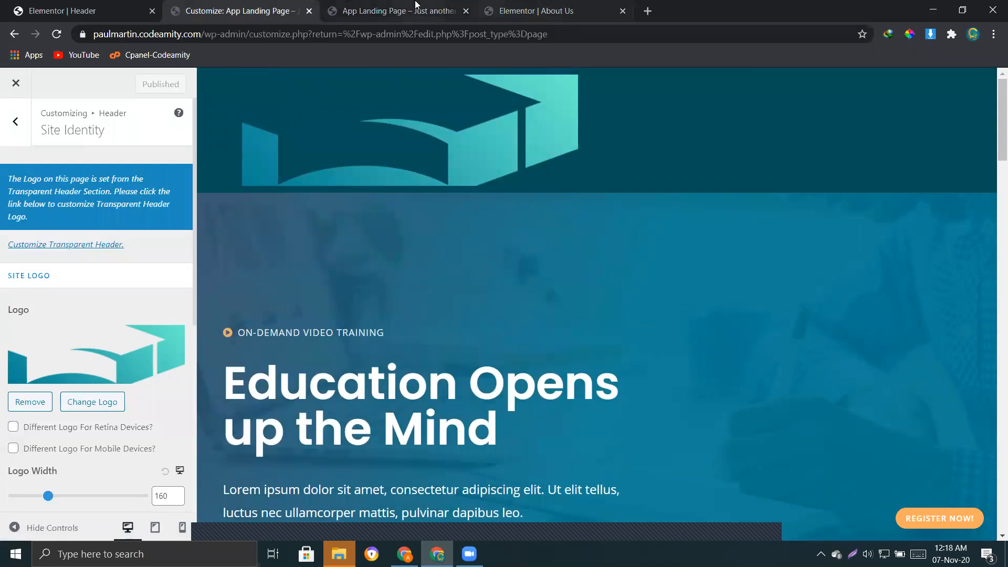
pyautogui.click(400, 11)
pyautogui.click(530, 11)
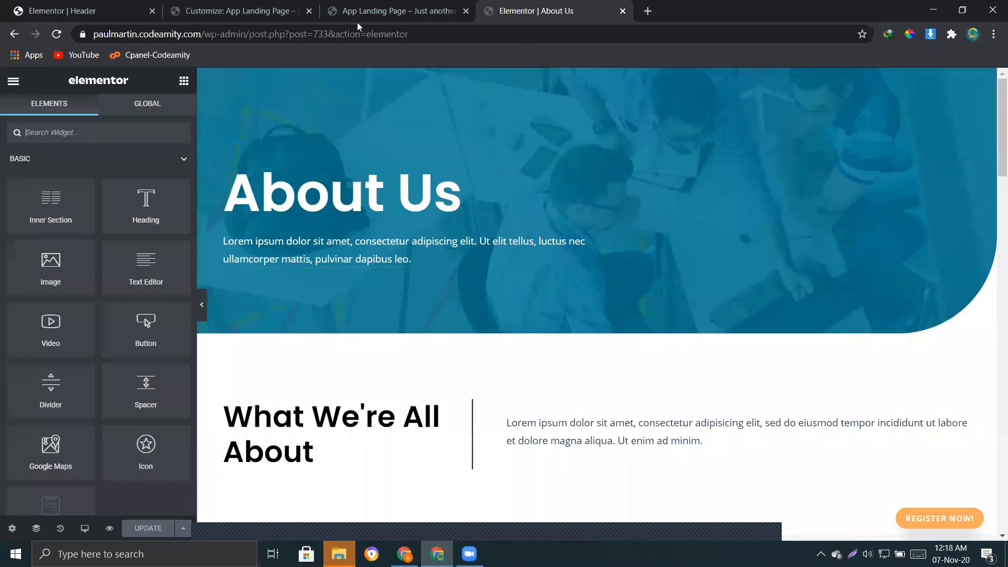
pyautogui.click(399, 11)
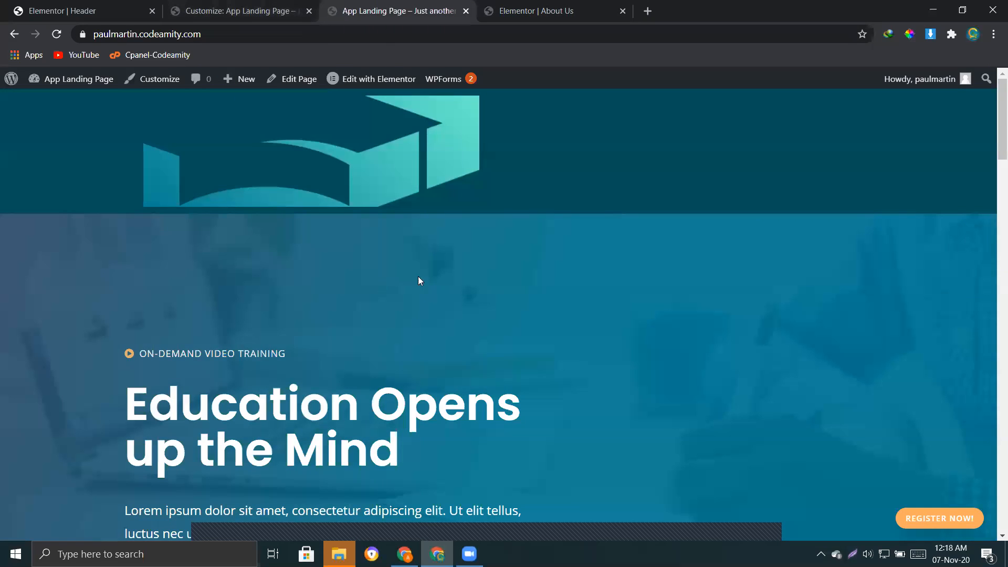
pyautogui.click(257, 7)
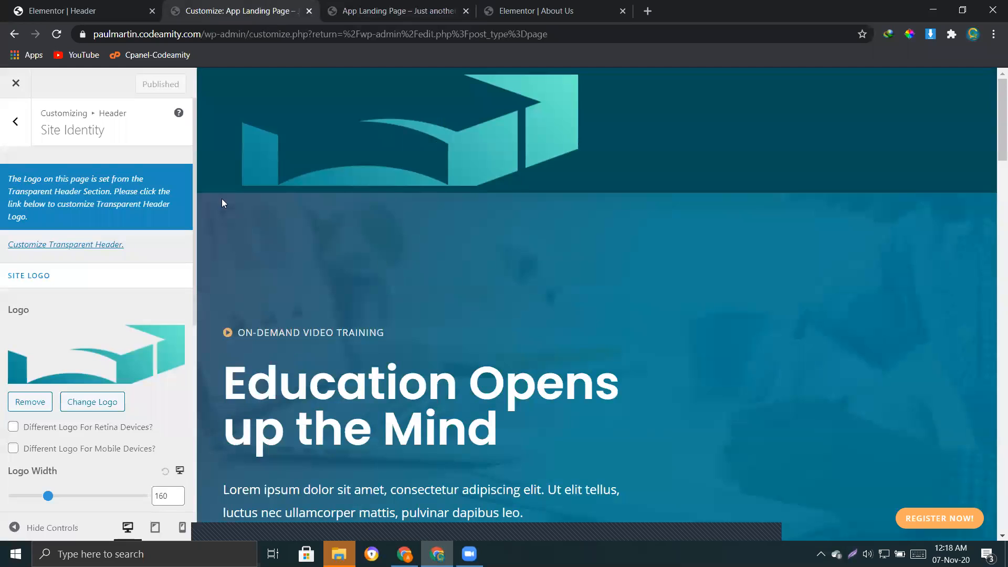
# Step: Remove the Entire Site display condition from the header template, save, and reload the live landing page
pyautogui.click(126, 12)
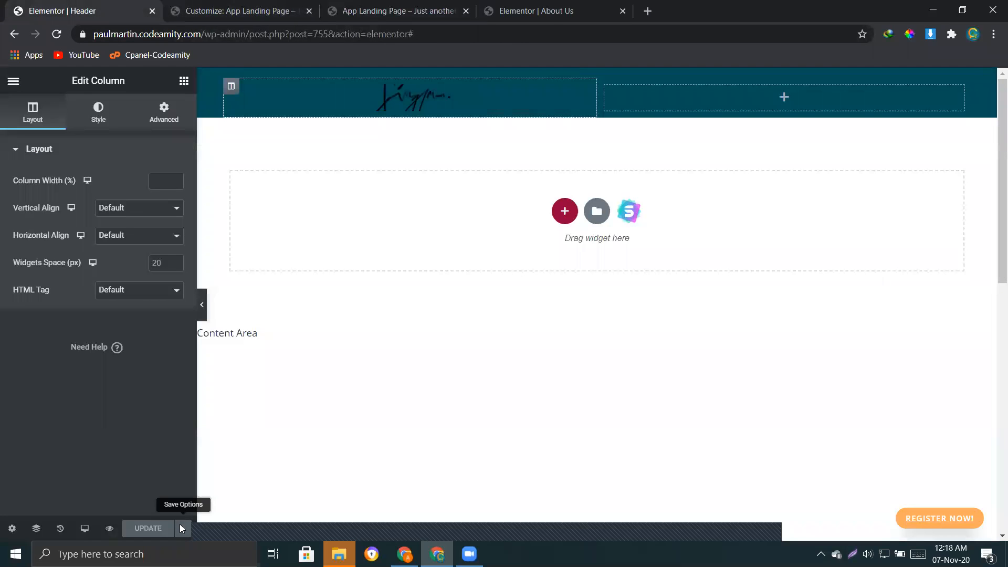
pyautogui.click(182, 528)
pyautogui.click(105, 469)
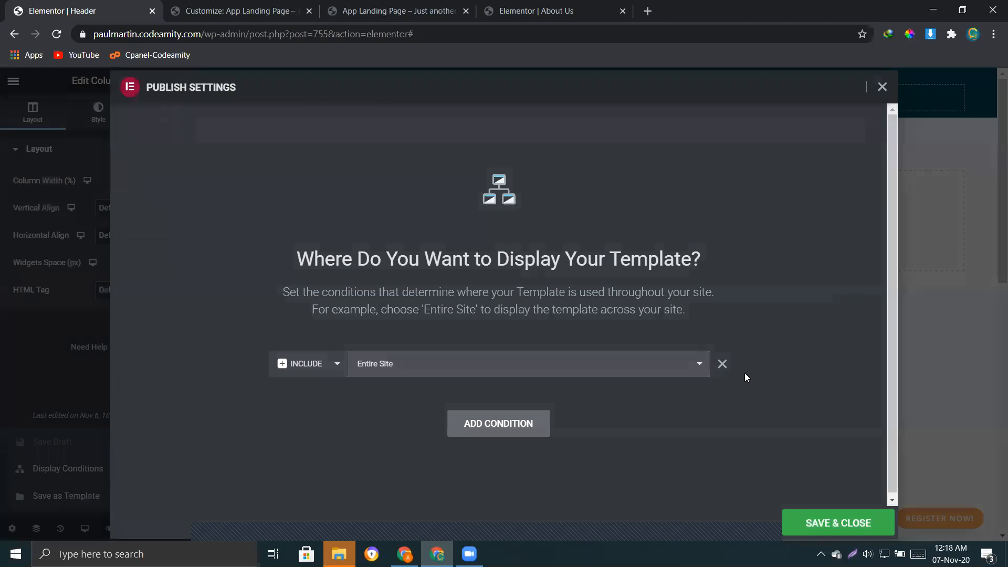
pyautogui.click(724, 364)
pyautogui.click(823, 525)
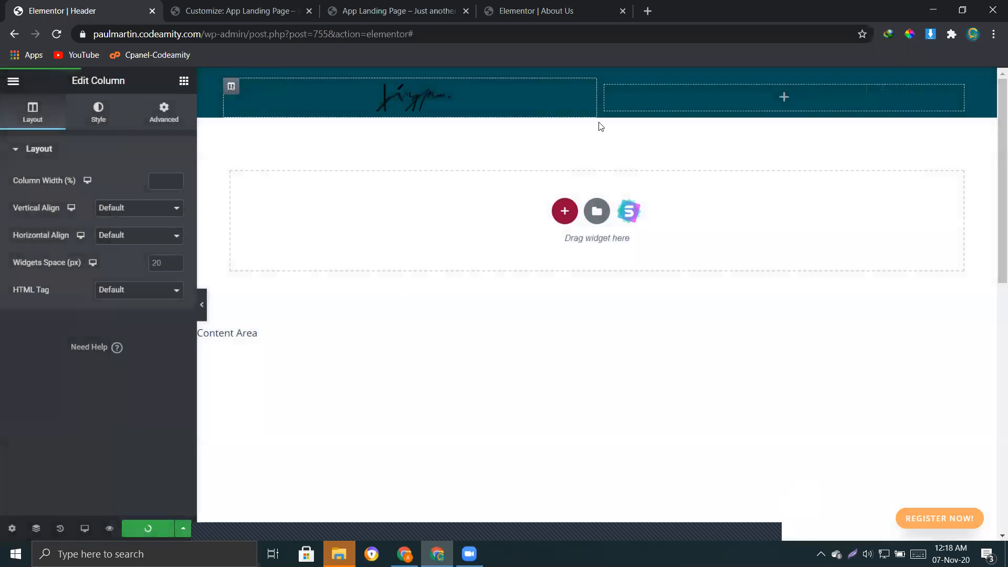
pyautogui.click(415, 10)
pyautogui.press('F5')
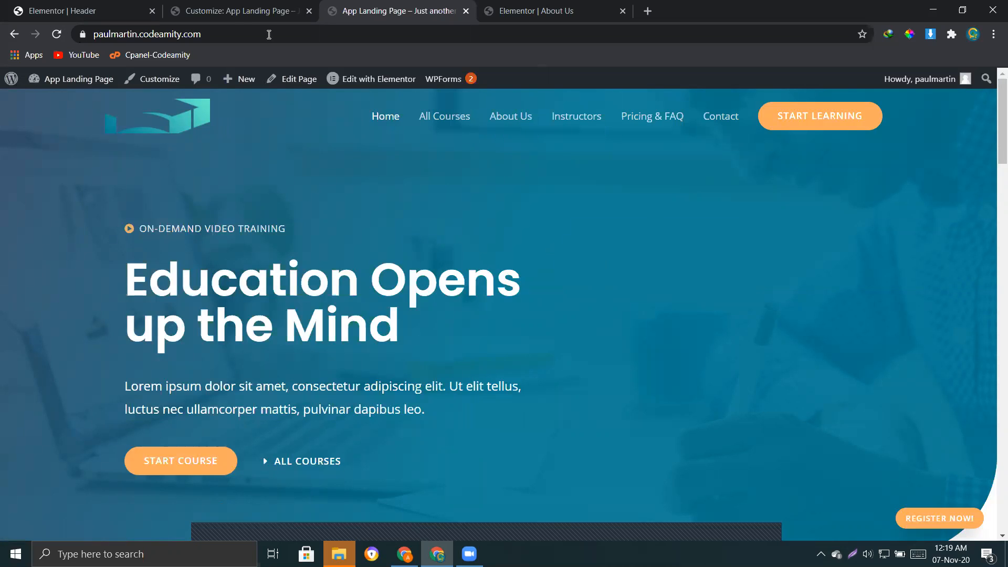
# Step: Set the logo width to 45 in the Customizer's Site Identity settings, publish, and reload the live landing page
pyautogui.click(235, 14)
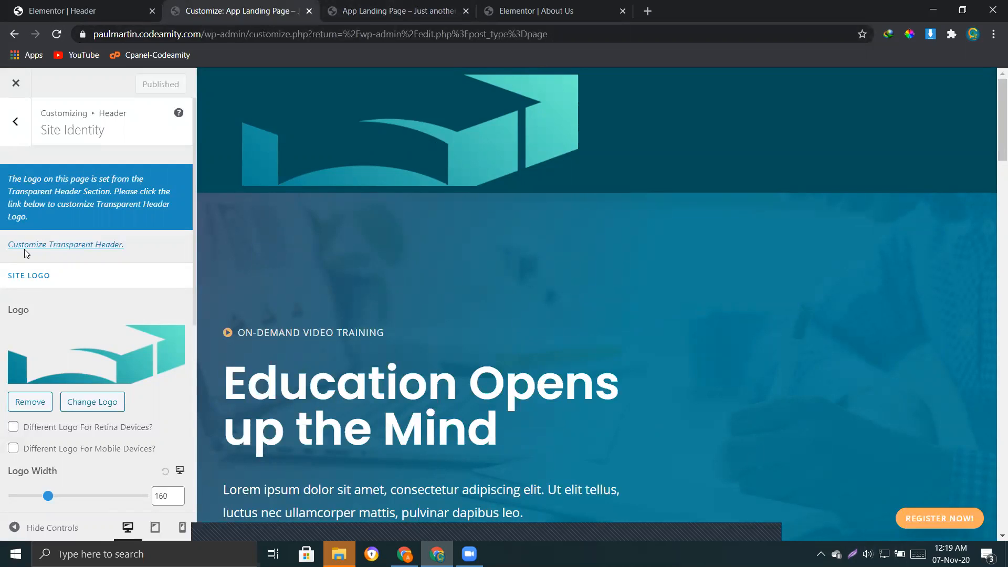
pyautogui.click(15, 122)
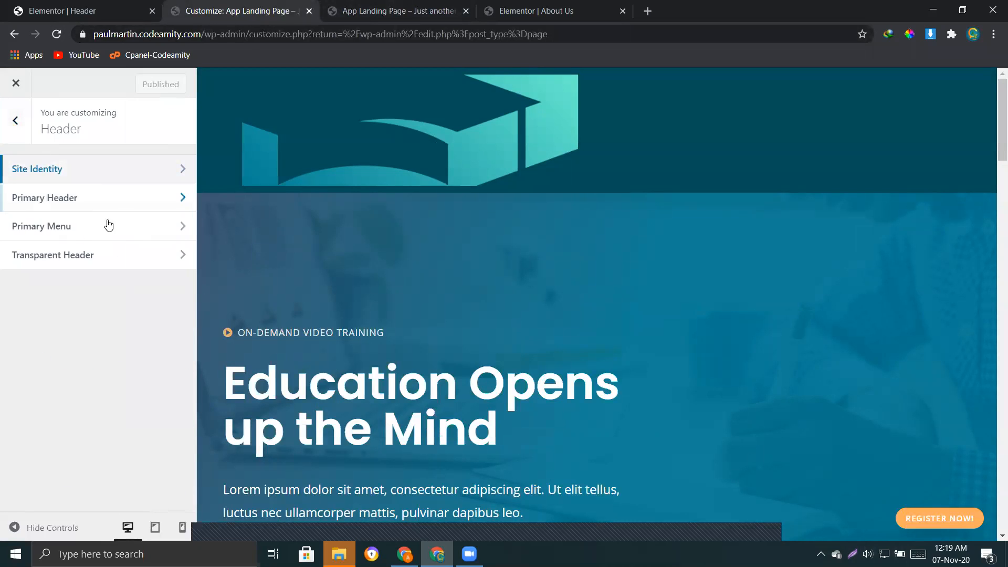
pyautogui.click(71, 167)
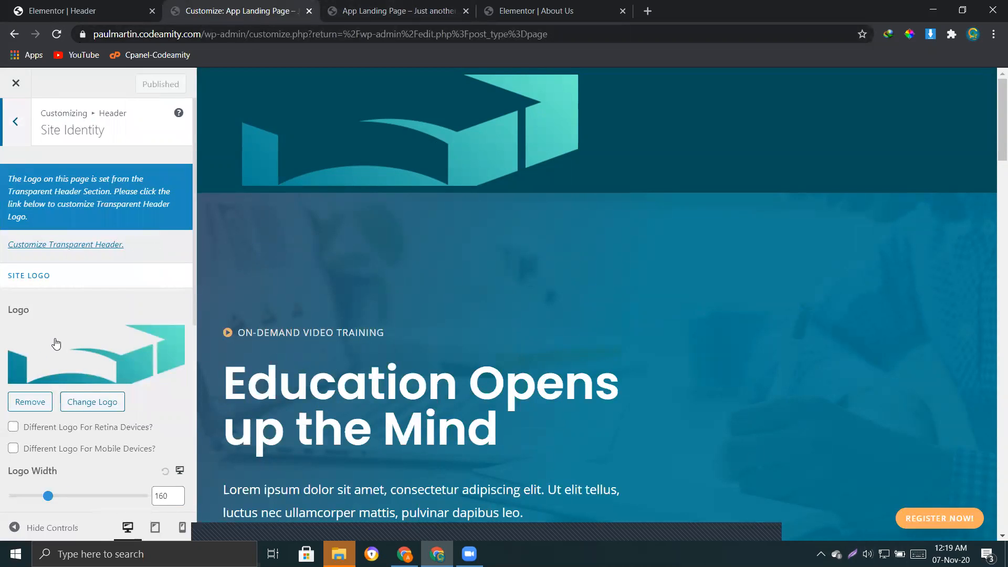
pyautogui.scroll(-3, 79, 344)
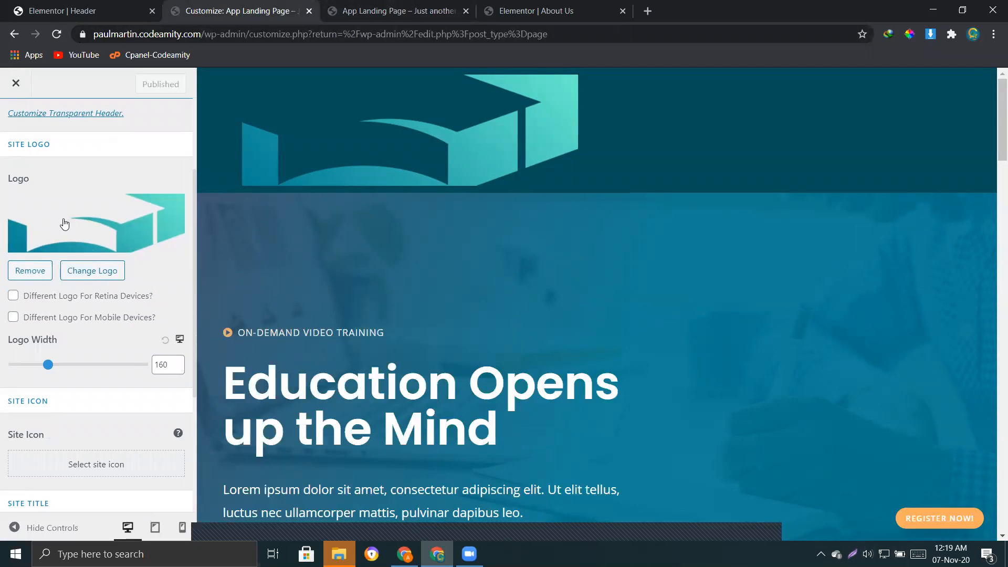
pyautogui.scroll(-2, 52, 252)
pyautogui.moveTo(51, 302); pyautogui.dragTo(25, 302)
pyautogui.click(154, 85)
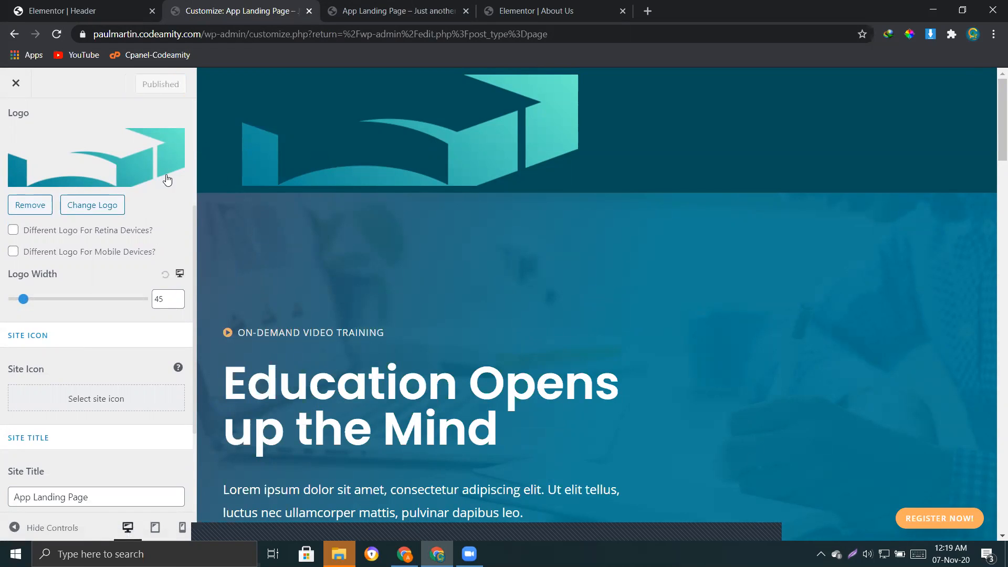
pyautogui.hotkey('ctrl', 'Tab')
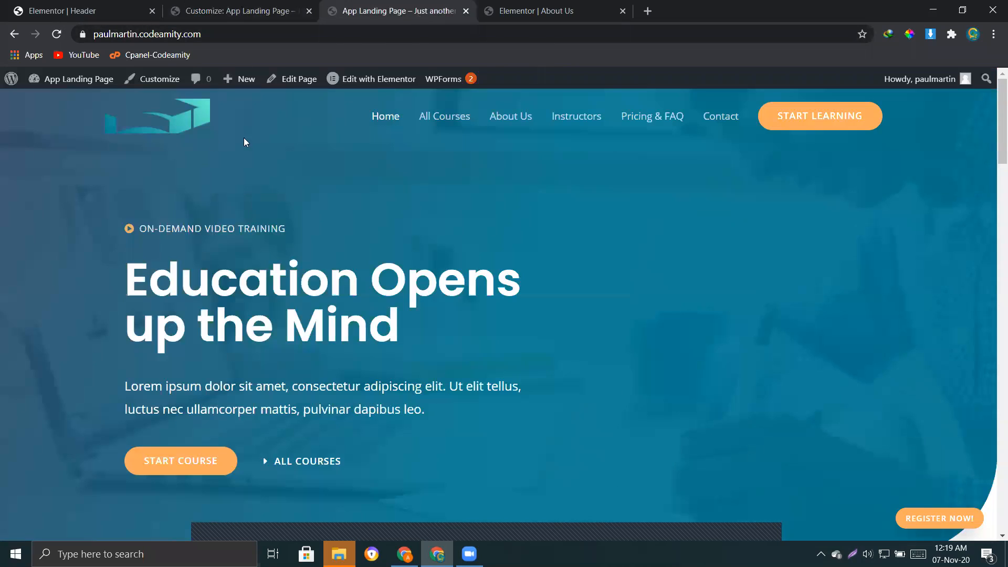
pyautogui.click(57, 34)
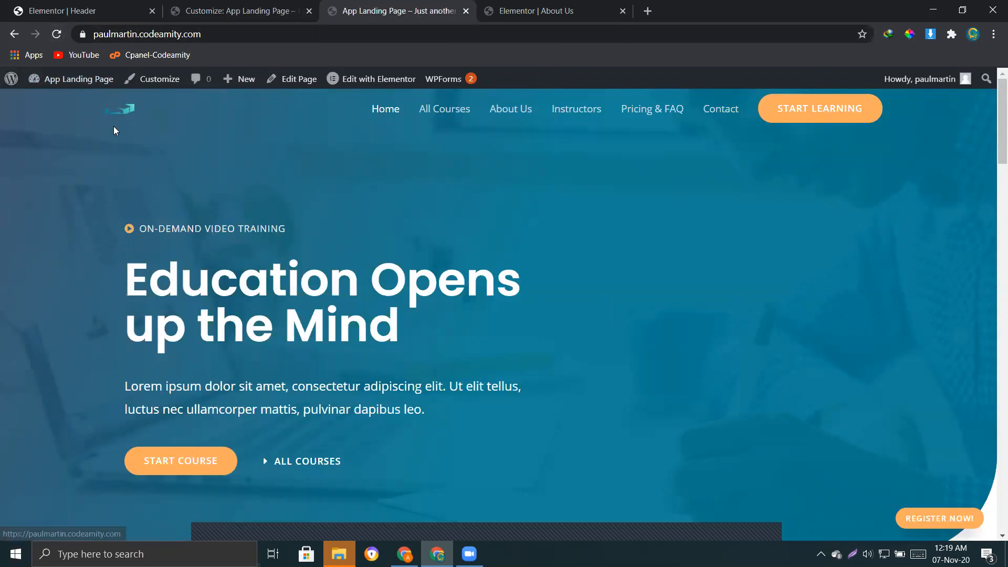
# Step: Try the different logo option for retina devices in the Customizer and switch it back off
pyautogui.click(236, 11)
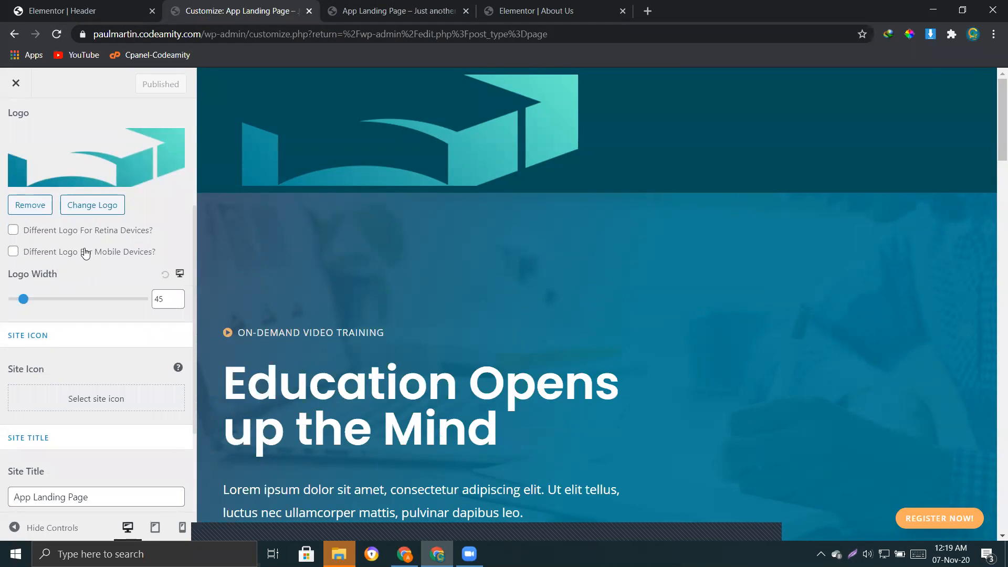
pyautogui.scroll(-1, 66, 258)
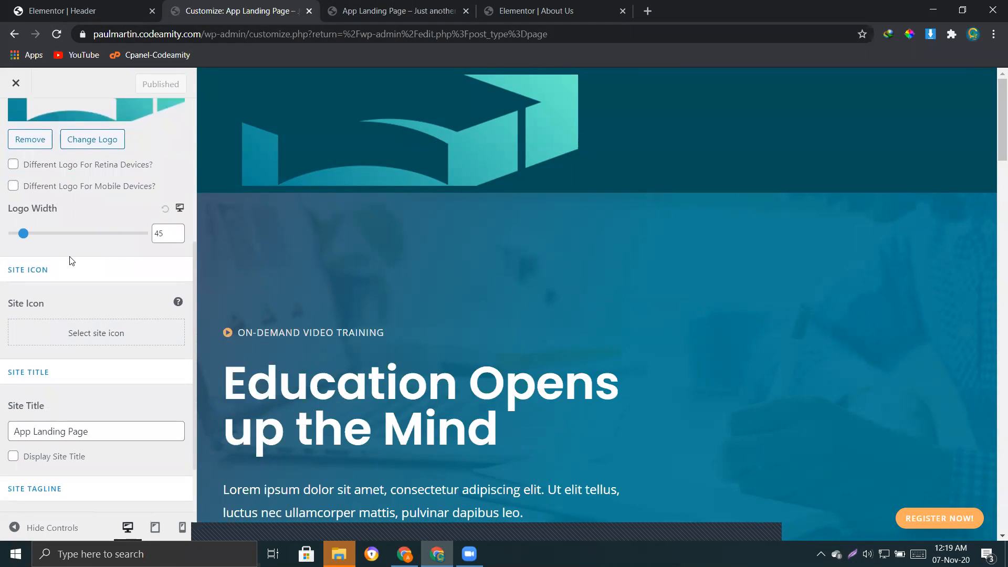
pyautogui.scroll(1, 42, 256)
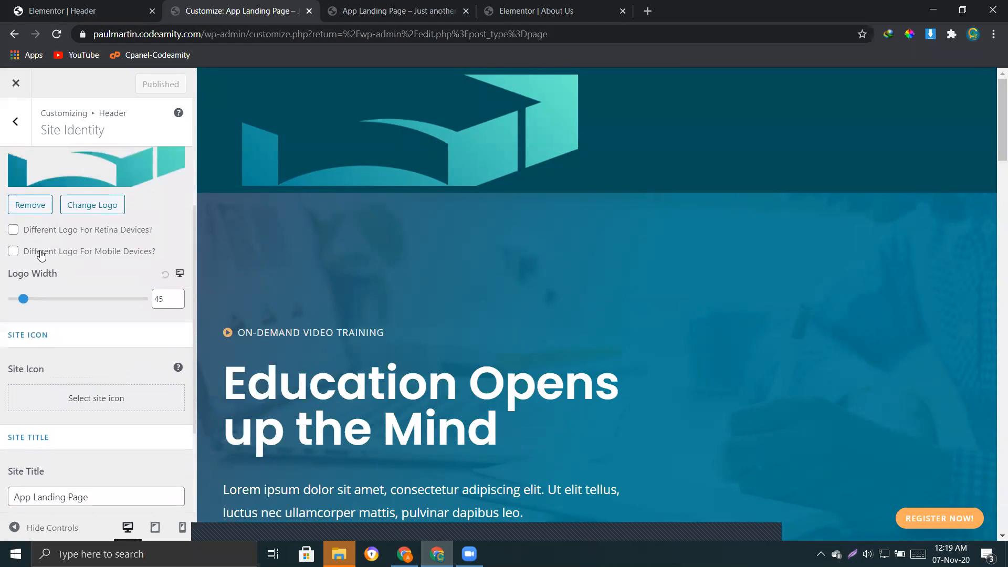
pyautogui.click(59, 231)
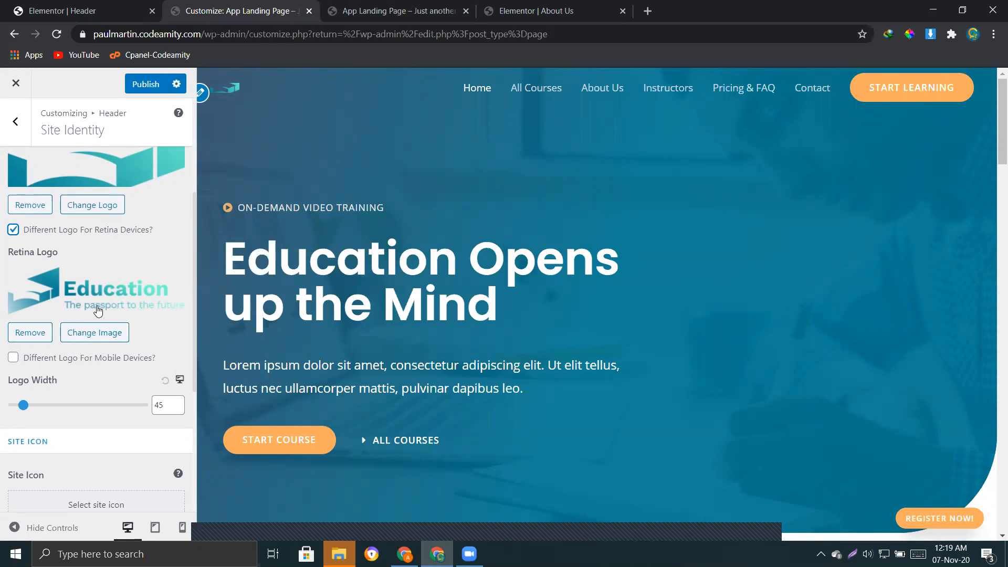
pyautogui.click(14, 230)
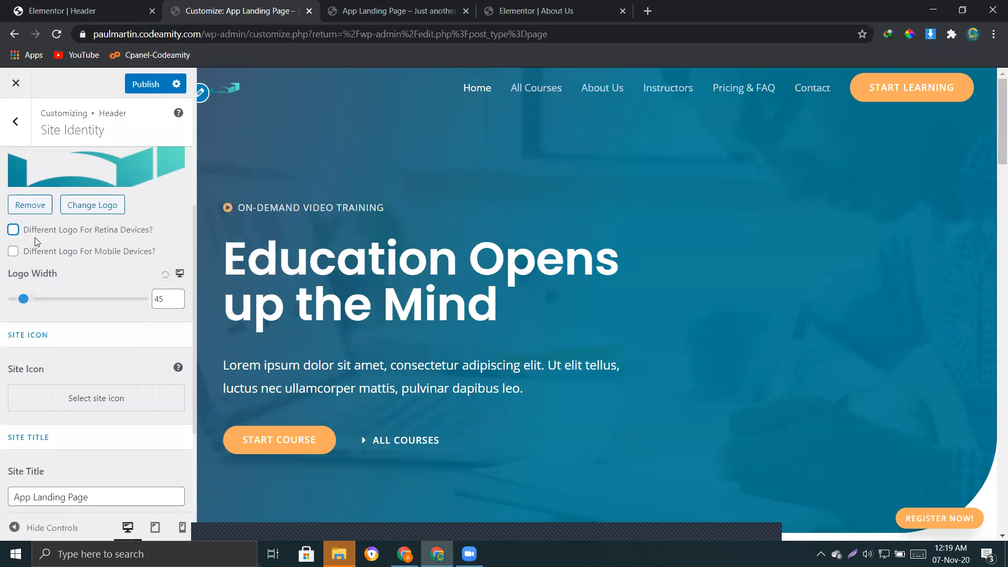
# Step: Set favicon-free-img.png from the media library as the site icon
pyautogui.scroll(-1, 50, 292)
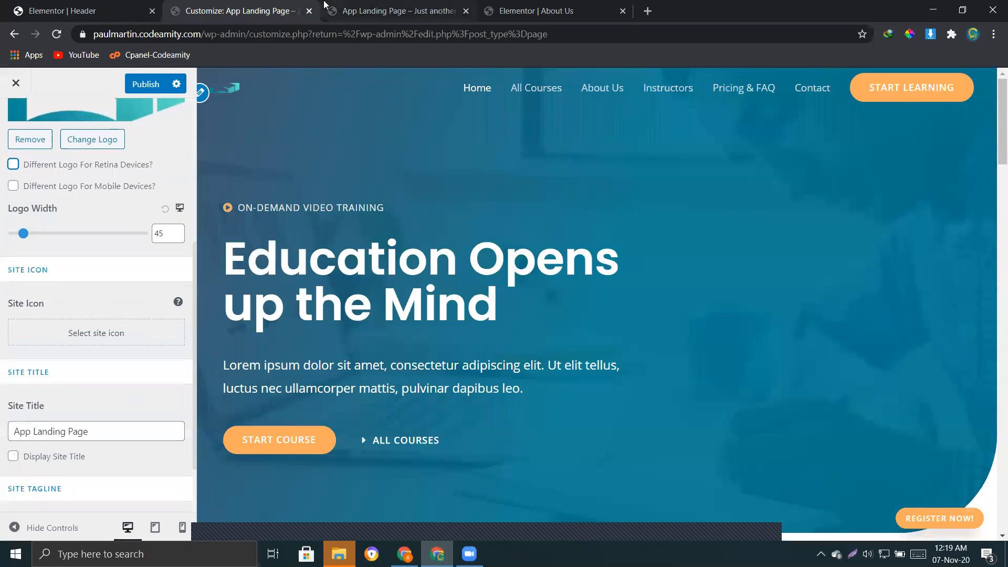
pyautogui.click(78, 332)
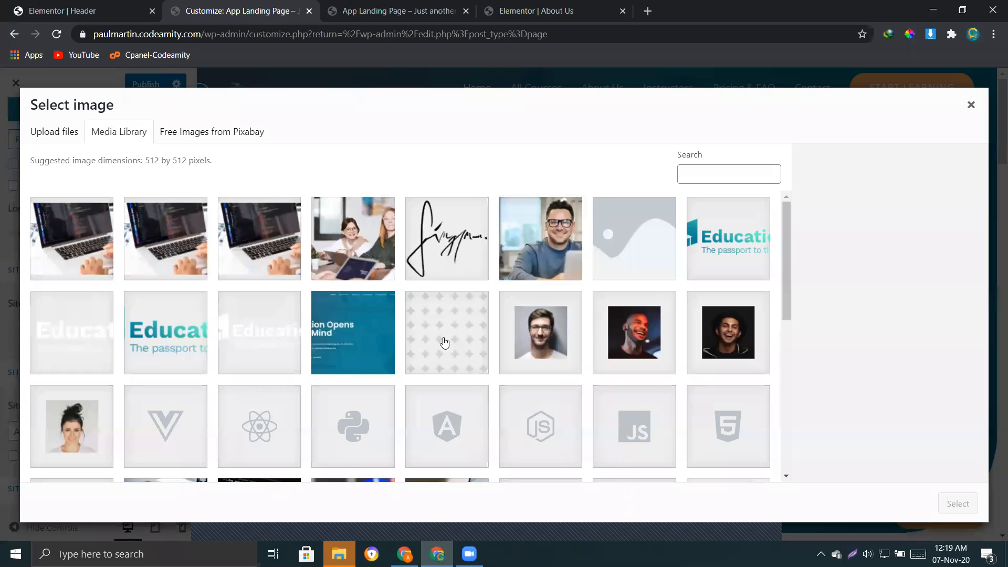
pyautogui.scroll(-10, 430, 343)
pyautogui.click(92, 437)
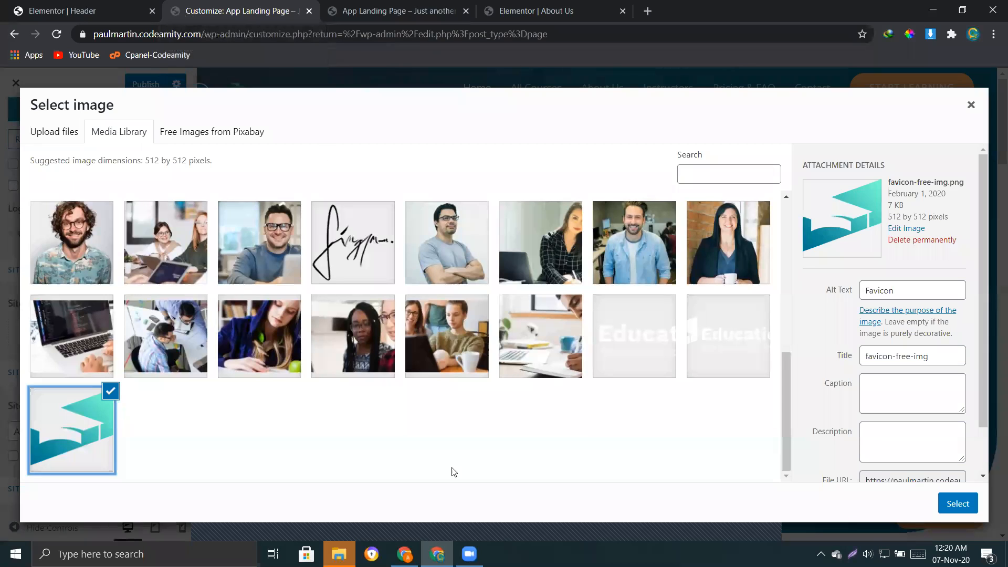
pyautogui.click(958, 504)
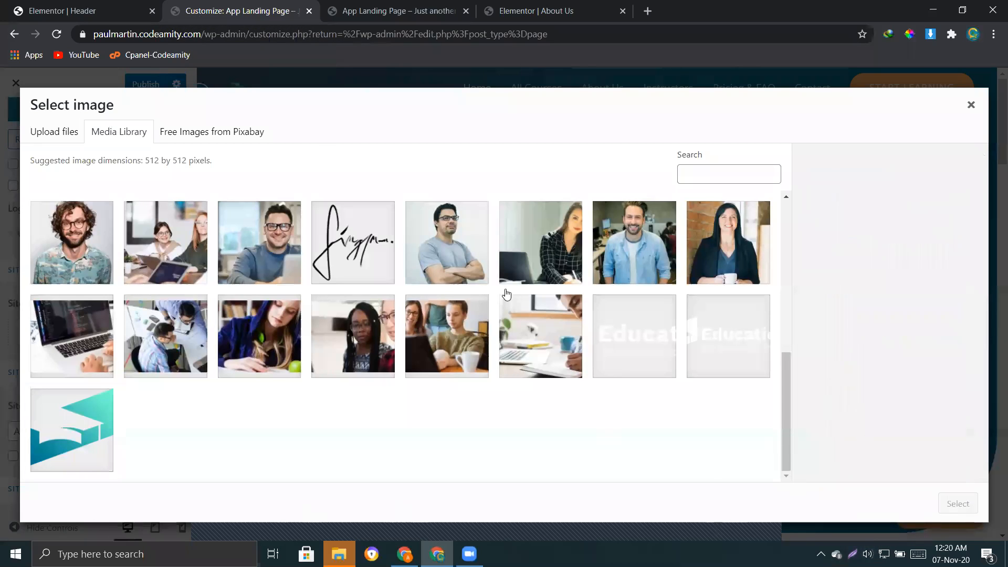
pyautogui.click(85, 417)
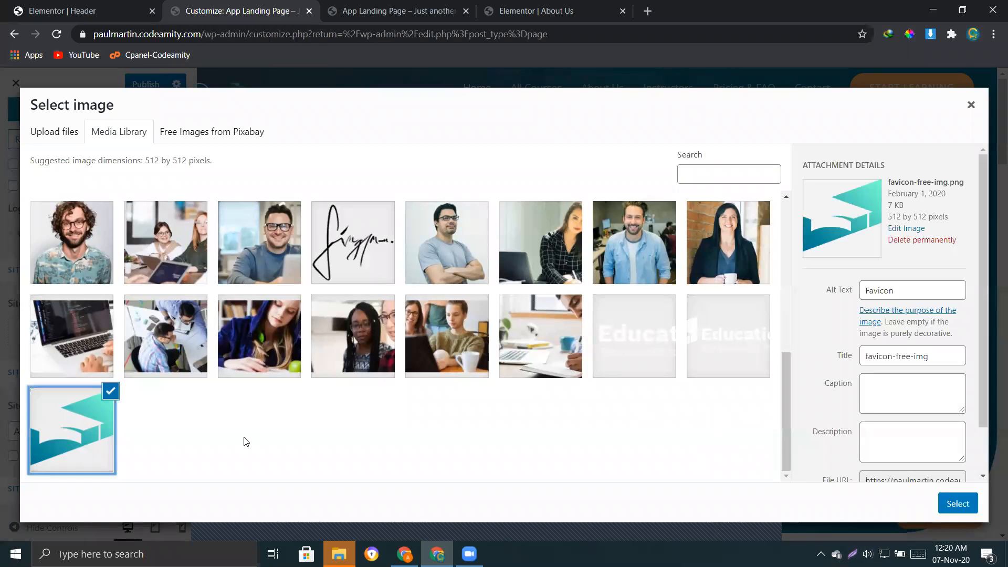
pyautogui.click(951, 507)
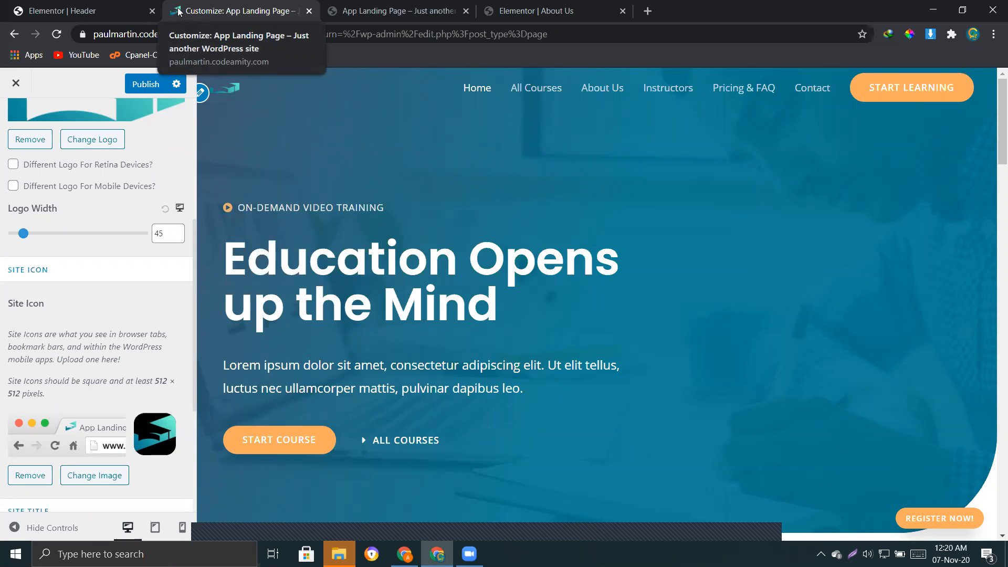
# Step: Change the site title to "Education Learning management"
pyautogui.scroll(-4, 84, 367)
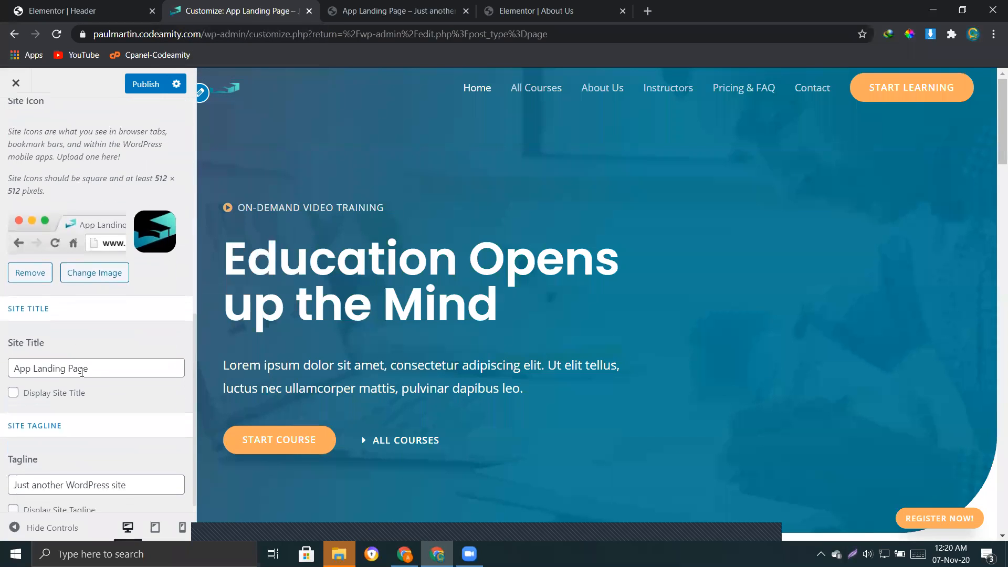
pyautogui.moveTo(8, 332); pyautogui.dragTo(62, 329)
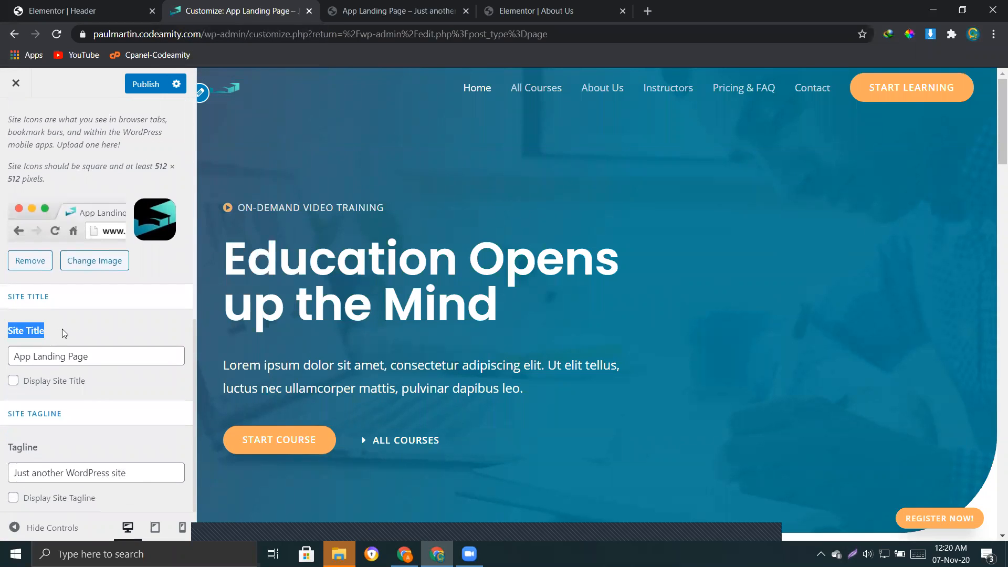
pyautogui.click(108, 360)
pyautogui.moveTo(108, 359); pyautogui.dragTo(13, 357)
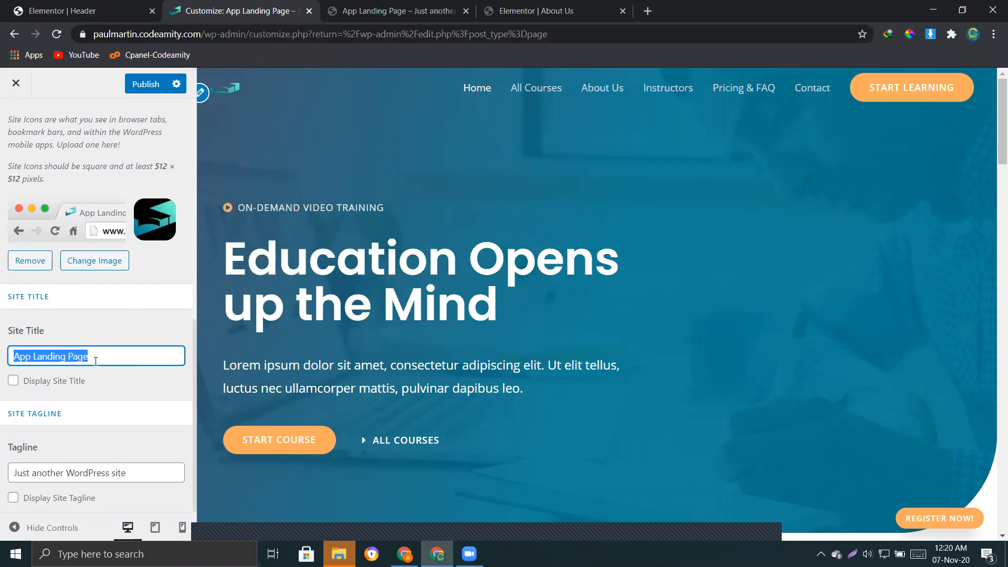
pyautogui.write('Education')
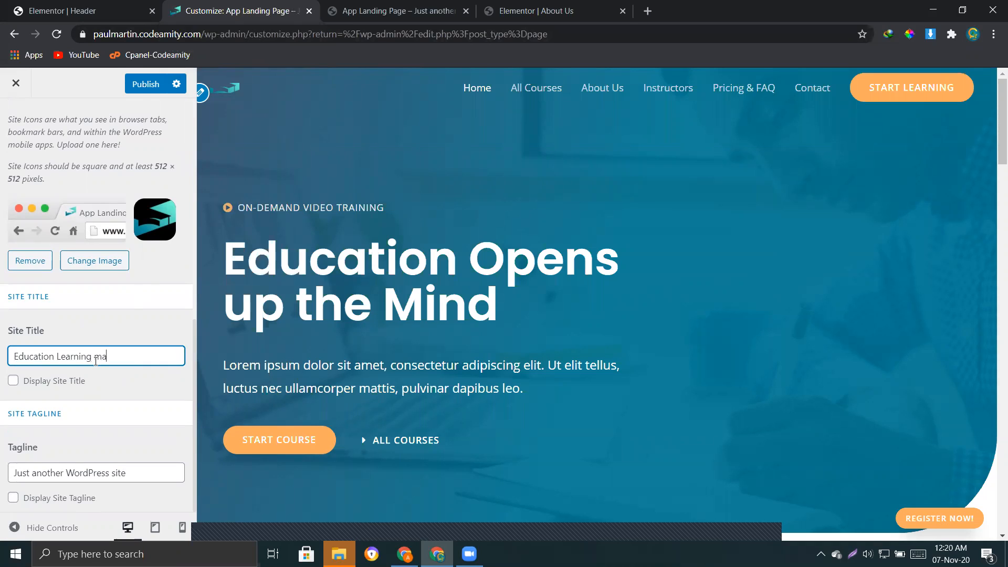
pyautogui.write('Learning management')
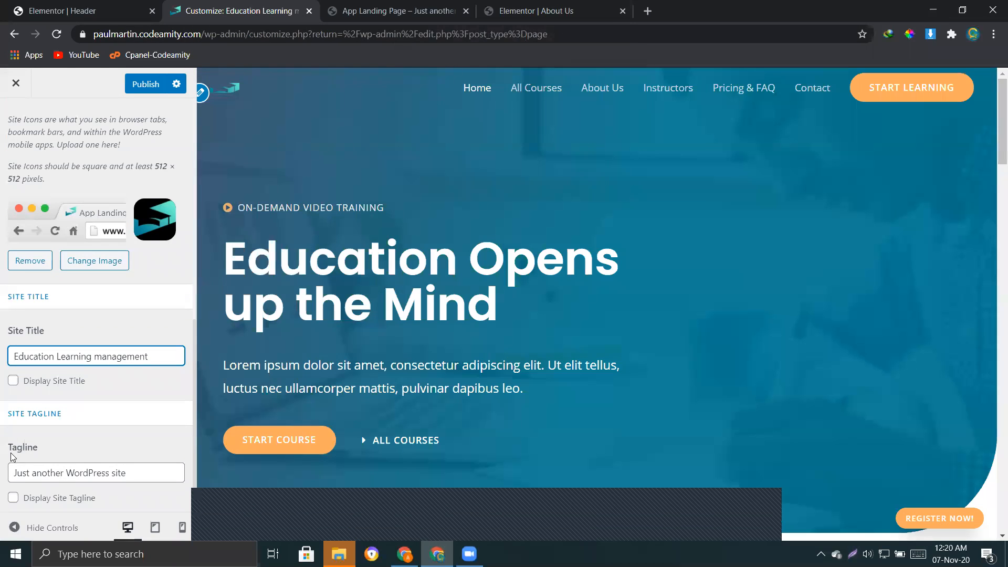
# Step: Display the site tagline in the header preview, check its placement beside the logo, and hide it again
pyautogui.tripleClick(137, 474)
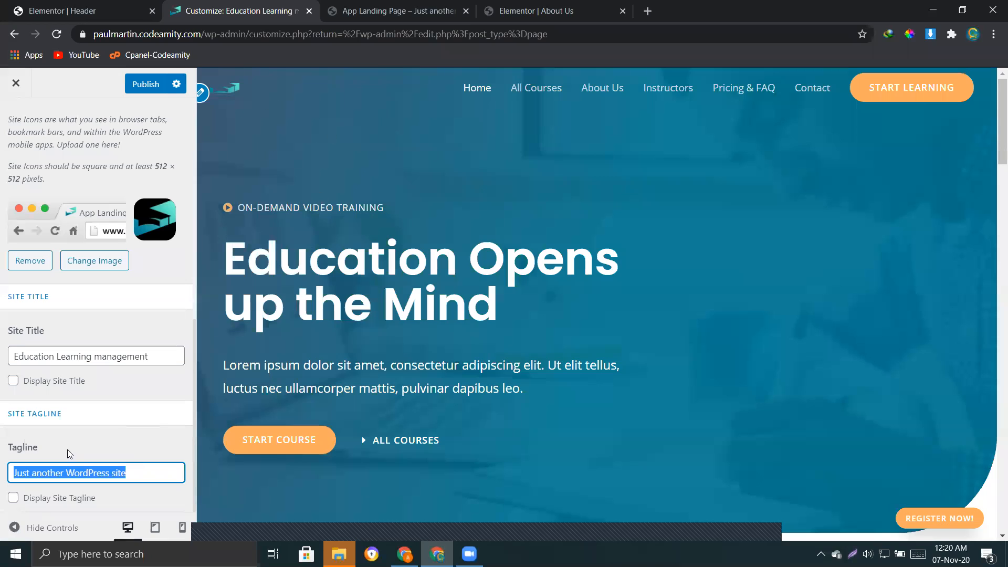
pyautogui.click(14, 503)
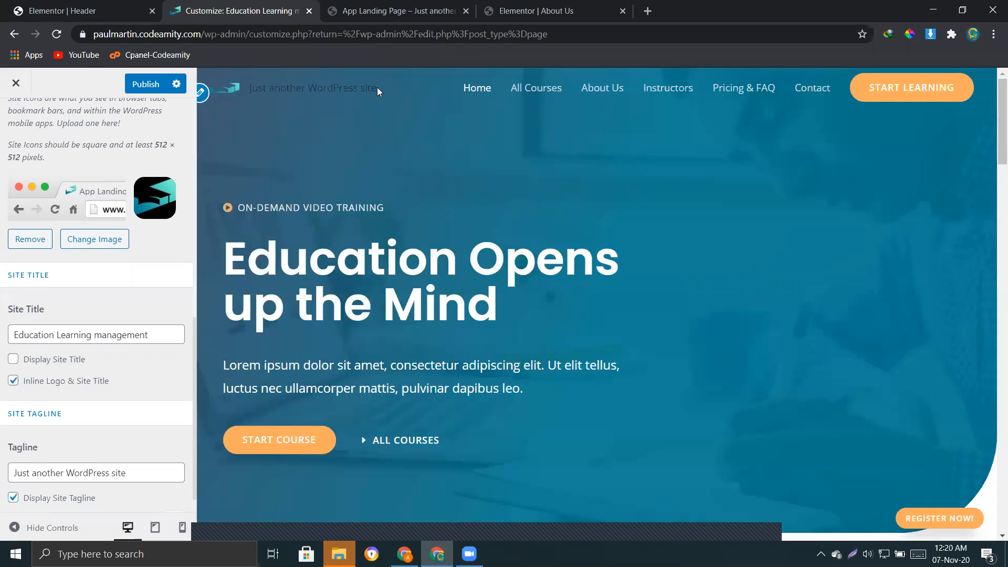
pyautogui.moveTo(377, 87); pyautogui.dragTo(246, 95)
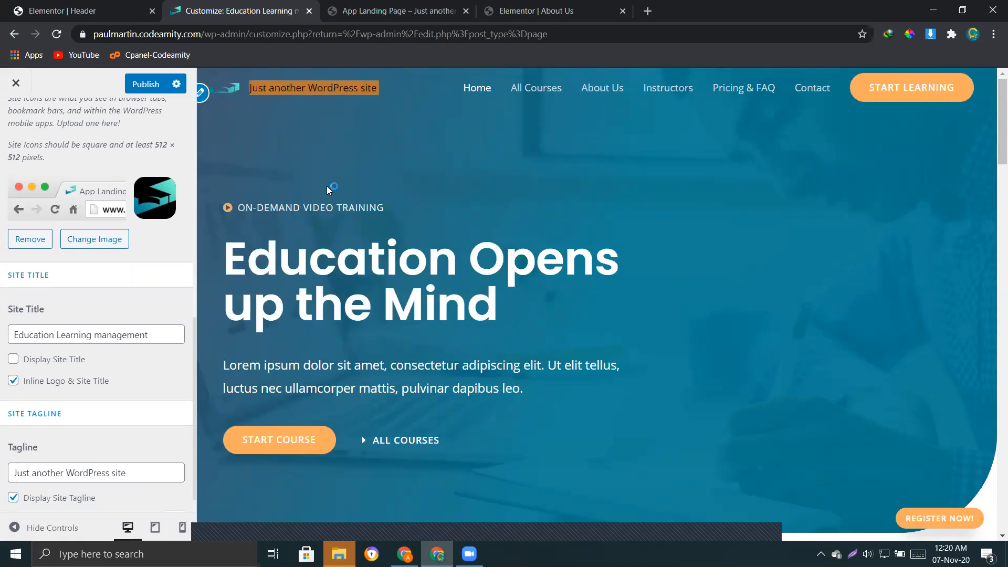
pyautogui.click(13, 497)
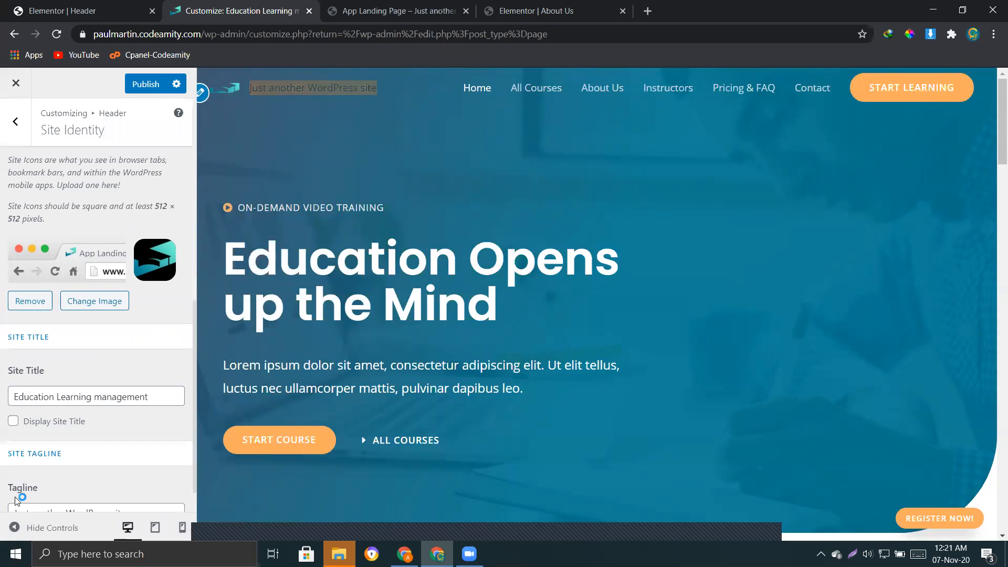
pyautogui.scroll(-1, 90, 370)
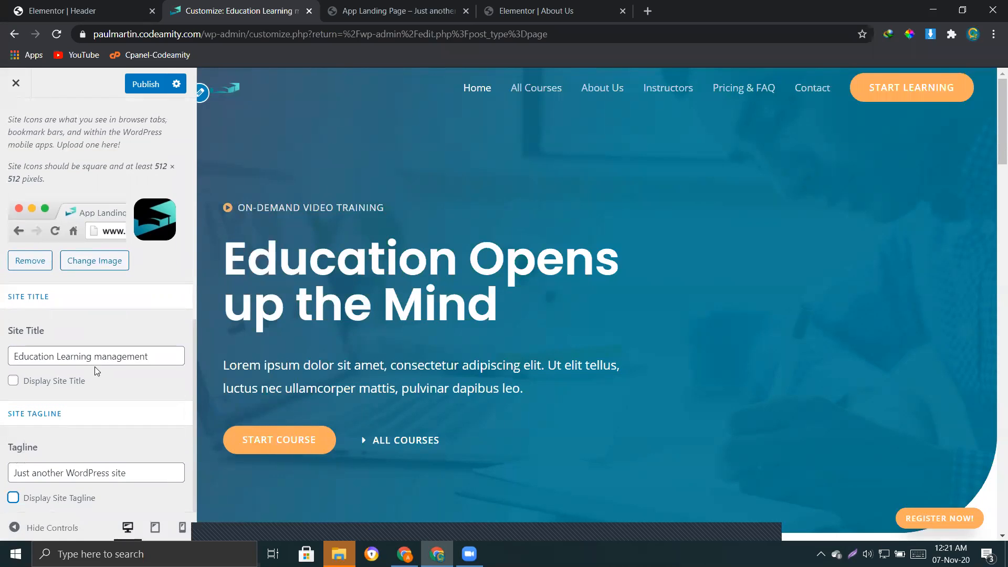
# Step: Show the tagline again, try it with the inline logo and site title option off and on, and hide the tagline
pyautogui.click(9, 500)
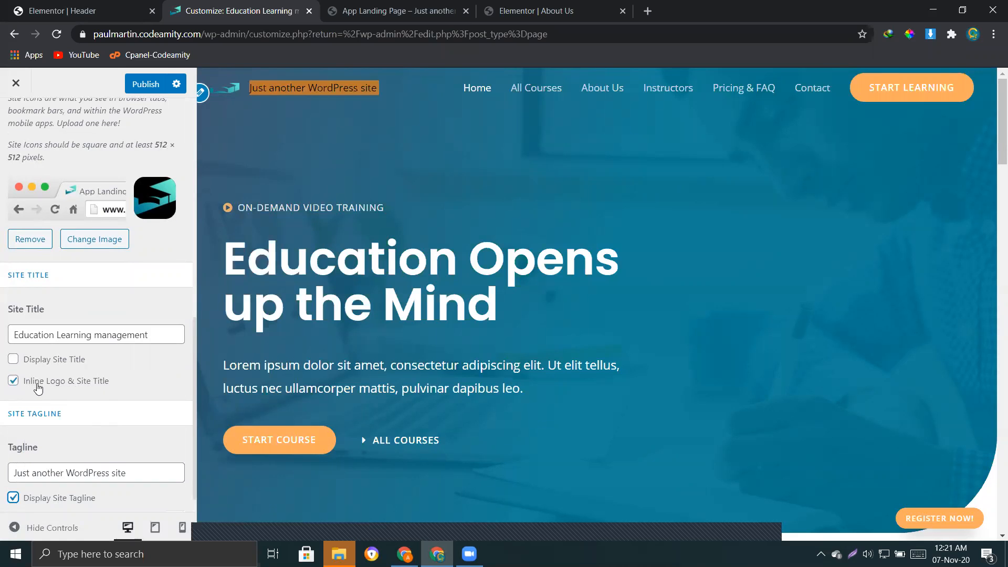
pyautogui.click(13, 381)
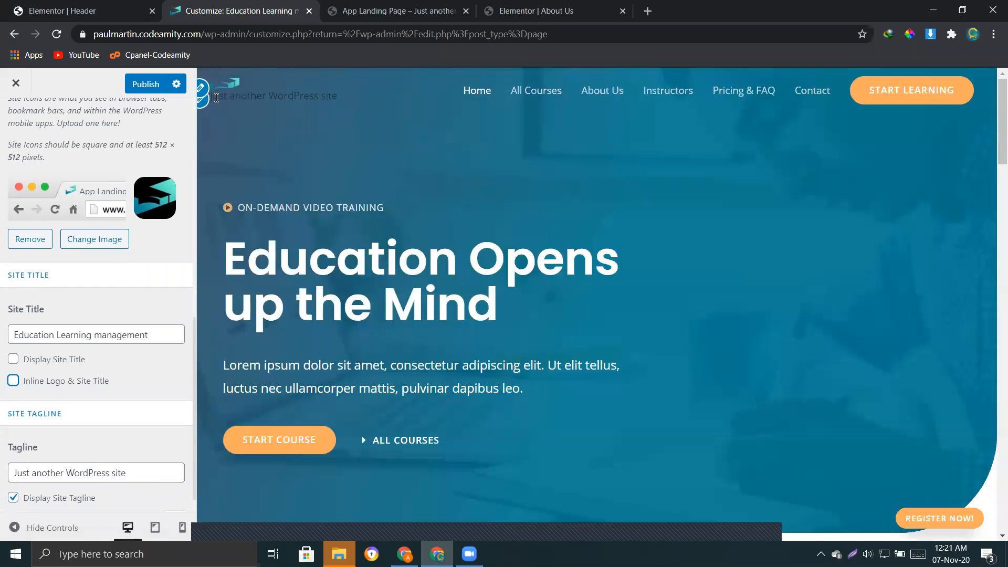
pyautogui.moveTo(216, 97); pyautogui.dragTo(335, 102)
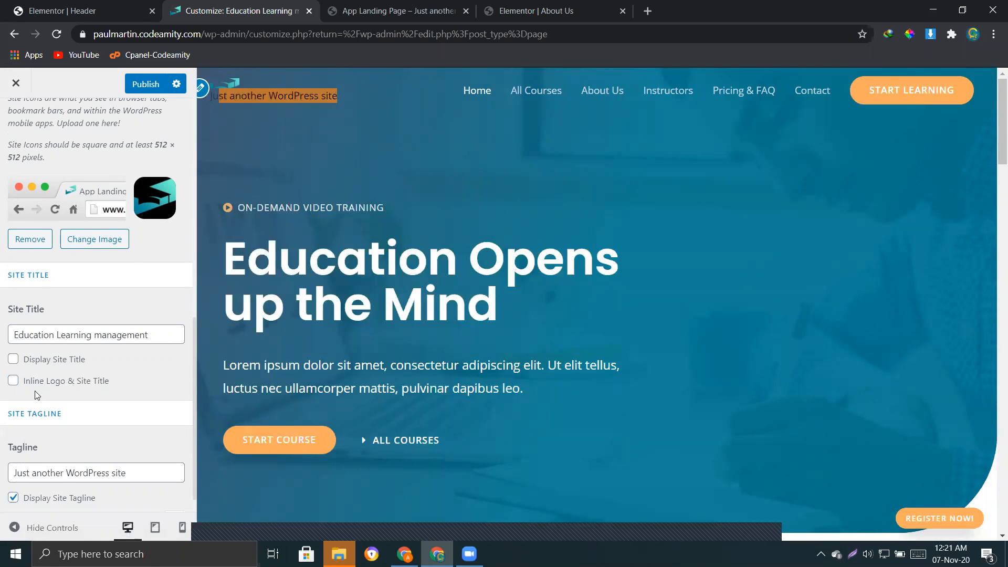
pyautogui.click(13, 382)
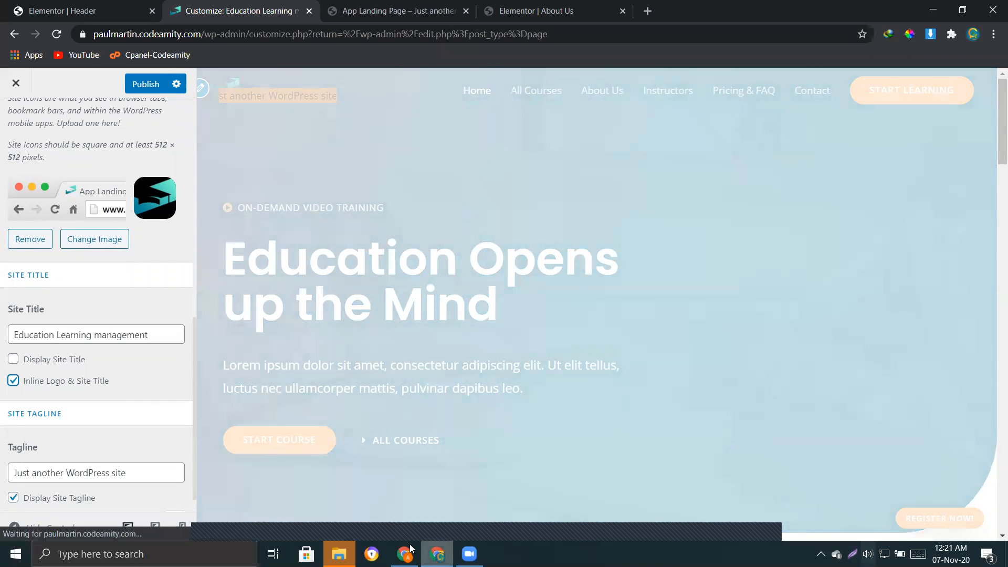
pyautogui.click(14, 500)
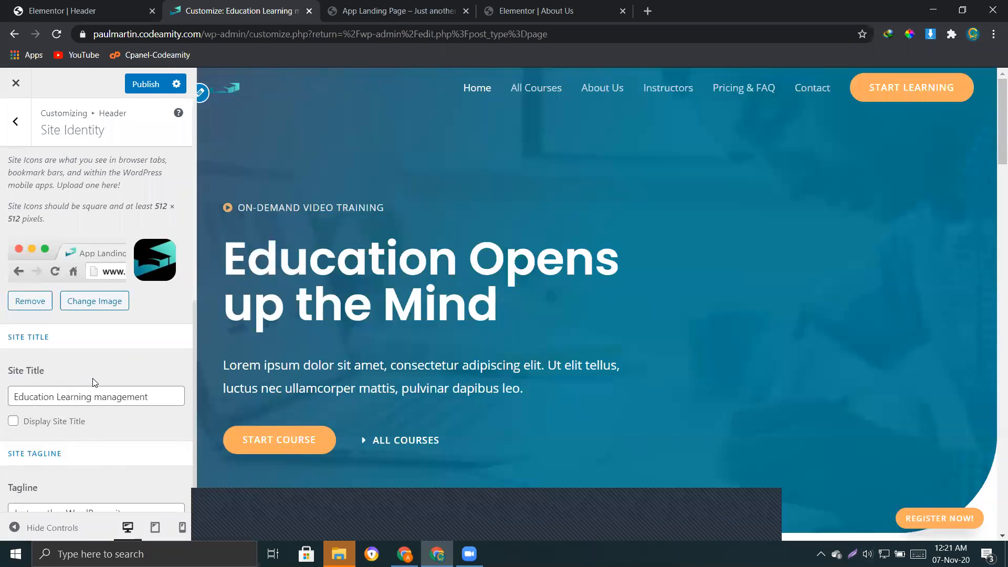
# Step: Publish the site icon and site title changes and return to the site logo settings
pyautogui.scroll(-1, 93, 381)
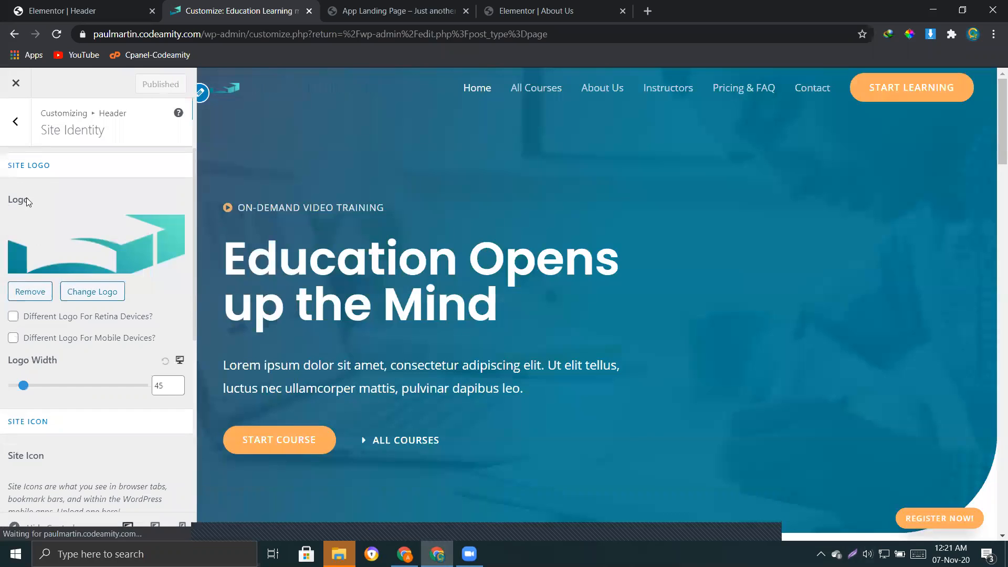
pyautogui.scroll(2, 33, 173)
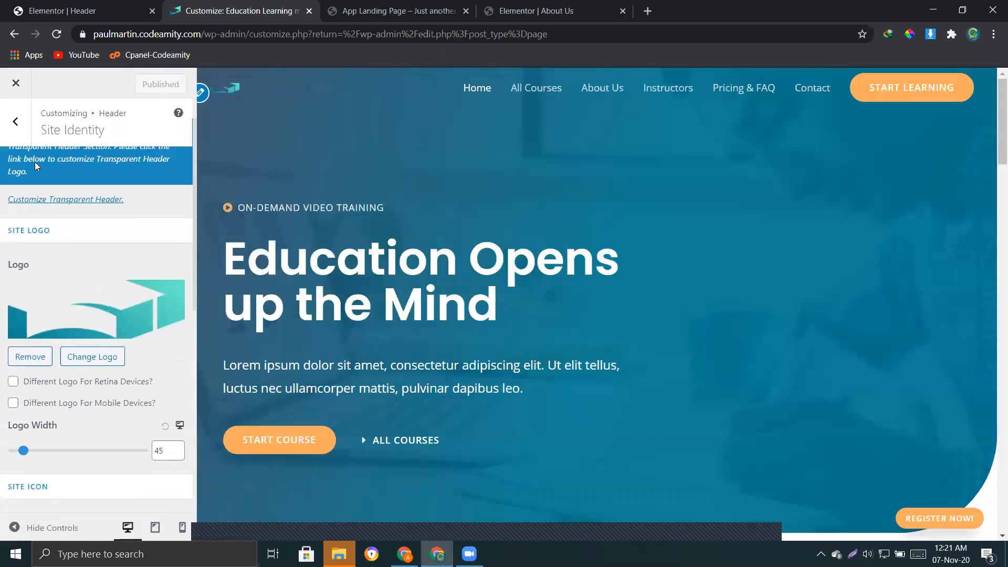
# Step: Set the primary header width to Full Width, publish it, and reload the live site to check the header
pyautogui.click(16, 123)
pyautogui.click(44, 209)
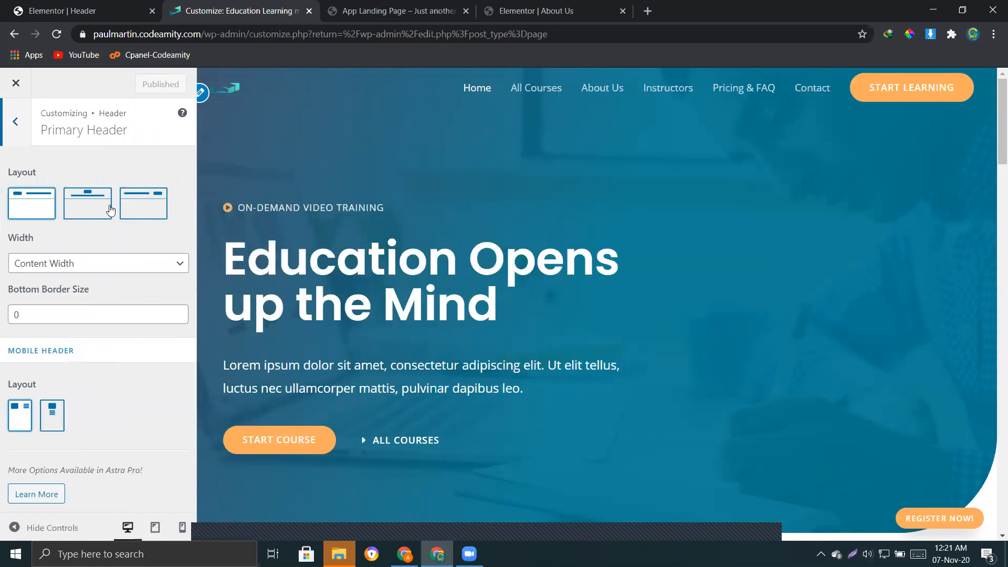
pyautogui.click(68, 265)
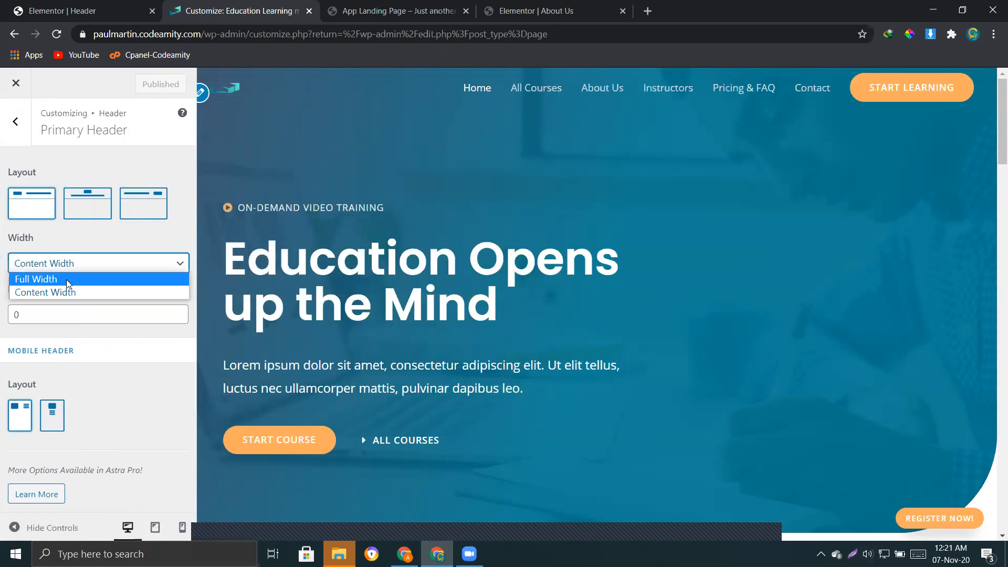
pyautogui.click(66, 279)
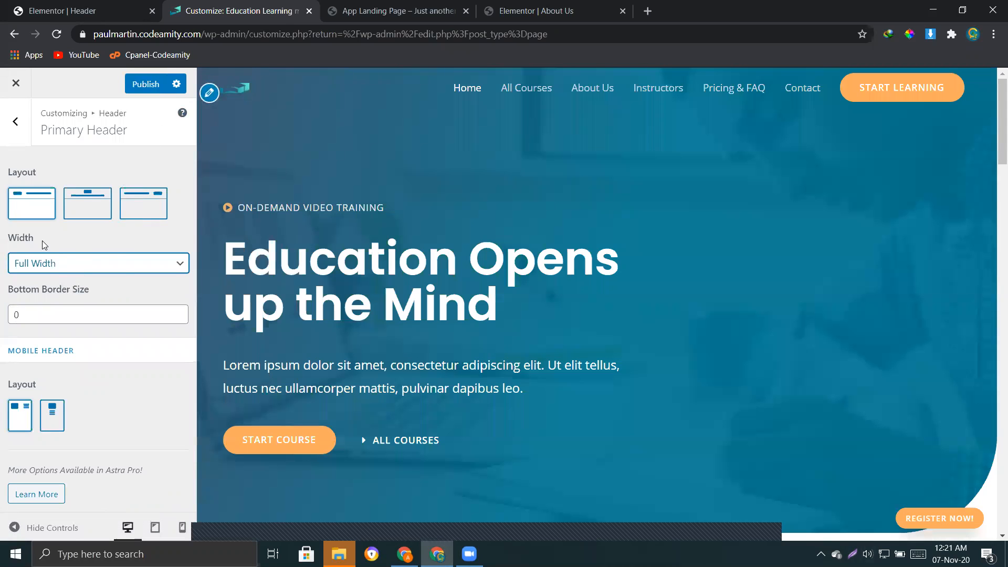
pyautogui.click(147, 84)
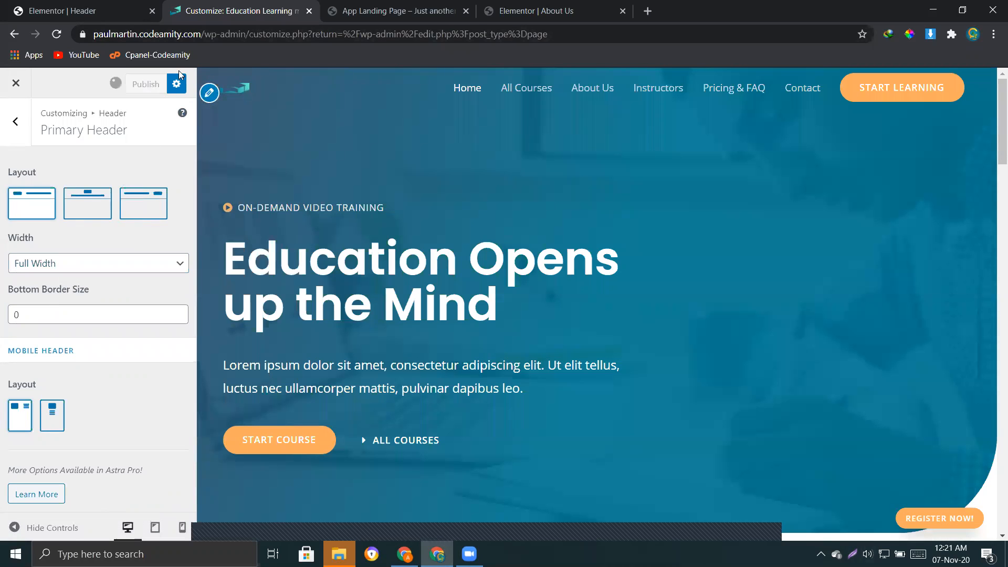
pyautogui.click(390, 10)
pyautogui.click(56, 34)
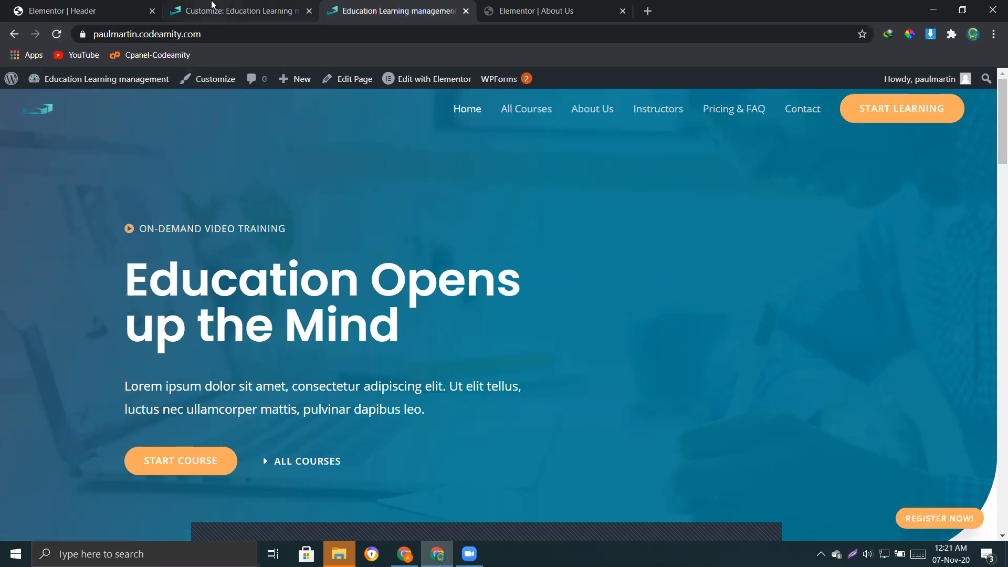
# Step: Set the primary header width in the Customizer to Content Width and publish the change
pyautogui.click(239, 10)
pyautogui.click(69, 265)
pyautogui.click(61, 289)
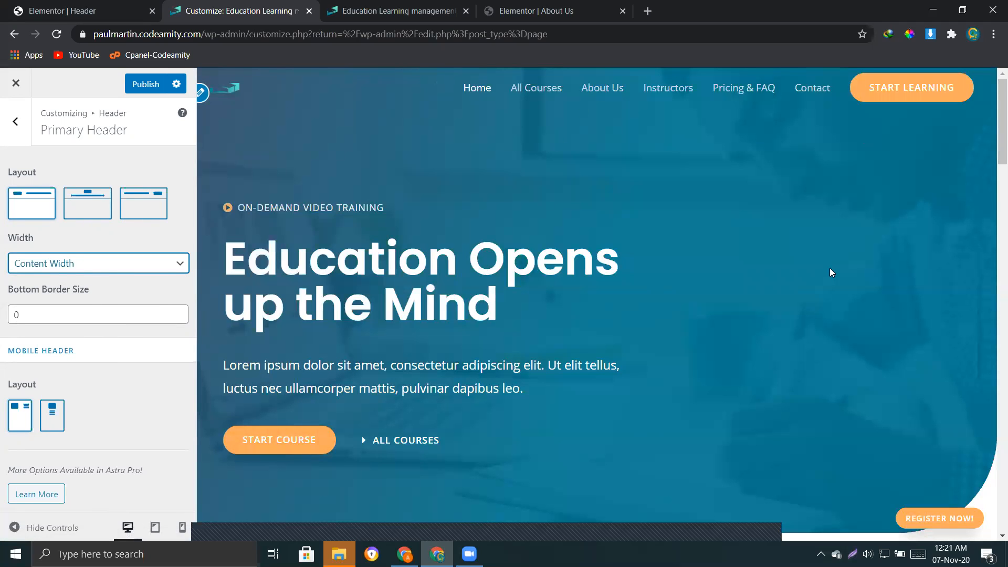
pyautogui.click(146, 84)
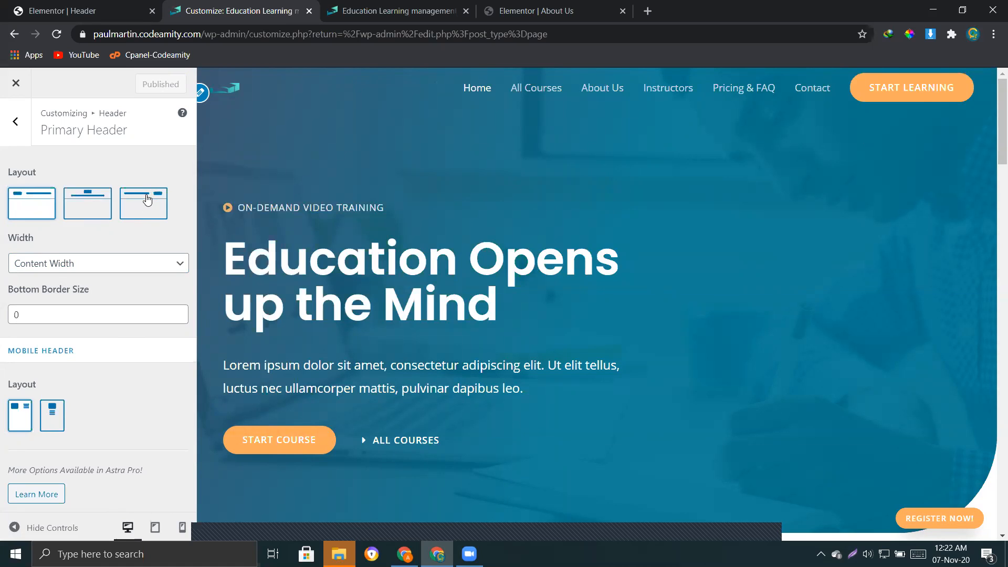
# Step: Try the primary header layouts with a centred logo and a right-aligned logo, restore the left-logo layout, and publish
pyautogui.click(90, 207)
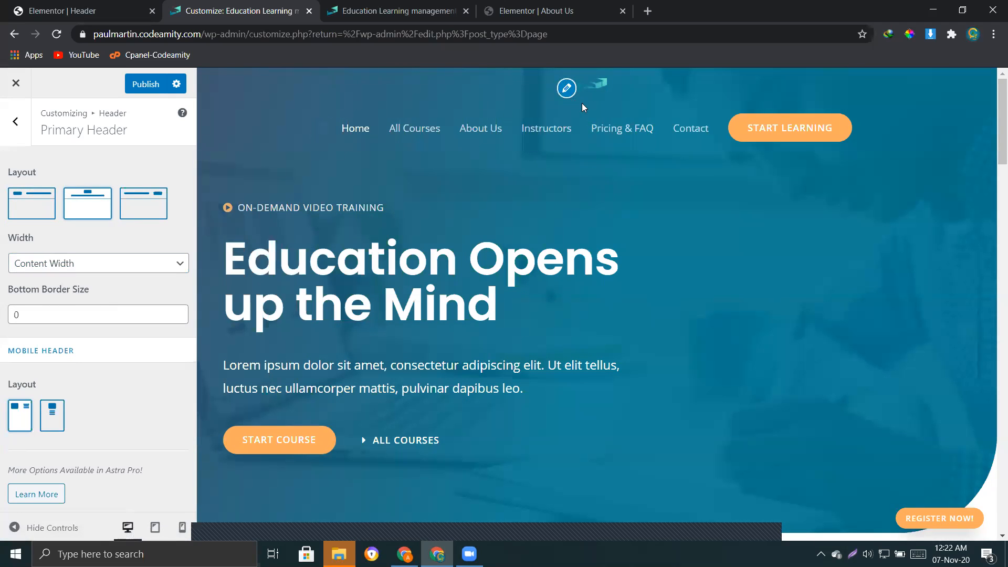
pyautogui.click(152, 203)
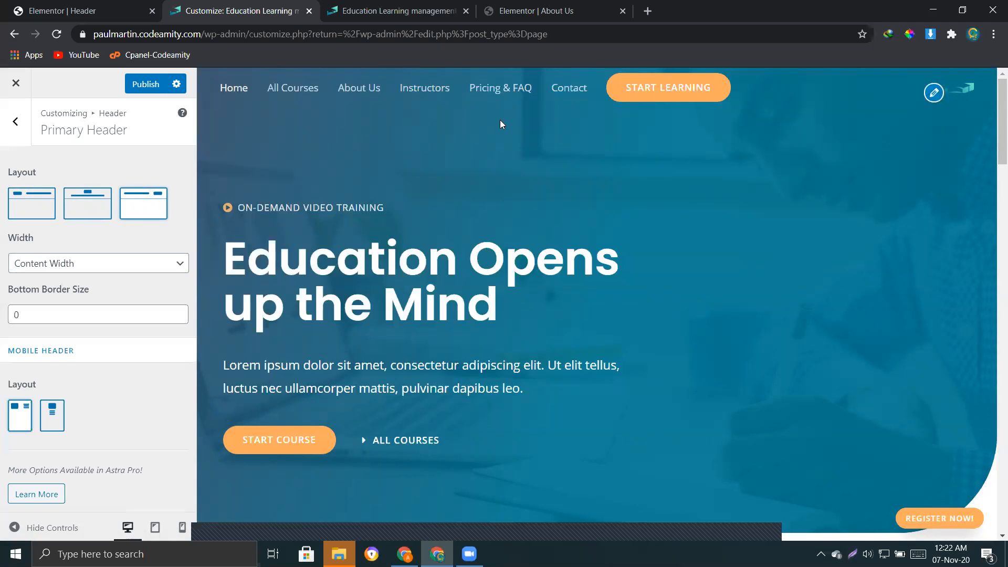
pyautogui.click(16, 211)
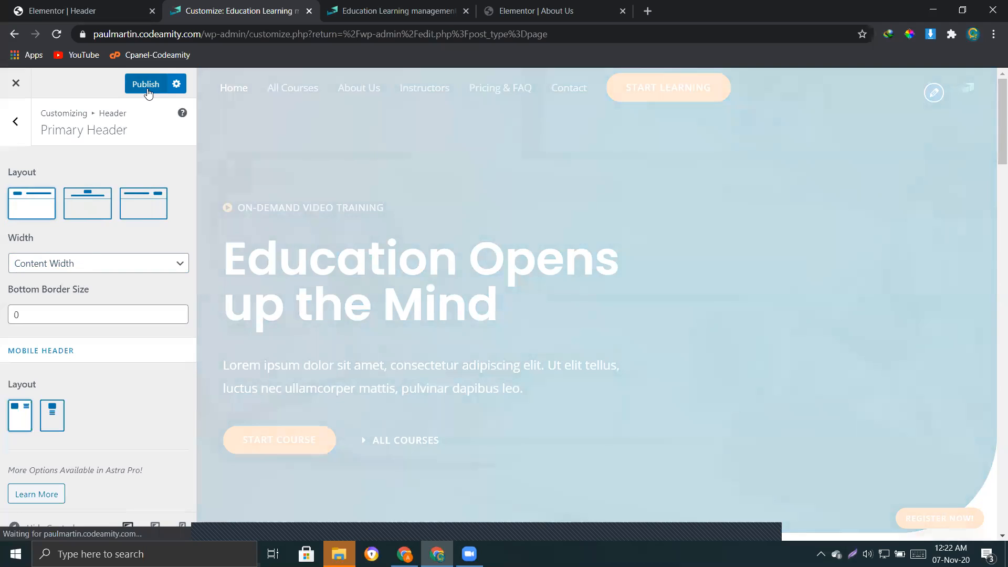
pyautogui.click(145, 90)
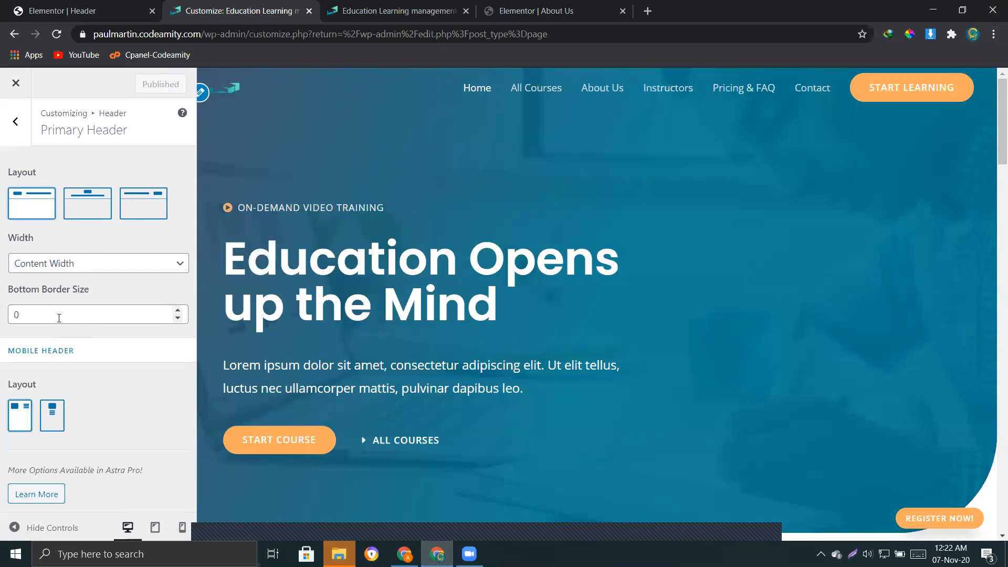
# Step: Try a bottom border size of 6 on the primary header and open its border color picker
pyautogui.click(180, 311)
pyautogui.click(173, 311)
pyautogui.click(173, 311)
pyautogui.click(173, 311)
pyautogui.click(174, 311)
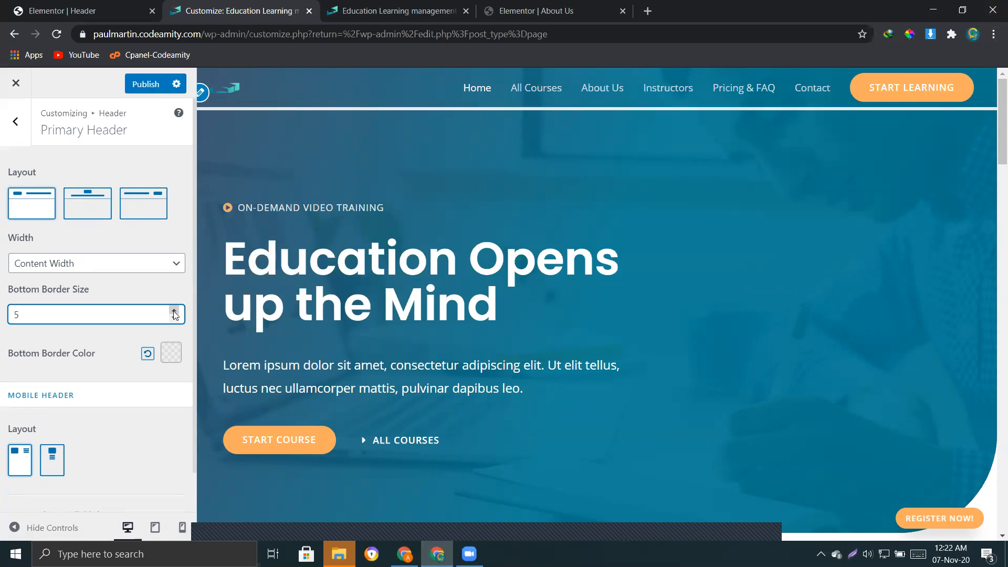
pyautogui.click(174, 311)
pyautogui.click(171, 353)
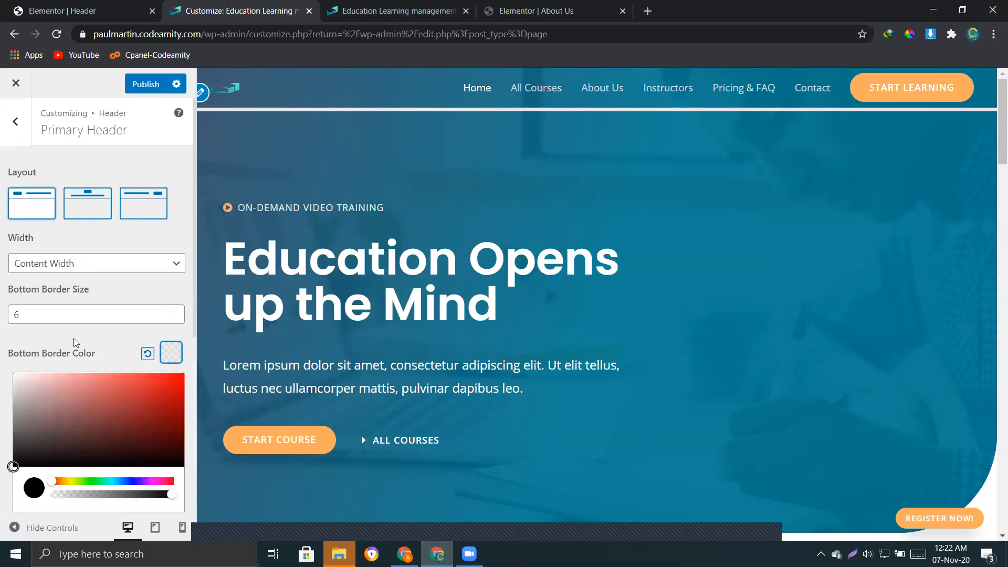
# Step: Clear the primary header's bottom border size
pyautogui.click(51, 311)
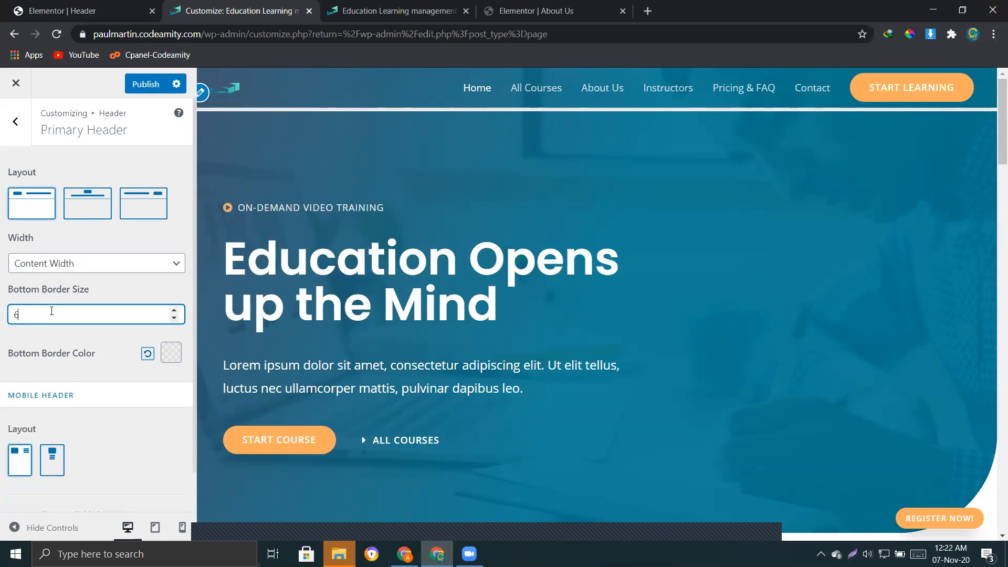
pyautogui.press('BackSpace')
pyautogui.click(136, 295)
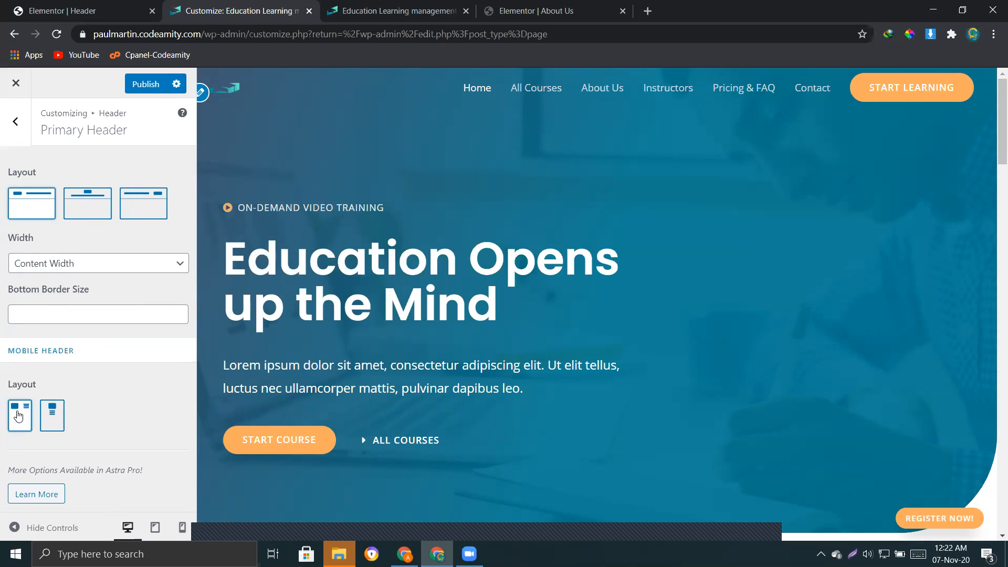
# Step: Choose the mobile header layout with the logo stacked above the menu and publish it
pyautogui.click(54, 412)
pyautogui.click(366, 6)
pyautogui.click(276, 8)
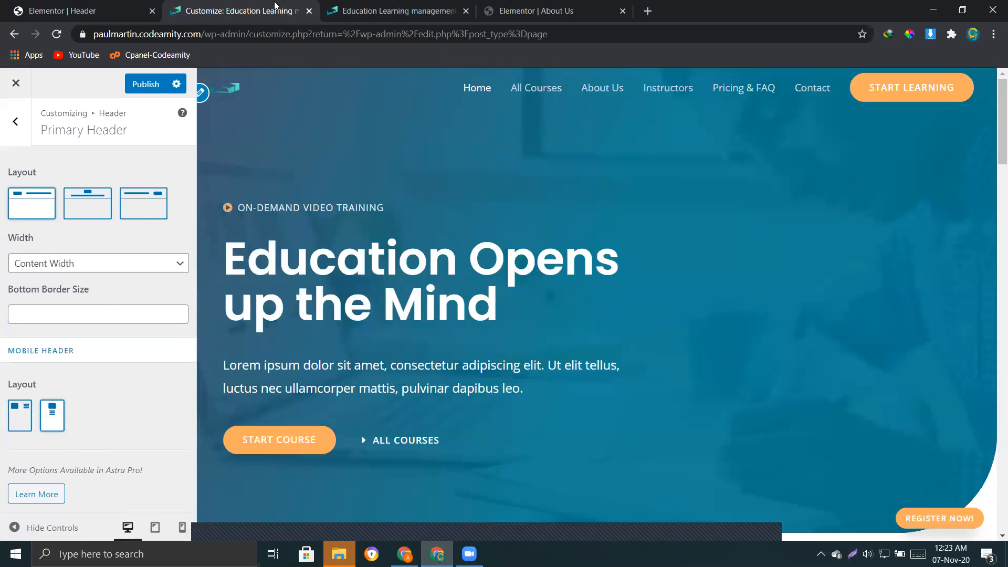
pyautogui.click(146, 84)
# Step: Preview the live homepage in the browser's device emulation, including iPhone X, and check the mobile menu toggle
pyautogui.click(417, 12)
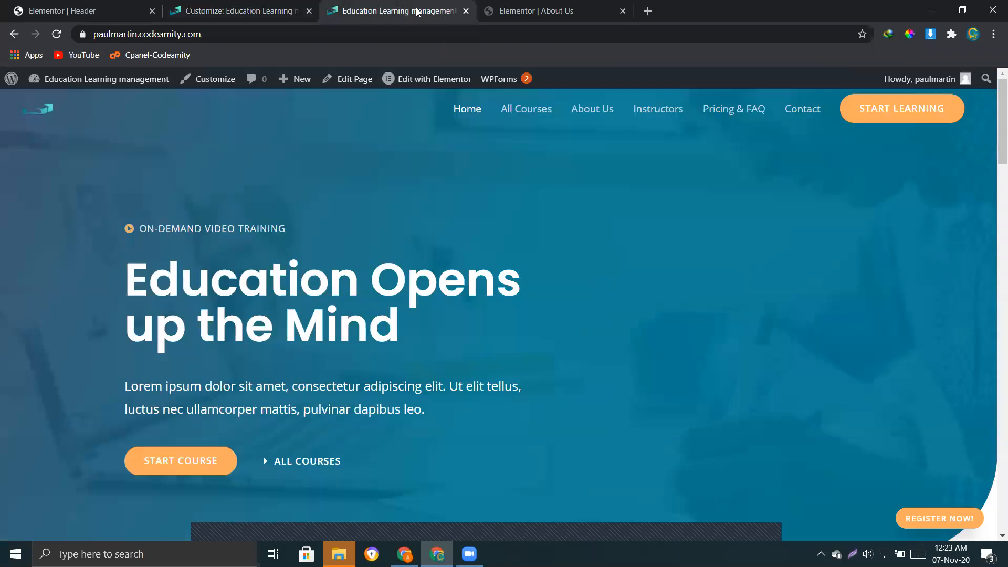
pyautogui.rightClick(184, 158)
pyautogui.click(210, 321)
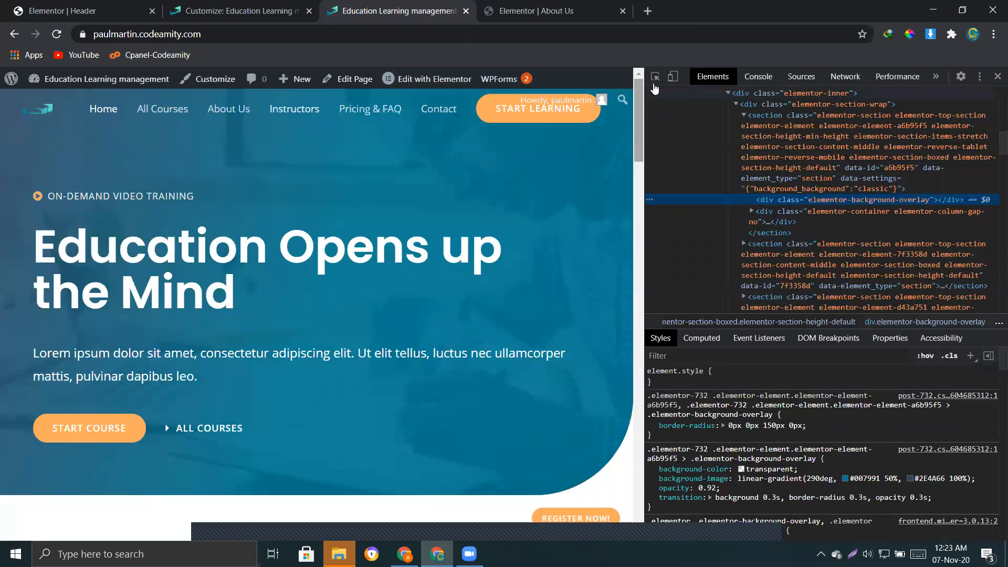
pyautogui.click(673, 77)
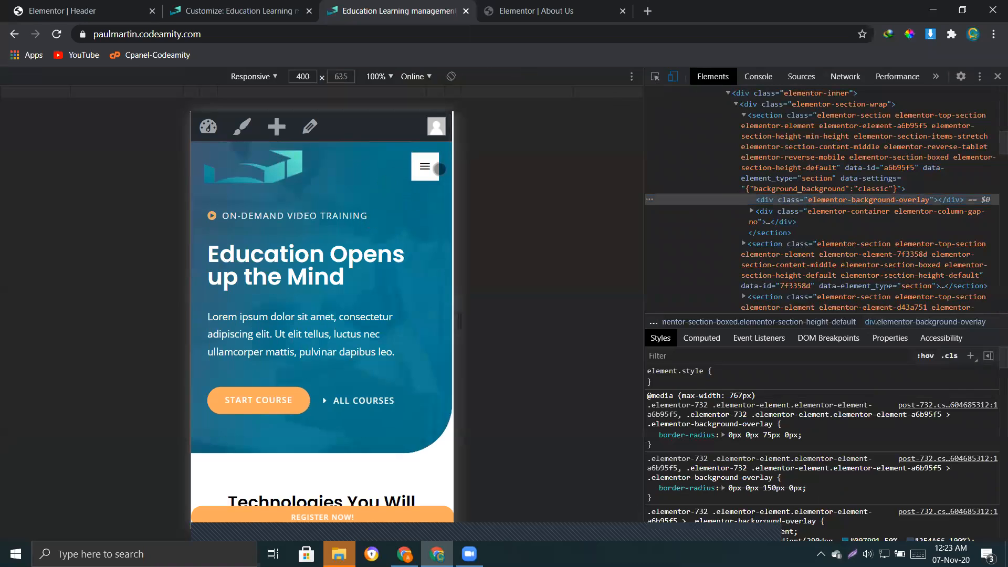
pyautogui.click(425, 166)
pyautogui.click(426, 166)
pyautogui.click(271, 80)
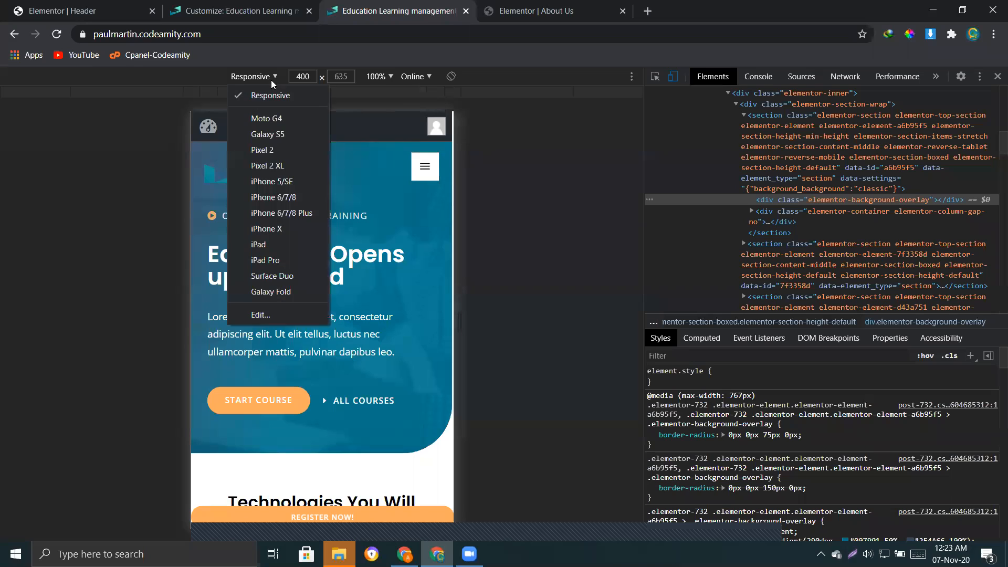
pyautogui.click(267, 232)
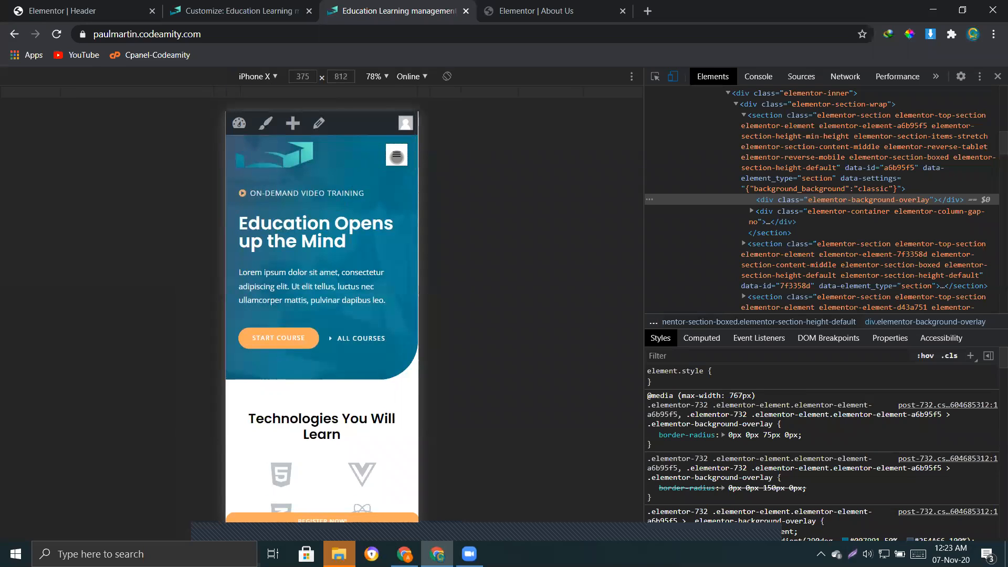
pyautogui.click(396, 155)
pyautogui.click(397, 155)
# Step: Switch the mobile header in the Customizer to the layout with logo and menu side by side and publish
pyautogui.click(233, 10)
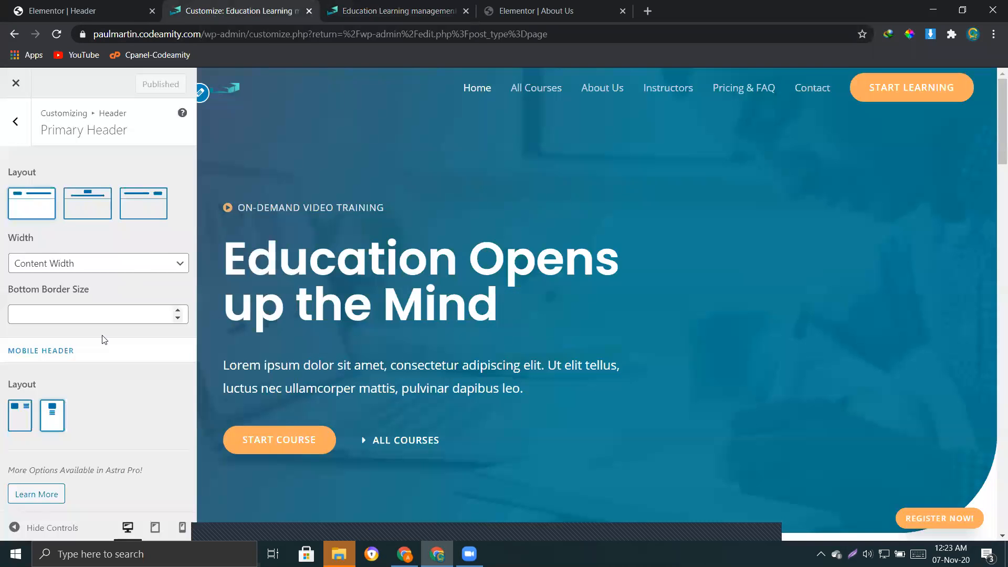
pyautogui.click(20, 419)
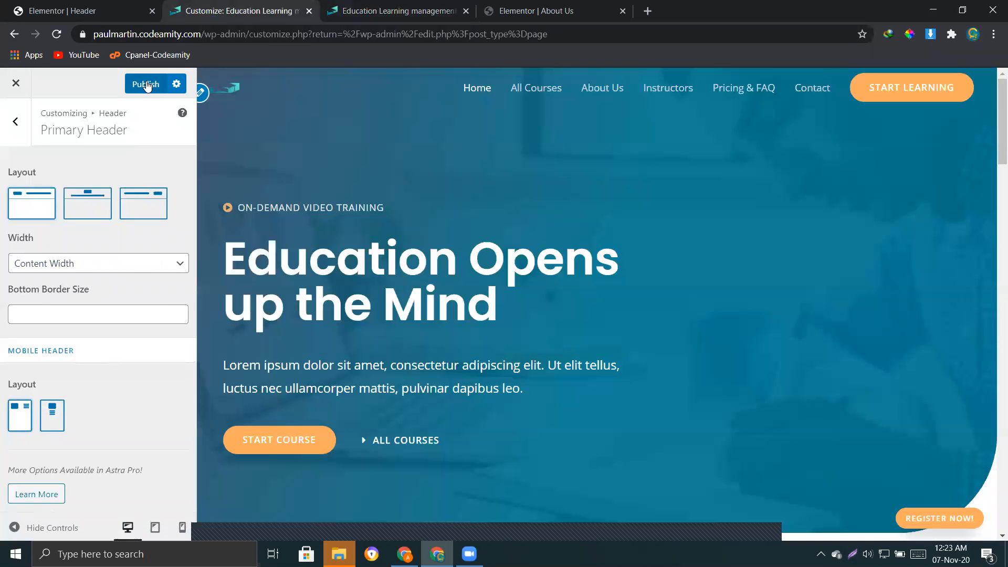
pyautogui.click(142, 84)
# Step: Reload the live site in the iPhone X preview and expand and collapse the mobile navigation menu
pyautogui.click(410, 11)
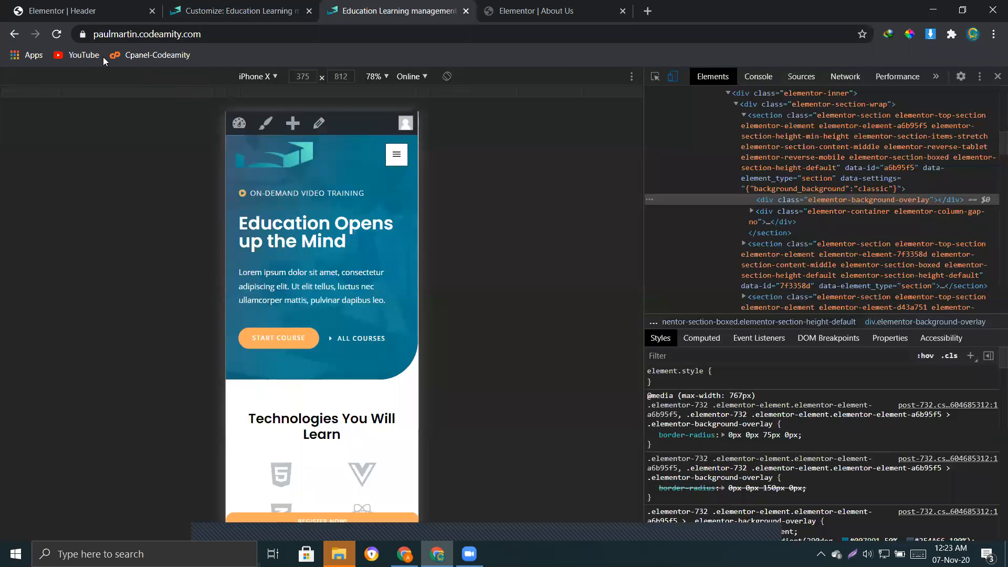
pyautogui.click(56, 35)
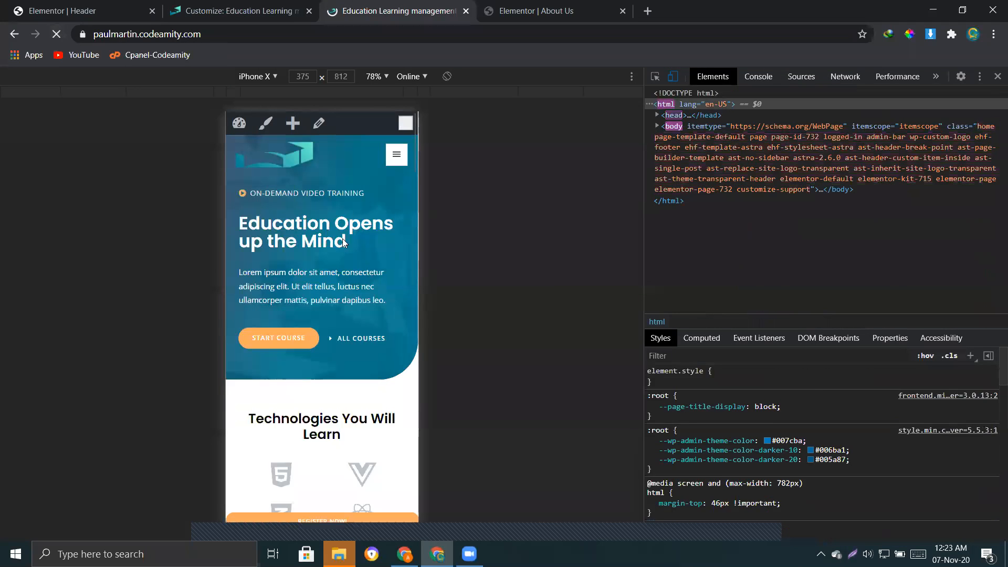
pyautogui.click(397, 159)
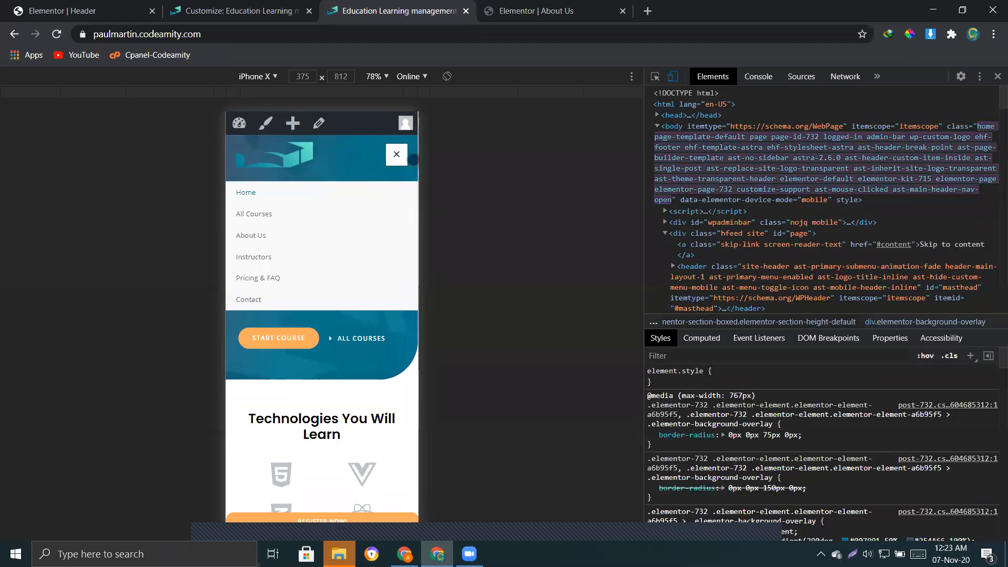
pyautogui.click(328, 113)
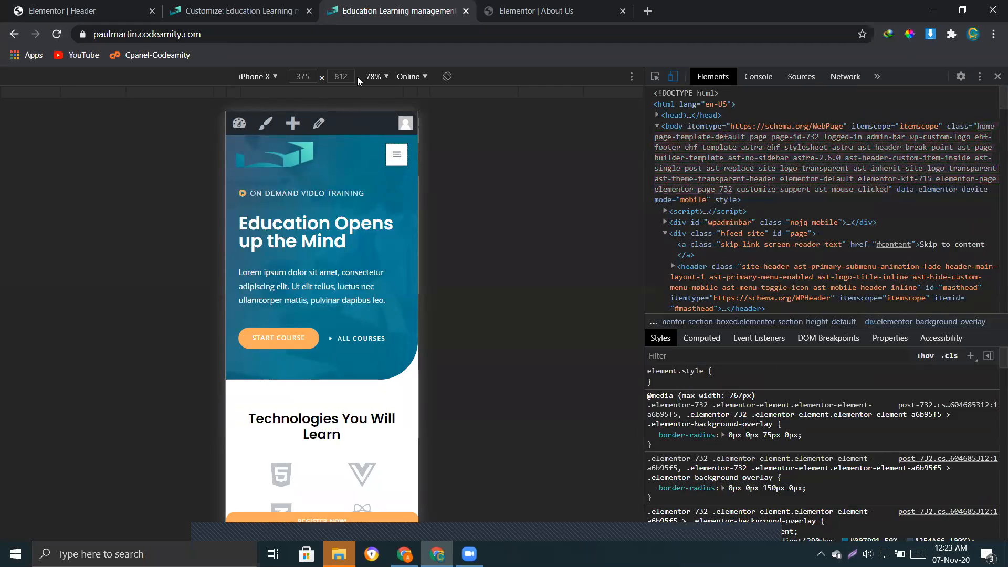
# Step: Examine the mobile homepage at 100% zoom, then as Moto G4 and Pixel 2, and look through the page
pyautogui.click(374, 76)
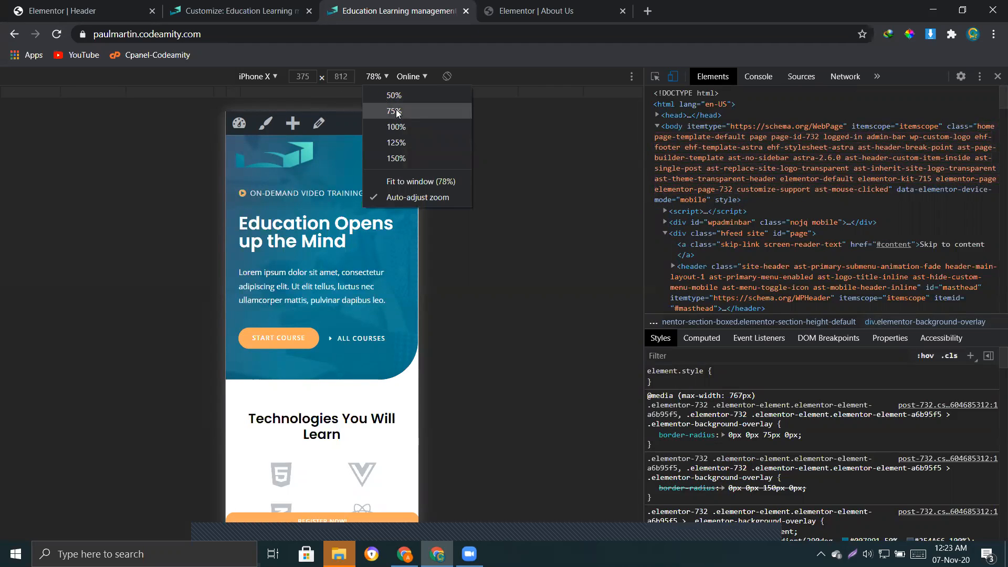
pyautogui.click(403, 127)
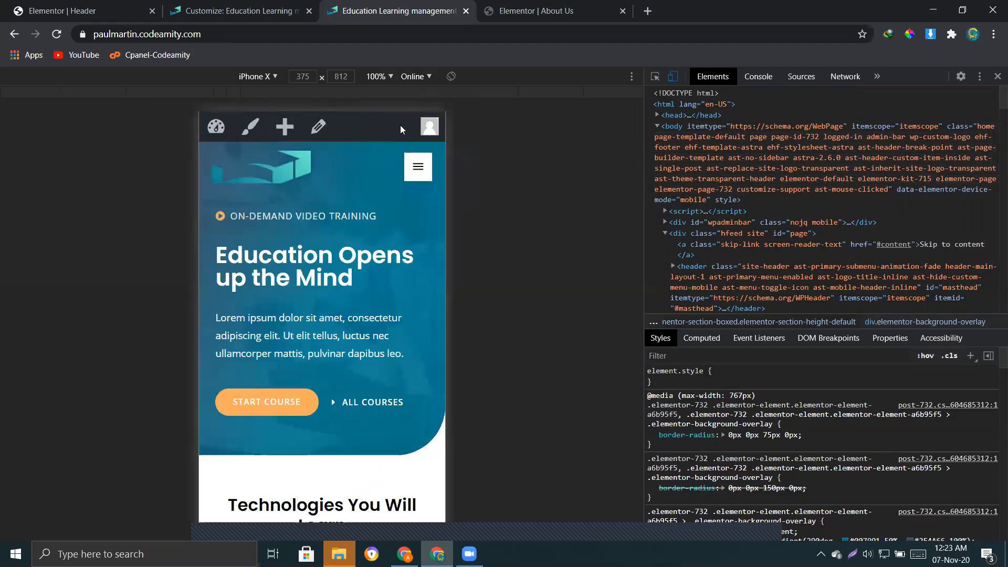
pyautogui.click(265, 77)
pyautogui.click(274, 123)
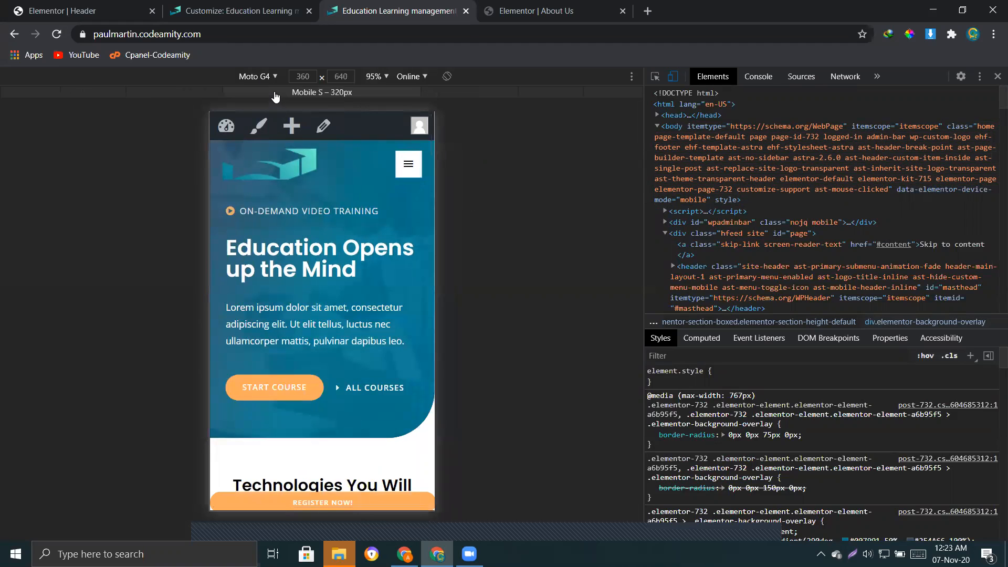
pyautogui.click(265, 77)
pyautogui.click(284, 146)
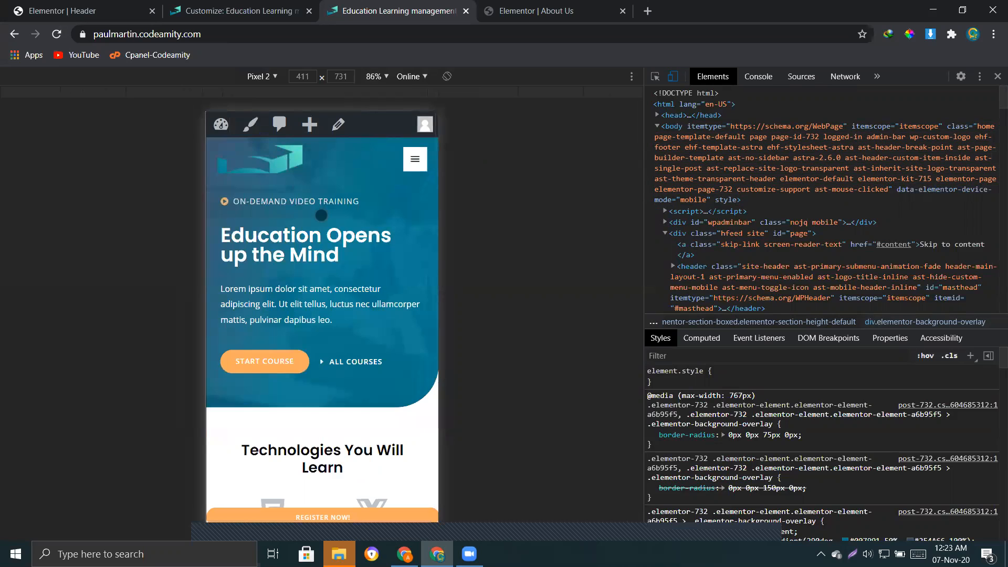
pyautogui.scroll(-10, 369, 299)
pyautogui.scroll(10, 368, 299)
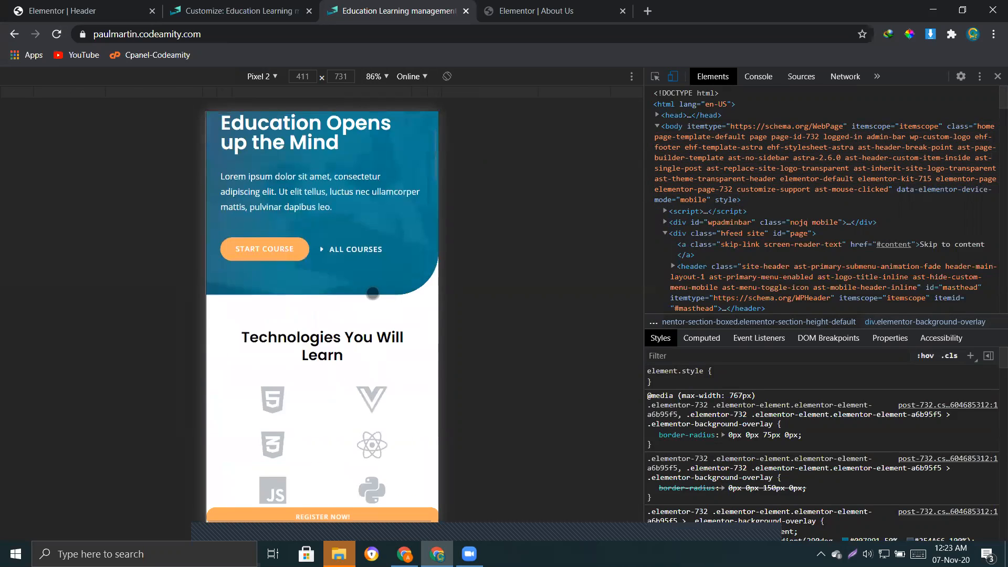
# Step: Return to the Customizer, review the Mobile Header section, and go back to the list of header settings
pyautogui.click(191, 7)
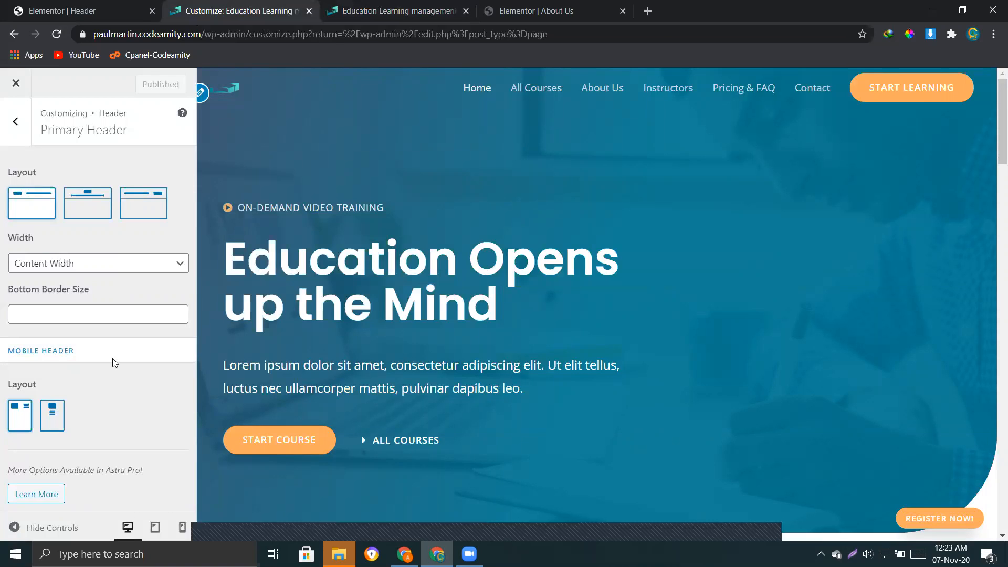
pyautogui.moveTo(12, 355); pyautogui.dragTo(90, 349)
pyautogui.click(85, 409)
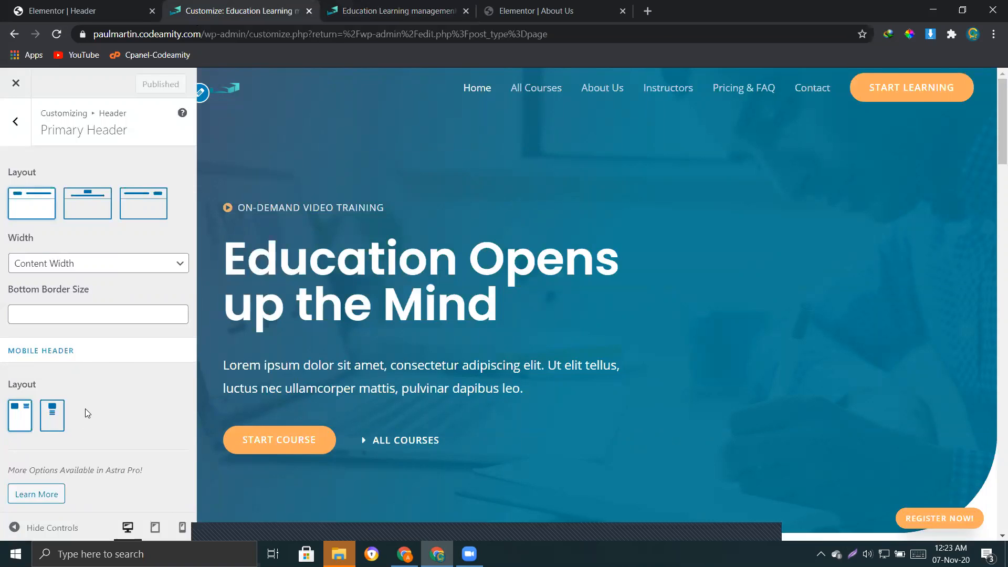
pyautogui.click(20, 132)
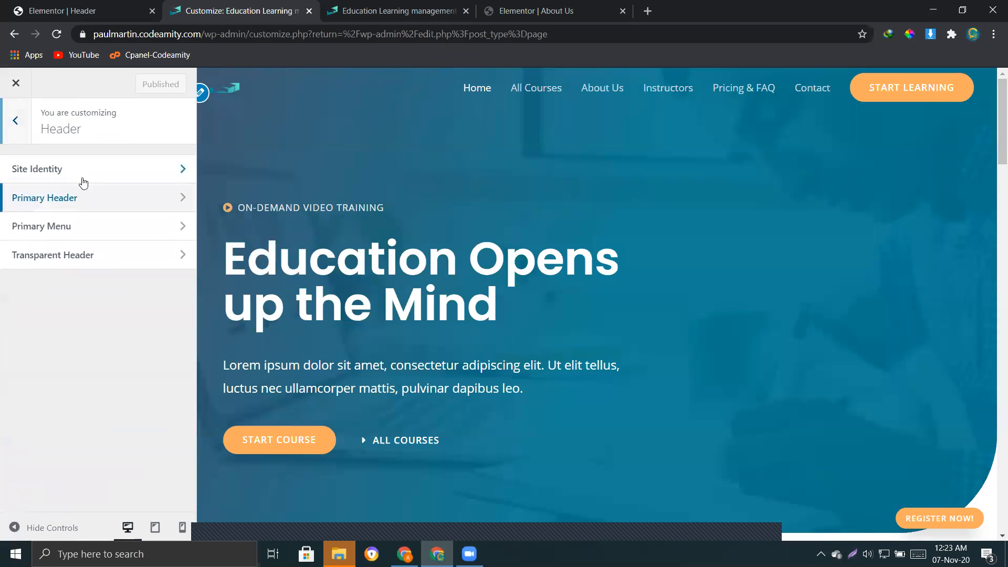
# Step: Open the Primary Menu section of the Customizer's header settings
pyautogui.click(78, 229)
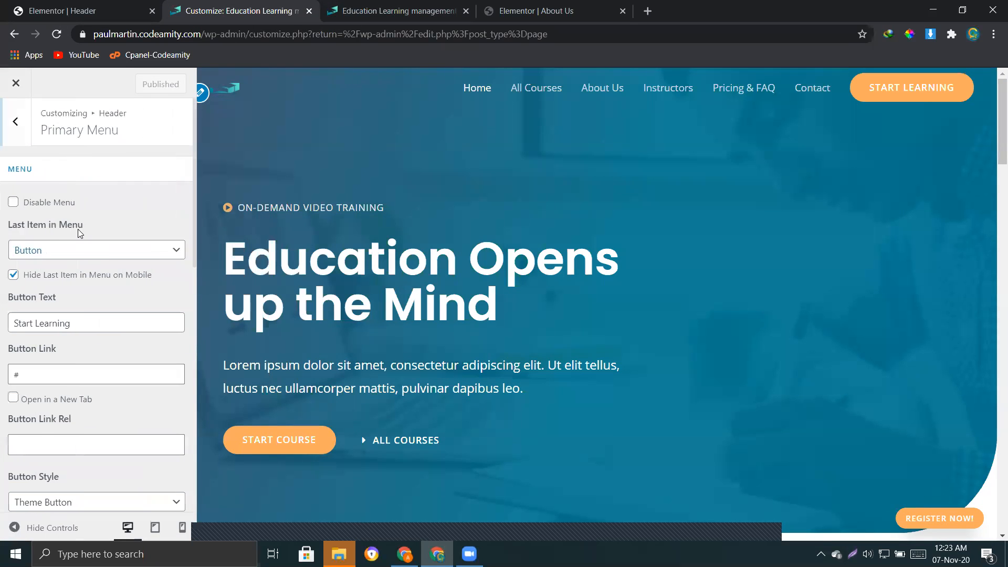
pyautogui.click(15, 128)
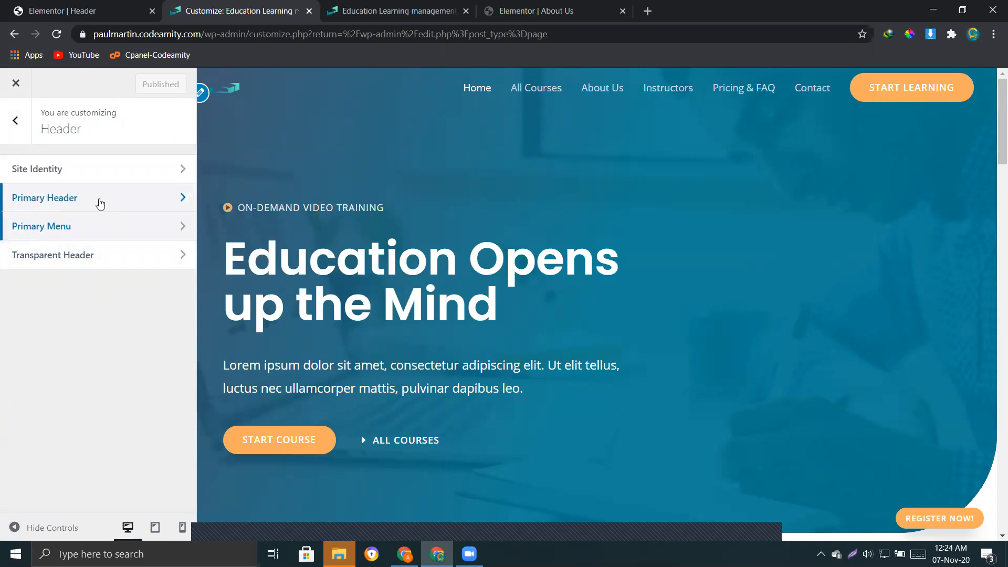
pyautogui.click(64, 232)
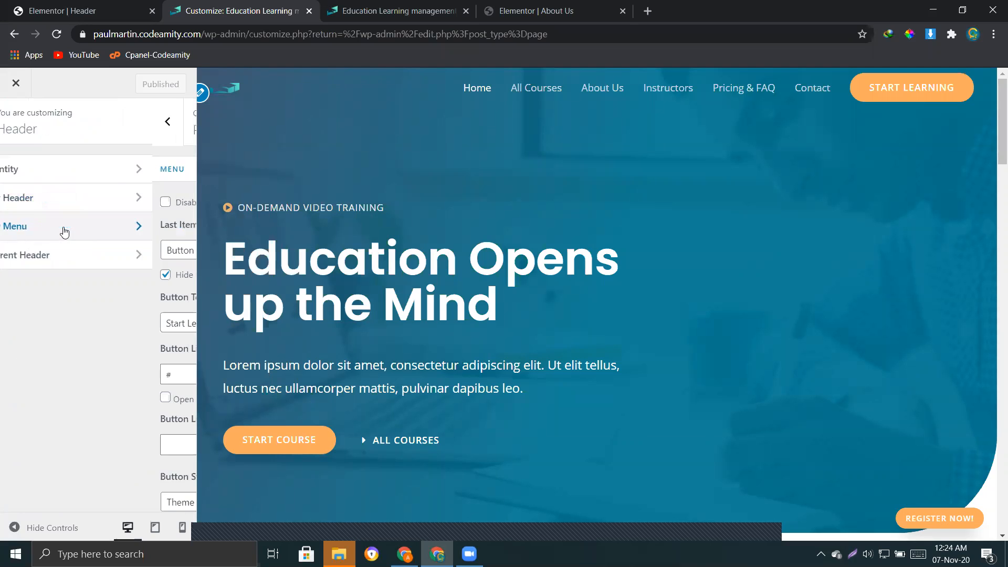
# Step: Close the developer tools on the live site's mobile preview and reload the homepage at desktop width
pyautogui.click(399, 10)
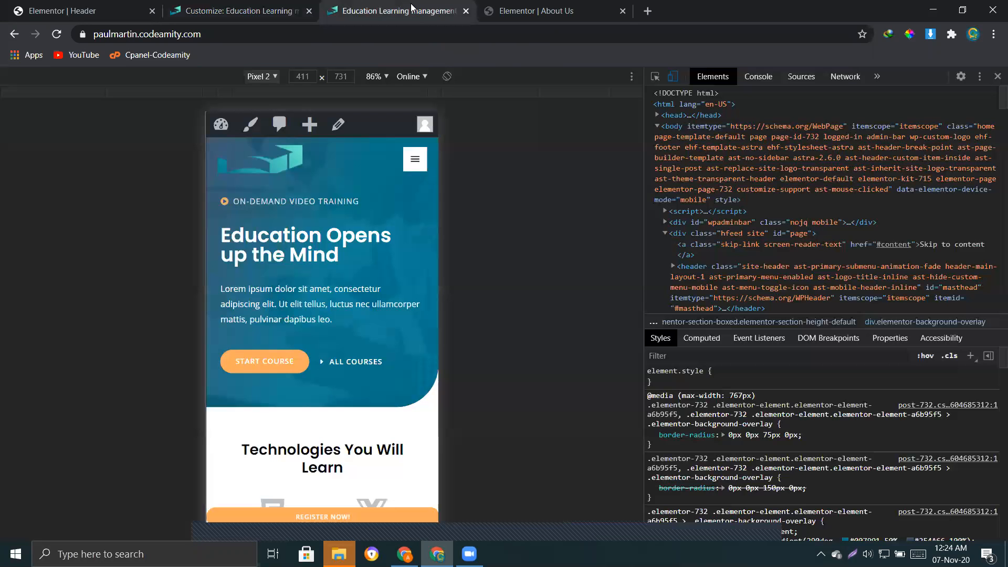
pyautogui.press('F12')
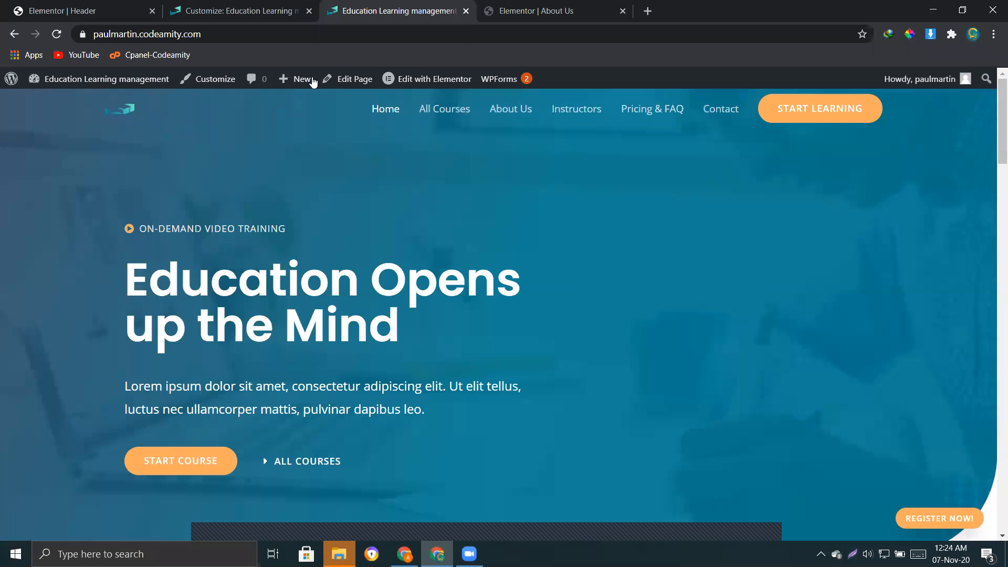
pyautogui.click(262, 35)
pyautogui.press('Return')
# Step: Look at the header and top of the Exponent About page in the other browser window and return to the live site
pyautogui.hotkey('alt', 'Tab')
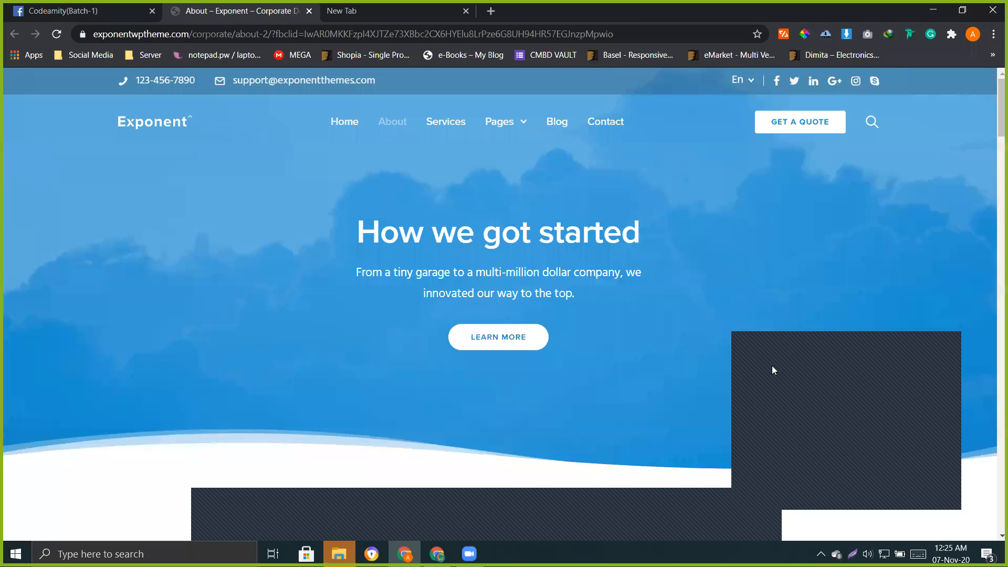
pyautogui.scroll(-4, 531, 240)
pyautogui.scroll(4, 749, 171)
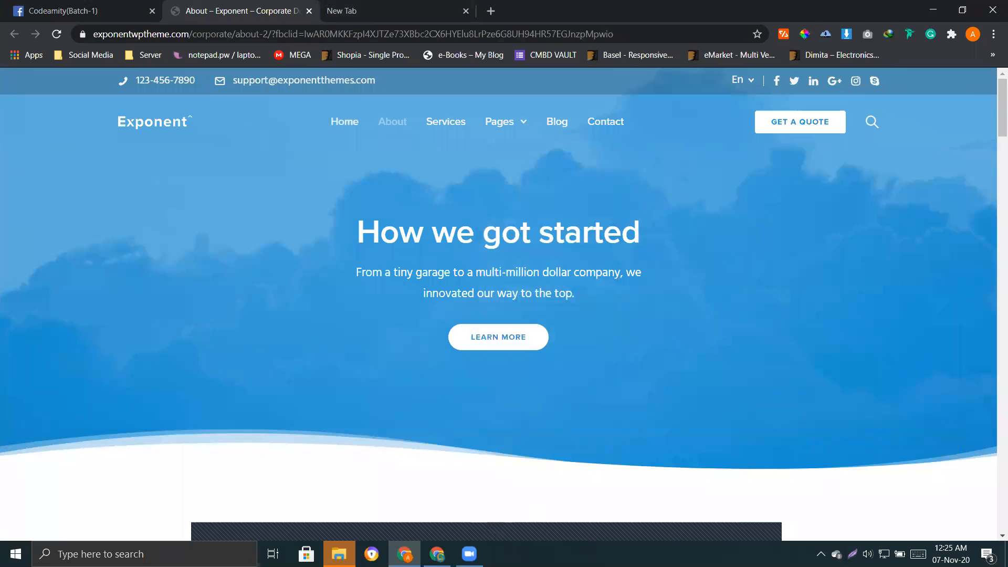
pyautogui.hotkey('alt', 'Tab')
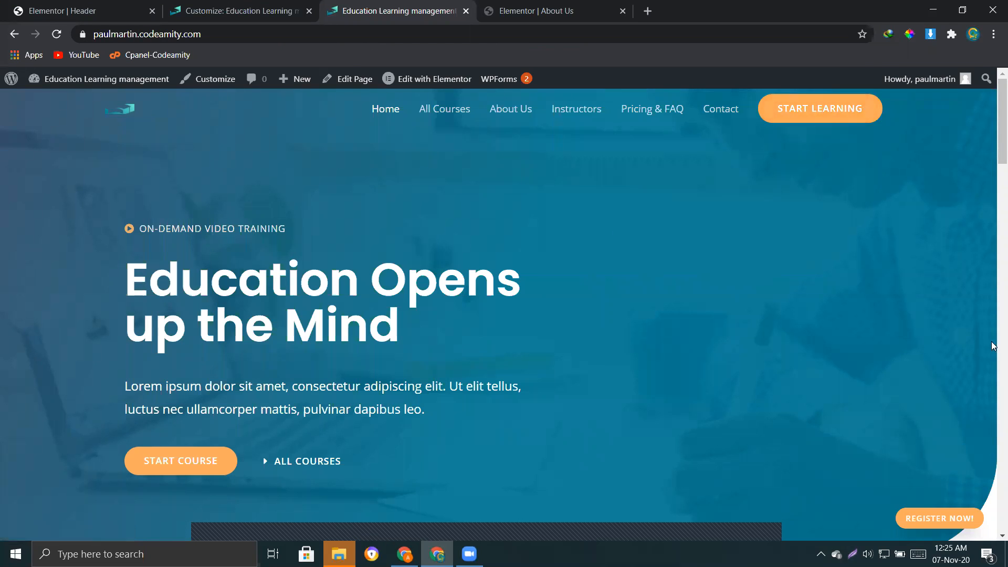
# Step: In the Customizer's Primary Menu settings, turn Disable Menu on and off twice to preview the header without navigation
pyautogui.click(245, 8)
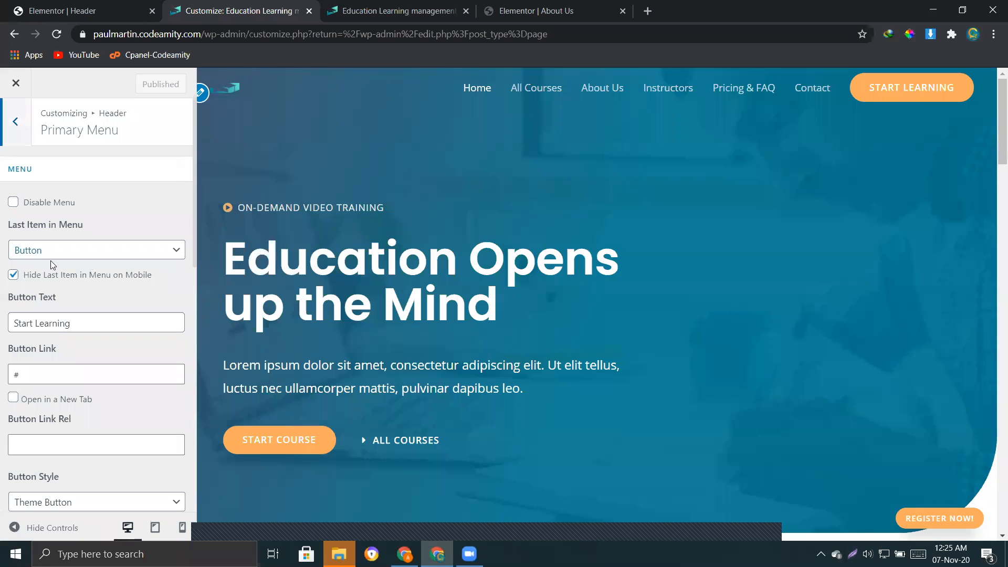
pyautogui.scroll(-1, 45, 199)
pyautogui.scroll(1, 45, 199)
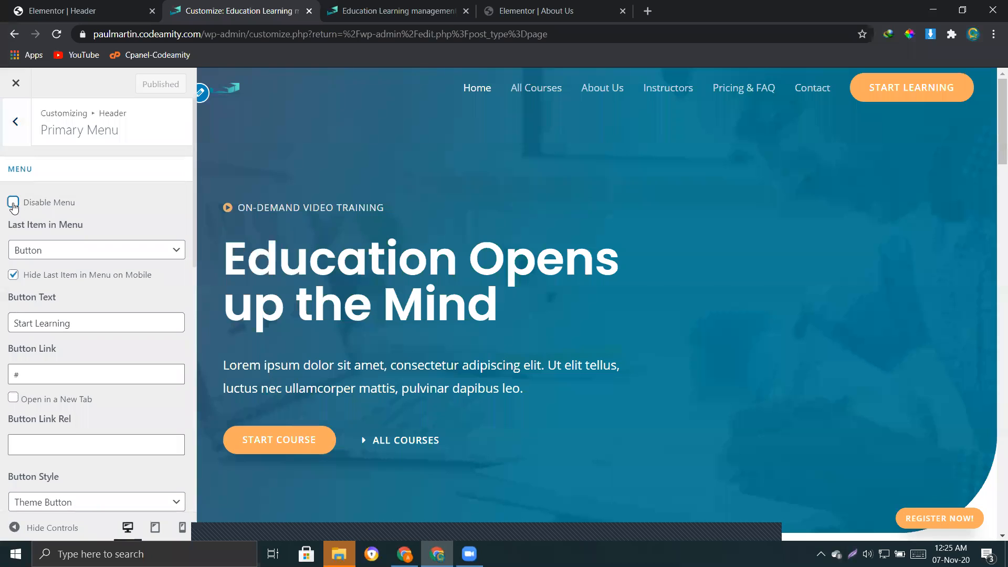
pyautogui.click(13, 204)
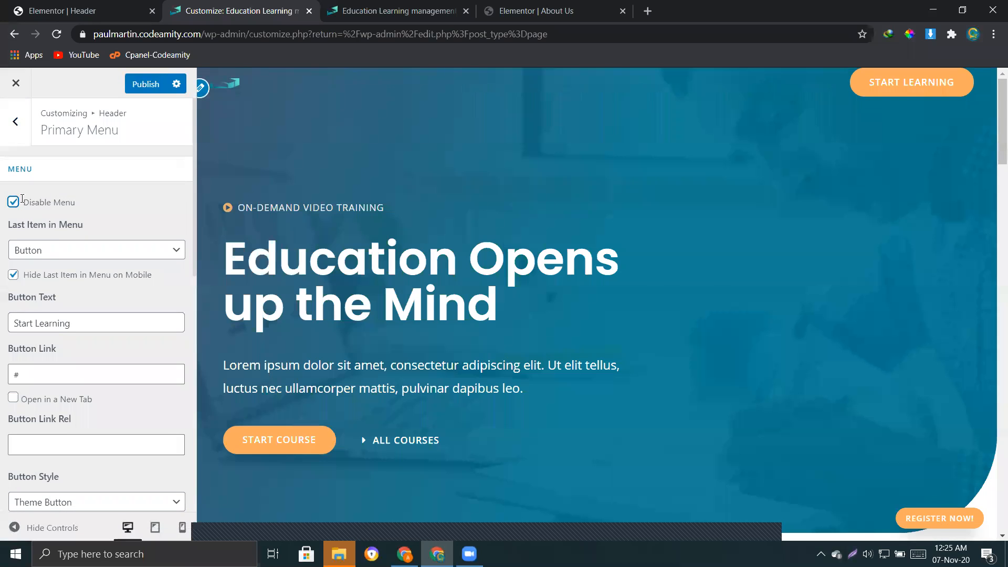
pyautogui.click(15, 205)
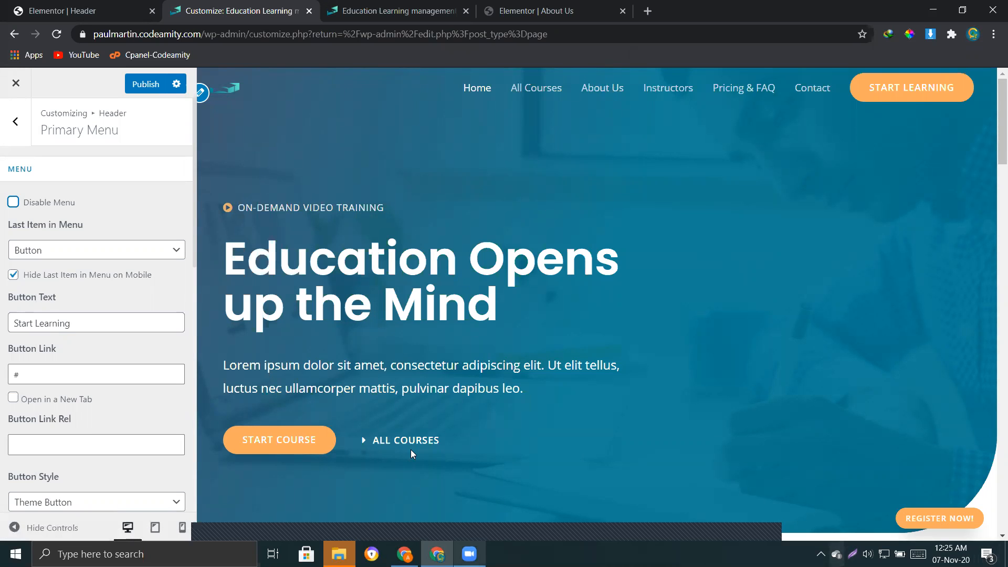
pyautogui.click(13, 202)
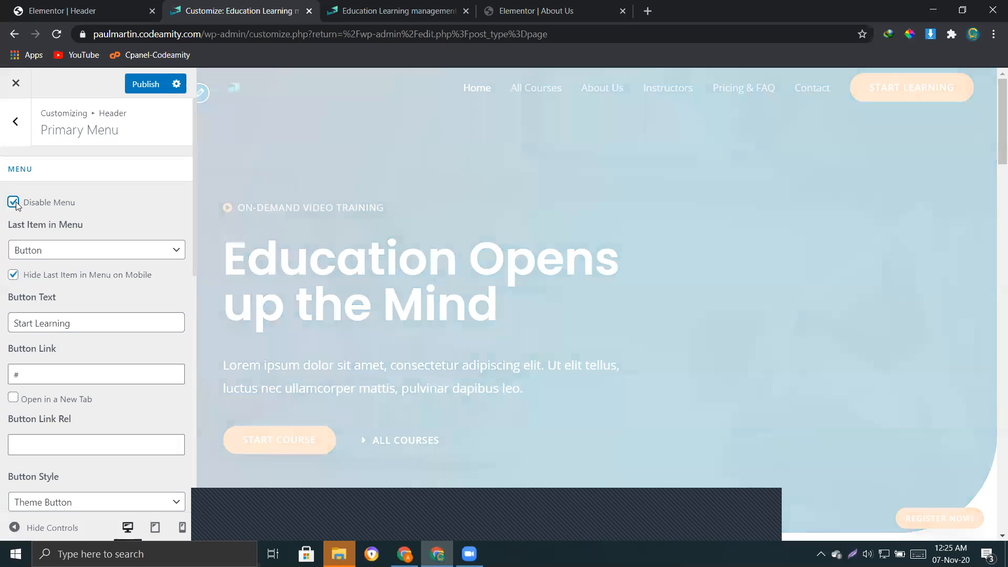
pyautogui.click(13, 203)
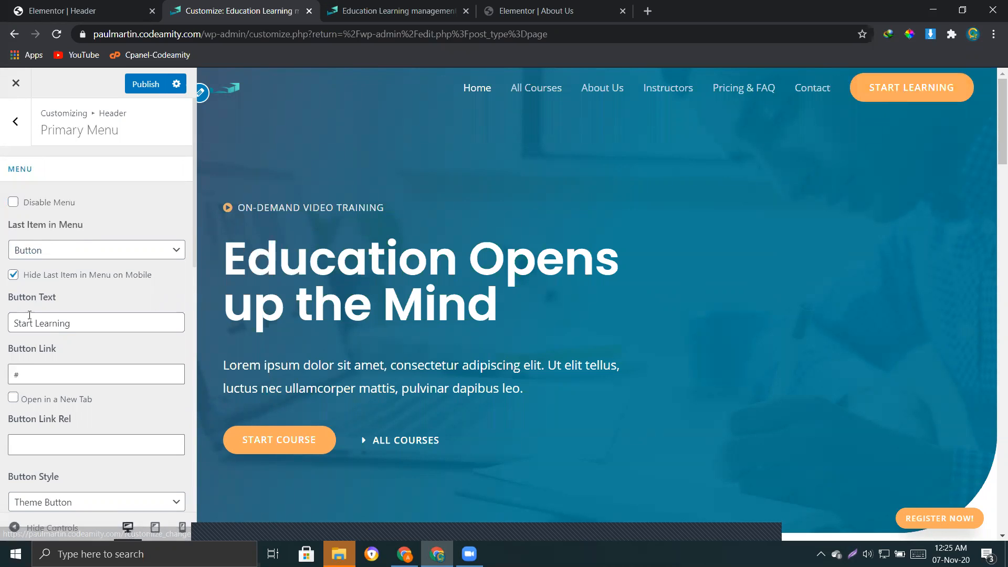
# Step: Preview None and Search as the last item in the primary menu and restore it to Button
pyautogui.click(40, 252)
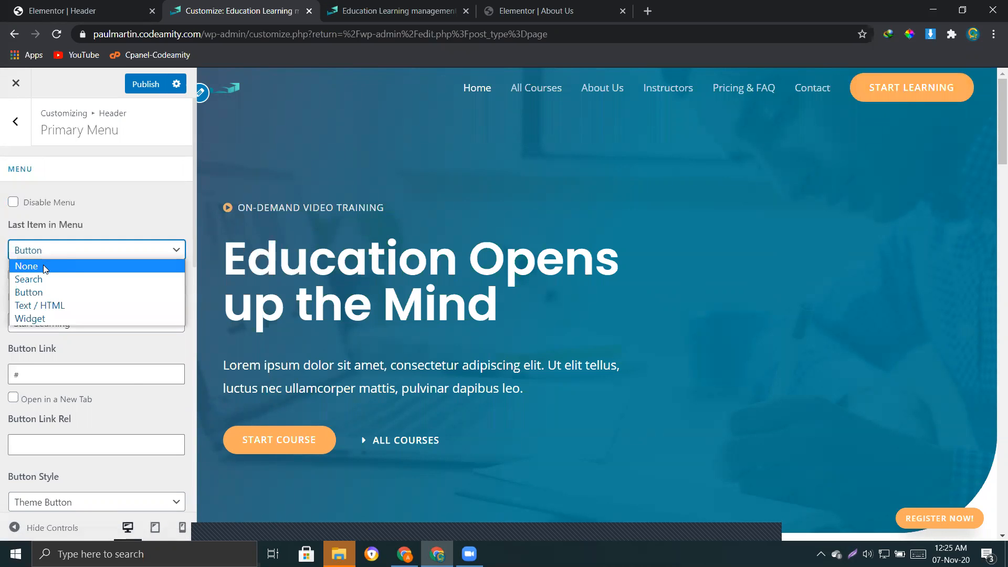
pyautogui.click(43, 267)
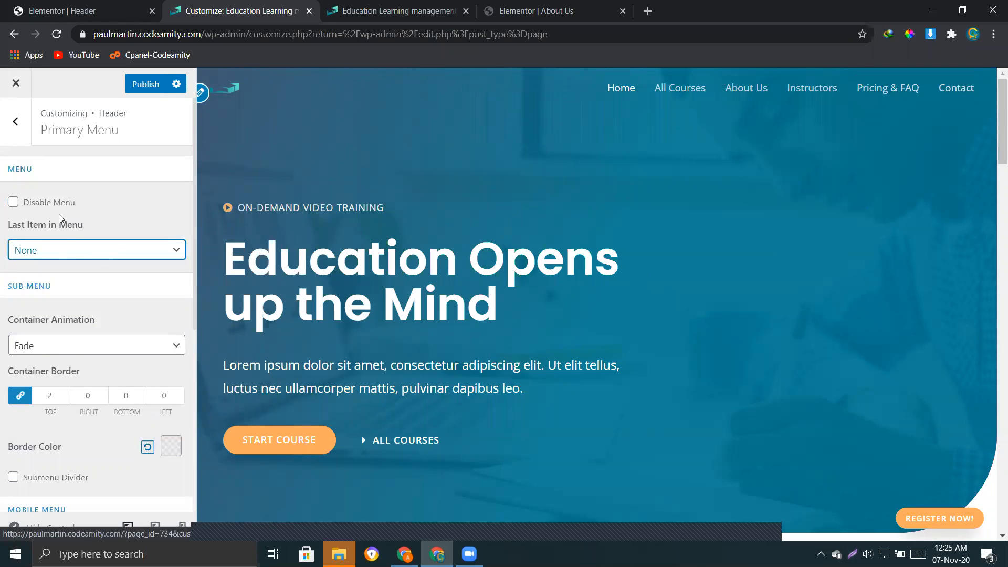
pyautogui.click(46, 251)
pyautogui.click(52, 280)
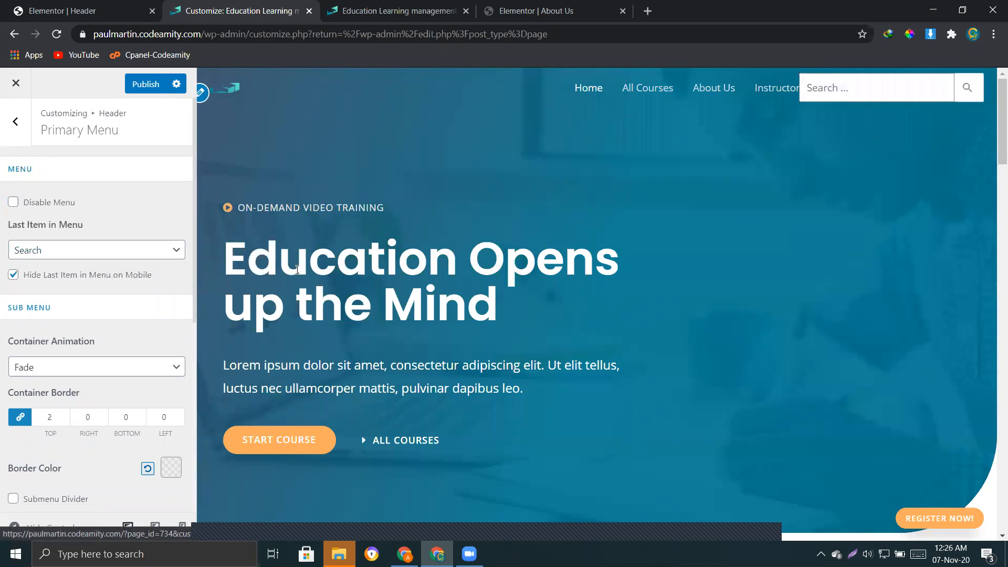
pyautogui.click(71, 255)
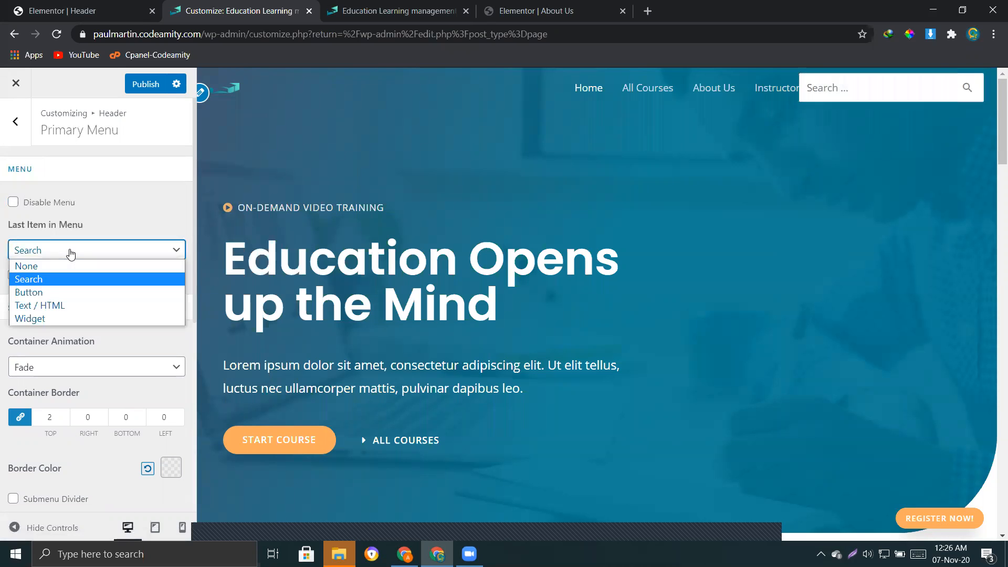
pyautogui.click(50, 292)
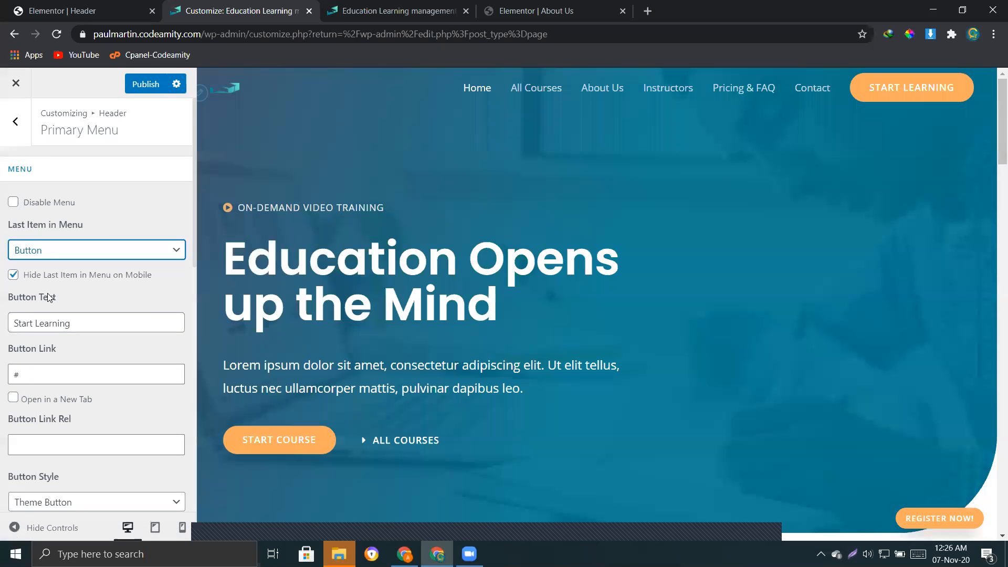
# Step: Set the header menu button's text to "Join for Class"
pyautogui.click(91, 329)
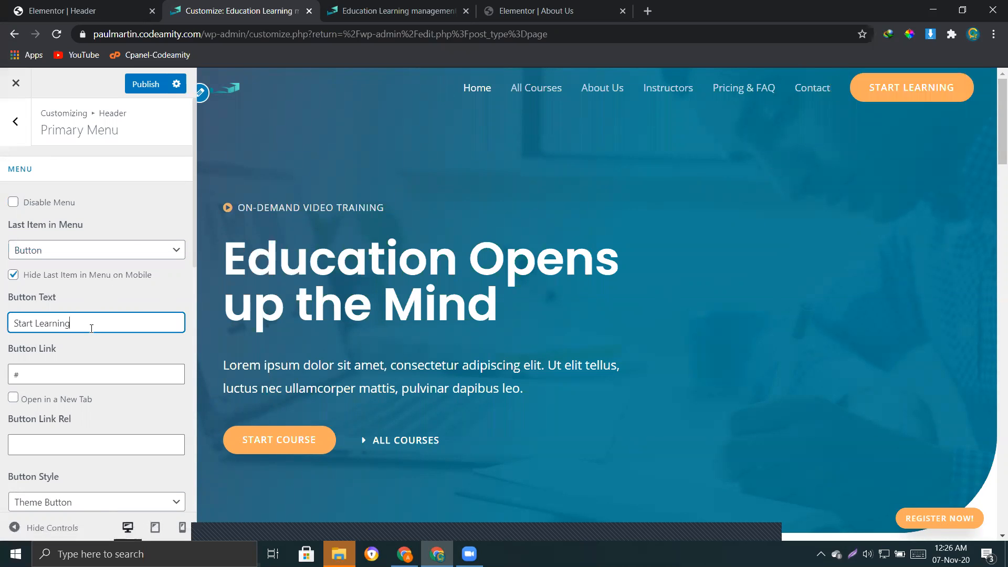
pyautogui.tripleClick(92, 328)
pyautogui.write('Join for')
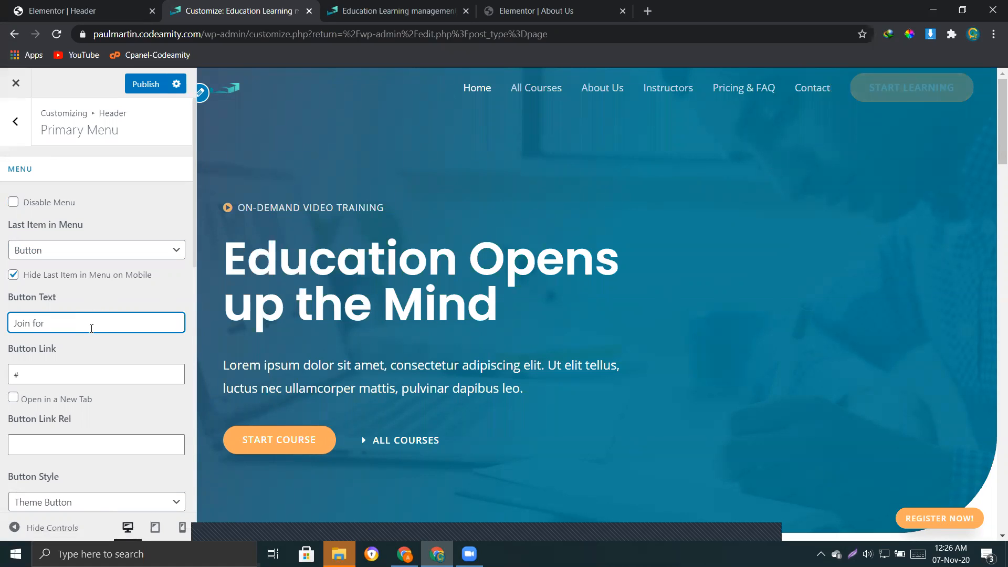
pyautogui.write(' Class')
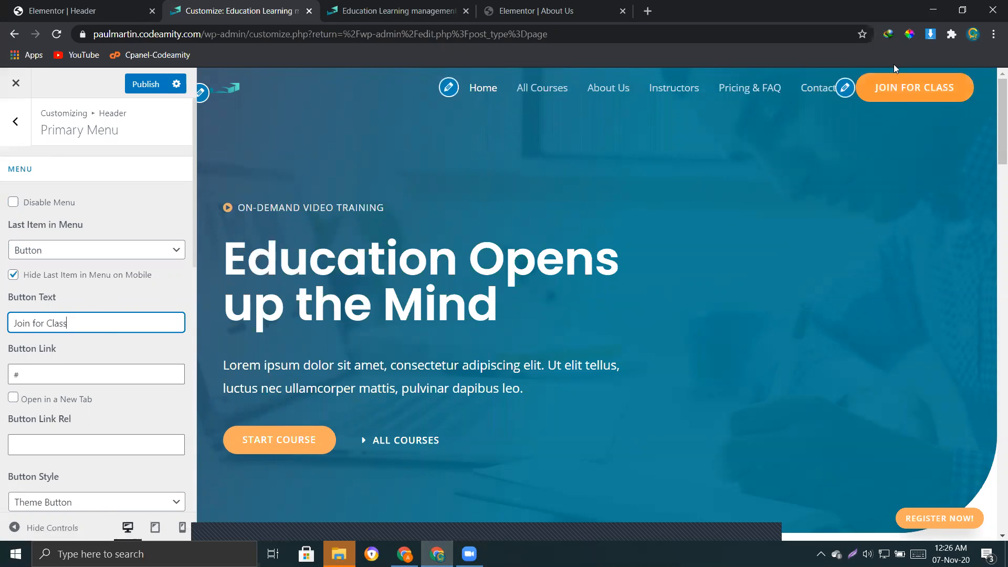
pyautogui.moveTo(875, 89); pyautogui.dragTo(960, 92)
pyautogui.moveTo(4, 350); pyautogui.dragTo(6, 380)
pyautogui.click(65, 349)
pyautogui.write('www.facee')
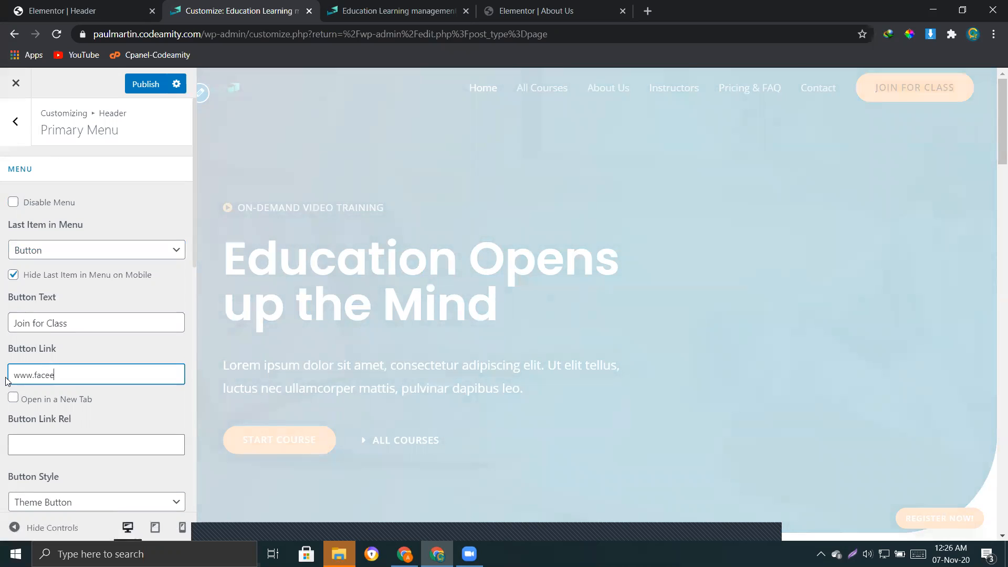
pyautogui.press('BackSpace')
pyautogui.write('book.com')
pyautogui.click(152, 87)
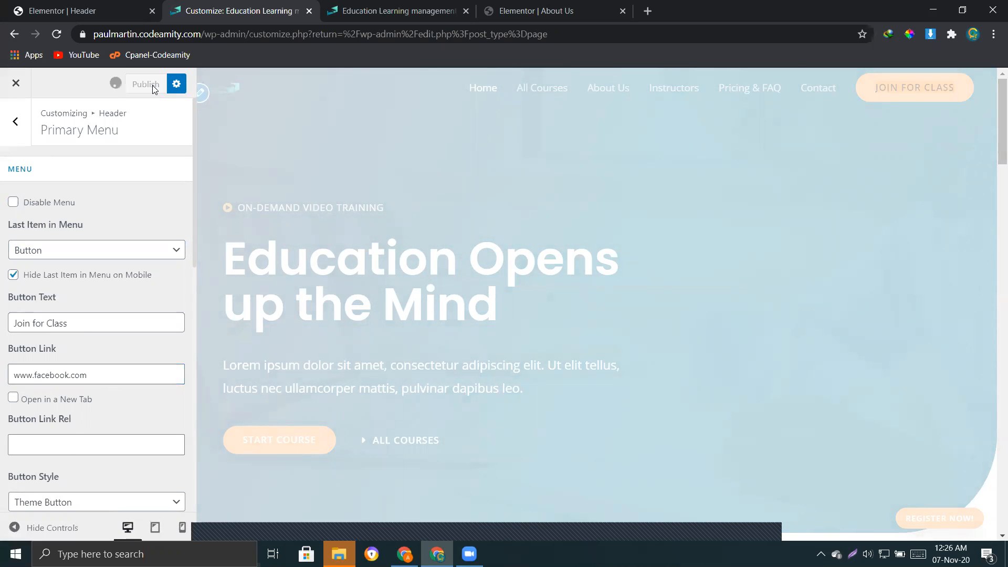
# Step: Test the Join for Class button's link on the live homepage and go back to the site
pyautogui.click(404, 4)
pyautogui.click(387, 109)
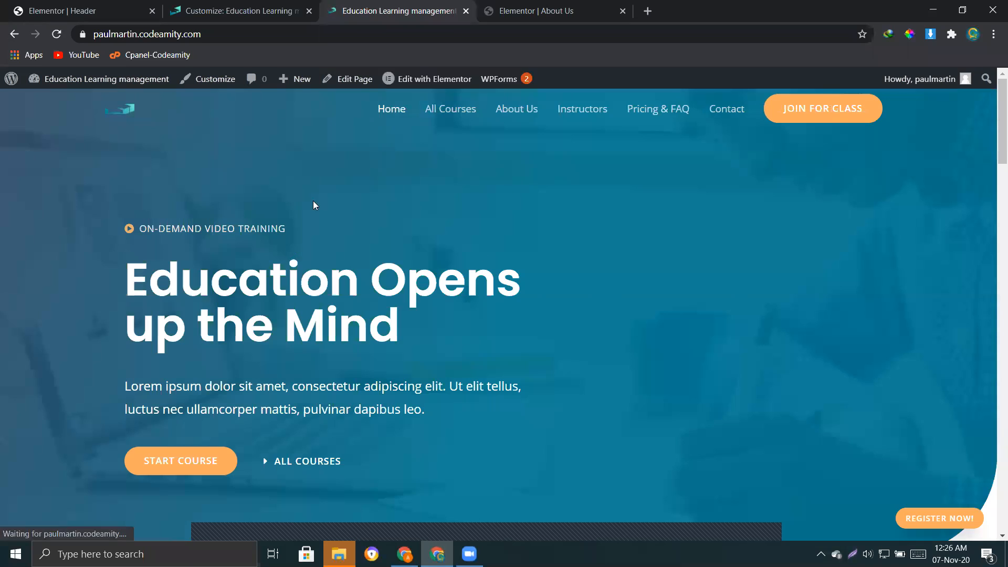
pyautogui.click(822, 118)
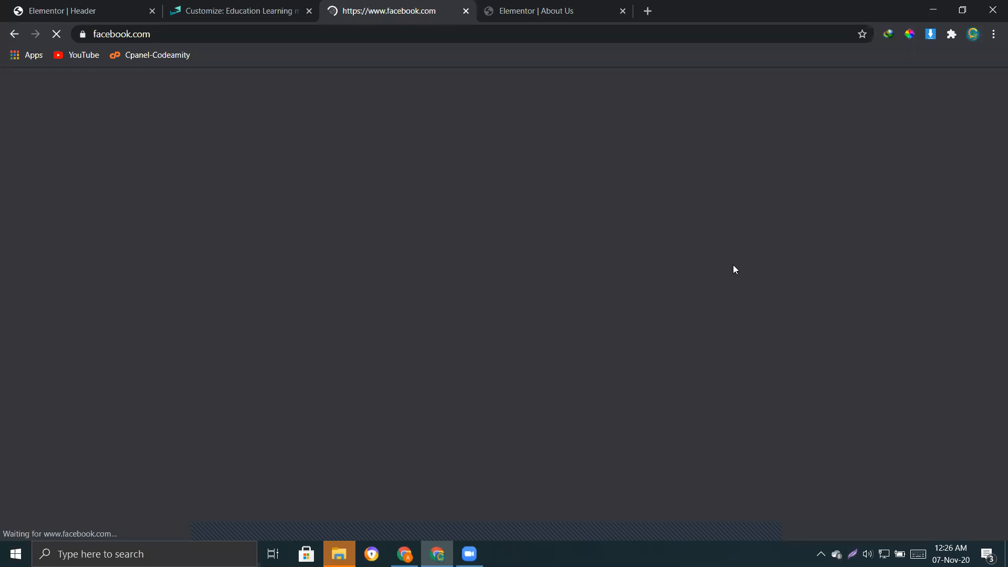
pyautogui.click(14, 35)
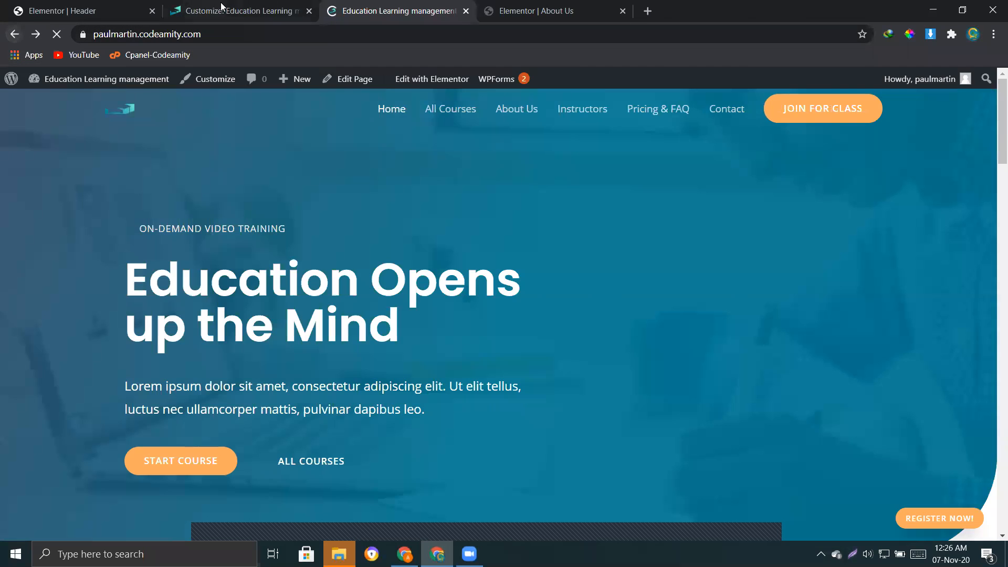
pyautogui.click(221, 7)
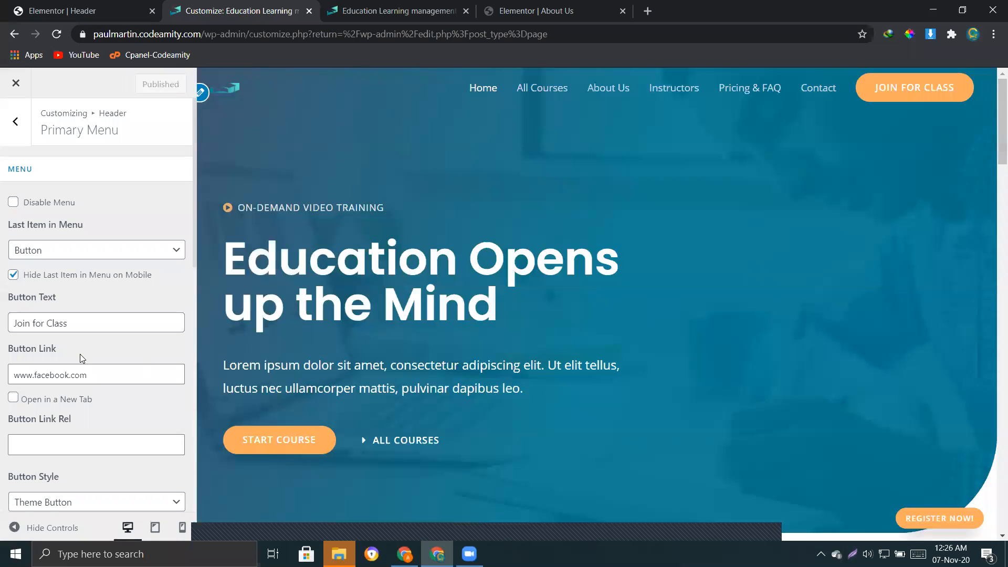
pyautogui.click(394, 15)
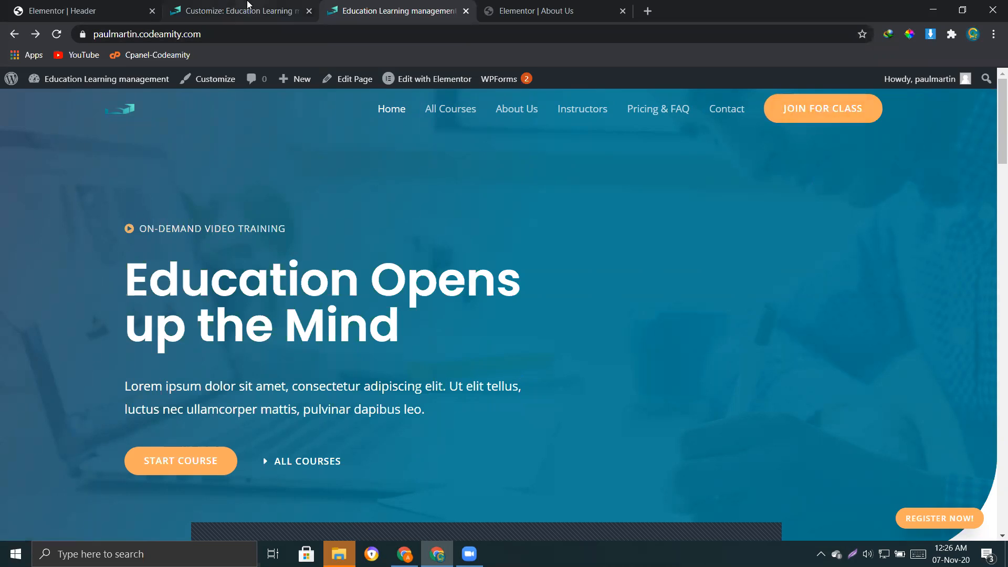
# Step: Make the Join for Class button's link open in a new tab and publish from the Customizer
pyautogui.click(260, 10)
pyautogui.click(13, 398)
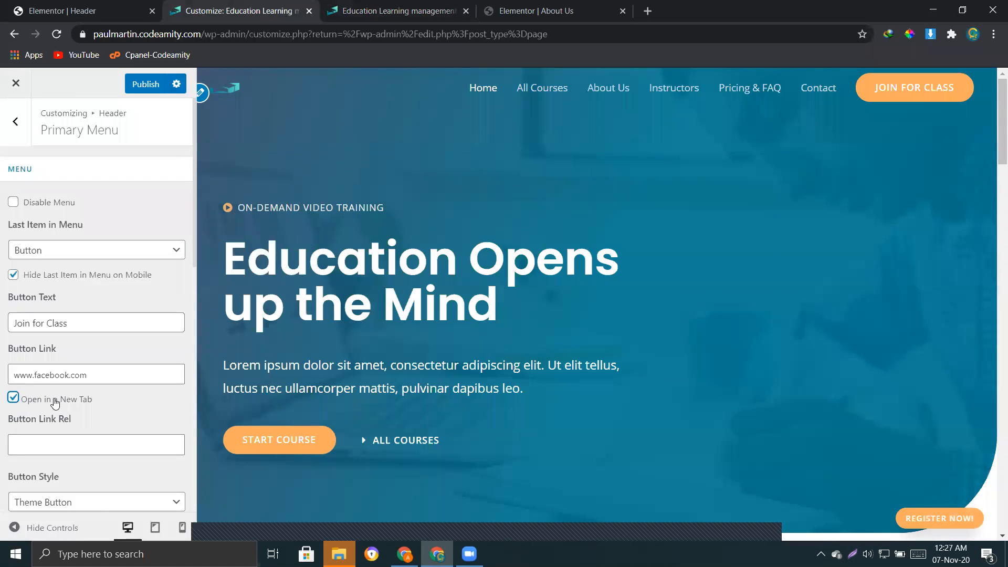
pyautogui.click(146, 85)
# Step: Reload the live homepage, test that the Join for Class button opens its link in a new tab, and return to the homepage
pyautogui.click(399, 10)
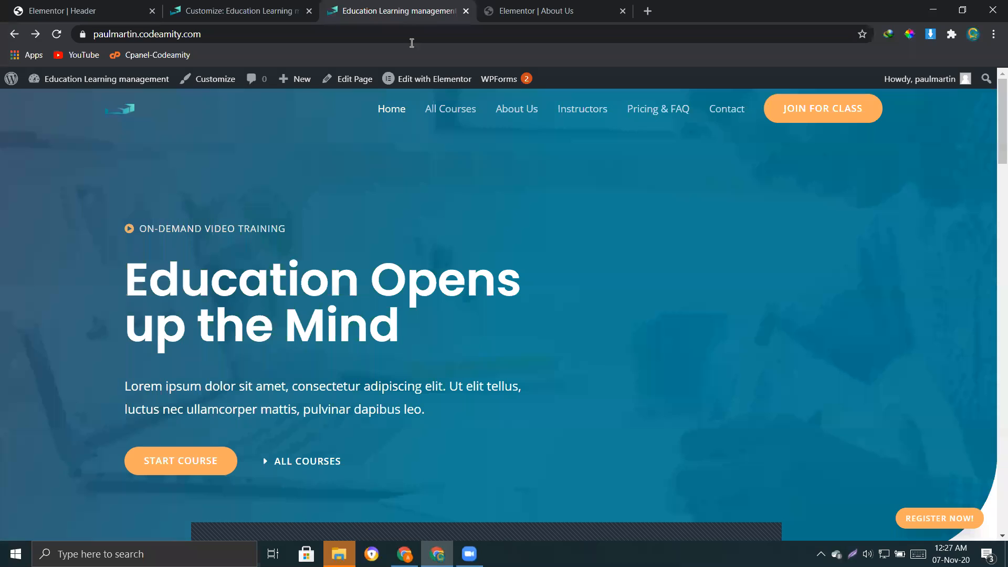
pyautogui.click(237, 32)
pyautogui.press('Return')
pyautogui.click(245, 11)
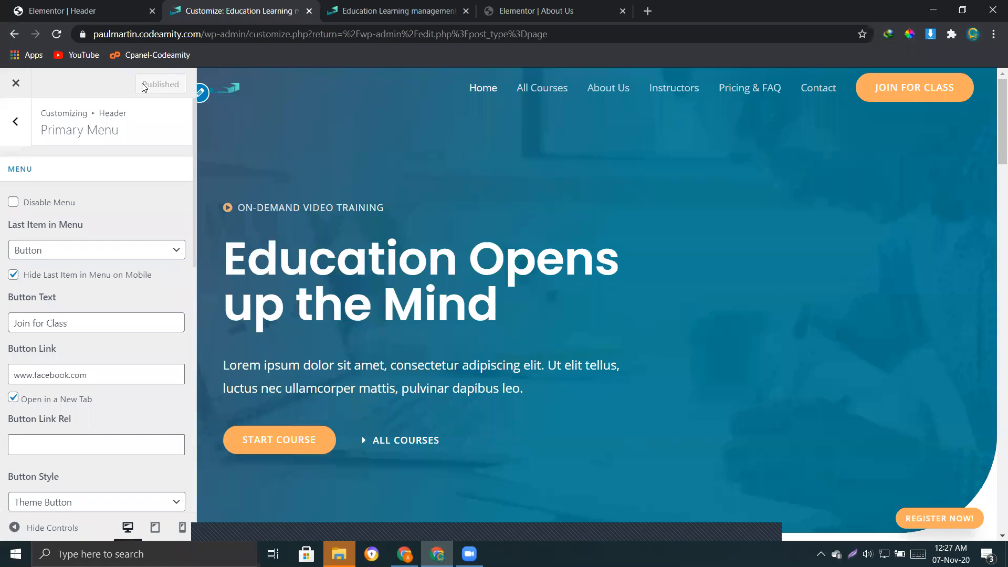
pyautogui.click(391, 16)
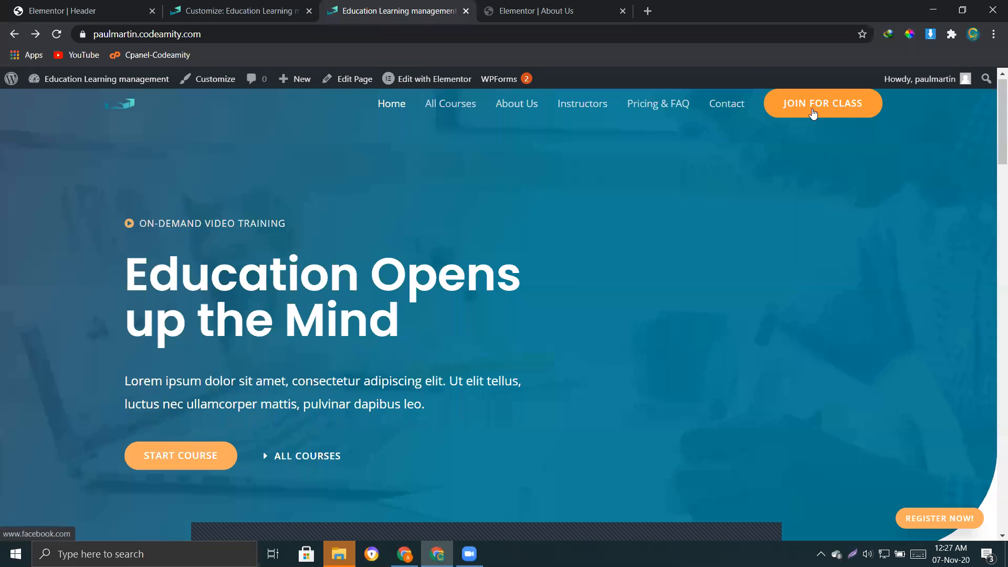
pyautogui.click(812, 109)
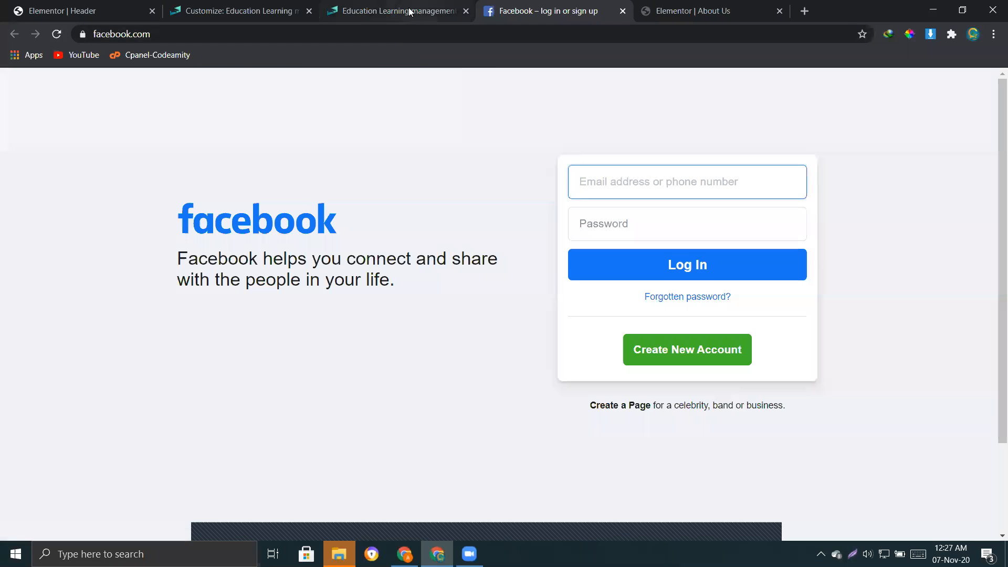
pyautogui.click(344, 12)
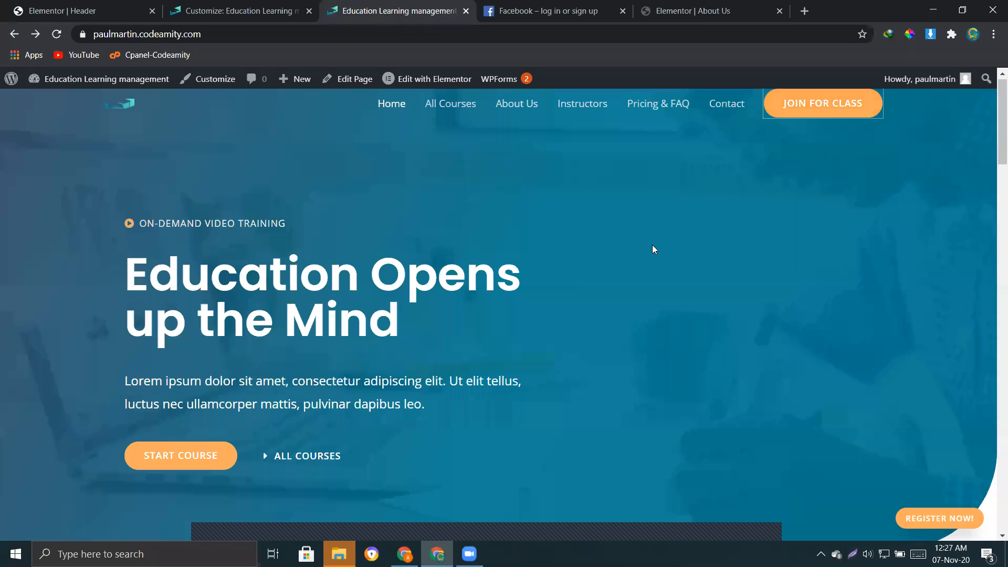
# Step: Close the Facebook page, return to the Customizer, set the Join for Class button's link rel to "as" and publish
pyautogui.click(623, 12)
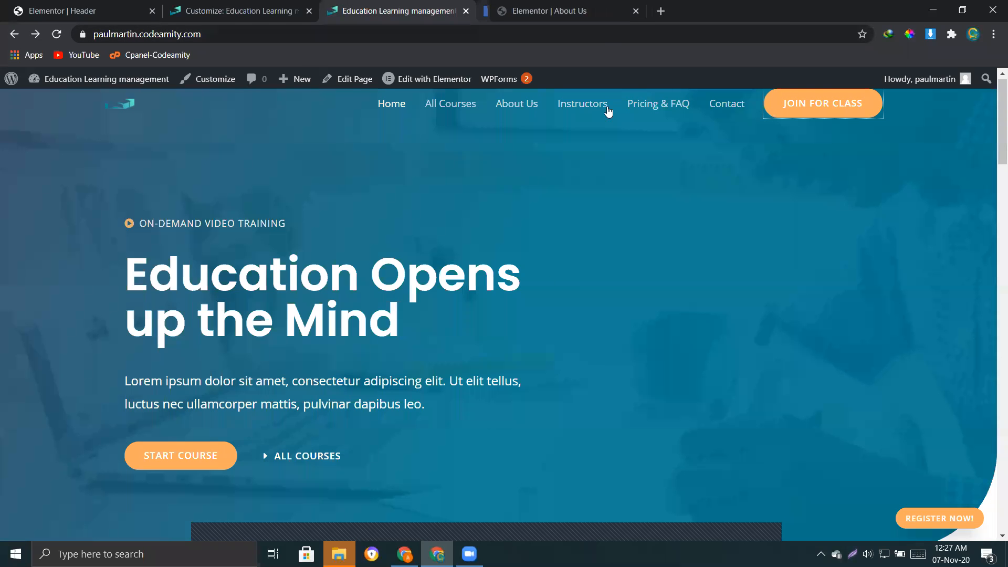
pyautogui.hotkey('ctrl', 'shift', 'Tab')
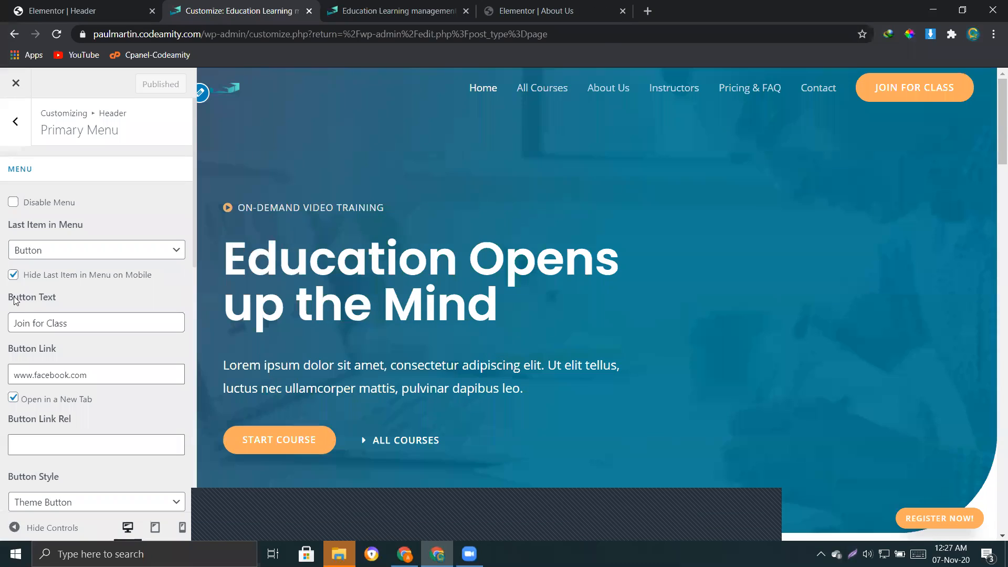
pyautogui.scroll(-2, 67, 313)
pyautogui.click(68, 313)
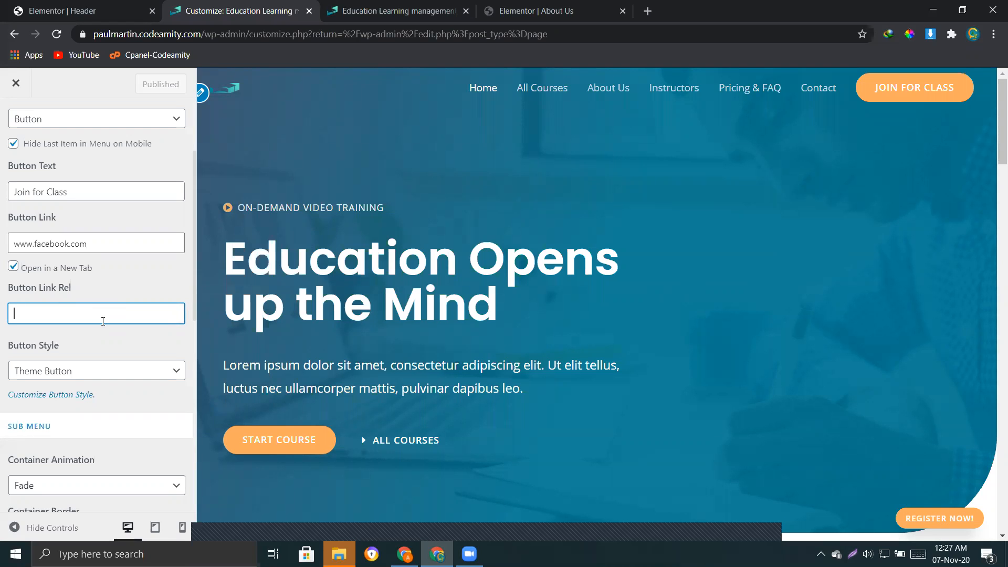
pyautogui.write('a')
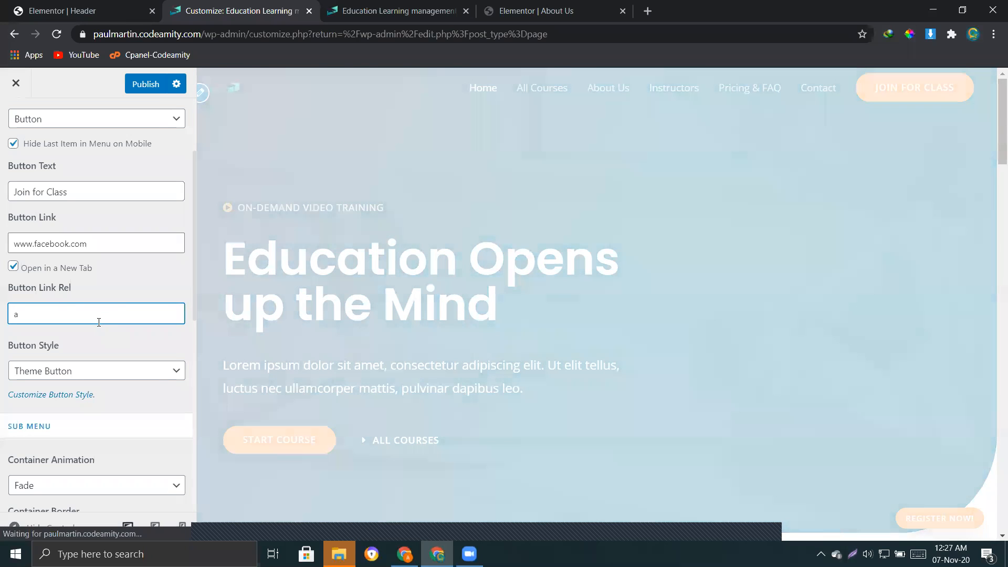
pyautogui.write('s')
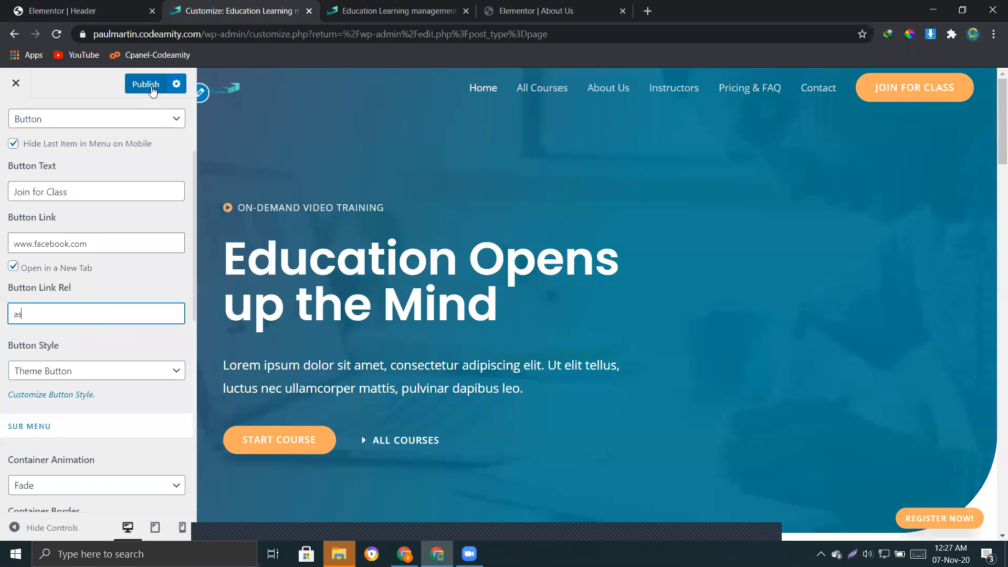
pyautogui.click(149, 86)
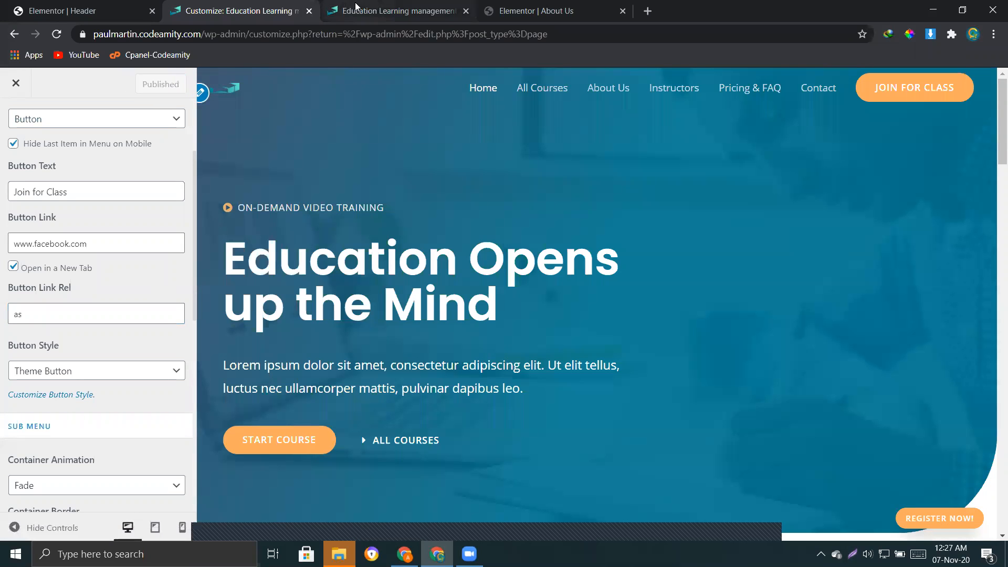
# Step: Test the Join for Class button on the live homepage, close the page it opens and return to the Customizer
pyautogui.click(367, 10)
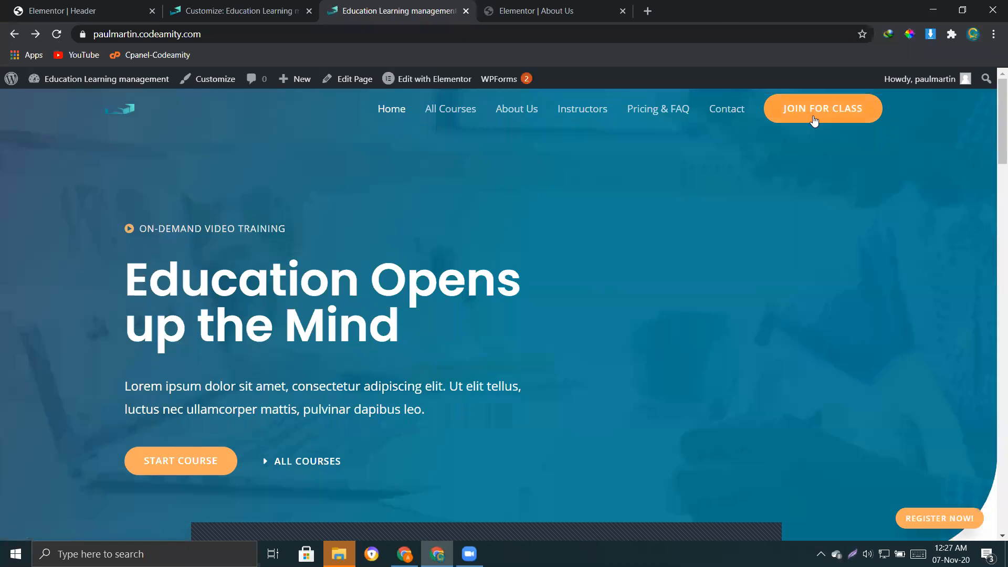
pyautogui.click(814, 115)
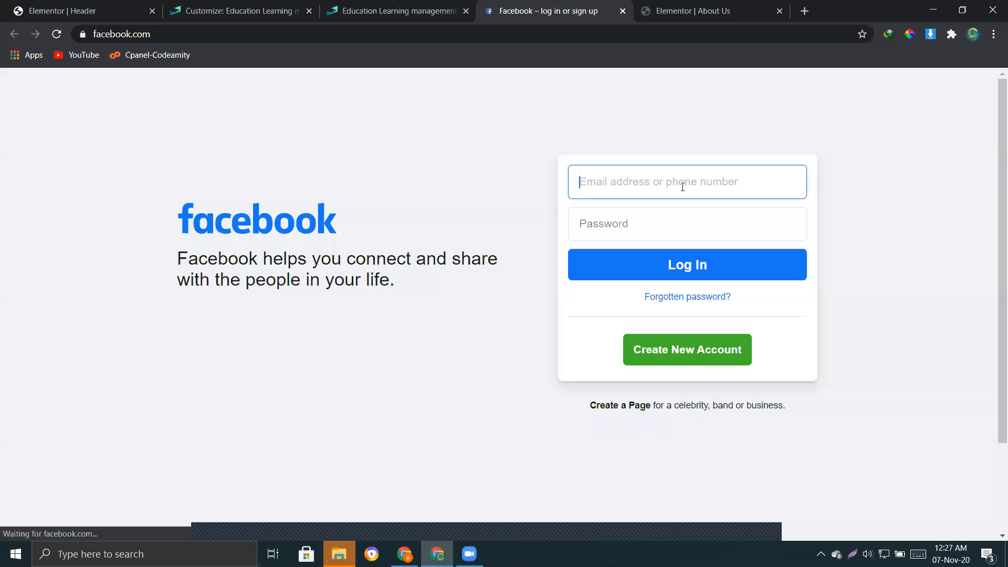
pyautogui.click(623, 11)
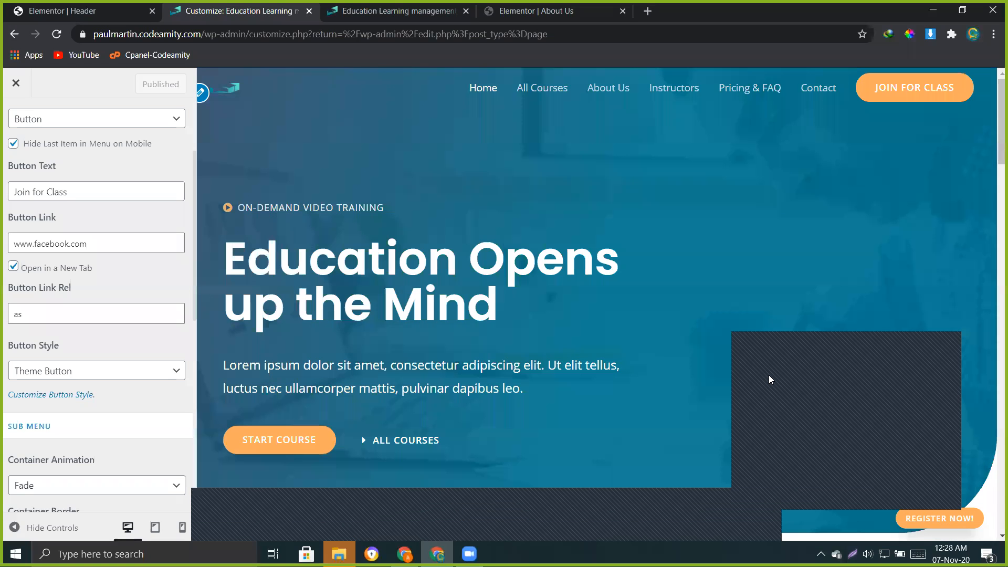
# Step: Stop the Join for Class button from opening in a new tab and clear its link rel value
pyautogui.click(14, 266)
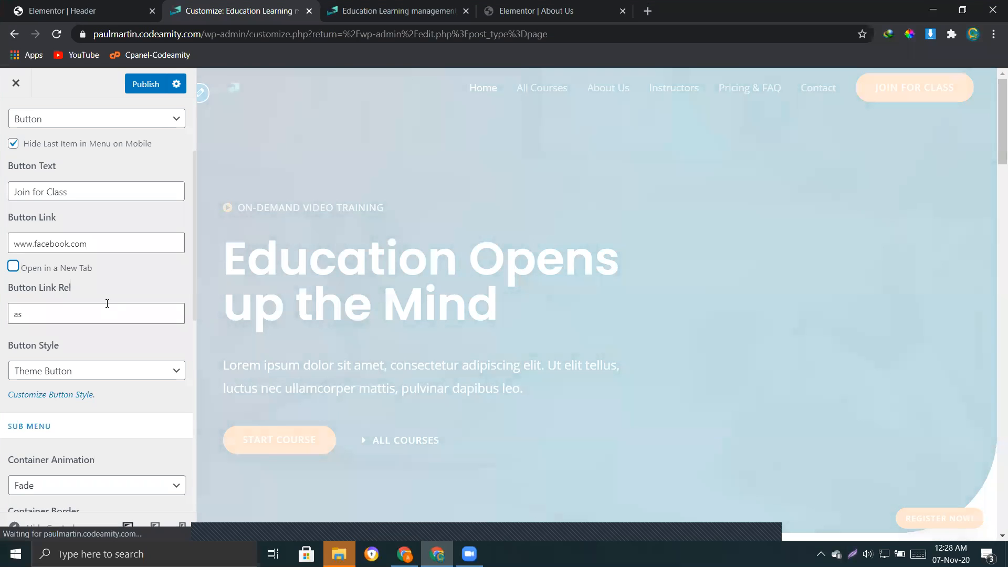
pyautogui.doubleClick(81, 310)
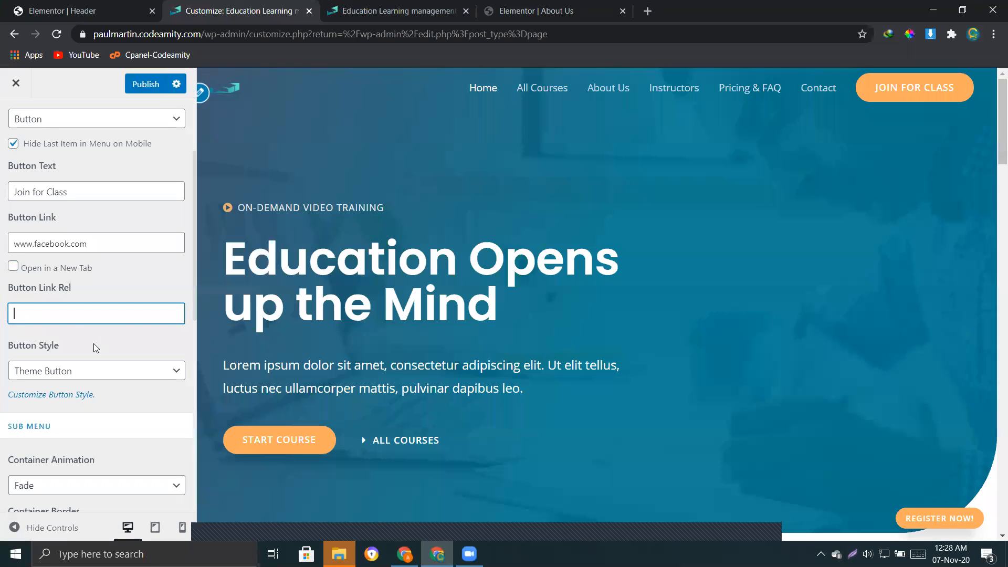
pyautogui.click(107, 340)
pyautogui.scroll(-1, 106, 340)
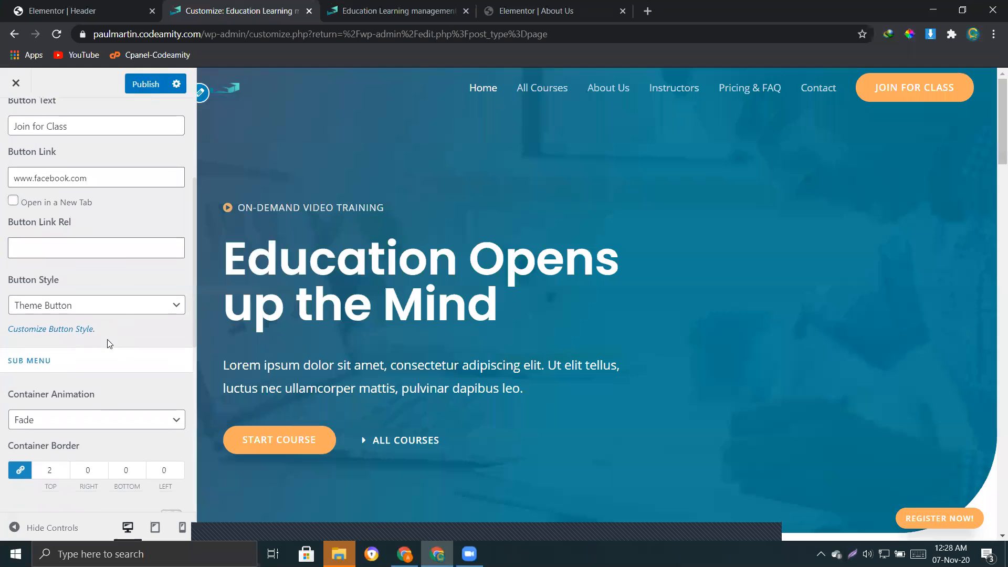
# Step: Compare the Theme Button and Header Button styles for the menu button and choose Header Button
pyautogui.click(59, 307)
pyautogui.click(70, 335)
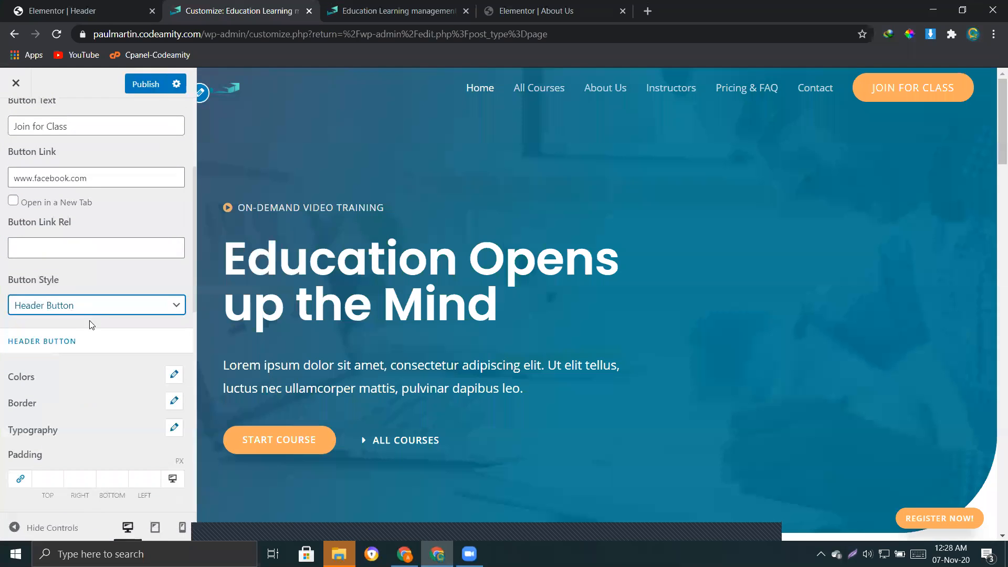
pyautogui.click(55, 309)
pyautogui.click(66, 320)
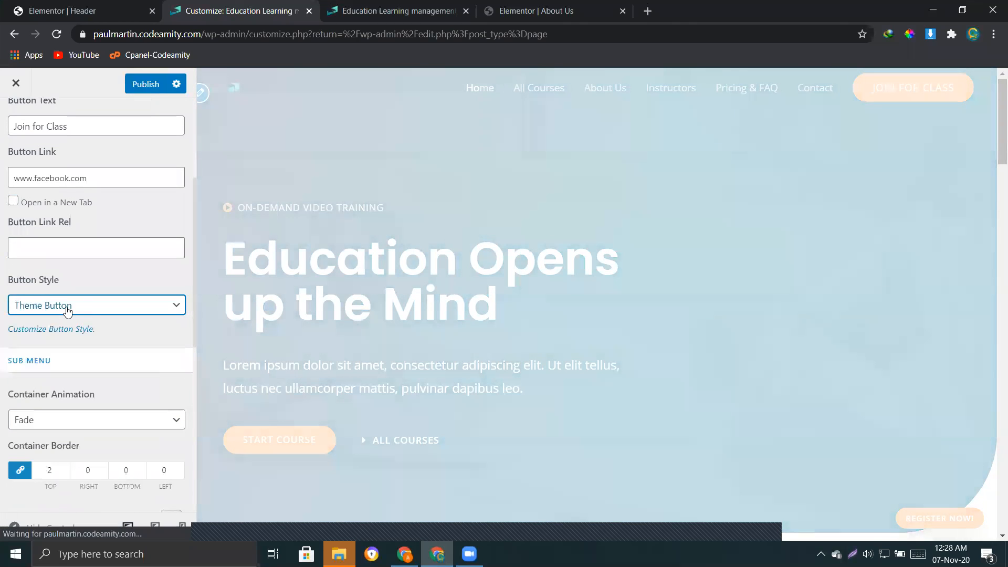
pyautogui.click(67, 311)
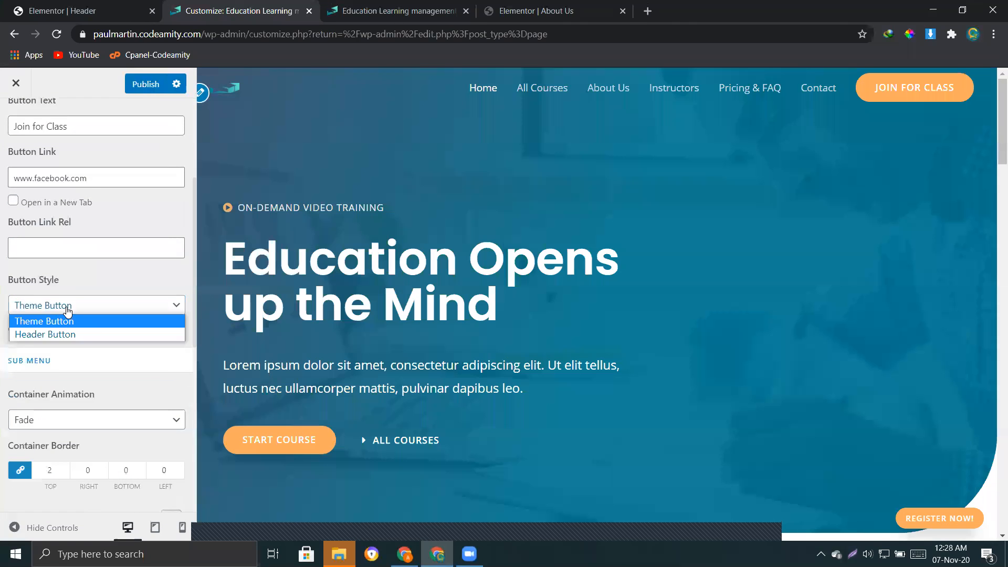
pyautogui.click(76, 331)
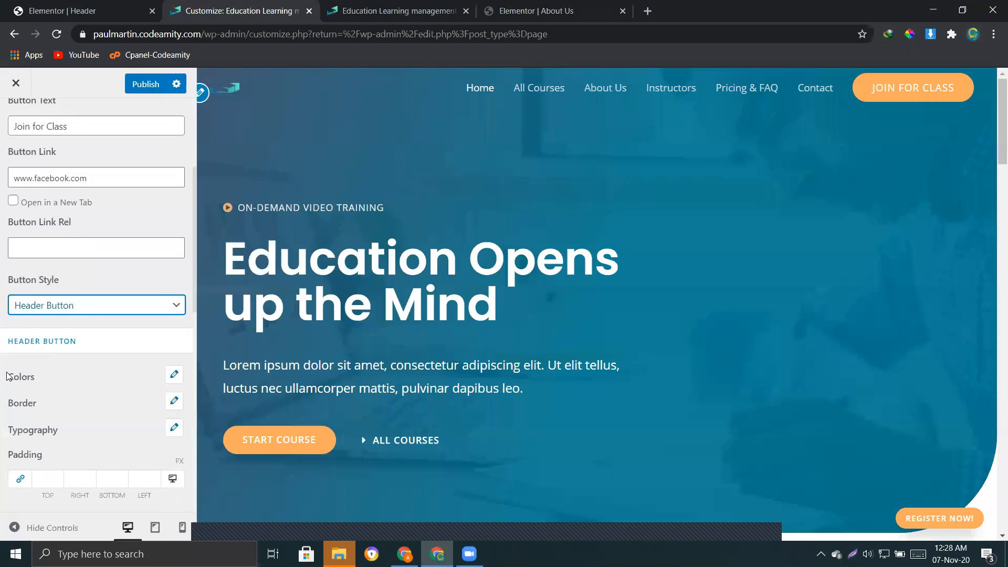
# Step: Set the header button's normal background color to dark blue and its text color to #eb9494
pyautogui.moveTo(7, 372); pyautogui.dragTo(41, 373)
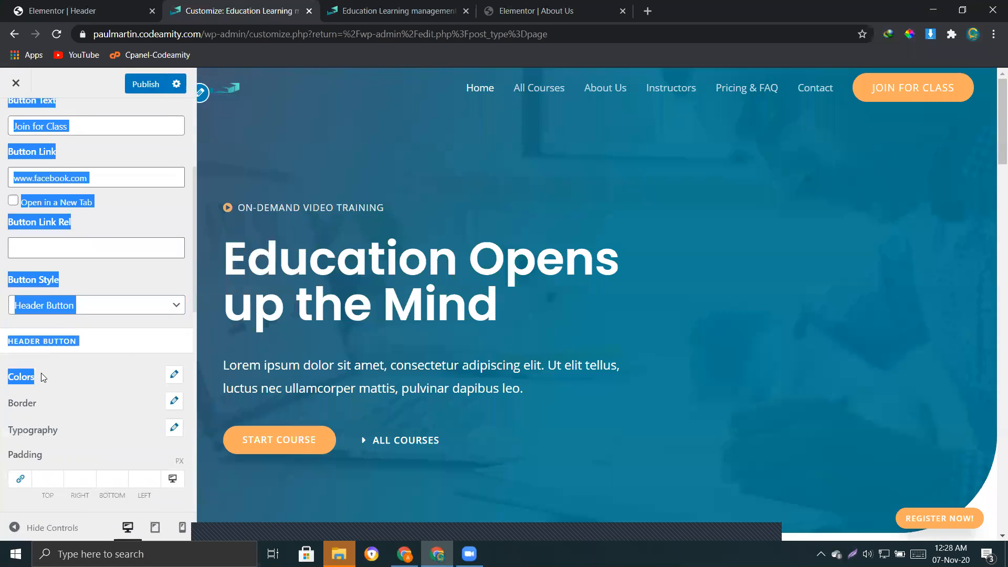
pyautogui.click(78, 377)
pyautogui.click(175, 375)
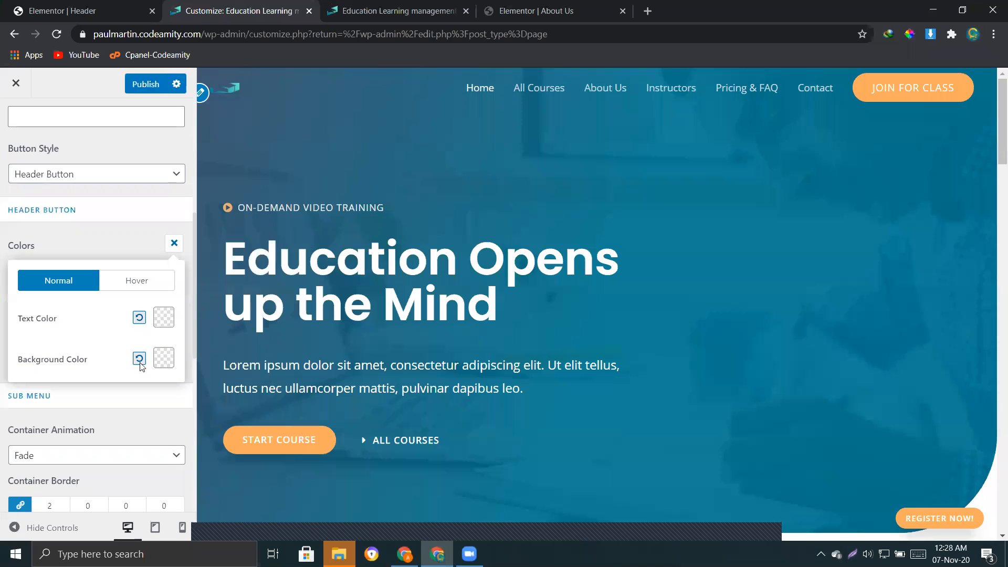
pyautogui.click(164, 360)
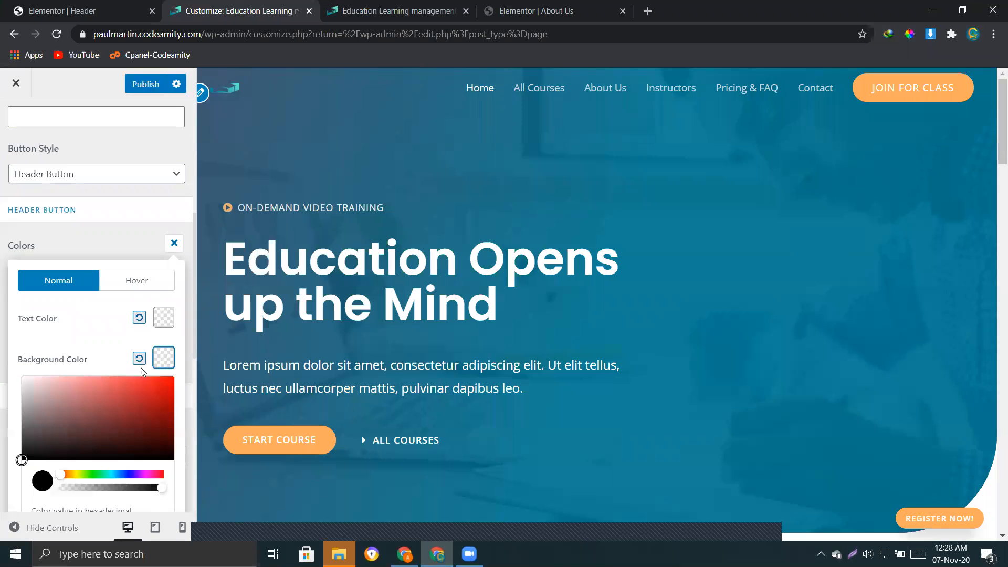
pyautogui.click(118, 474)
pyautogui.moveTo(23, 456); pyautogui.dragTo(166, 424)
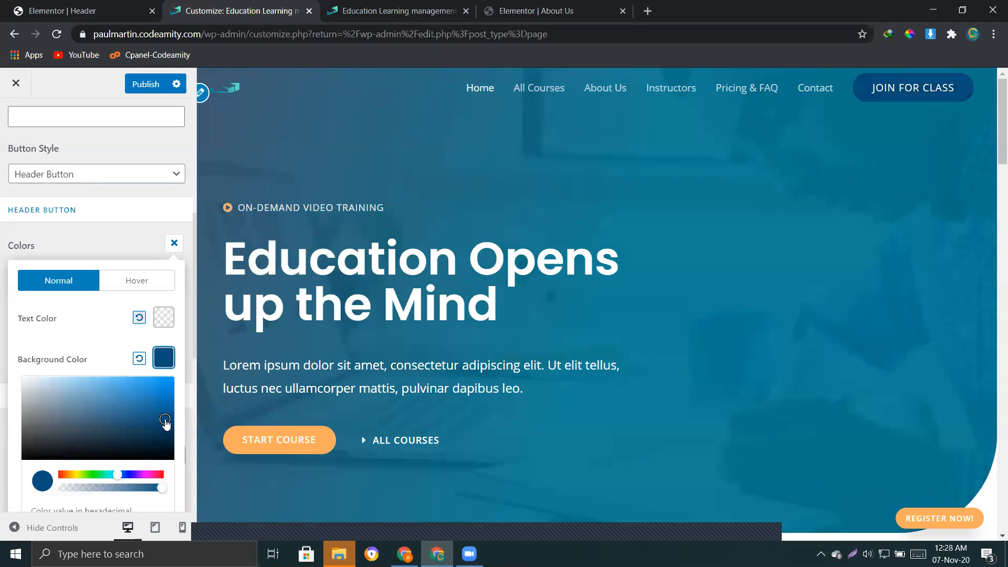
pyautogui.click(164, 317)
pyautogui.moveTo(134, 359); pyautogui.dragTo(78, 342)
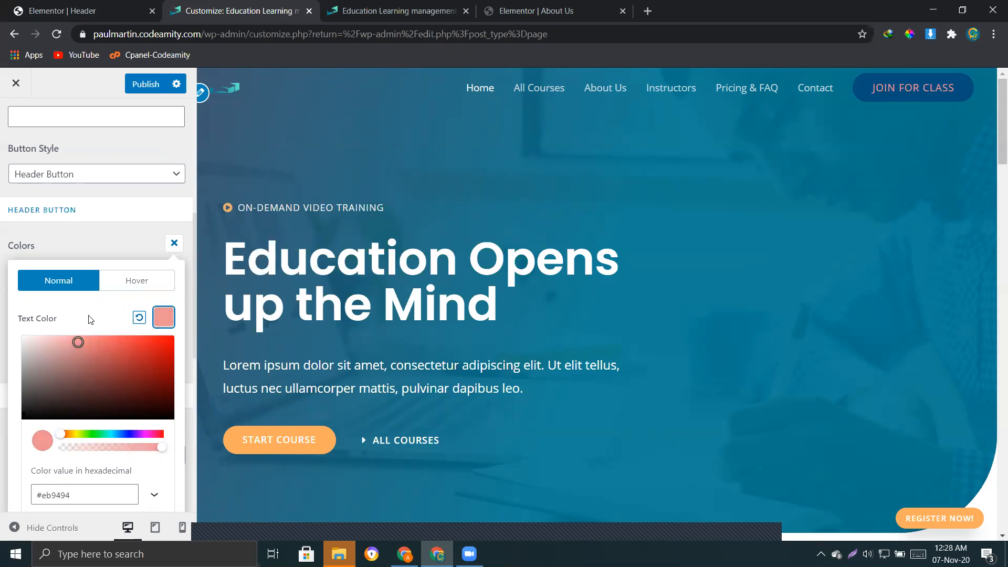
# Step: Choose a hover background color for the header button and set its hover text color to #115048
pyautogui.click(122, 284)
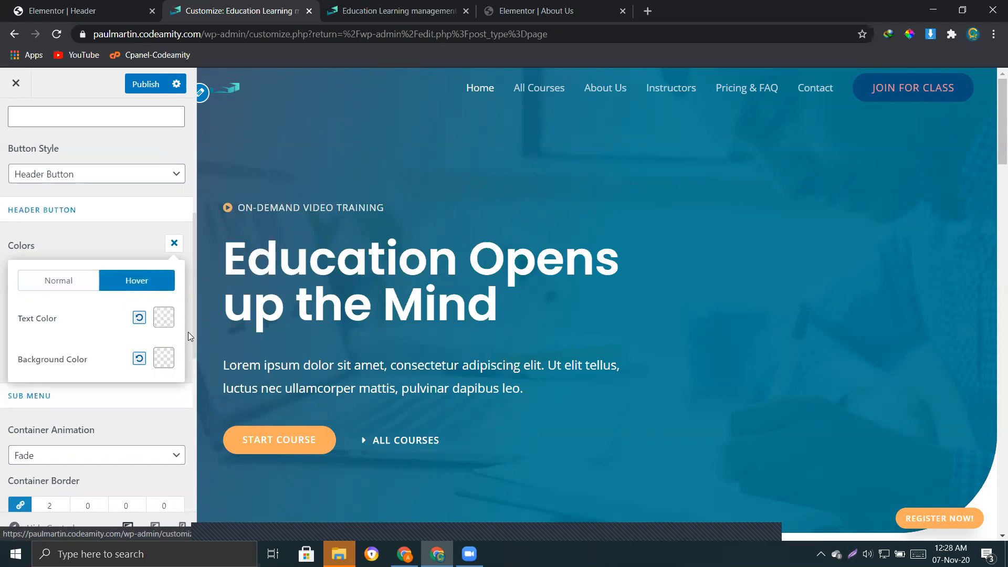
pyautogui.click(166, 360)
pyautogui.moveTo(112, 416); pyautogui.dragTo(106, 398)
pyautogui.click(159, 319)
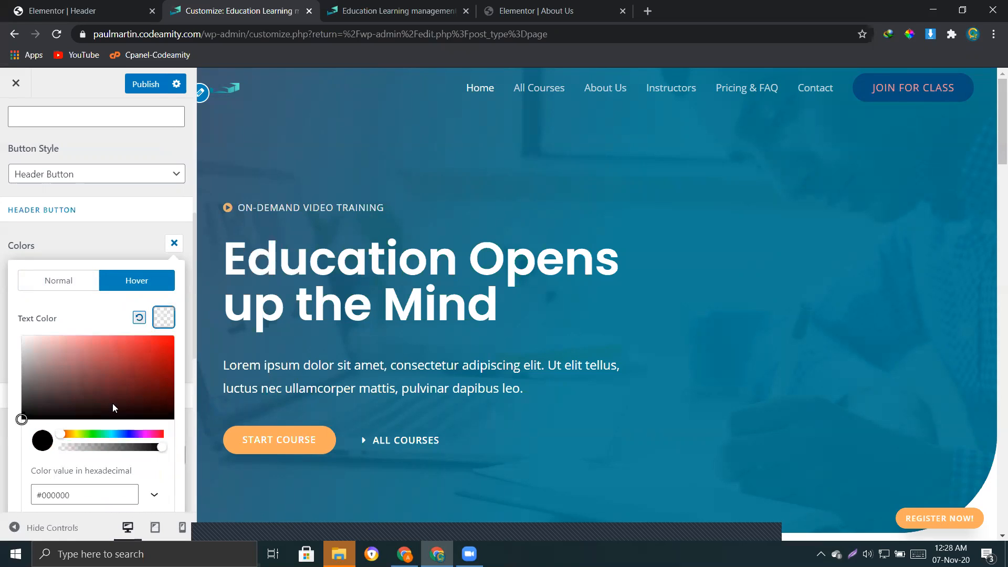
pyautogui.moveTo(71, 433); pyautogui.dragTo(108, 434)
pyautogui.moveTo(127, 392); pyautogui.dragTo(143, 396)
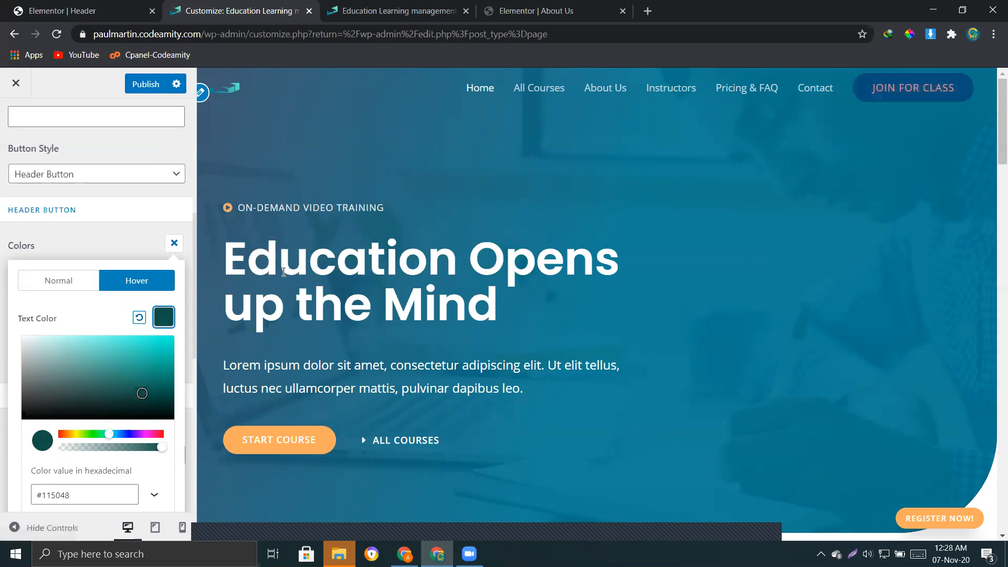
pyautogui.click(175, 243)
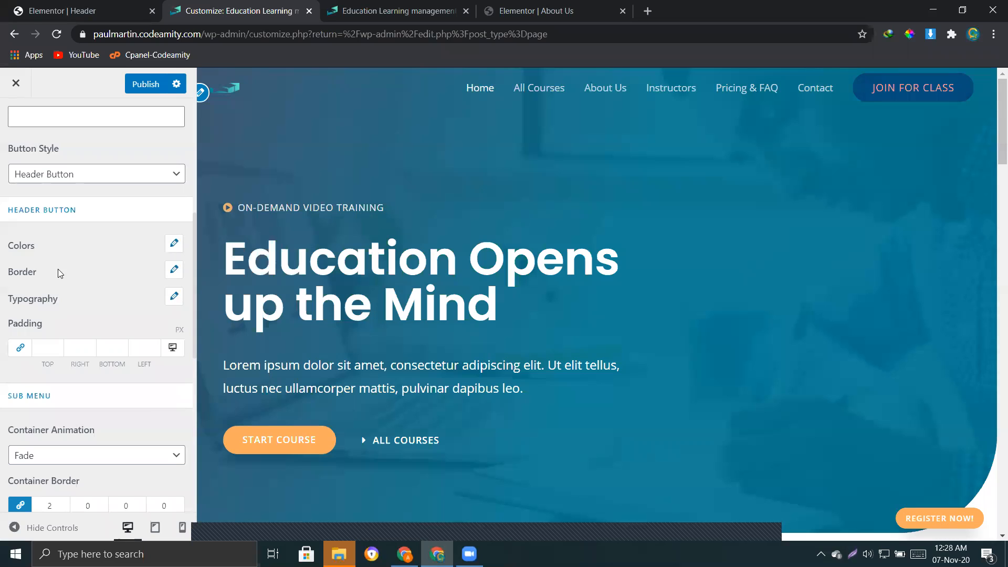
# Step: Give the header button a border width of 1 on all sides with a white hover color
pyautogui.click(175, 269)
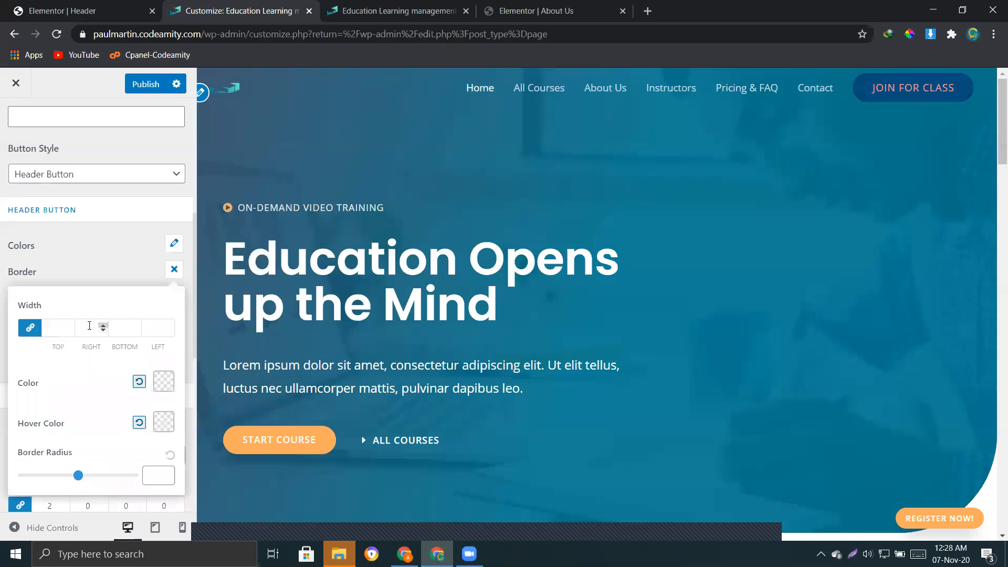
pyautogui.click(69, 325)
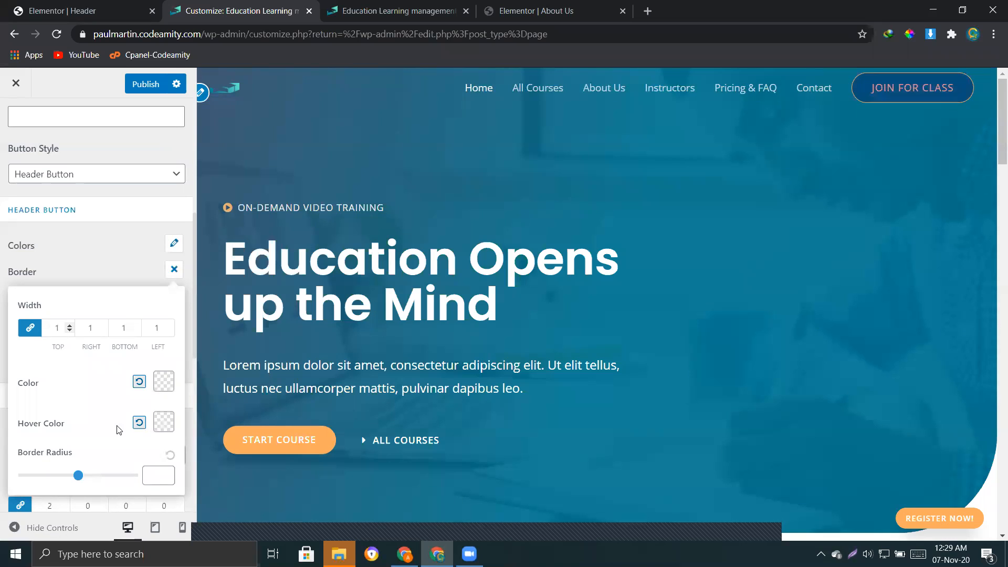
pyautogui.click(164, 426)
pyautogui.moveTo(84, 476); pyautogui.dragTo(18, 440)
pyautogui.click(62, 384)
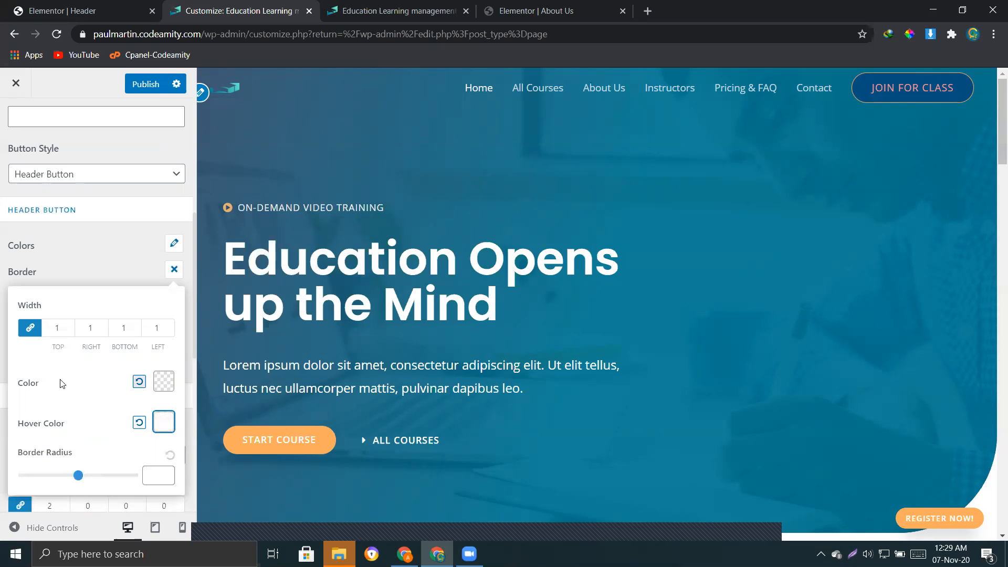
pyautogui.click(174, 268)
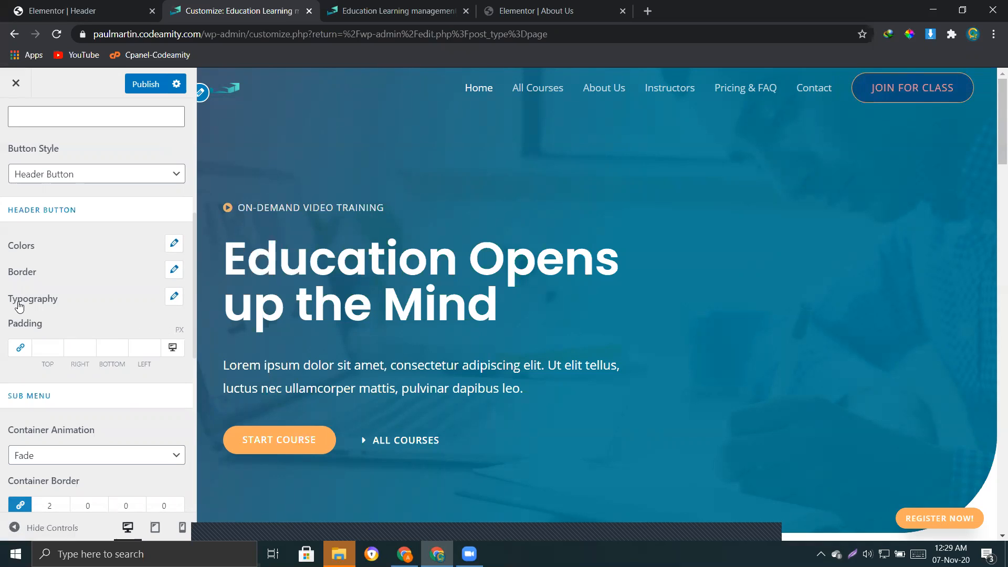
# Step: Set the header button's typography to the Helvetica font family with Bold 700 weight
pyautogui.click(174, 298)
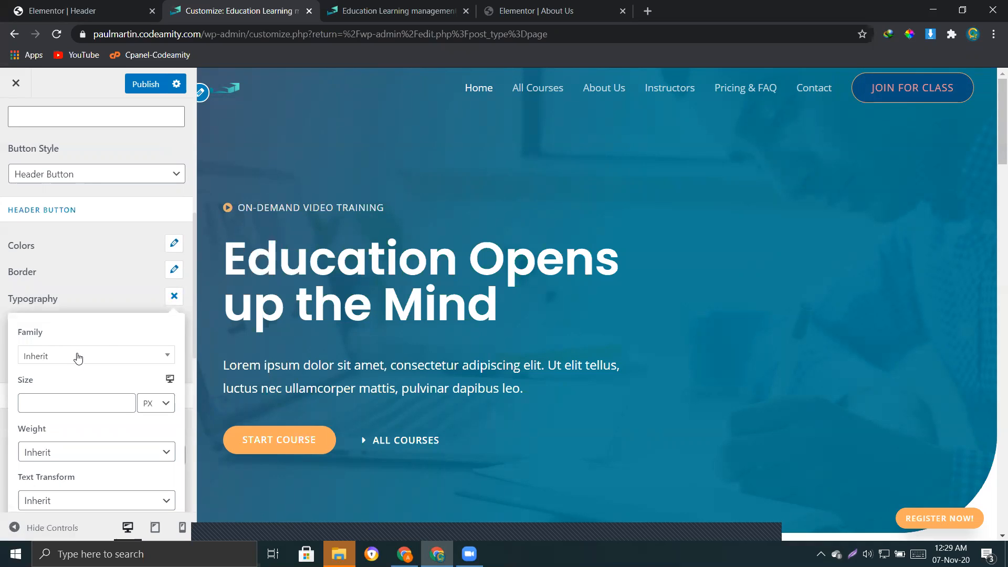
pyautogui.click(83, 361)
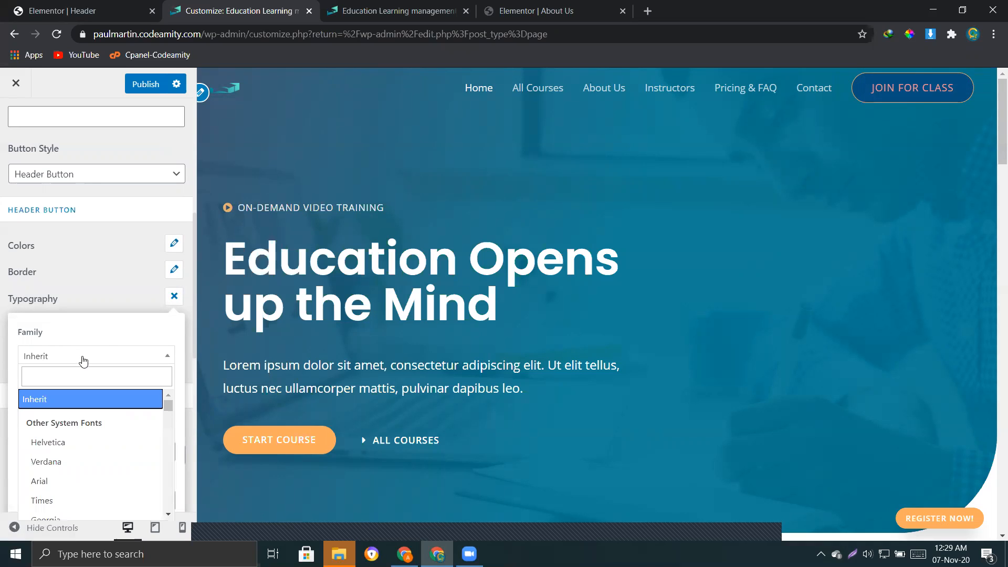
pyautogui.click(77, 441)
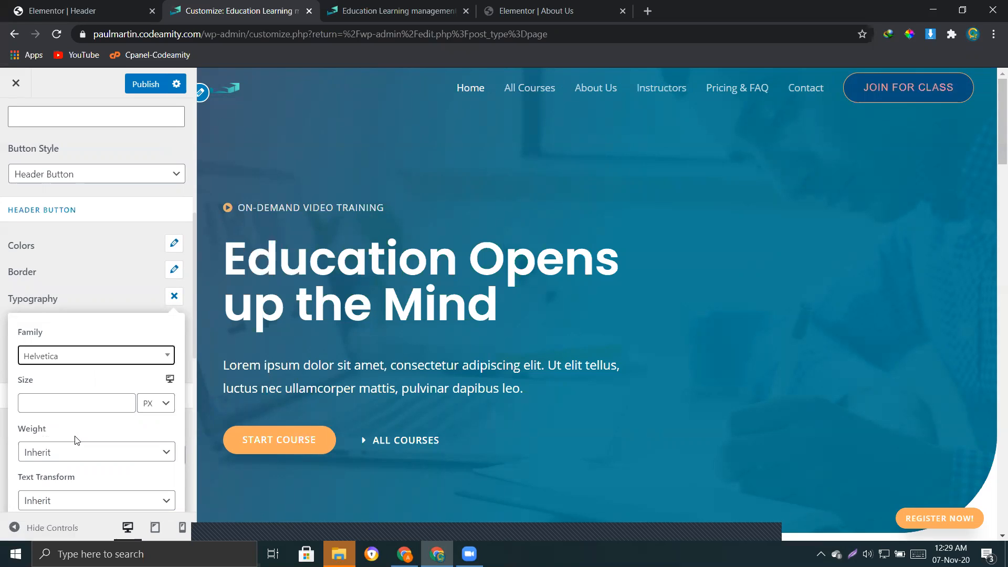
pyautogui.scroll(-3, 80, 356)
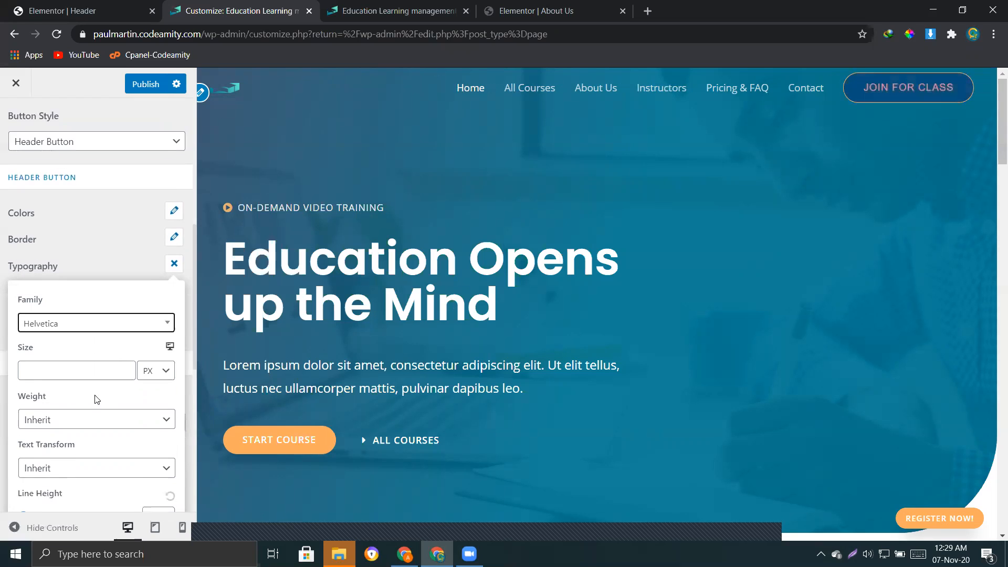
pyautogui.click(65, 325)
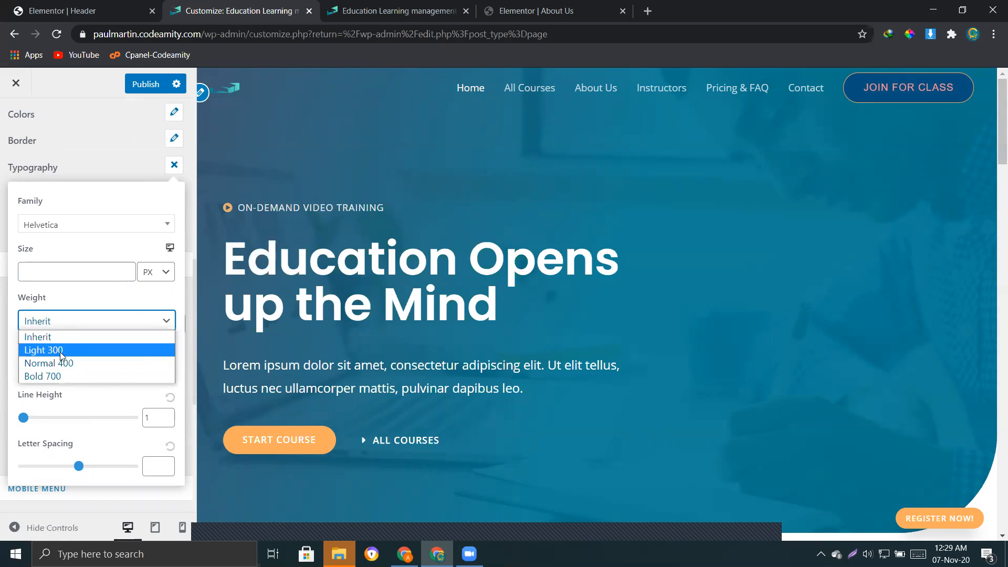
pyautogui.click(60, 351)
pyautogui.click(76, 320)
pyautogui.click(65, 371)
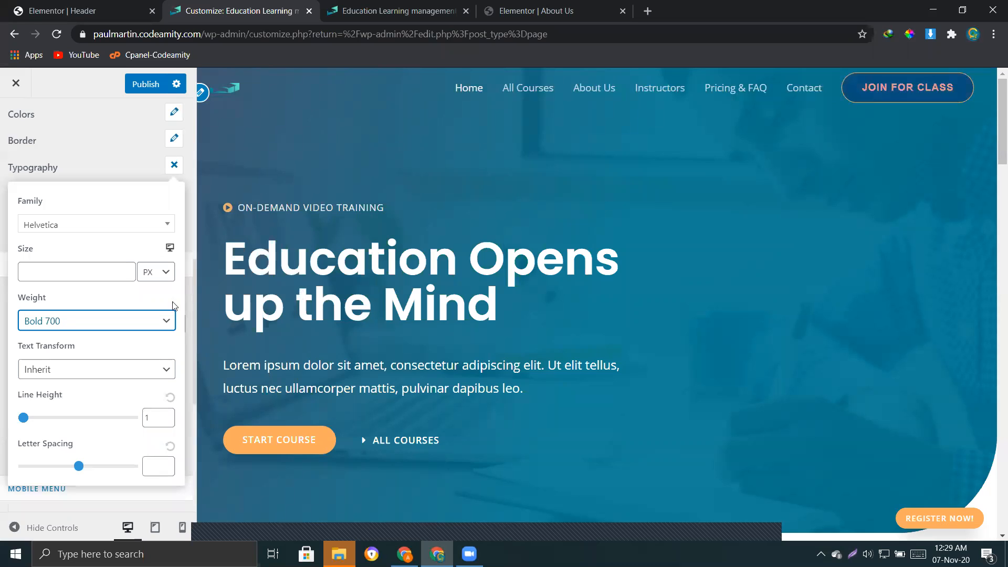
# Step: Keep the header button's text transform on Inherit and clear its line height value
pyautogui.click(68, 373)
pyautogui.click(68, 374)
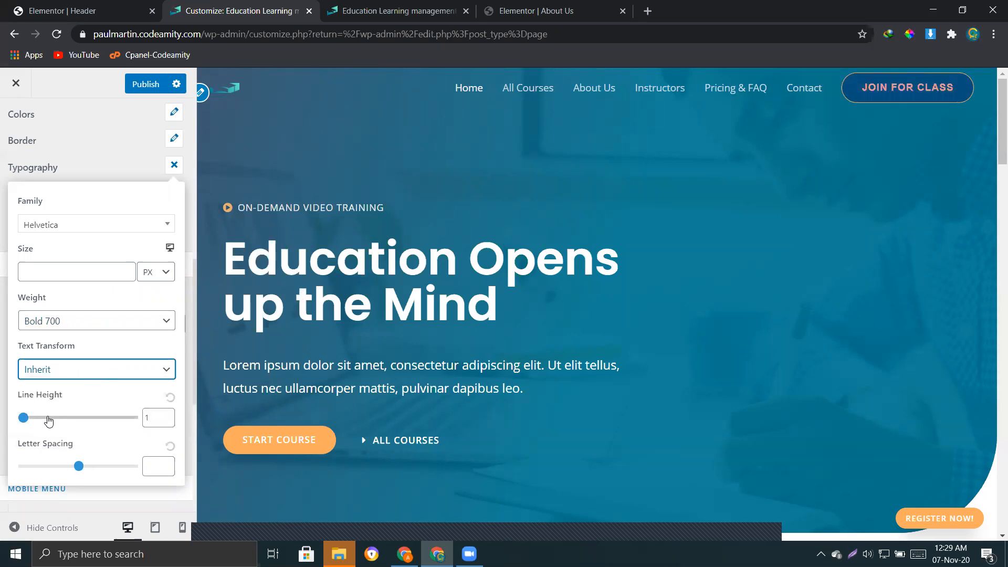
pyautogui.moveTo(22, 418)
pyautogui.mouseDown()
pyautogui.moveTo(80, 418)
pyautogui.moveTo(21, 418)
pyautogui.mouseUp()
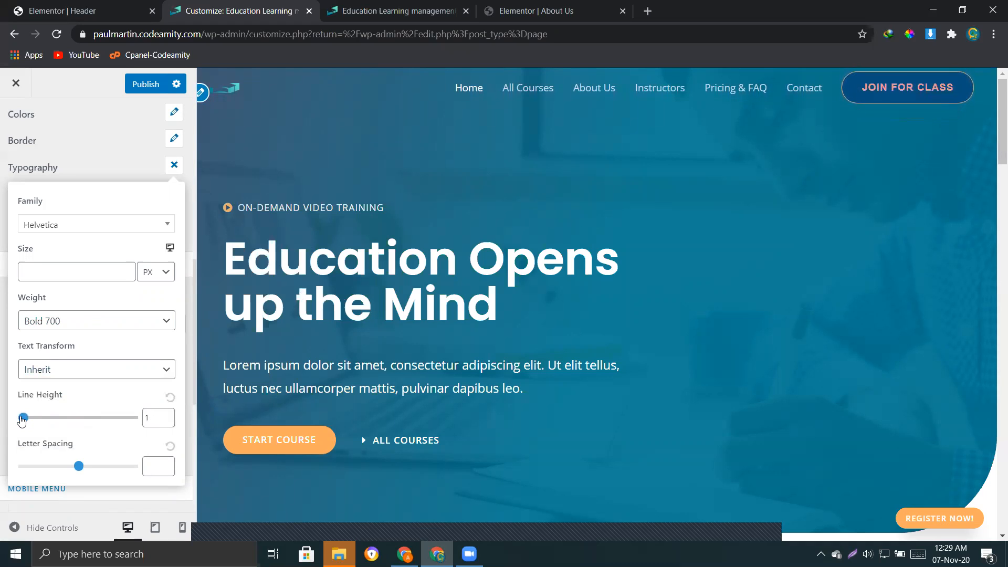
pyautogui.doubleClick(156, 419)
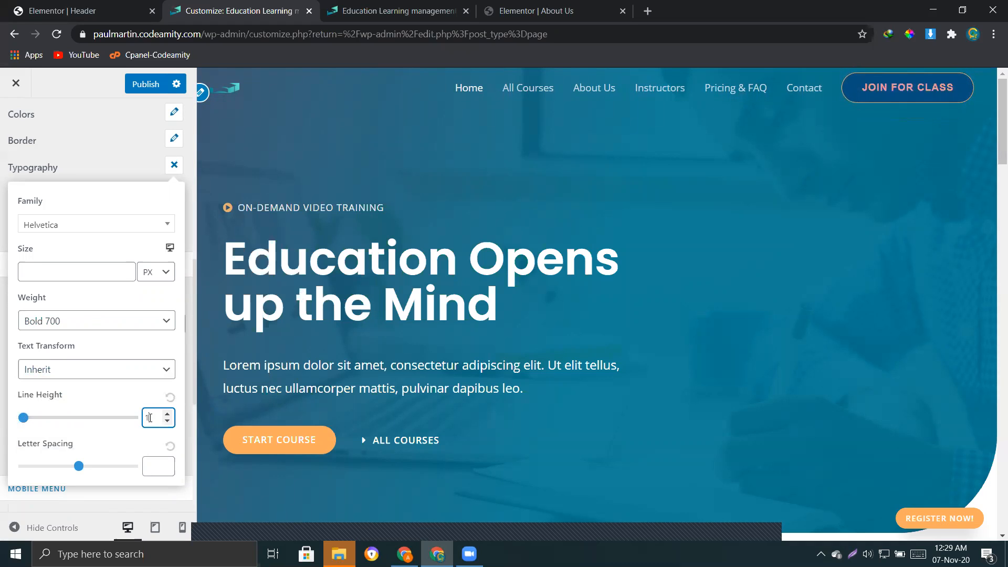
pyautogui.press('BackSpace')
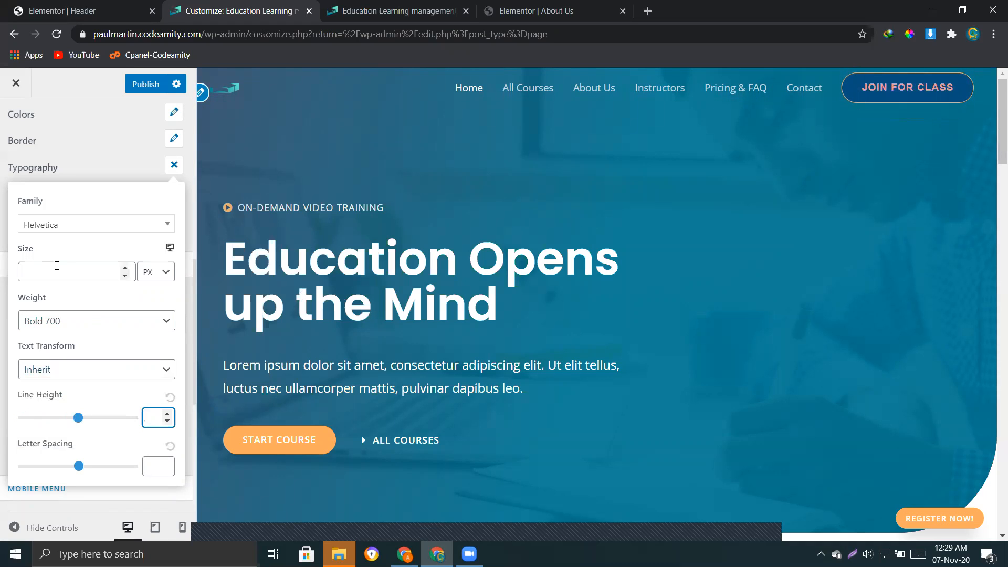
# Step: Try a font size for the header button's text and clear the value again
pyautogui.click(124, 269)
pyautogui.moveTo(125, 271); pyautogui.dragTo(125, 271)
pyautogui.doubleClick(20, 268)
pyautogui.press('BackSpace')
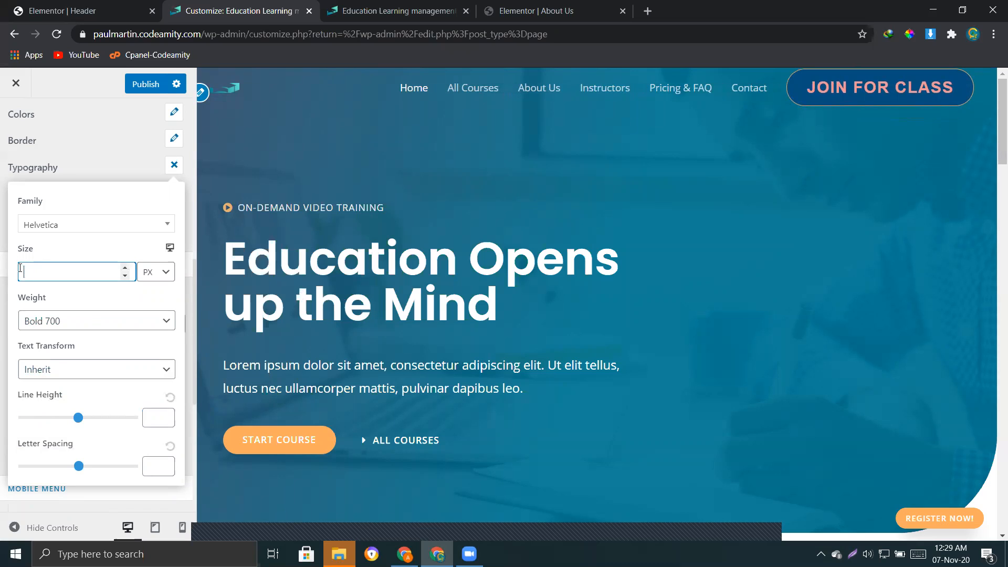
pyautogui.click(117, 165)
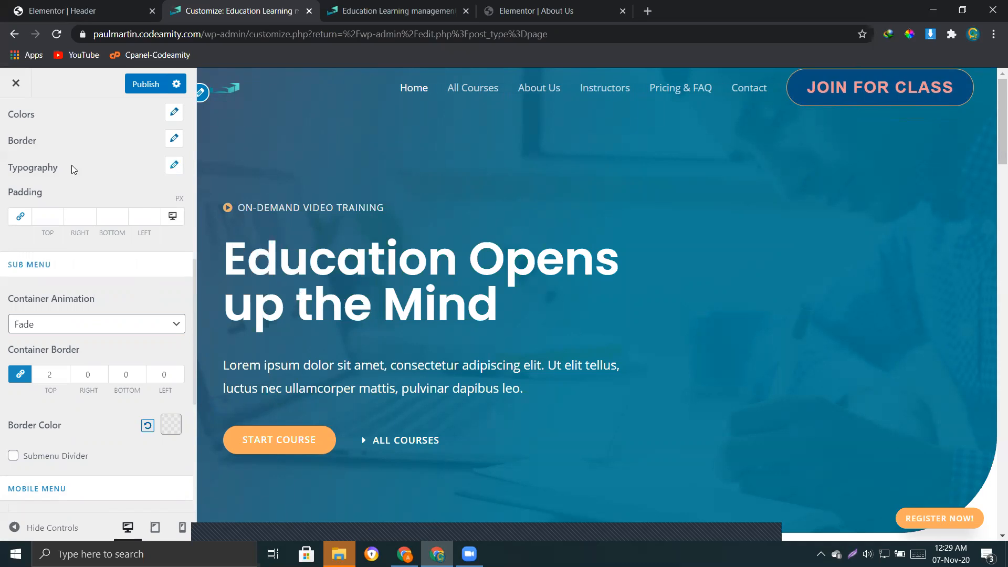
# Step: Set the header button's font weight to Inherit in its typography settings
pyautogui.click(173, 166)
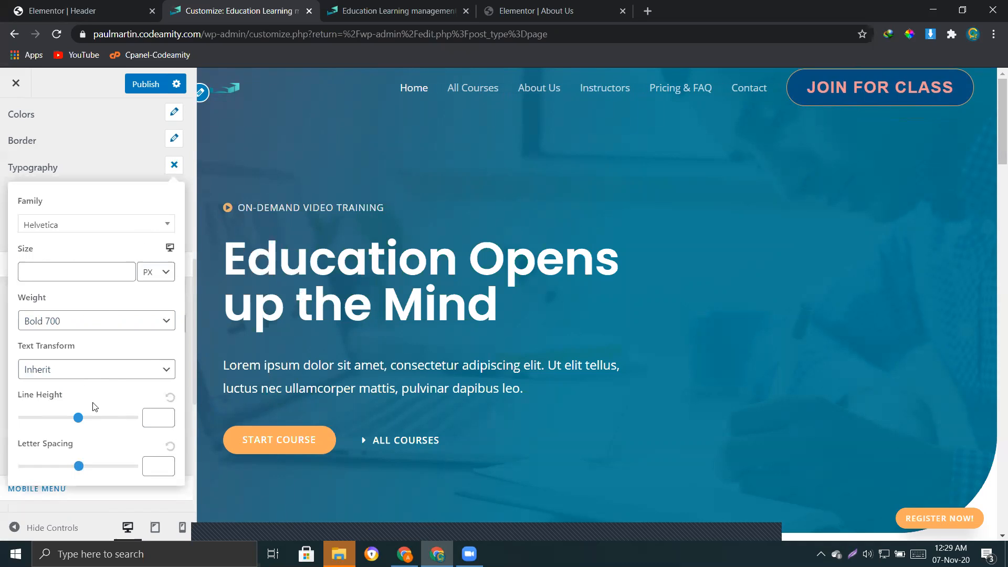
pyautogui.click(85, 325)
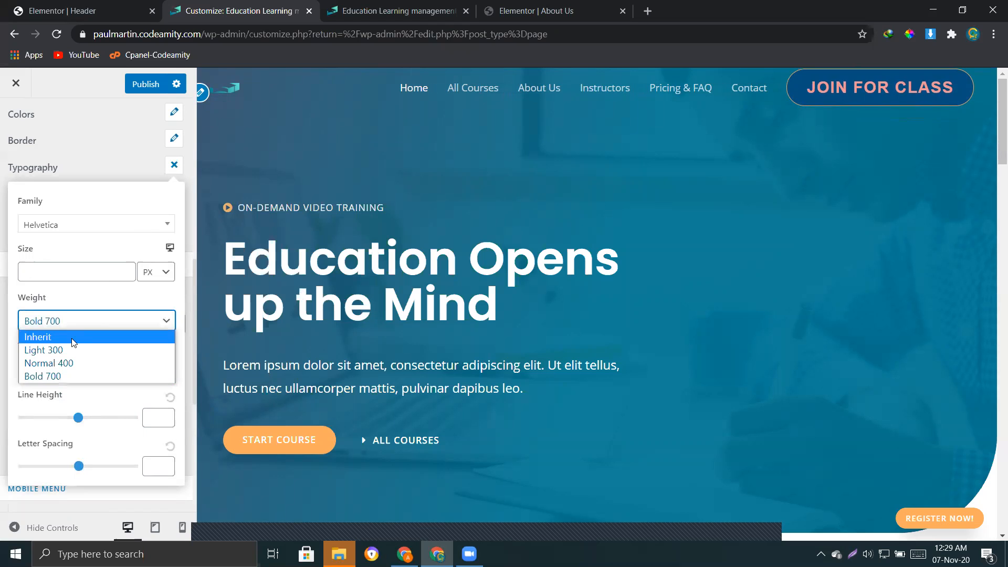
pyautogui.click(74, 339)
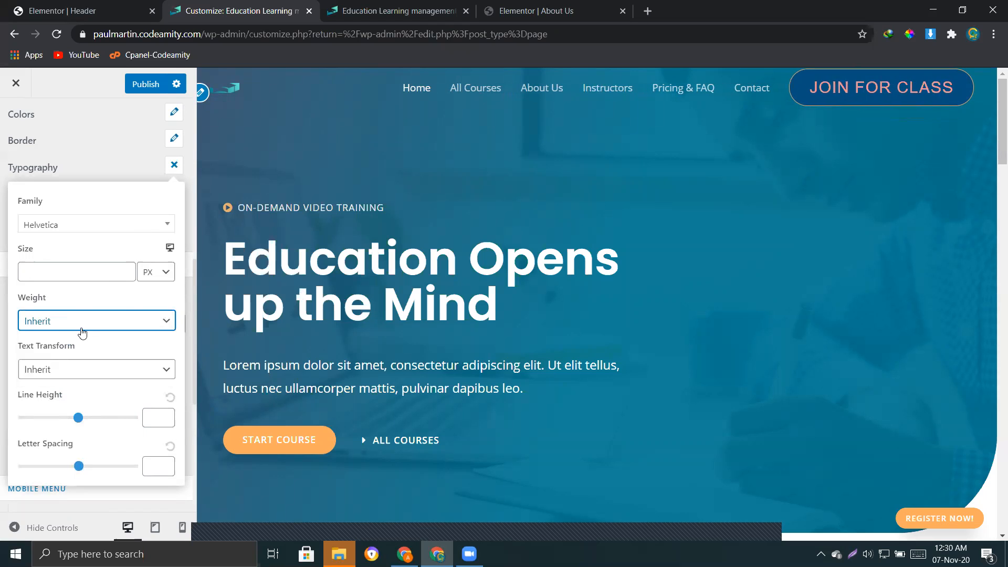
# Step: Set the header button's font size to 14 px and close the typography settings
pyautogui.click(126, 270)
pyautogui.click(126, 270)
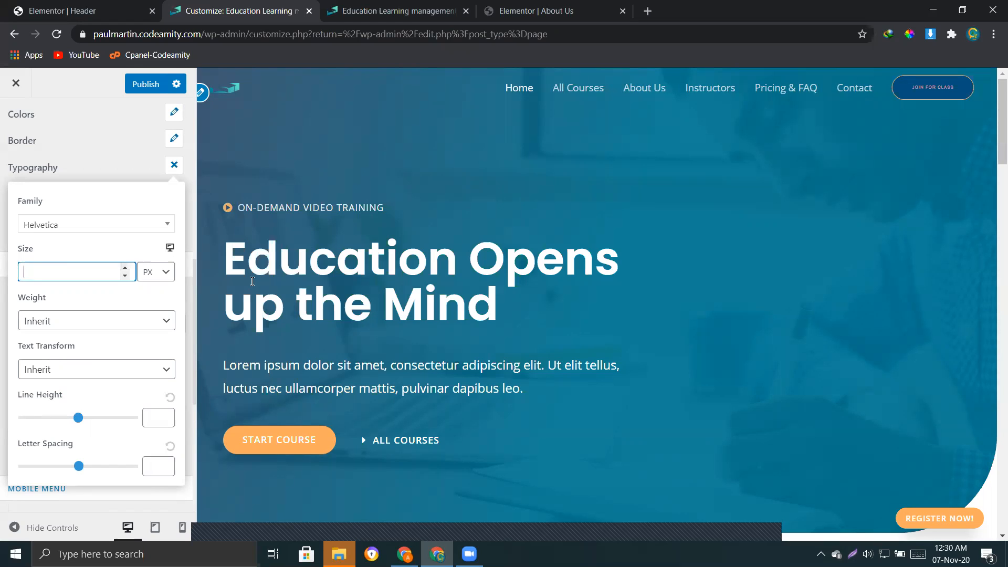
pyautogui.click(125, 268)
pyautogui.click(125, 267)
pyautogui.click(126, 267)
pyautogui.click(126, 267)
pyautogui.click(126, 267)
pyautogui.click(126, 267)
pyautogui.click(126, 268)
pyautogui.click(126, 267)
pyautogui.click(126, 267)
pyautogui.click(125, 267)
pyautogui.click(126, 267)
pyautogui.click(125, 268)
pyautogui.click(126, 268)
pyautogui.click(126, 267)
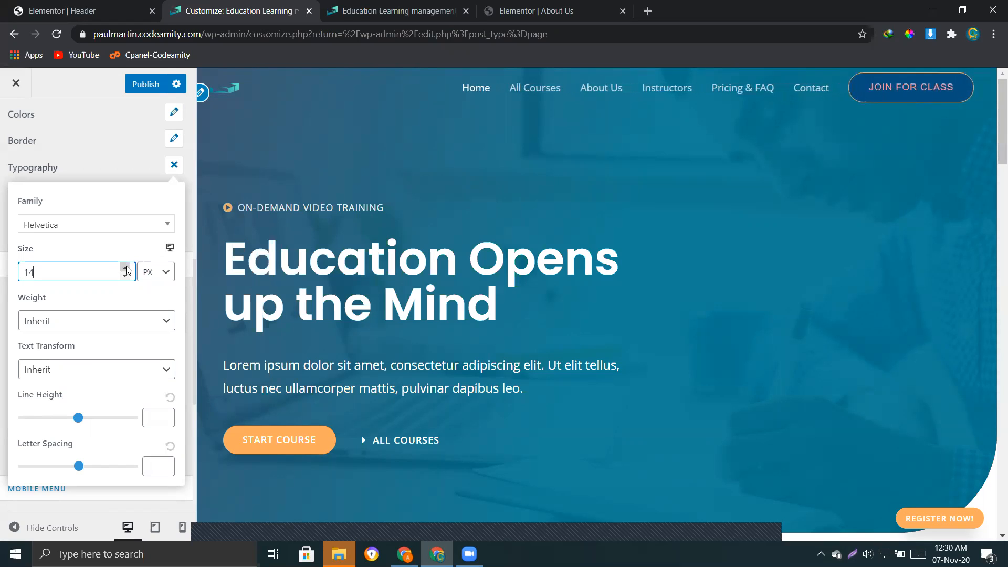
pyautogui.click(109, 140)
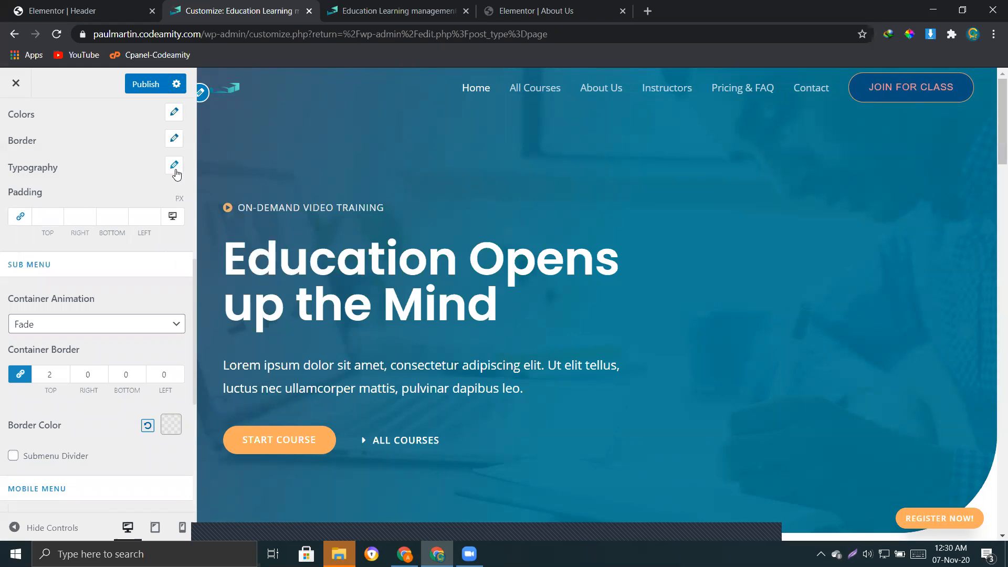
# Step: Try a linked padding of 47 px on all sides of the header button and check it on the live site
pyautogui.click(59, 214)
pyautogui.click(22, 219)
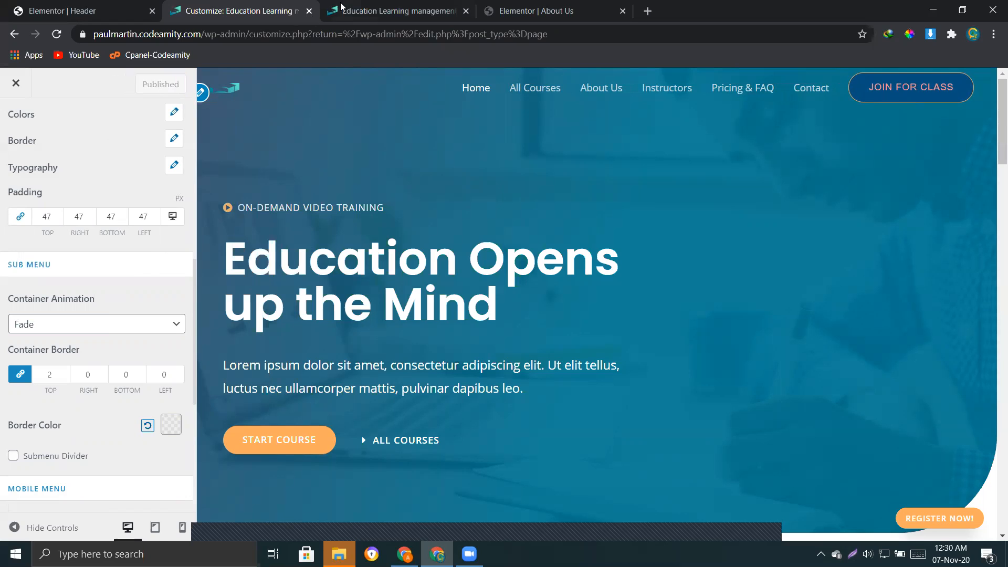
pyautogui.click(394, 11)
pyautogui.click(396, 110)
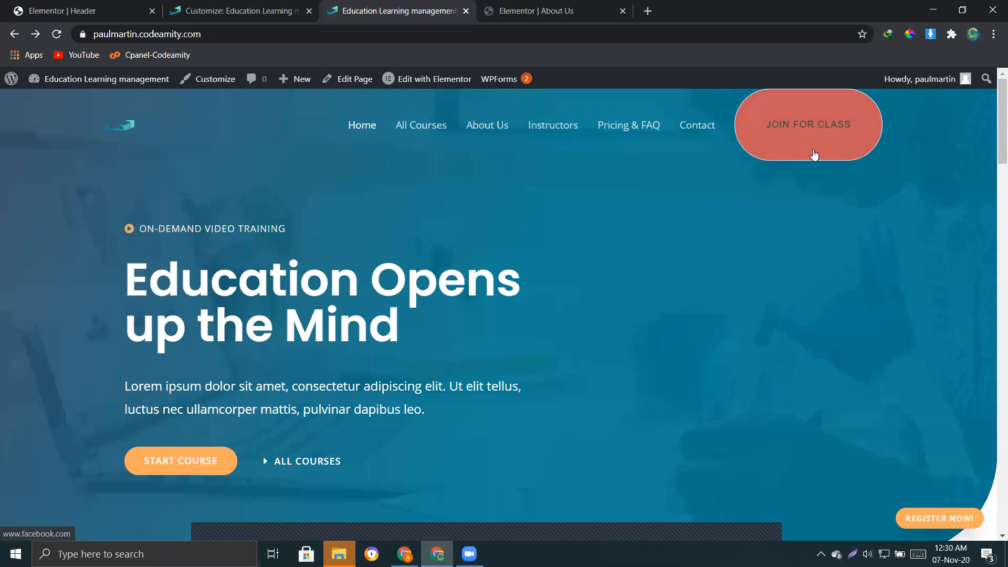
# Step: Set the header button's padding to 10 px on all sides and publish the change
pyautogui.click(239, 10)
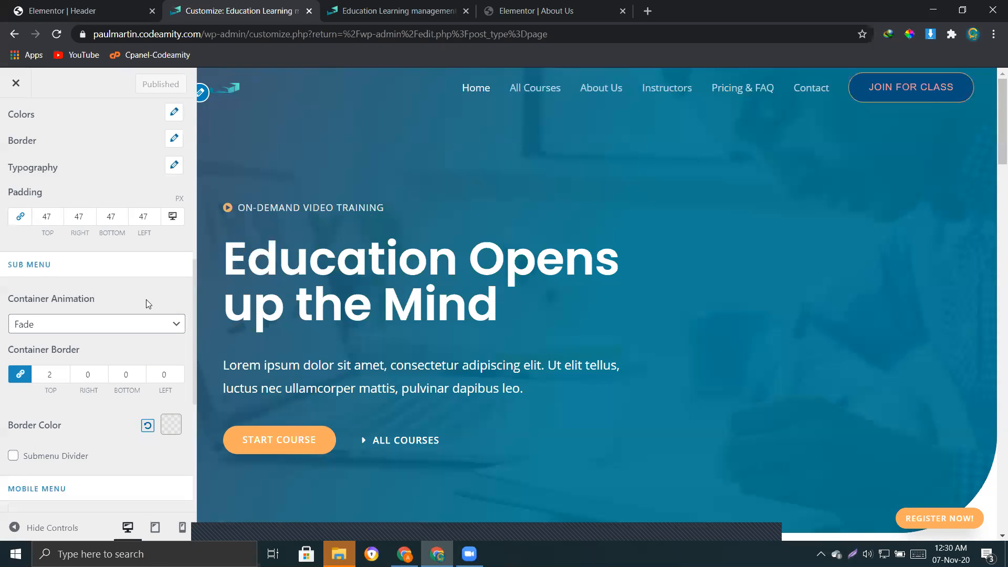
pyautogui.click(58, 219)
pyautogui.click(58, 219)
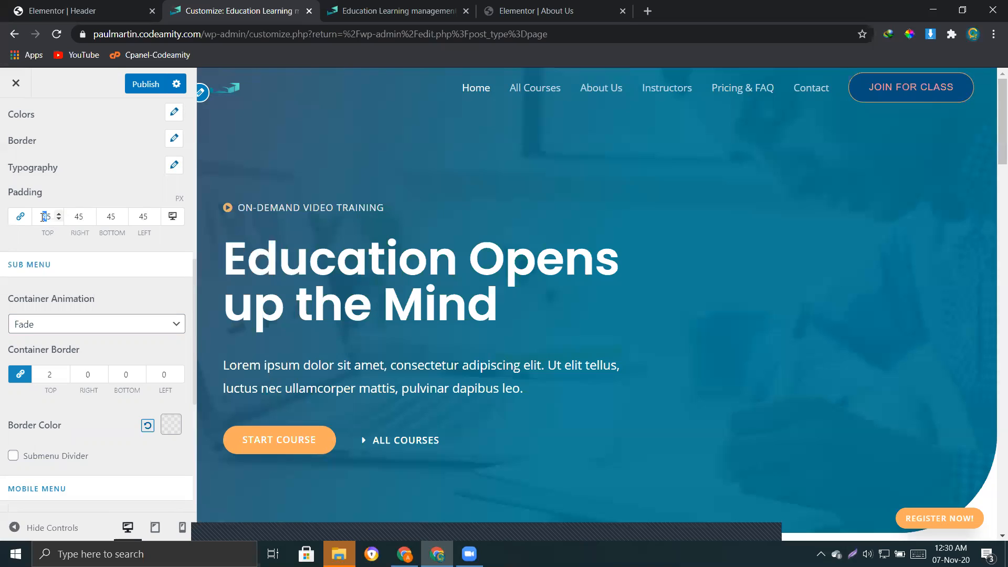
pyautogui.write('10')
pyautogui.click(145, 84)
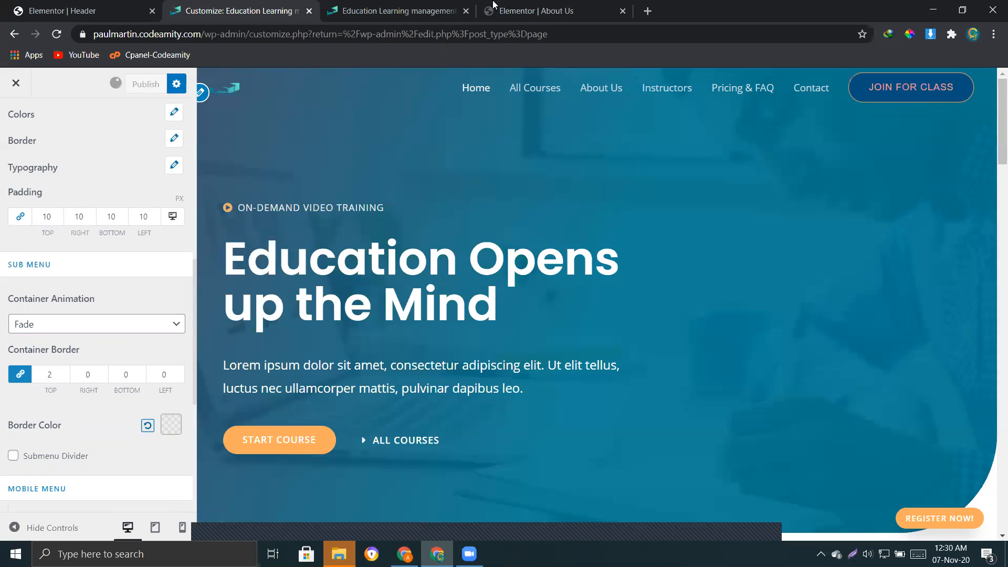
# Step: Reload the live homepage to check the header button's padding and return to the Customizer
pyautogui.click(400, 10)
pyautogui.click(56, 34)
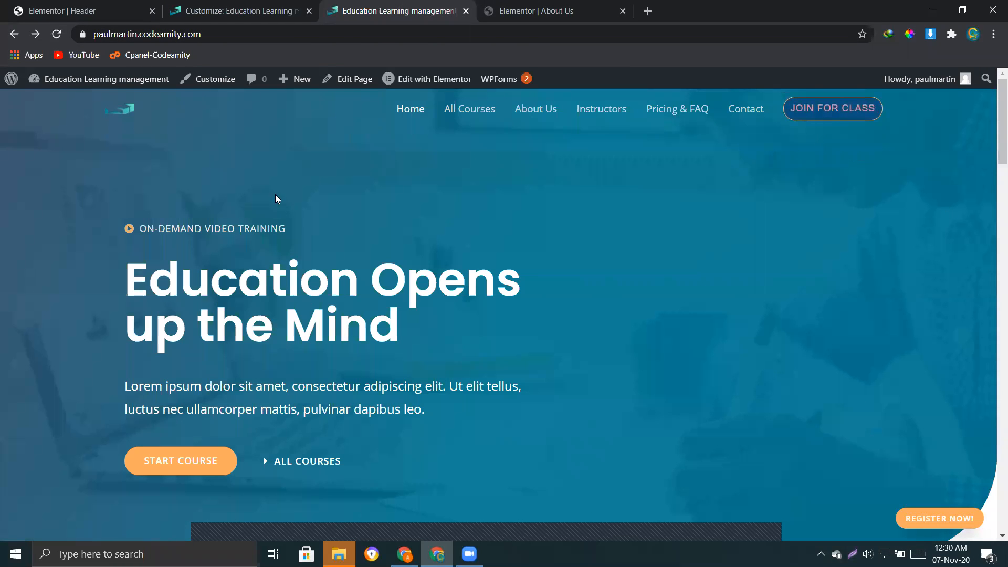
pyautogui.click(241, 10)
# Step: Examine the Sub Menu and Mobile Menu options in the Primary Menu settings
pyautogui.scroll(-3, 58, 367)
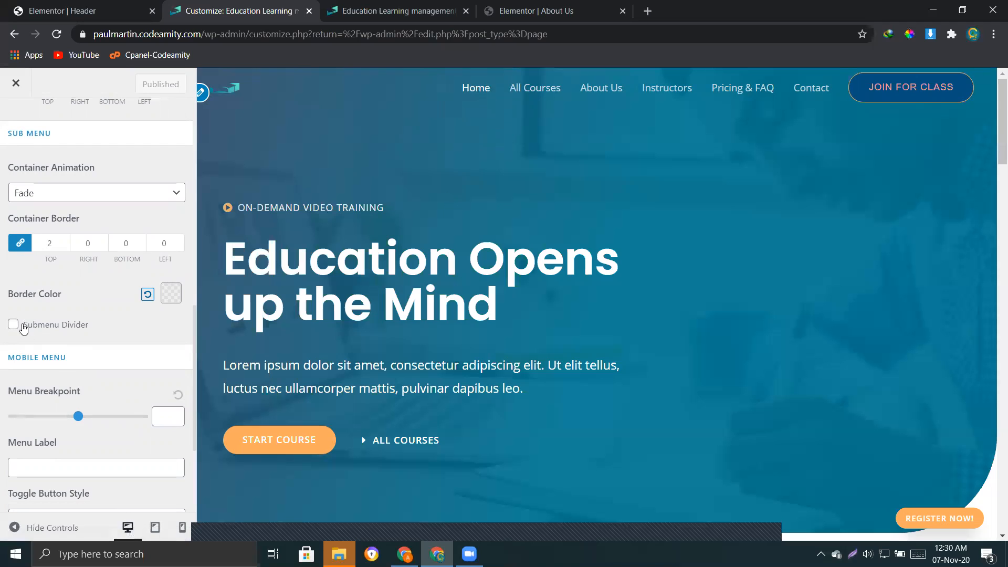
pyautogui.moveTo(9, 299); pyautogui.dragTo(70, 299)
pyautogui.click(78, 305)
pyautogui.scroll(-1, 103, 319)
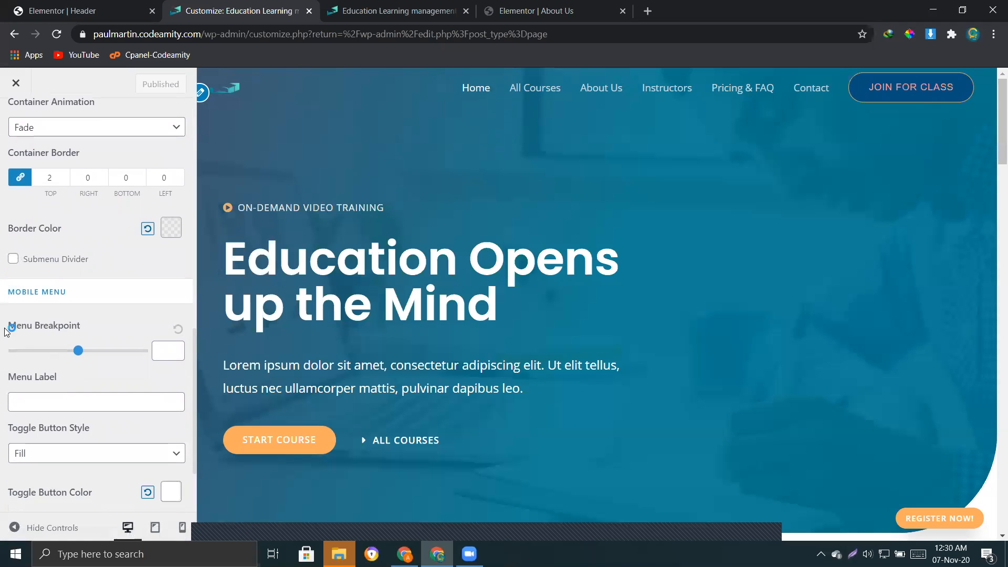
pyautogui.moveTo(4, 330); pyautogui.dragTo(81, 333)
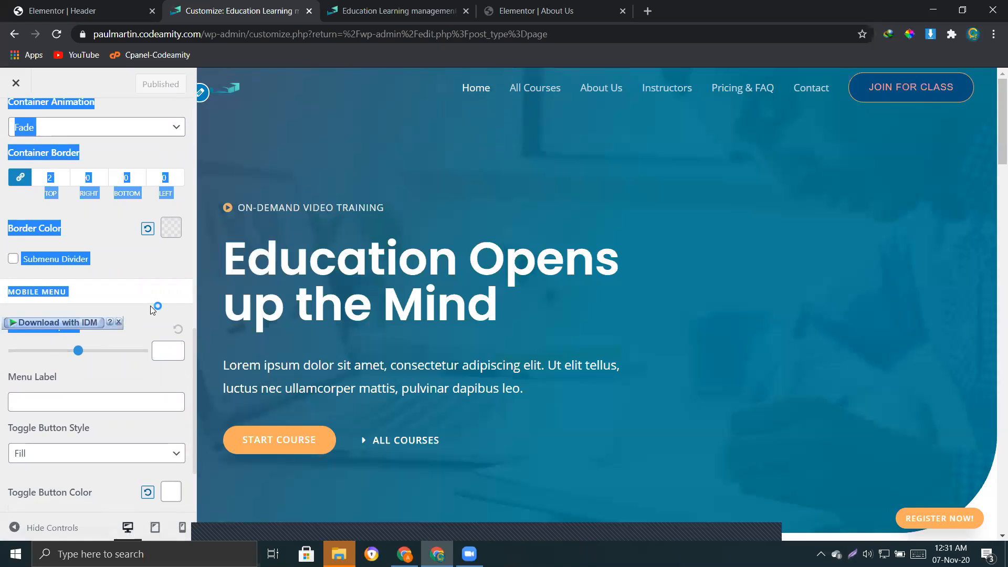
pyautogui.click(133, 312)
pyautogui.scroll(-2, 133, 312)
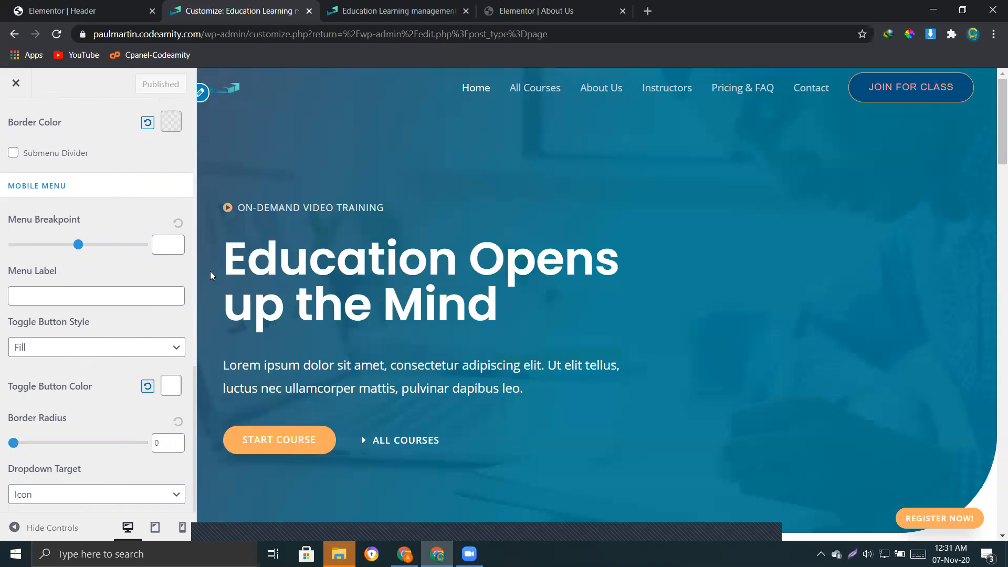
pyautogui.scroll(15, 156, 260)
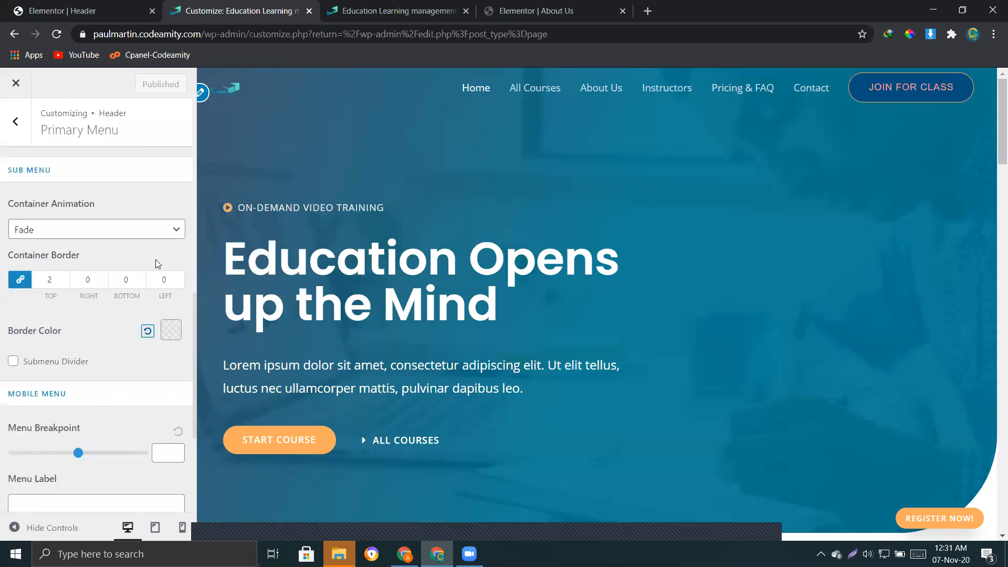
pyautogui.scroll(-12, 99, 238)
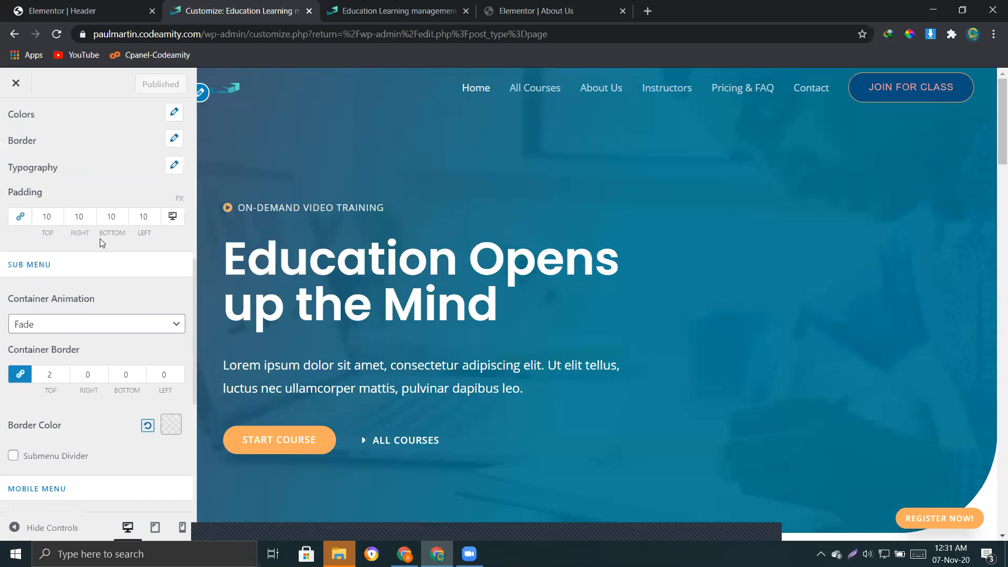
pyautogui.scroll(11, 103, 291)
pyautogui.scroll(1, 102, 294)
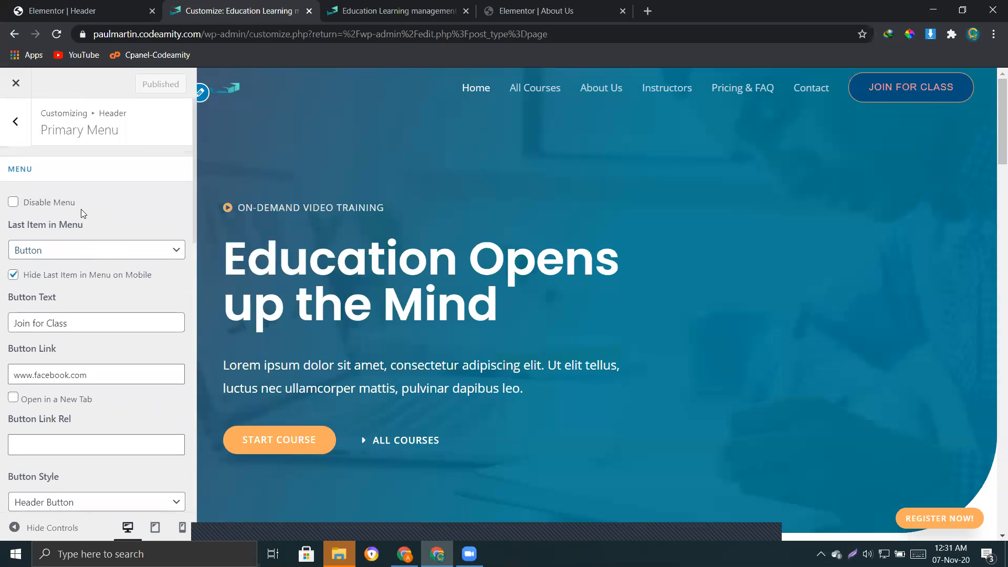
# Step: Leave the Primary Menu settings and open the Transparent Header settings
pyautogui.click(14, 126)
pyautogui.click(53, 256)
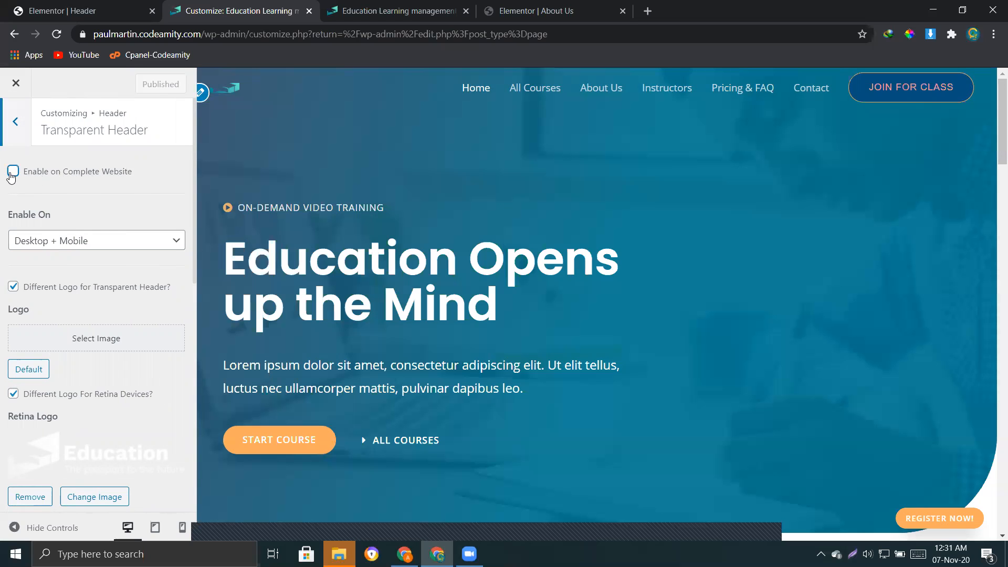
# Step: Try enabling the transparent header on the complete website and toggling its exclusions for posts and pages
pyautogui.click(12, 171)
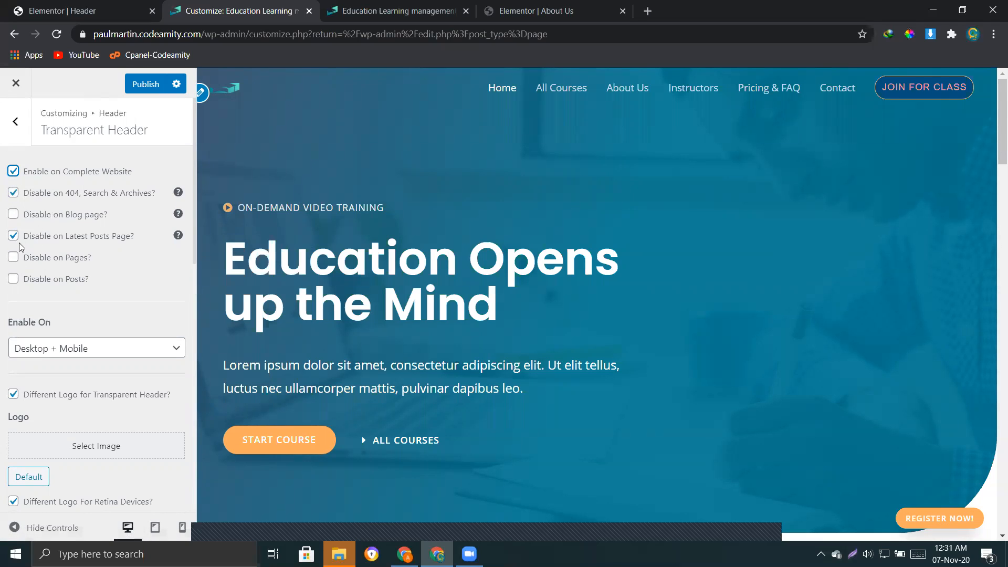
pyautogui.click(14, 280)
pyautogui.click(14, 280)
pyautogui.click(15, 258)
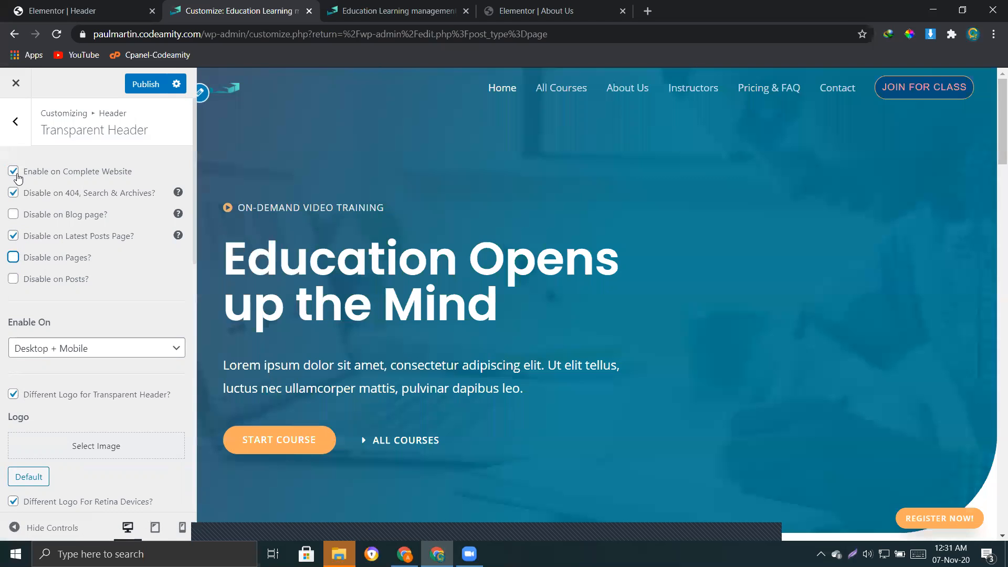
pyautogui.click(17, 176)
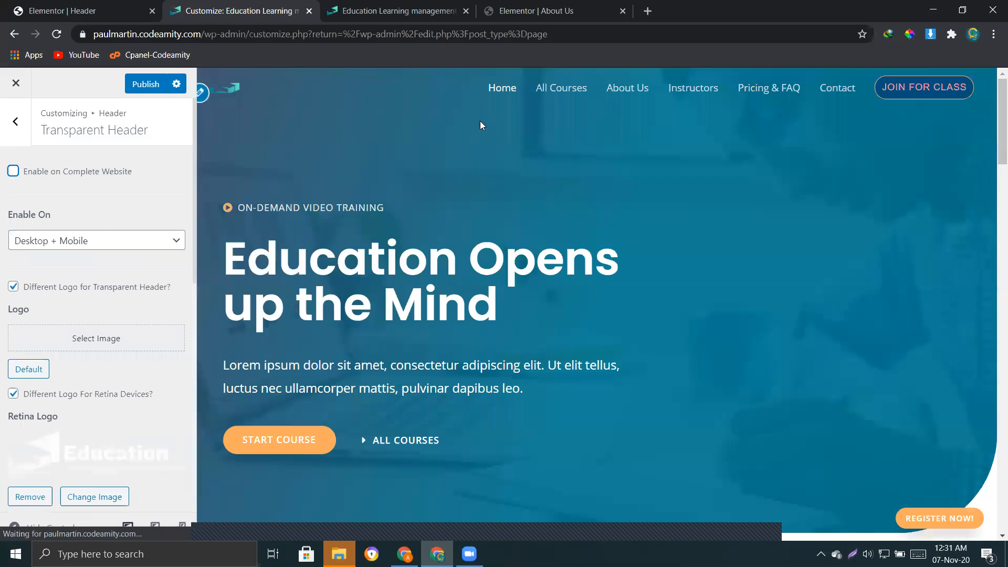
# Step: View the device choices for enabling the transparent header, leaving Desktop + Mobile selected
pyautogui.click(79, 244)
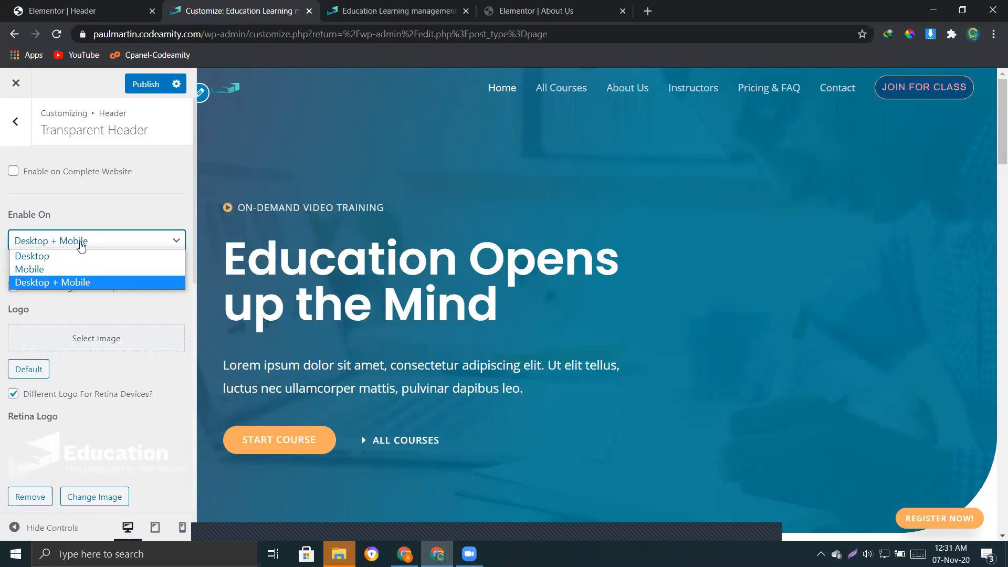
pyautogui.click(123, 212)
pyautogui.click(55, 242)
pyautogui.click(63, 246)
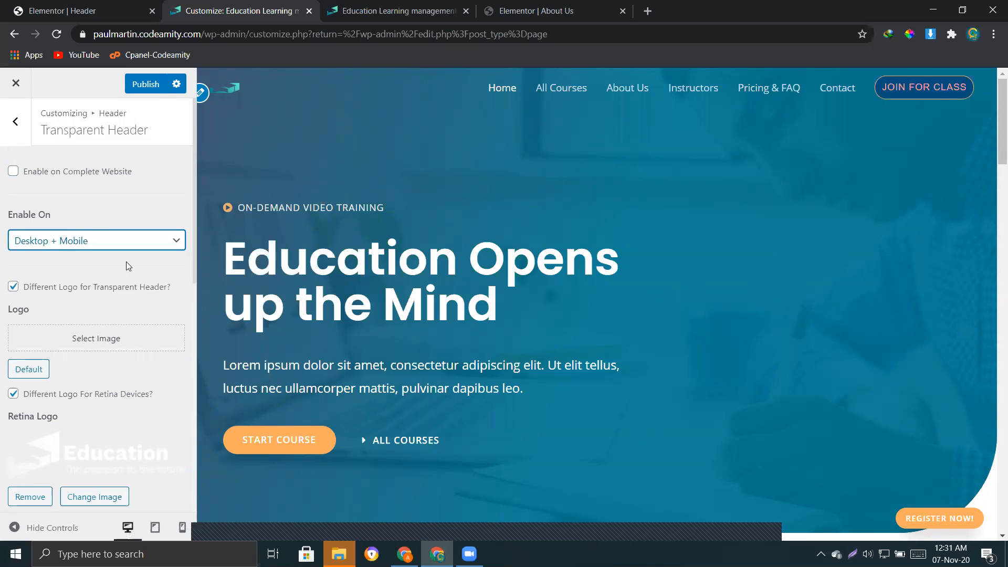
# Step: Keep a different logo enabled for the transparent header and choose the teal Education logo from the media library
pyautogui.click(14, 291)
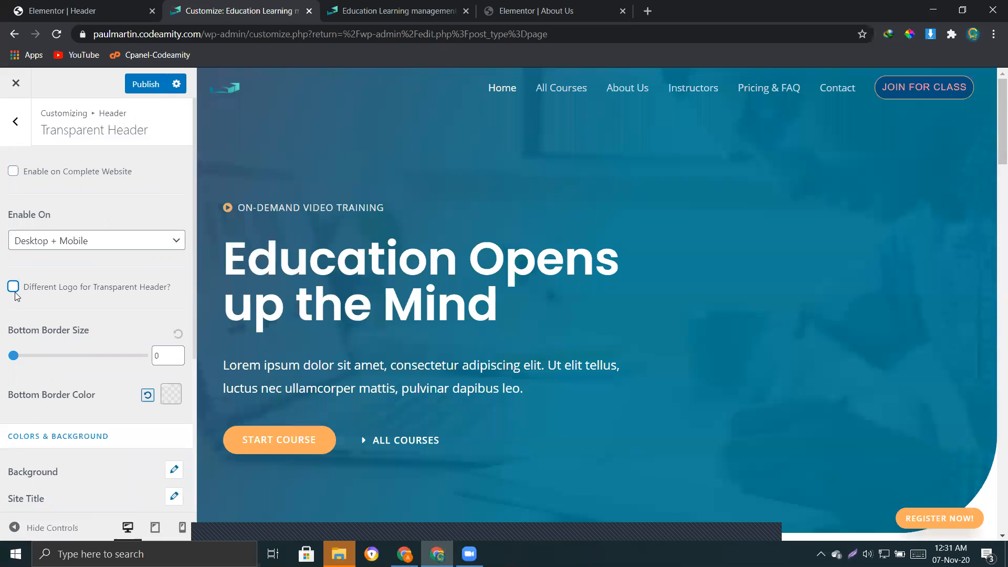
pyautogui.click(15, 288)
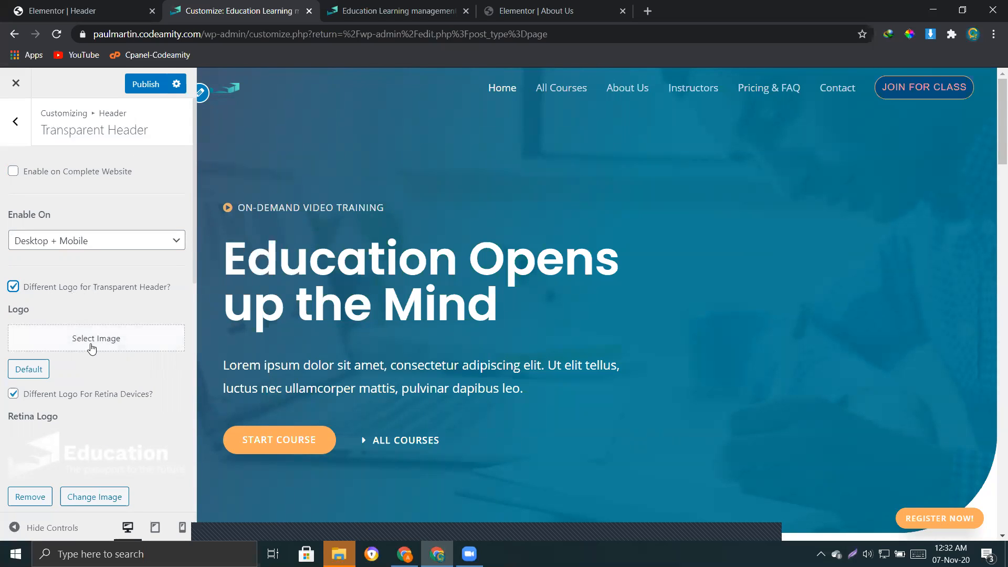
pyautogui.click(109, 348)
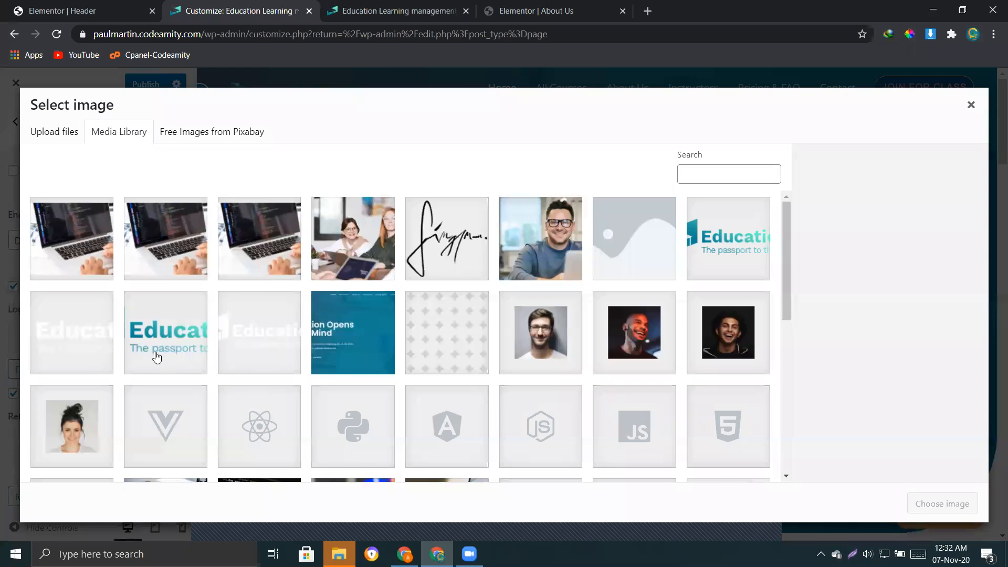
pyautogui.click(156, 358)
pyautogui.click(922, 505)
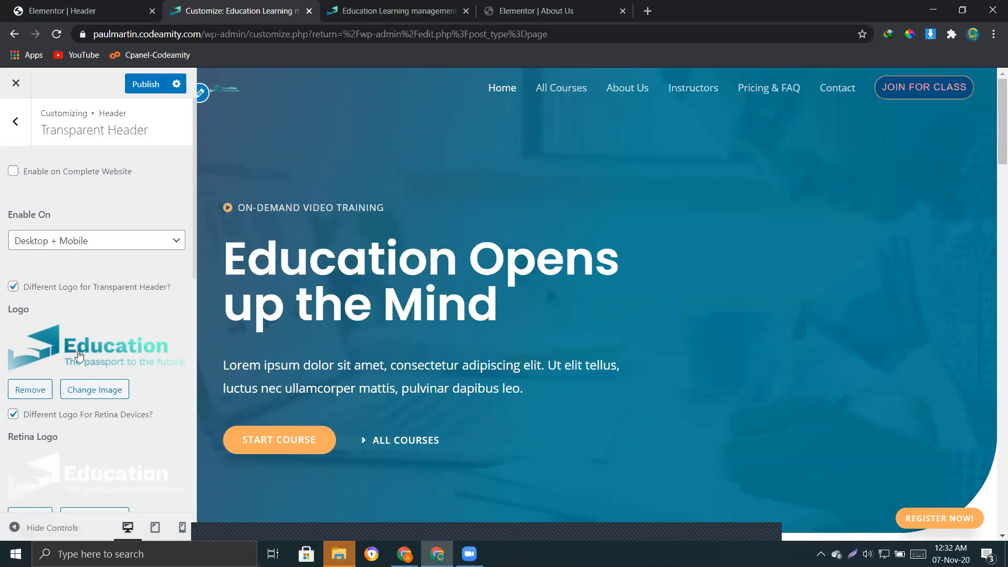
# Step: Set the transparent header's logo width to 205 and clear its bottom border size value
pyautogui.scroll(-4, 123, 344)
pyautogui.scroll(-1, 123, 347)
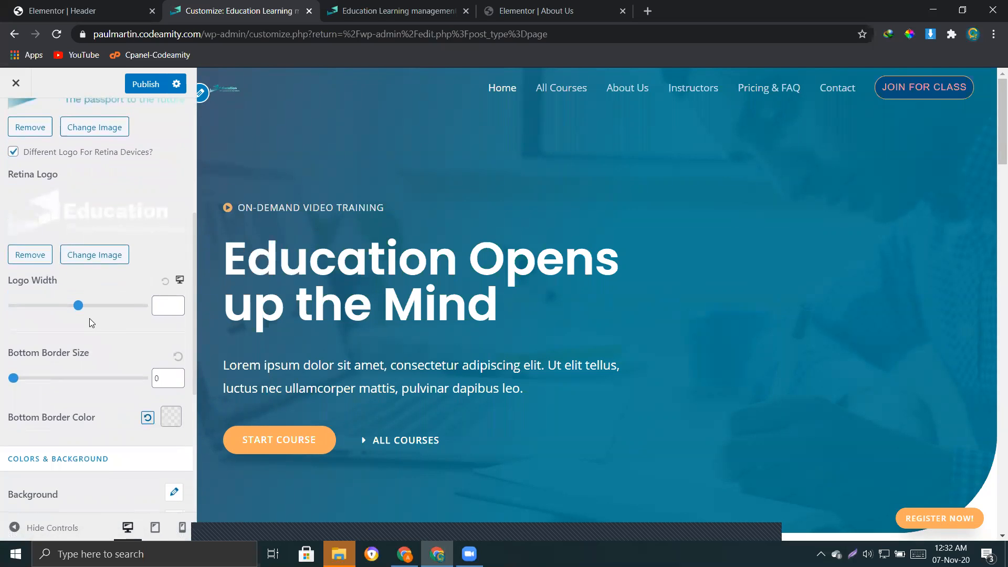
pyautogui.moveTo(78, 308); pyautogui.dragTo(50, 309)
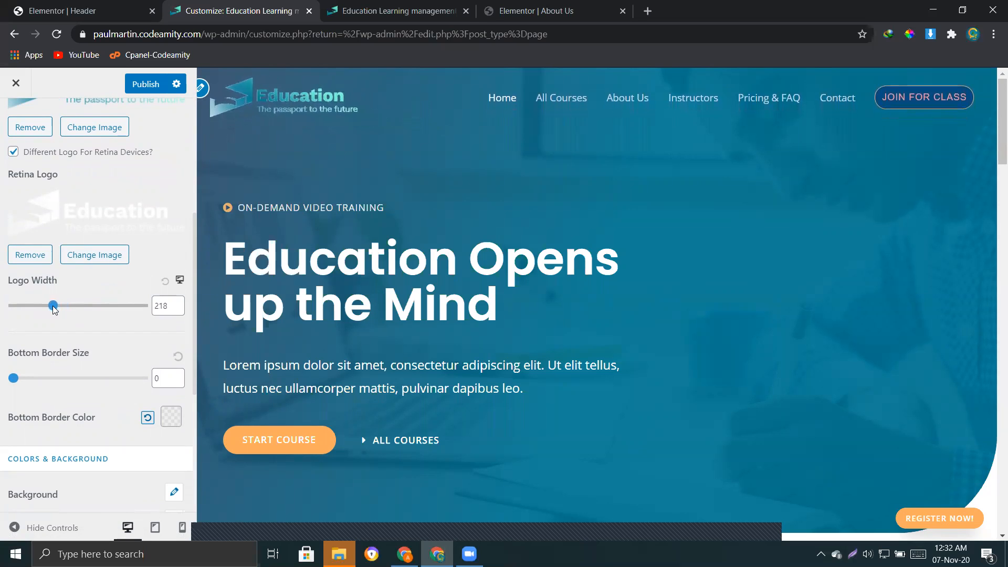
pyautogui.moveTo(21, 378)
pyautogui.mouseDown()
pyautogui.moveTo(37, 379)
pyautogui.moveTo(12, 379)
pyautogui.mouseUp()
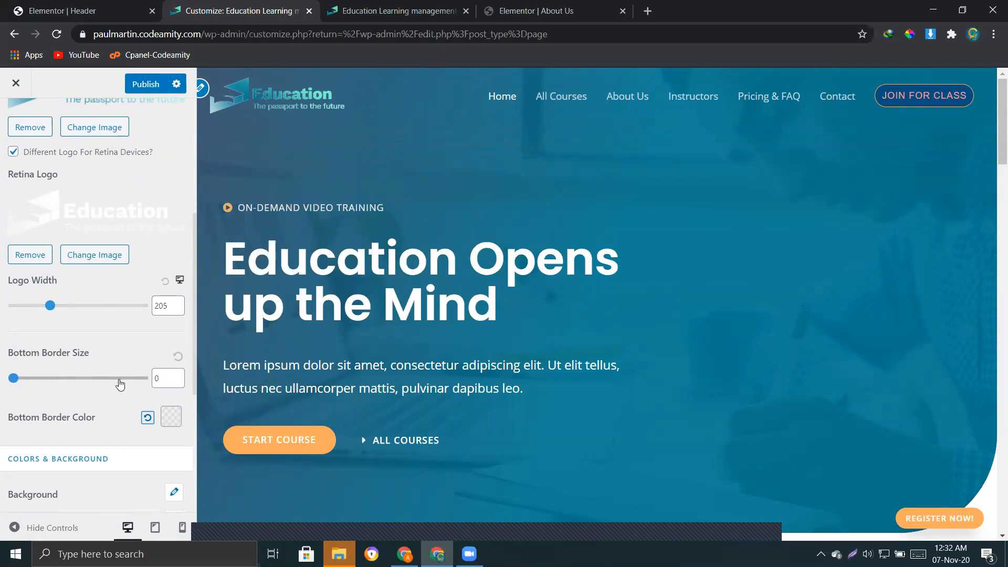
pyautogui.click(178, 375)
pyautogui.doubleClick(157, 379)
pyautogui.press('BackSpace')
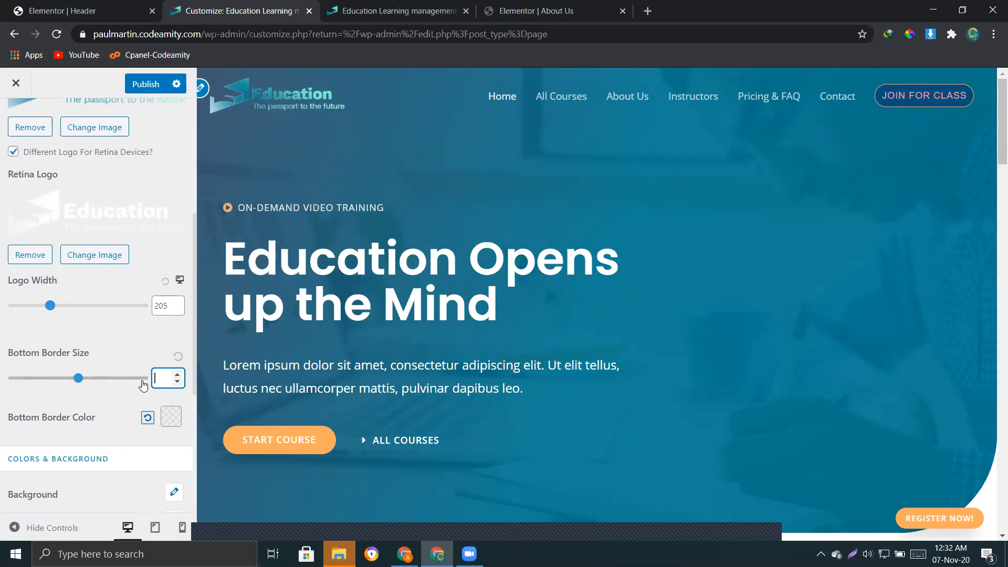
# Step: Set the transparent header's background overlay color to a solid red
pyautogui.scroll(-2, 131, 429)
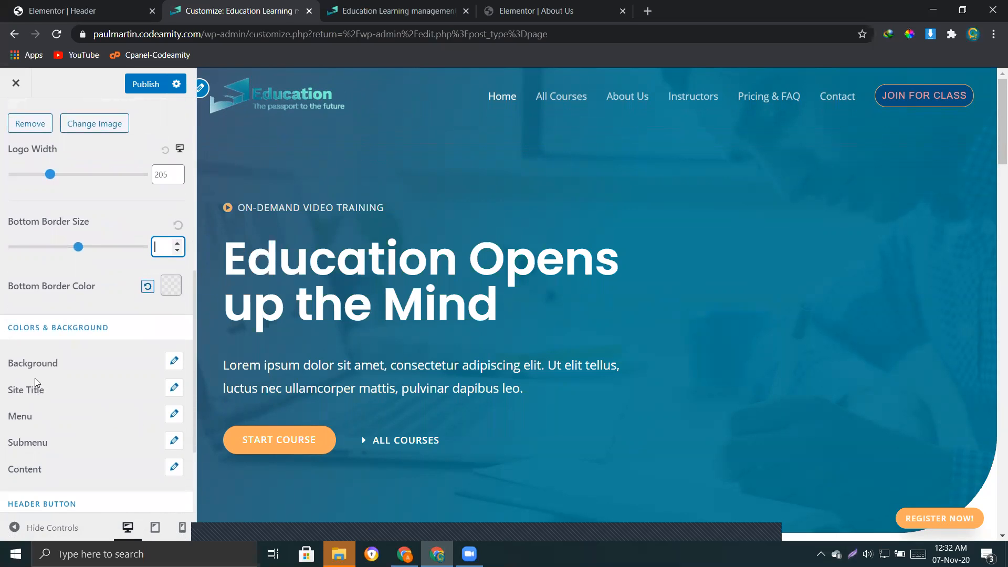
pyautogui.scroll(-1, 123, 372)
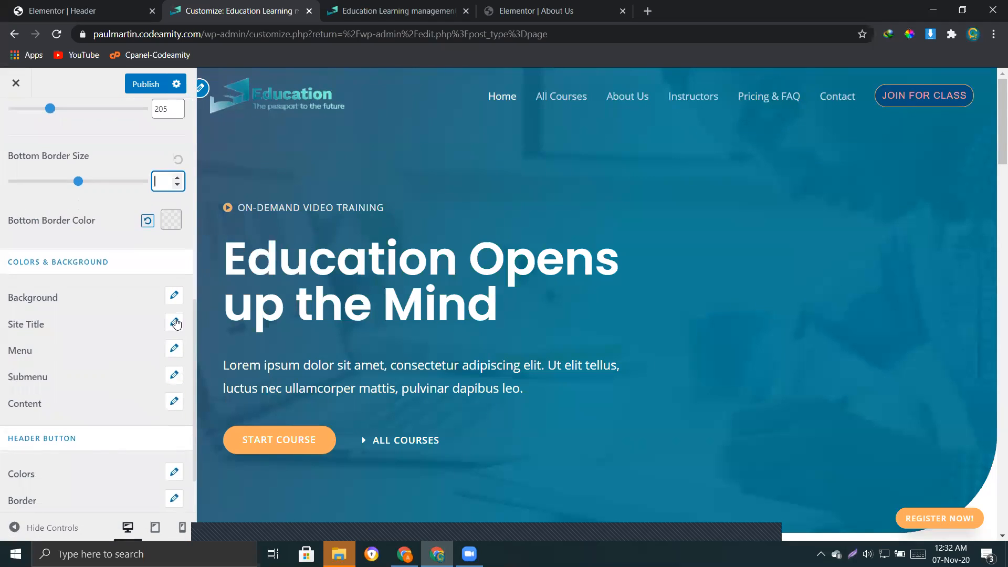
pyautogui.click(170, 297)
pyautogui.click(152, 350)
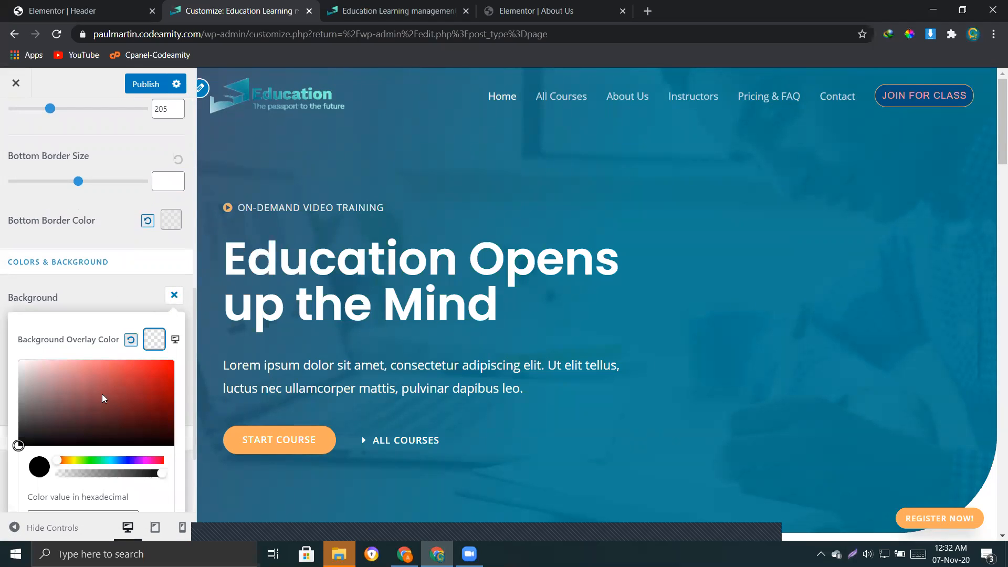
pyautogui.click(155, 399)
pyautogui.moveTo(154, 402); pyautogui.dragTo(142, 378)
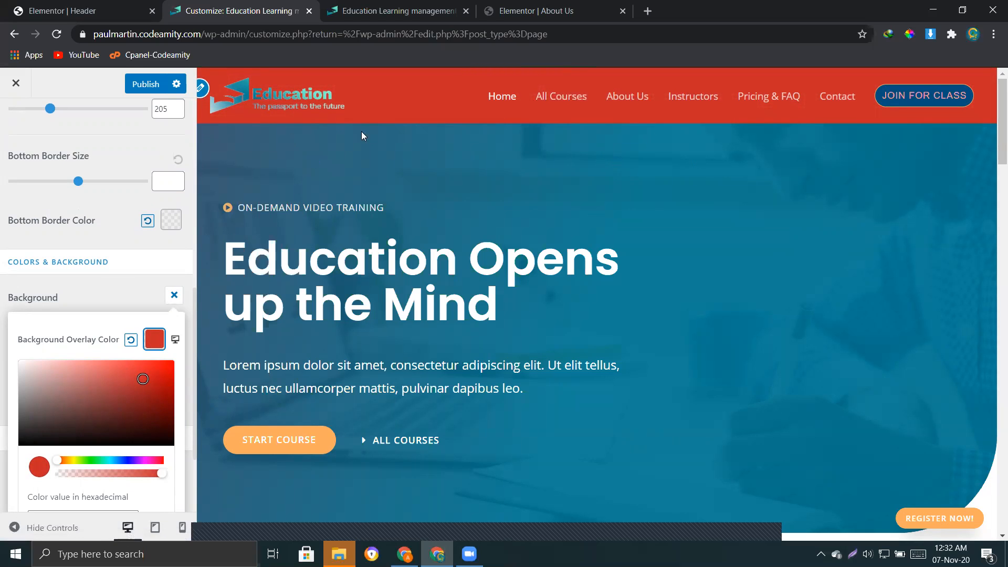
pyautogui.click(111, 296)
pyautogui.scroll(8, 92, 252)
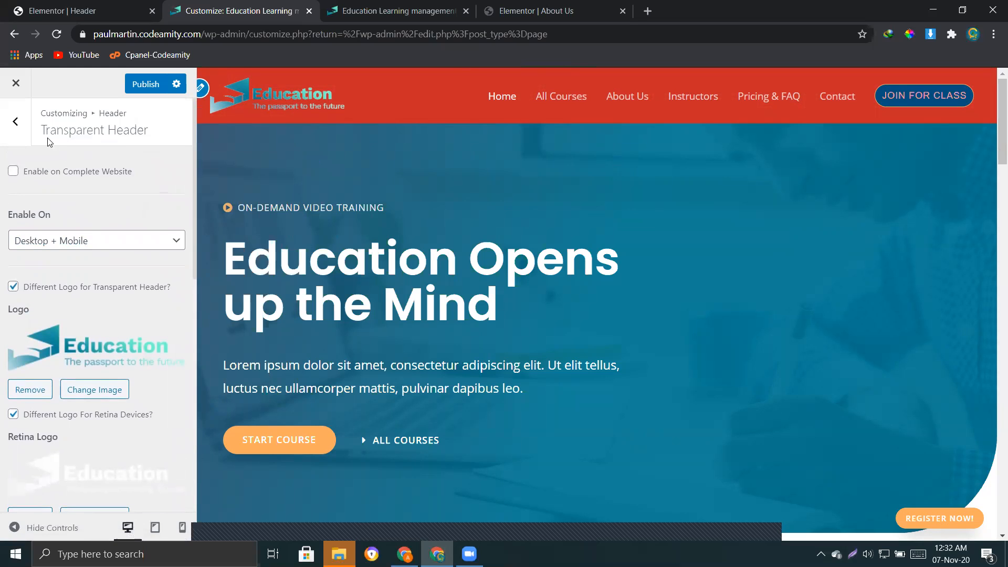
pyautogui.moveTo(38, 136); pyautogui.dragTo(152, 138)
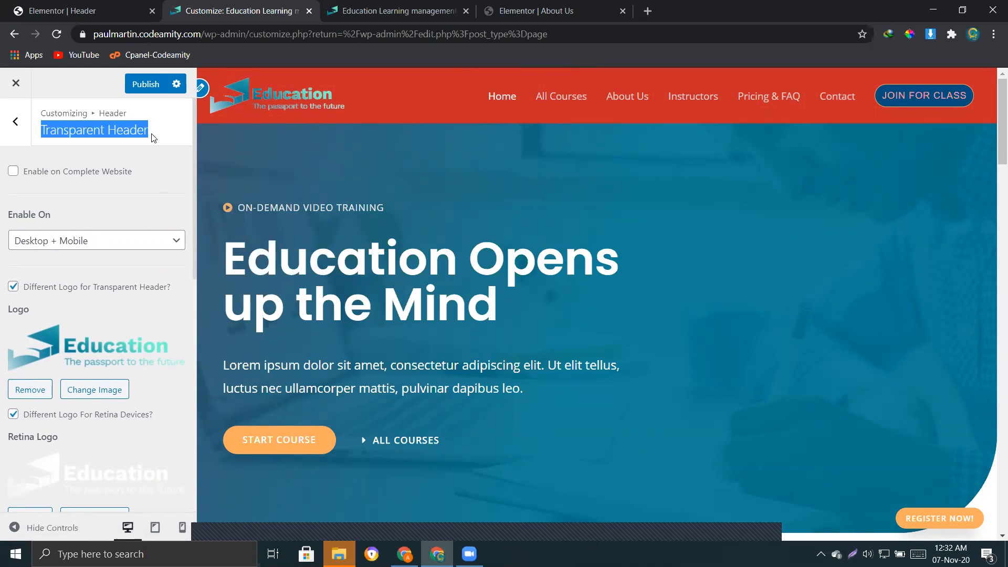
pyautogui.scroll(-10, 117, 304)
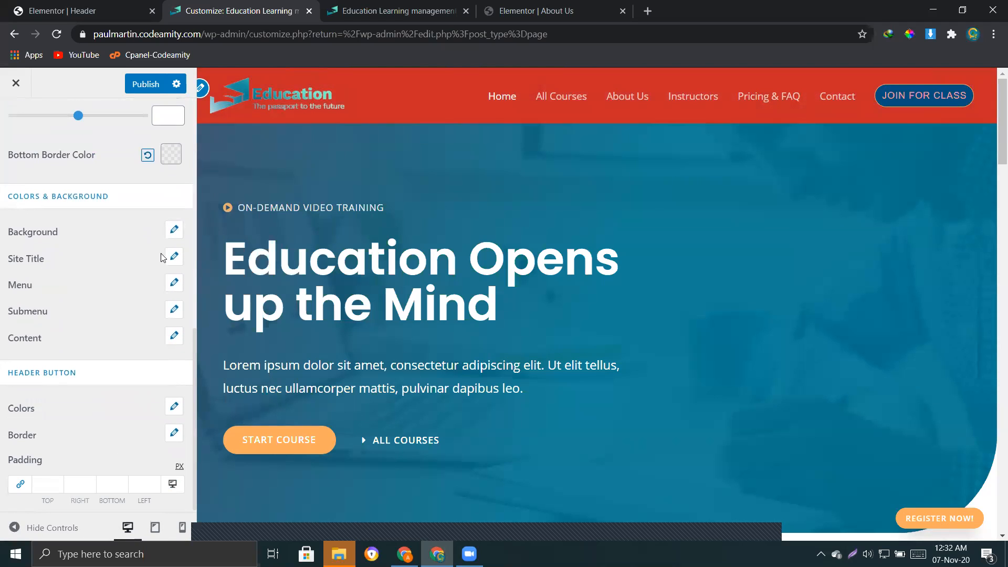
# Step: Choose a custom normal Site Title color for the transparent header
pyautogui.click(176, 258)
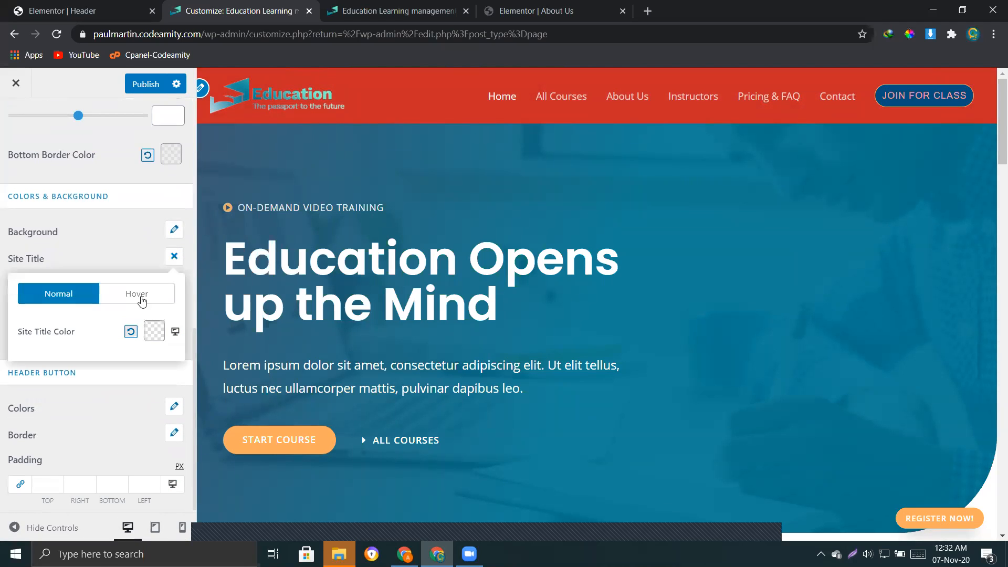
pyautogui.click(156, 335)
pyautogui.moveTo(106, 408)
pyautogui.mouseDown()
pyautogui.moveTo(144, 384)
pyautogui.moveTo(90, 374)
pyautogui.moveTo(148, 388)
pyautogui.moveTo(130, 364)
pyautogui.mouseUp()
pyautogui.click(112, 252)
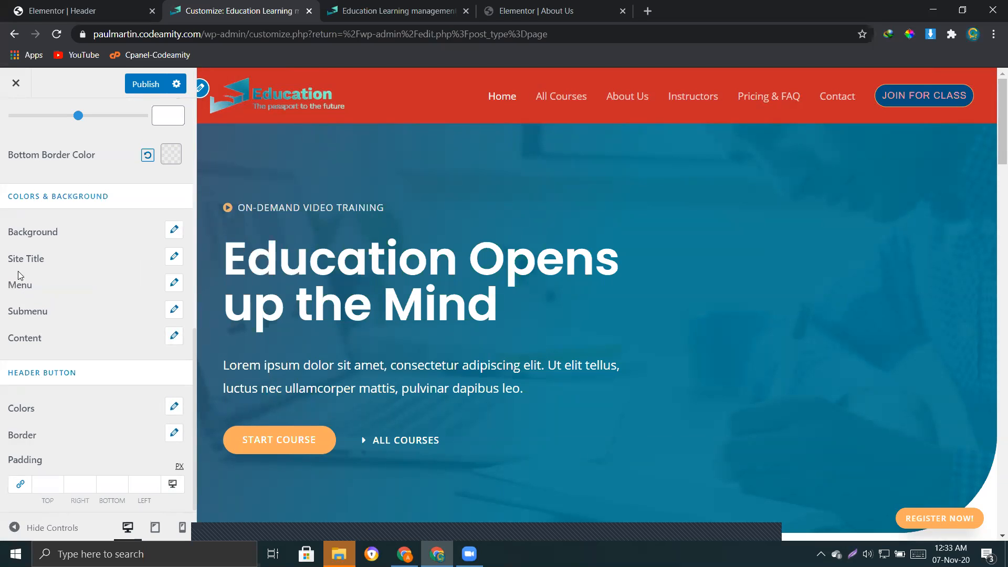
pyautogui.moveTo(8, 264); pyautogui.dragTo(48, 263)
pyautogui.click(44, 273)
# Step: Set the transparent header menu's normal link color to dark purple-grey and its background color to a muted red
pyautogui.click(174, 283)
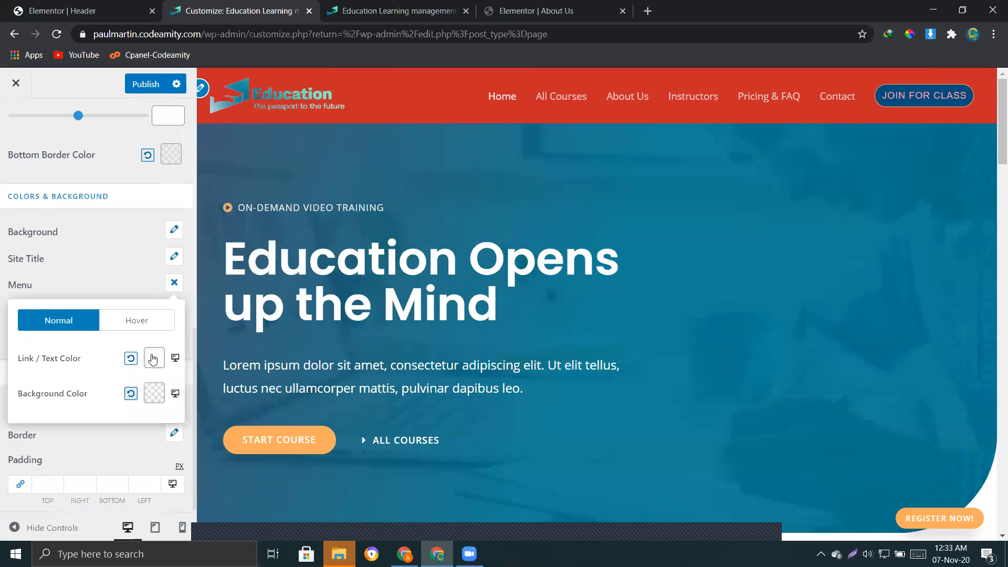
pyautogui.click(152, 359)
pyautogui.moveTo(105, 421); pyautogui.dragTo(51, 414)
pyautogui.moveTo(122, 478); pyautogui.dragTo(132, 479)
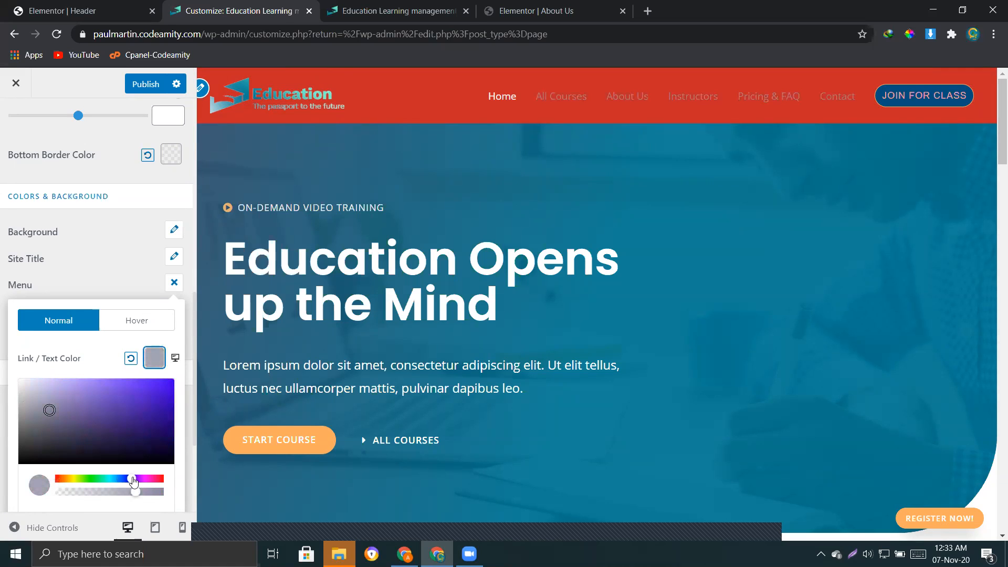
pyautogui.moveTo(49, 412); pyautogui.dragTo(175, 453)
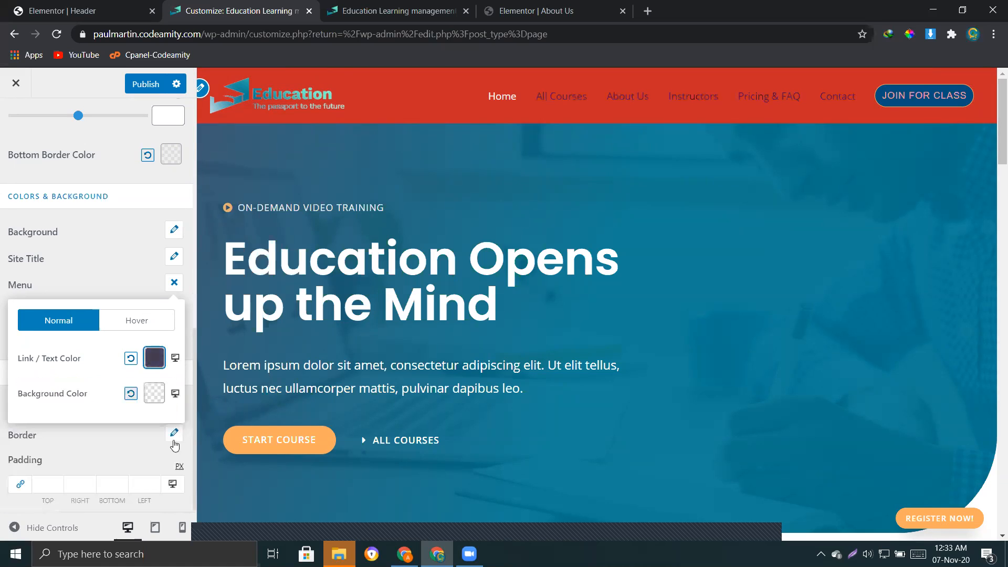
pyautogui.click(154, 392)
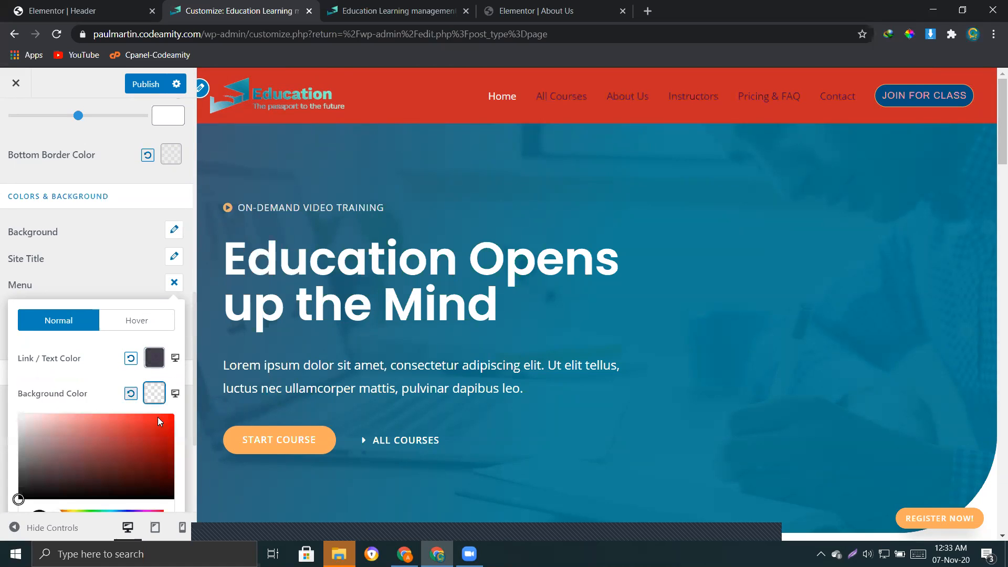
pyautogui.moveTo(144, 452); pyautogui.dragTo(118, 441)
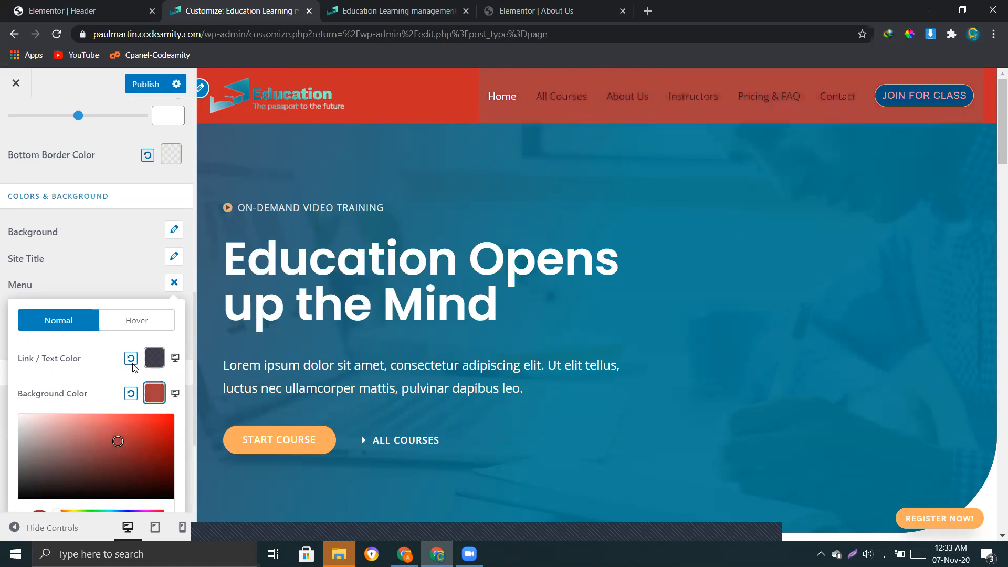
# Step: Set the menu's link active/hover color to yellow and check it on the preview's menu links
pyautogui.click(135, 326)
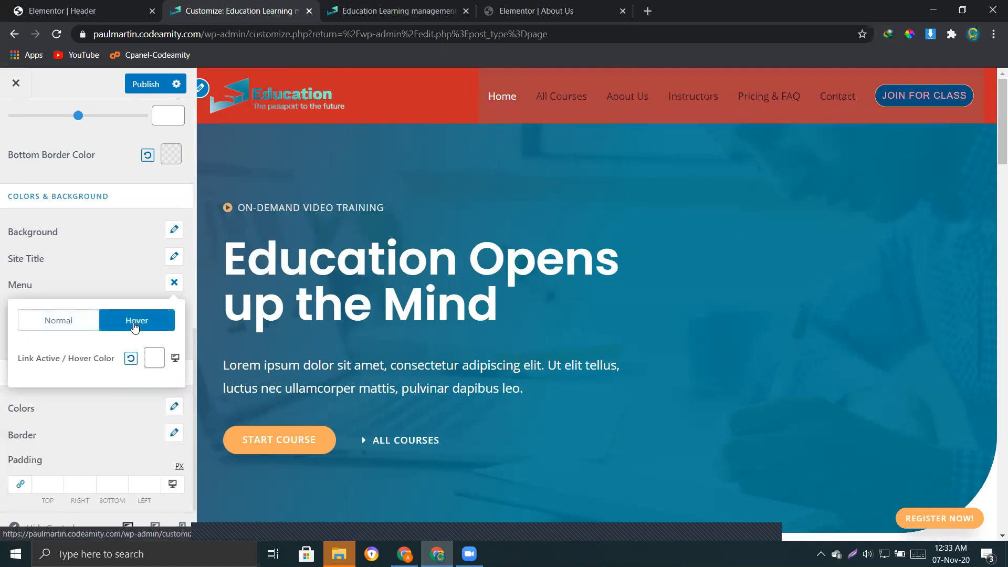
pyautogui.click(154, 359)
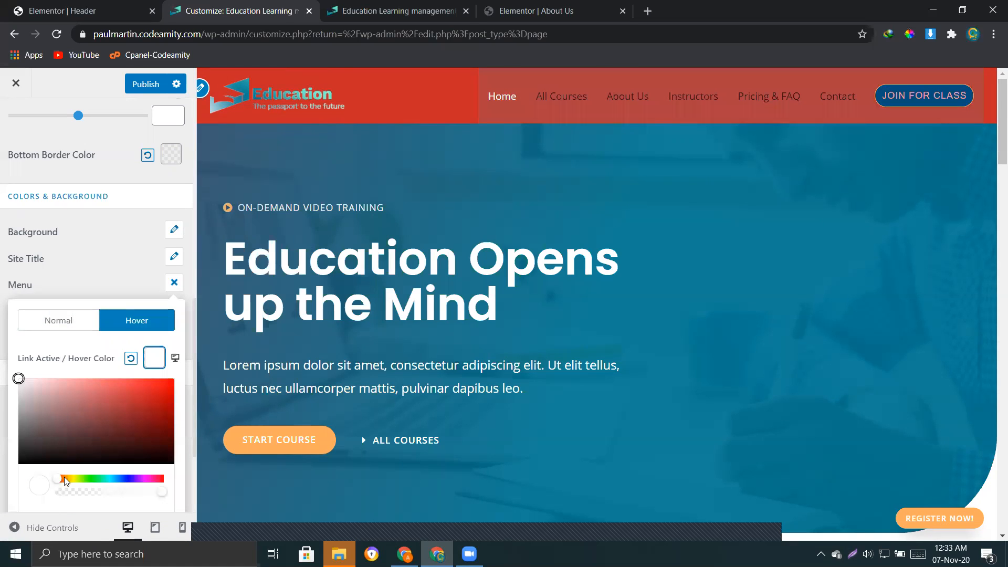
pyautogui.moveTo(64, 476); pyautogui.dragTo(74, 478)
pyautogui.click(115, 403)
pyautogui.moveTo(190, 396); pyautogui.dragTo(181, 379)
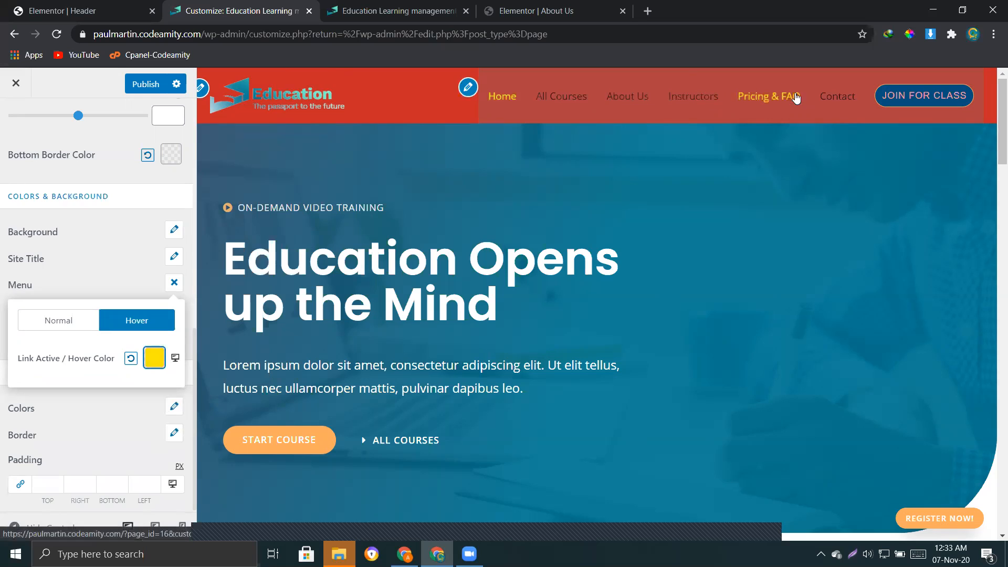
pyautogui.click(116, 275)
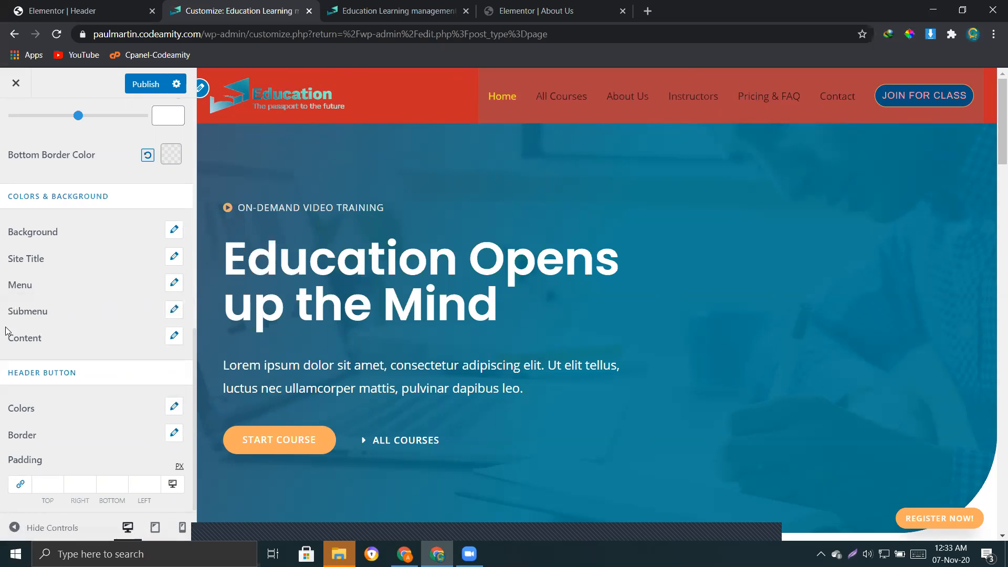
# Step: View the Submenu color options and set the Content section's normal text color to dark maroon
pyautogui.click(174, 314)
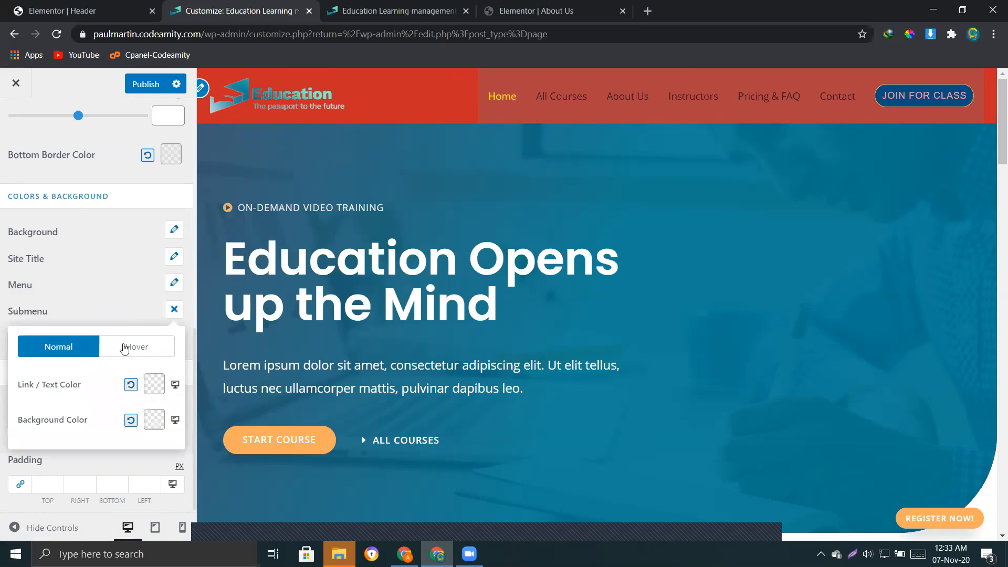
pyautogui.click(129, 304)
pyautogui.click(182, 339)
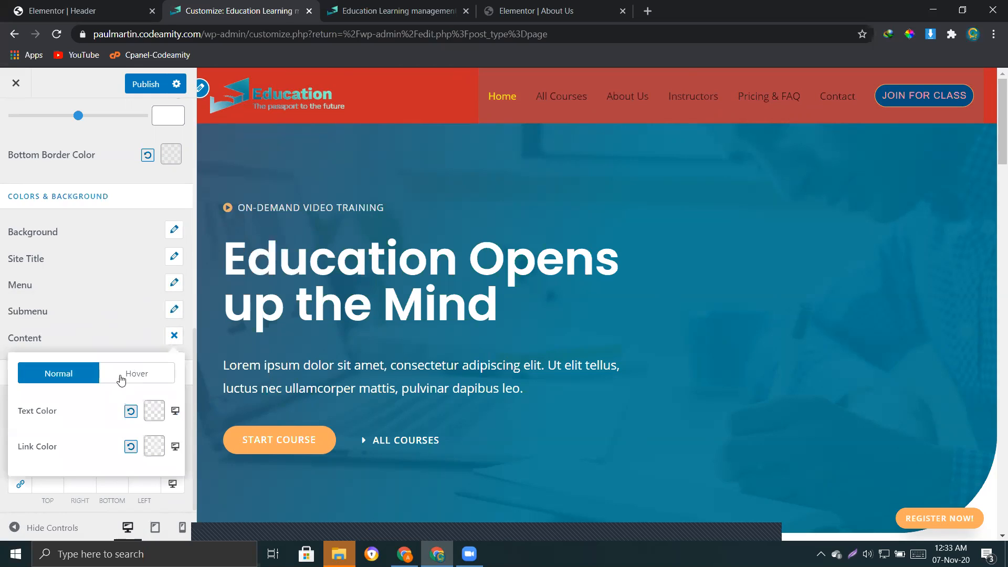
pyautogui.click(151, 420)
pyautogui.moveTo(114, 467); pyautogui.dragTo(152, 491)
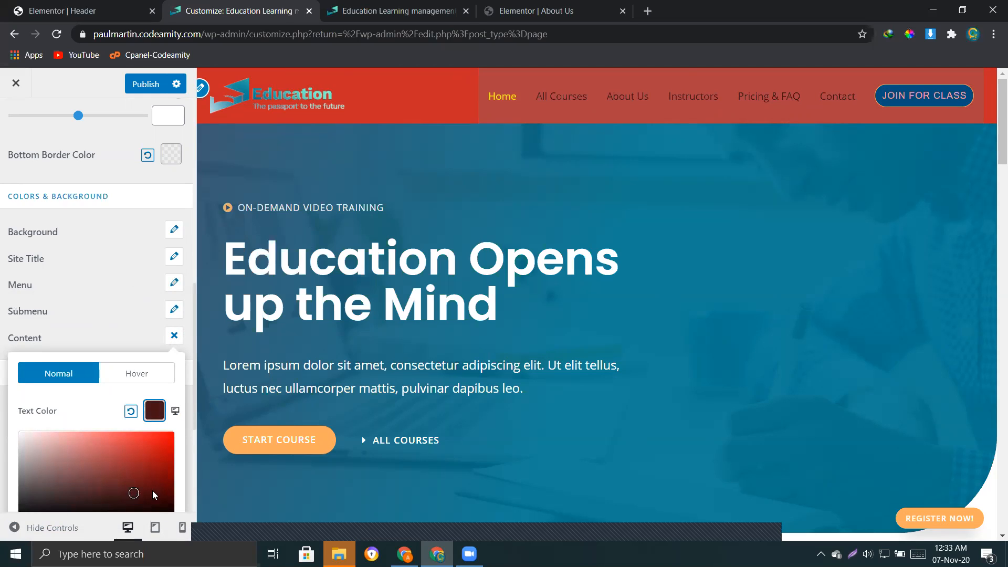
pyautogui.click(94, 313)
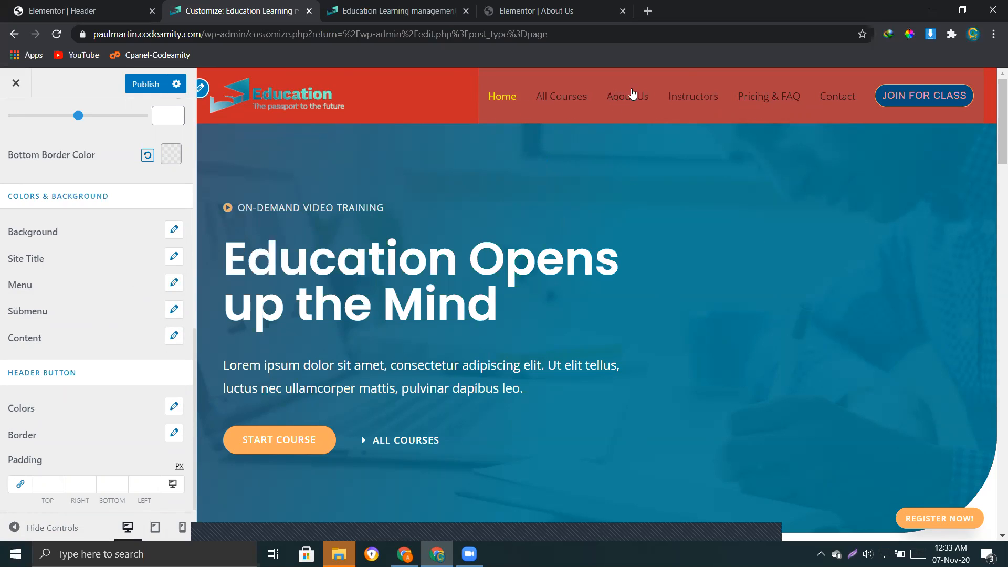
# Step: Set the header button's normal text color to white
pyautogui.scroll(-1, 68, 392)
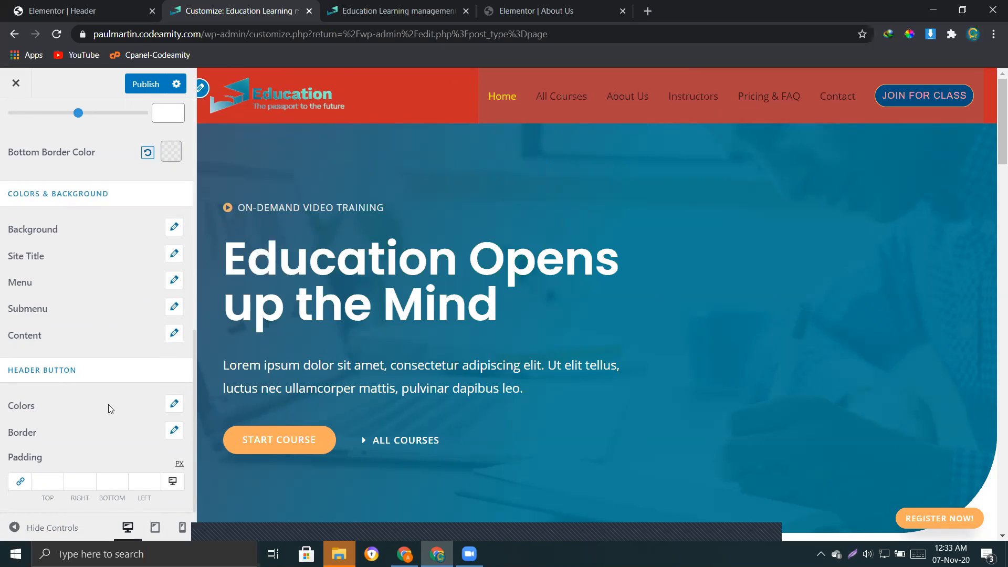
pyautogui.click(171, 406)
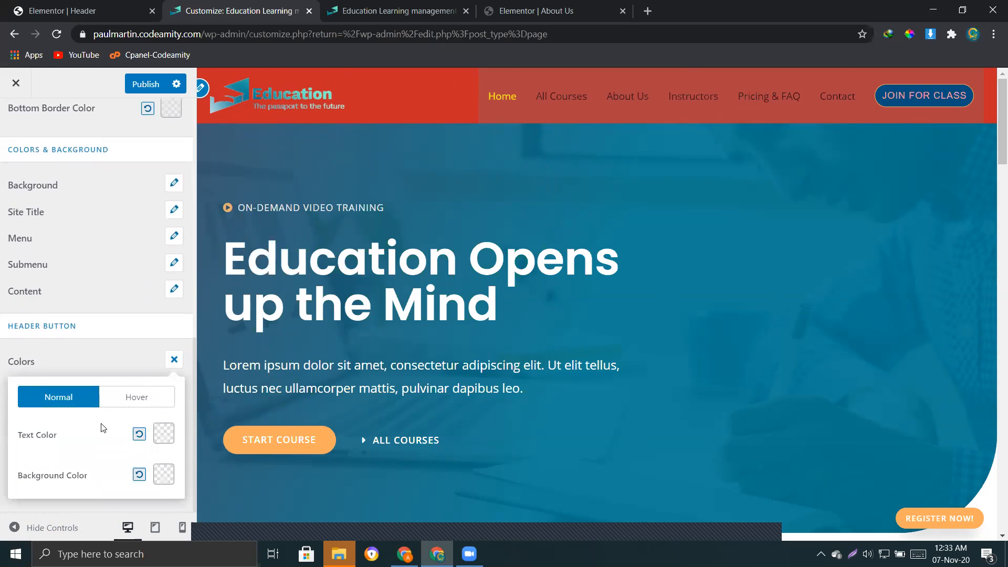
pyautogui.click(164, 434)
pyautogui.moveTo(110, 462); pyautogui.dragTo(1, 448)
pyautogui.click(1, 448)
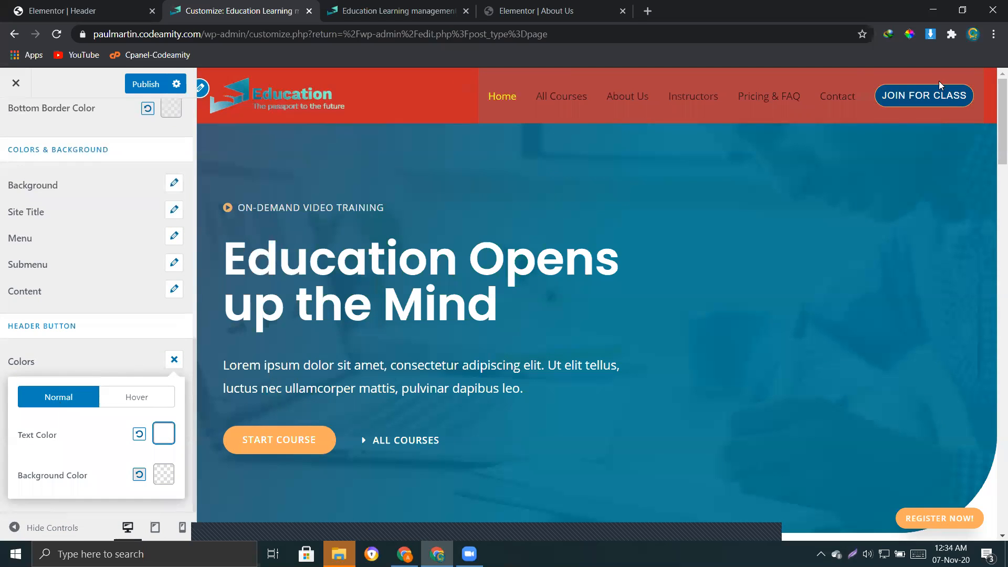
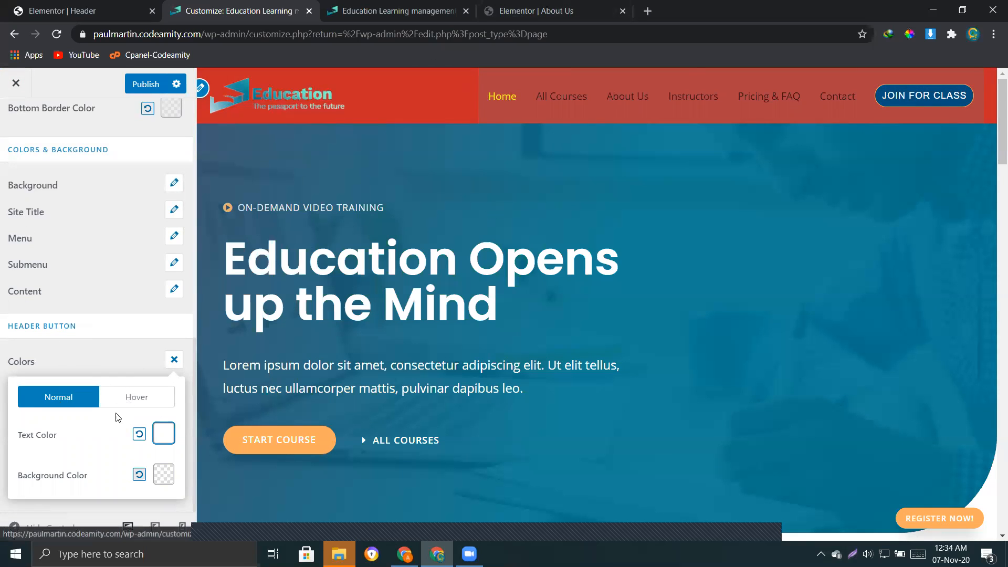
# Step: Set the header button's normal background color to dark crimson #900629
pyautogui.click(169, 483)
pyautogui.scroll(-4, 82, 388)
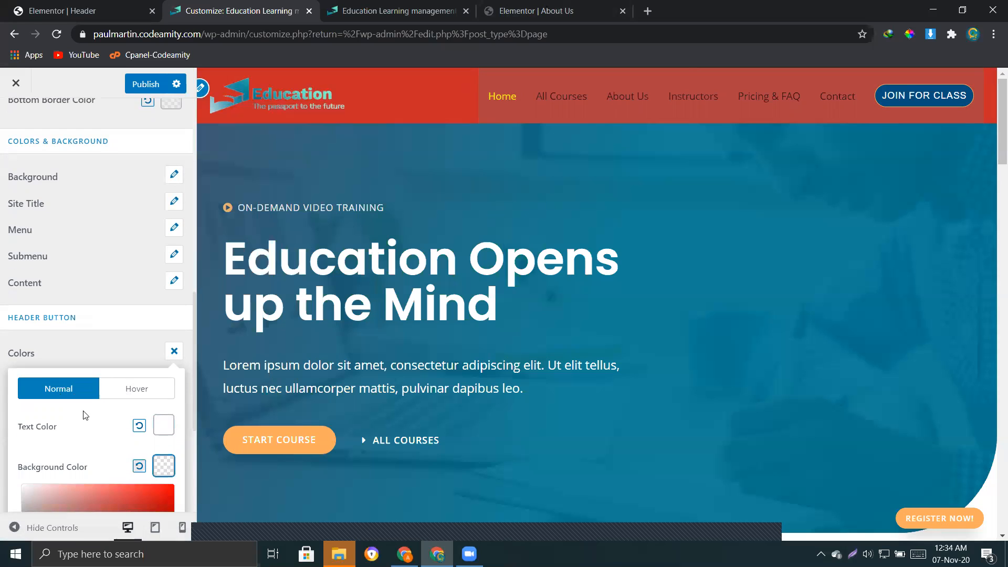
pyautogui.moveTo(65, 398); pyautogui.dragTo(157, 394)
pyautogui.click(127, 335)
pyautogui.moveTo(153, 342)
pyautogui.mouseDown()
pyautogui.moveTo(169, 362)
pyautogui.moveTo(169, 337)
pyautogui.mouseUp()
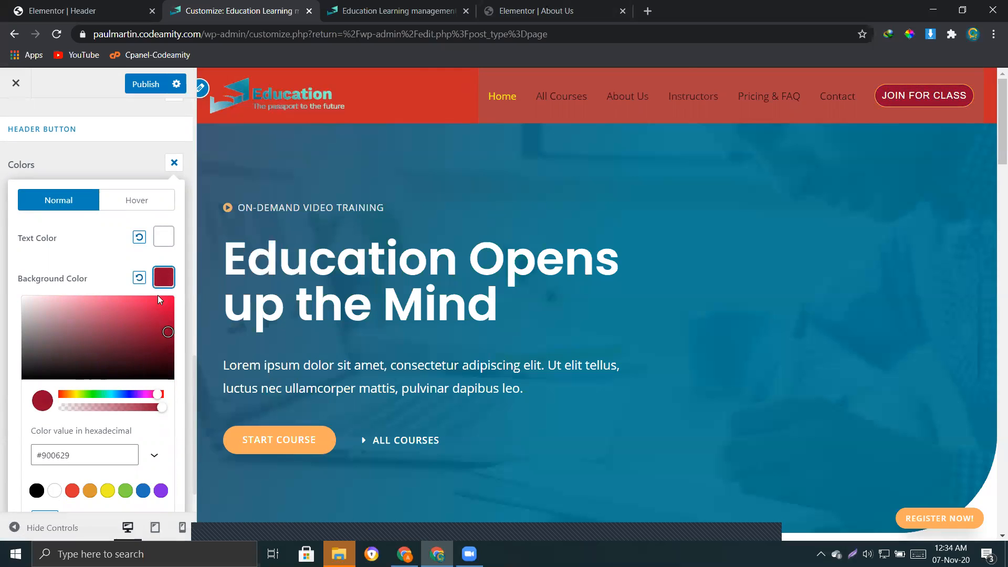
# Step: Set the header button's hover text color to dark red #760404
pyautogui.click(135, 201)
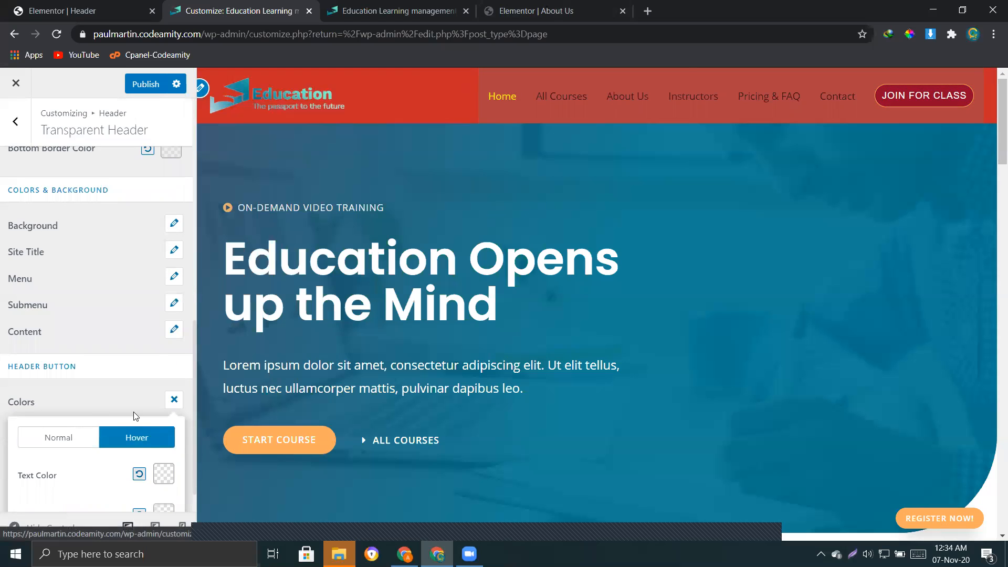
pyautogui.scroll(-1, 147, 420)
pyautogui.click(165, 436)
pyautogui.moveTo(157, 499); pyautogui.dragTo(168, 497)
pyautogui.scroll(-5, 138, 418)
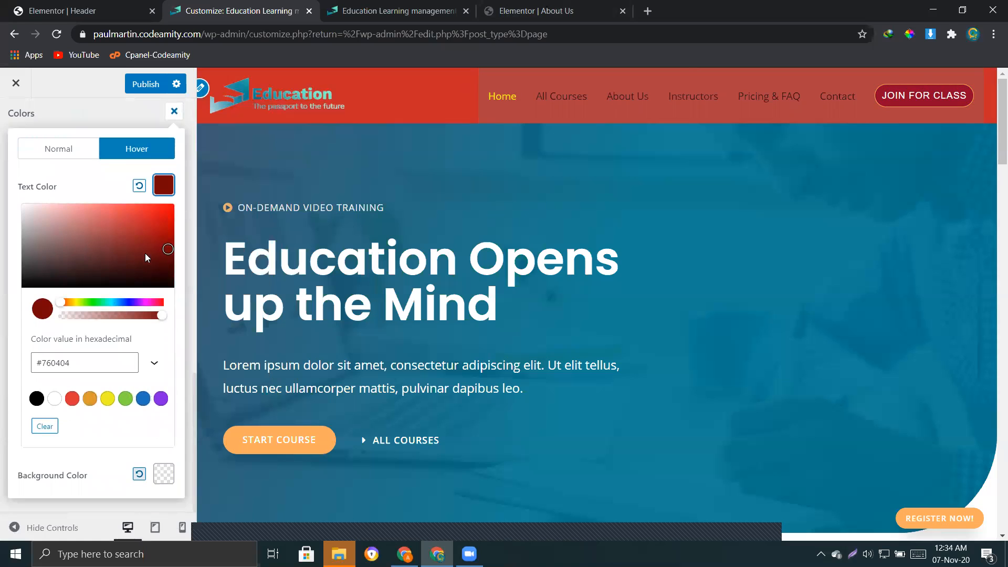
pyautogui.click(92, 189)
# Step: Set the header button's hover background color to white and check the hover effect in the preview
pyautogui.scroll(-1, 163, 493)
pyautogui.click(165, 476)
pyautogui.moveTo(131, 500); pyautogui.dragTo(6, 485)
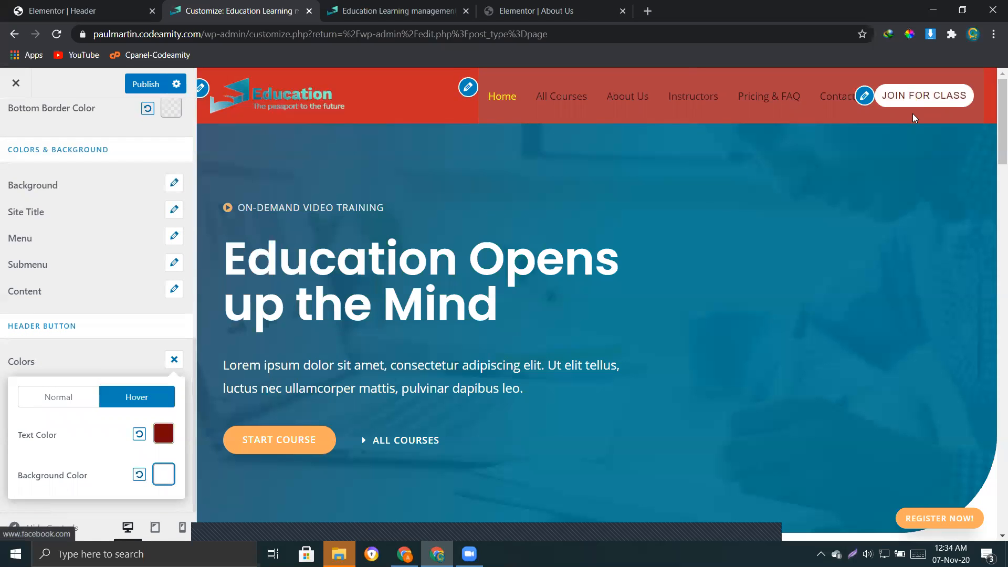
# Step: Close the transparent header settings and set the breadcrumb position to Inside Header
pyautogui.click(117, 351)
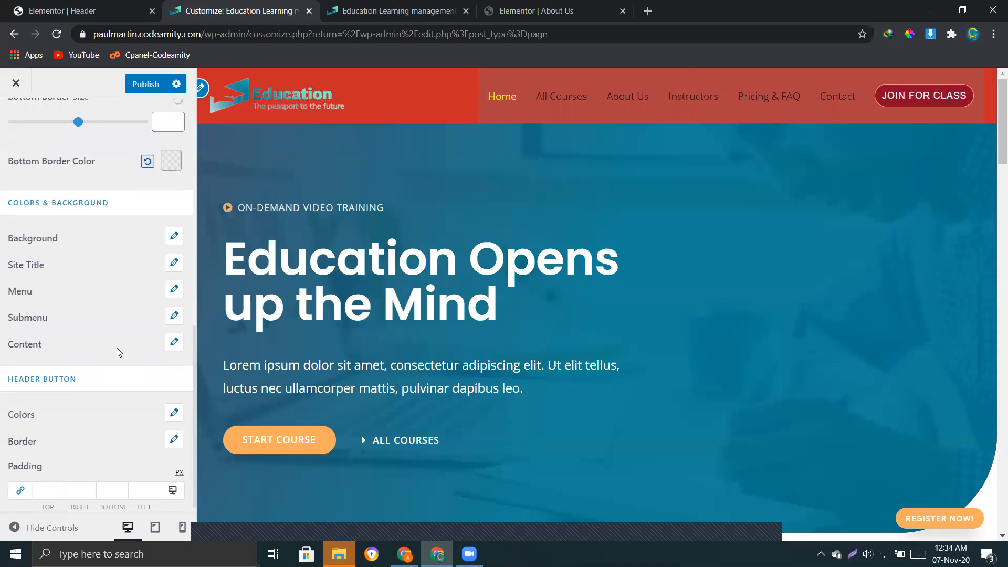
pyautogui.scroll(10, 78, 345)
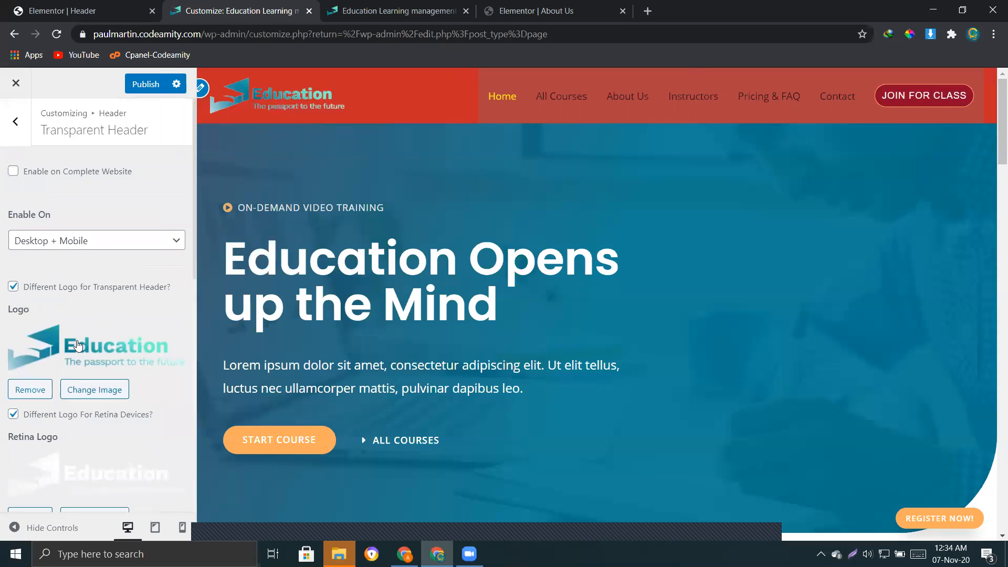
pyautogui.click(16, 121)
pyautogui.click(18, 121)
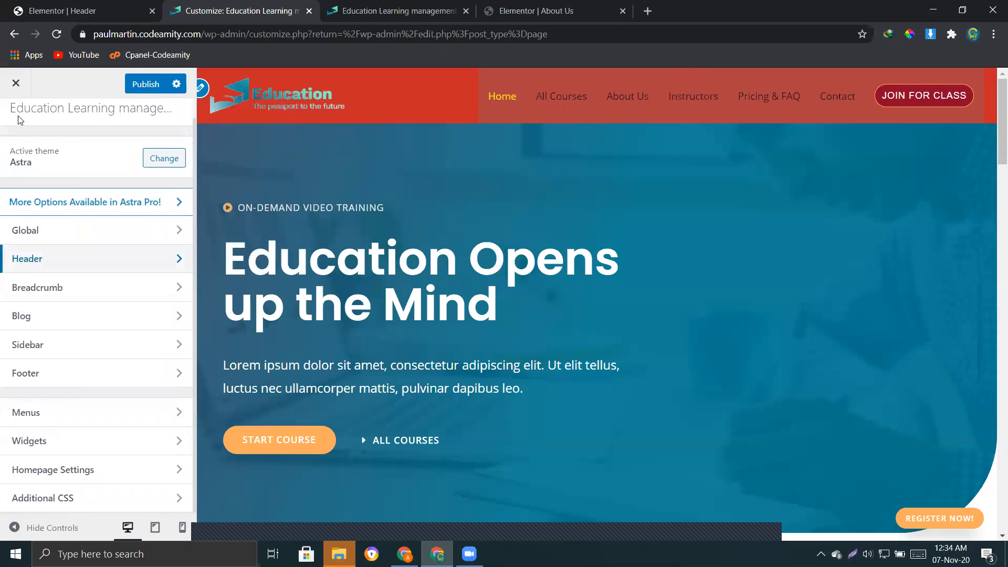
pyautogui.click(65, 290)
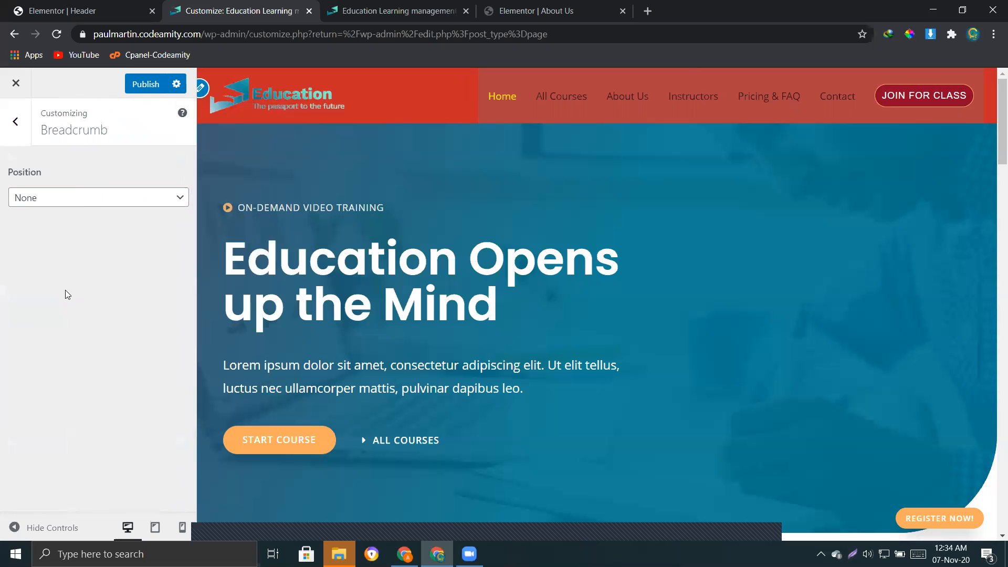
pyautogui.click(69, 199)
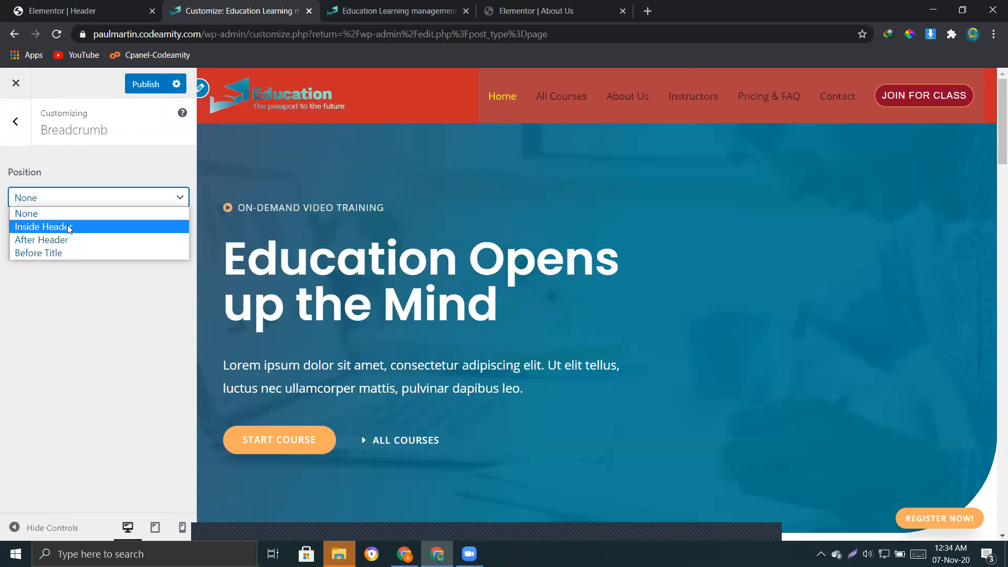
pyautogui.click(68, 226)
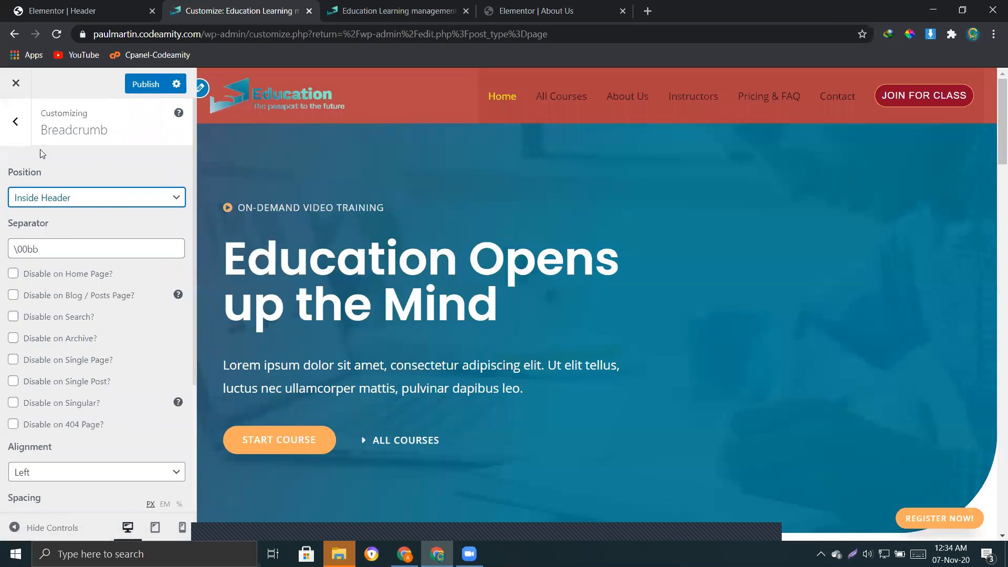
# Step: Review the Blog / Archive settings and publish the Customizer changes
pyautogui.click(19, 129)
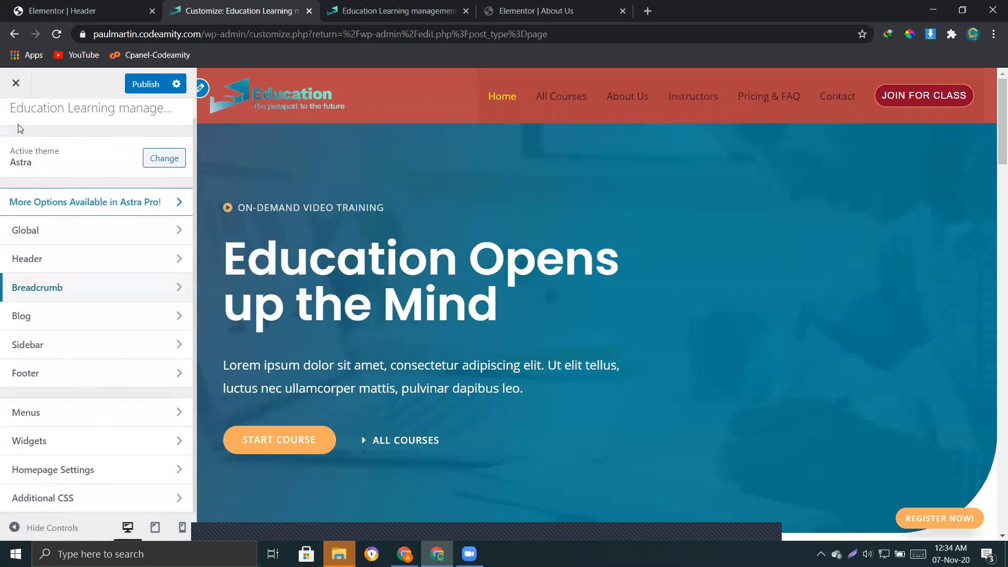
pyautogui.click(77, 317)
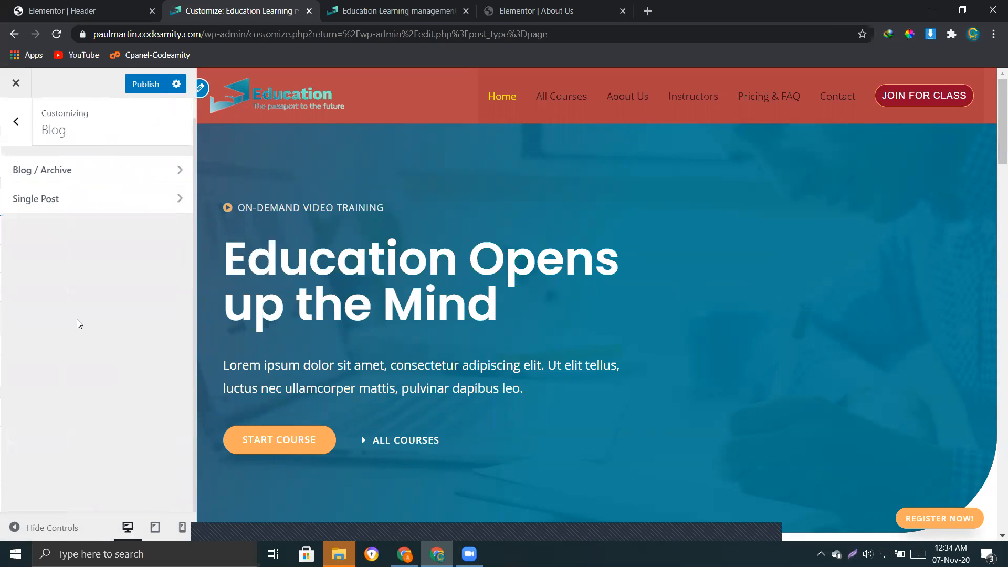
pyautogui.click(83, 179)
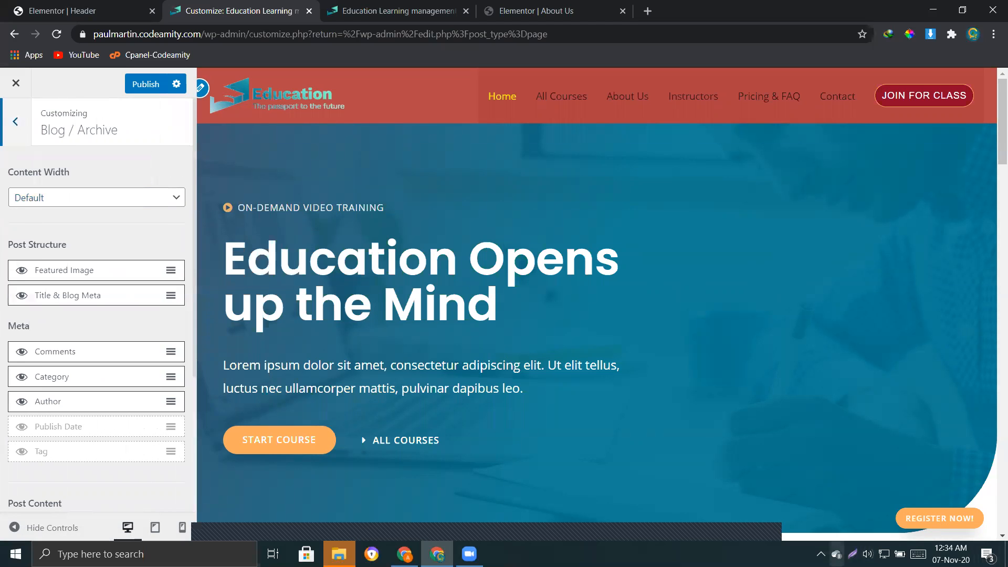
pyautogui.scroll(-9, 388, 245)
pyautogui.scroll(9, 399, 251)
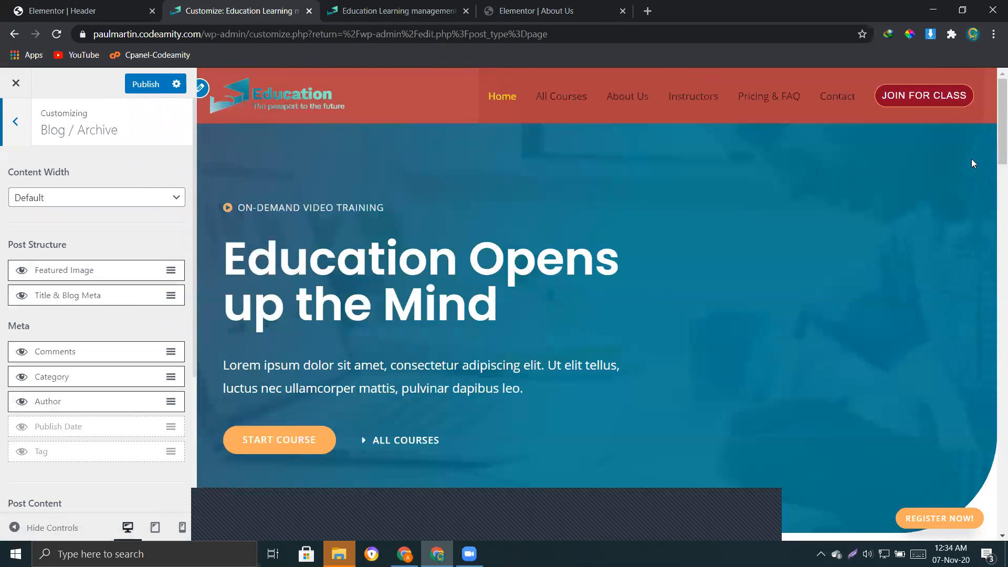
pyautogui.click(161, 84)
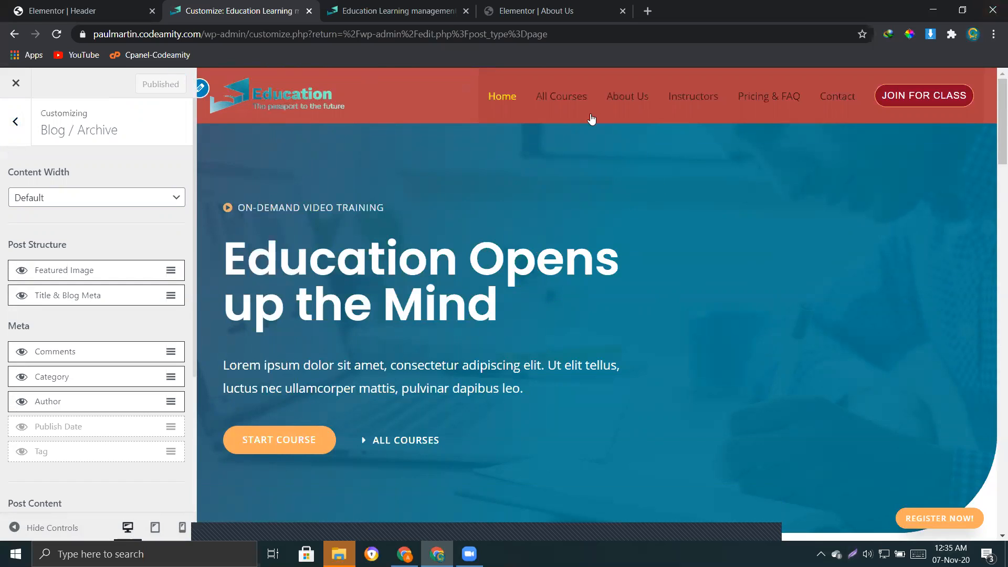
# Step: Look over the live home page from the header down to the footer, and return to the Customizer
pyautogui.click(15, 122)
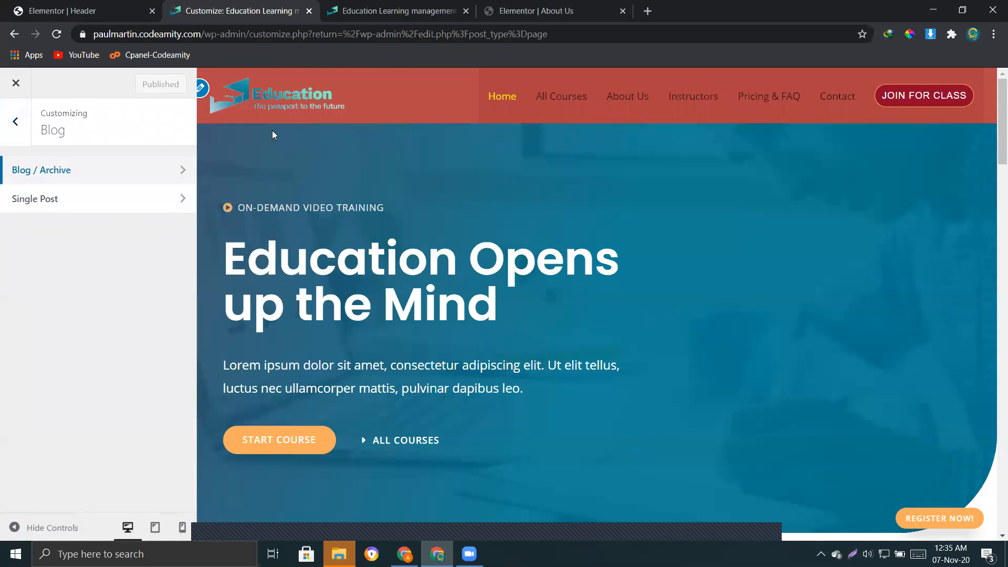
pyautogui.click(364, 8)
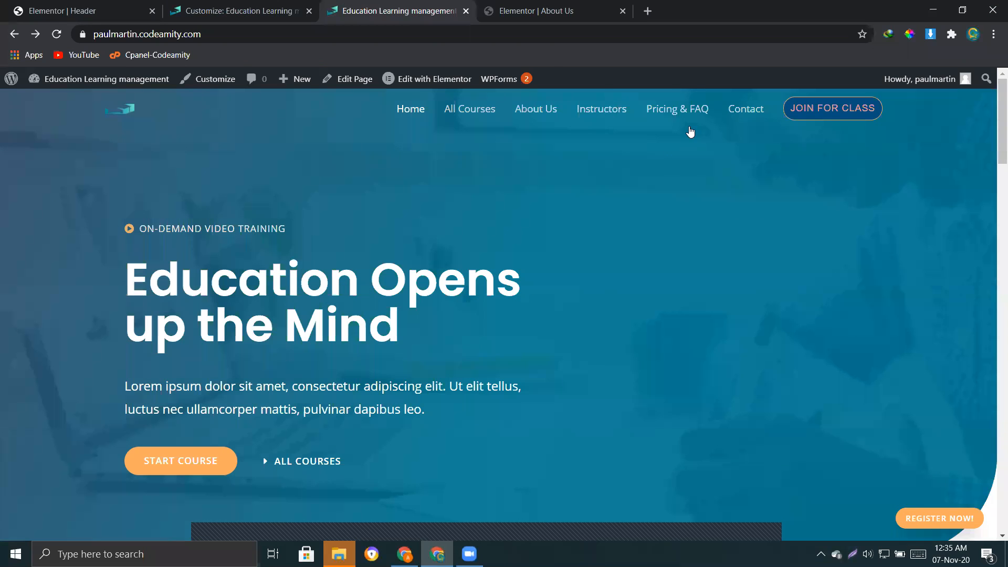
pyautogui.scroll(-10, 500, 155)
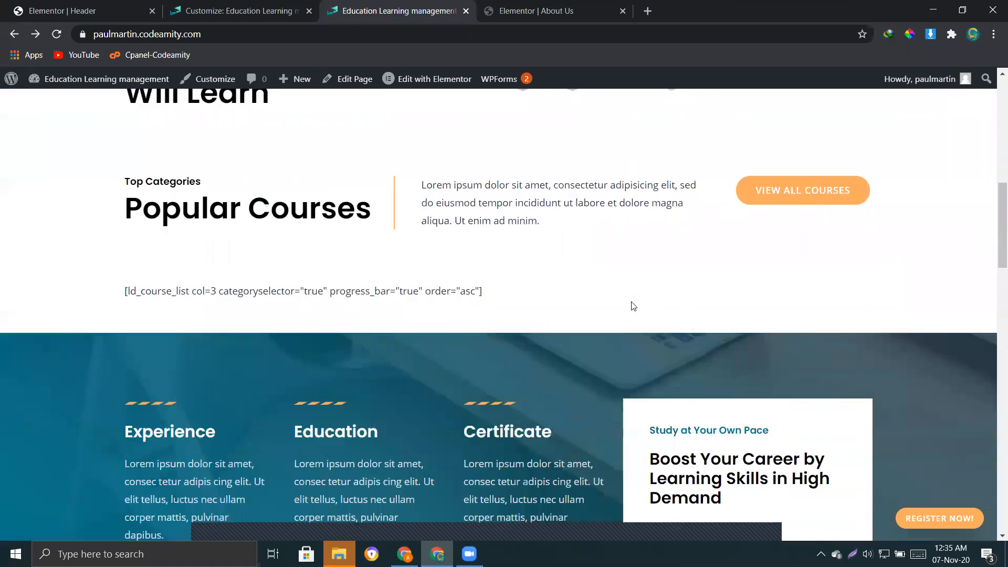
pyautogui.scroll(-15, 641, 315)
pyautogui.scroll(12, 650, 333)
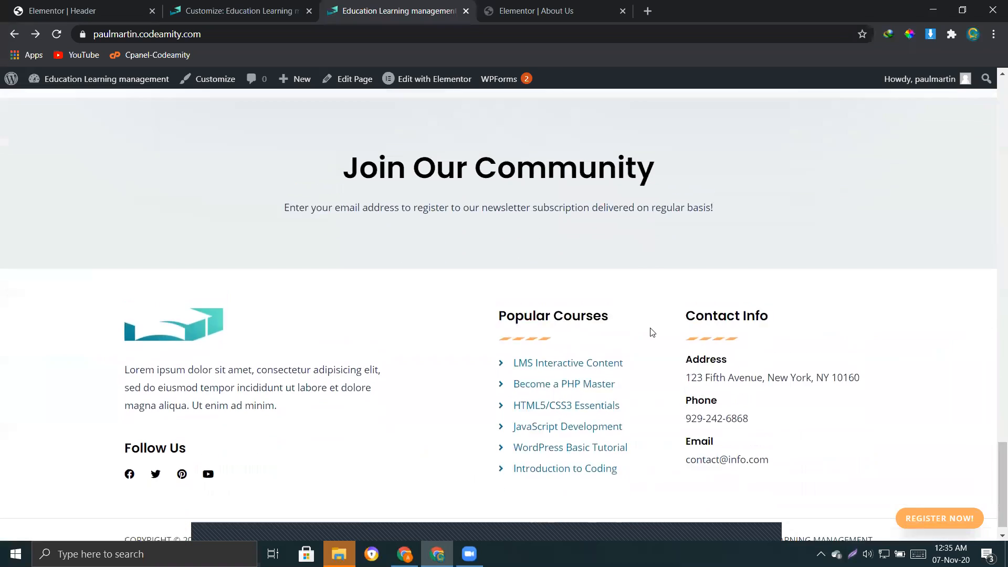
pyautogui.scroll(-10, 375, 435)
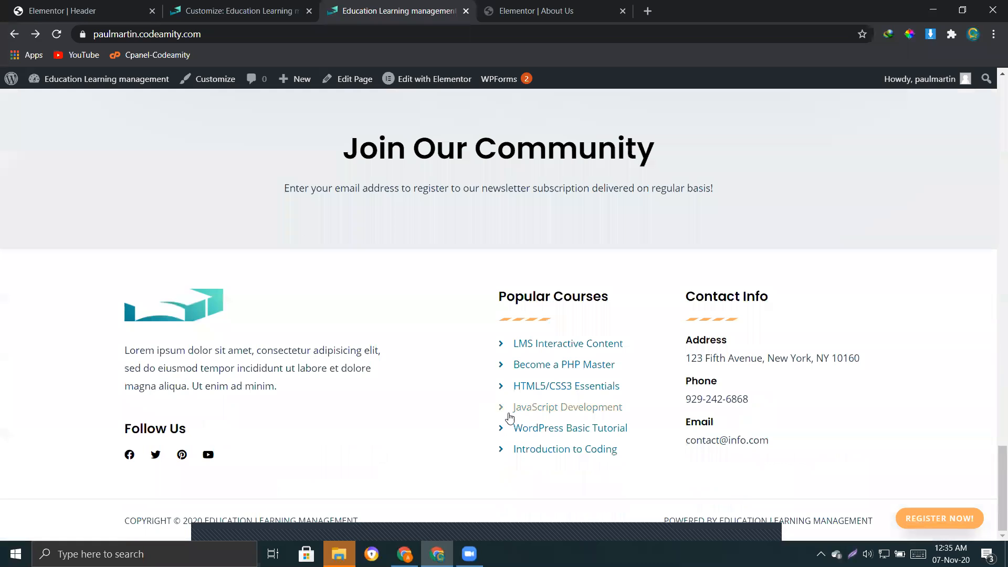
pyautogui.moveTo(1000, 469); pyautogui.dragTo(999, 97)
pyautogui.click(239, 11)
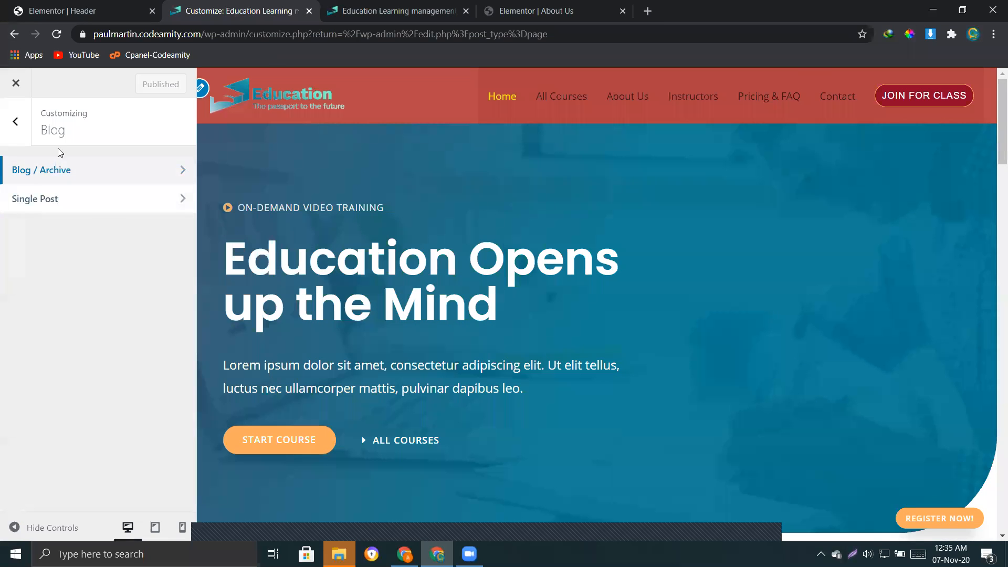
# Step: Review the theme's Sidebar settings and look through the page preview
pyautogui.click(15, 121)
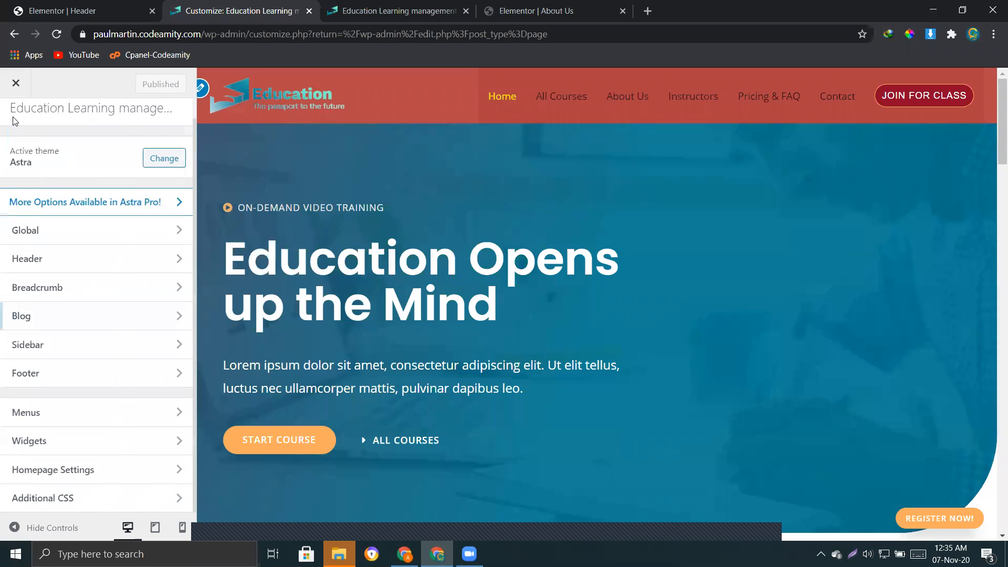
pyautogui.click(51, 345)
pyautogui.scroll(-12, 546, 309)
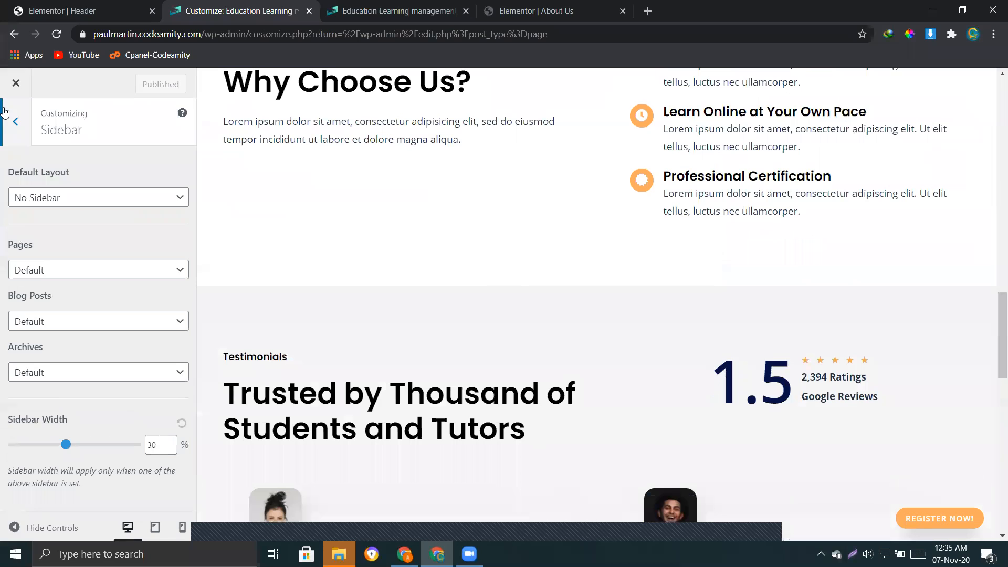
pyautogui.click(16, 121)
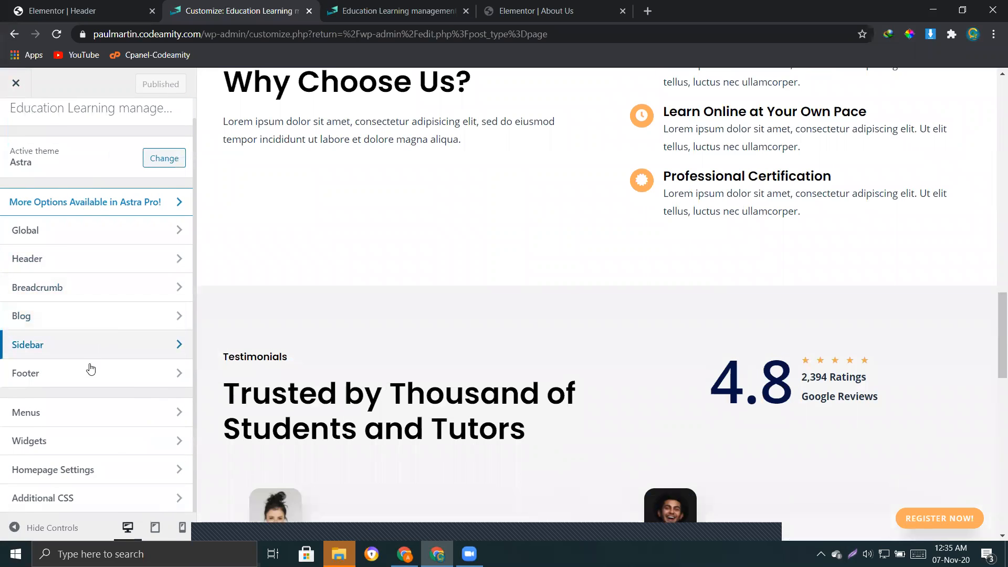
pyautogui.scroll(10, 567, 281)
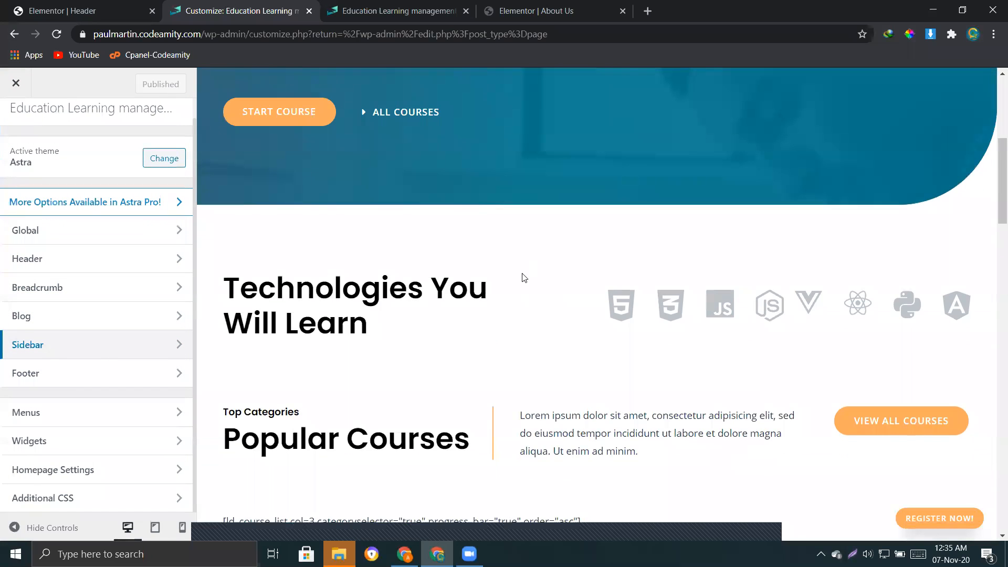
pyautogui.scroll(6, 523, 278)
pyautogui.scroll(-5, 580, 322)
# Step: Examine the theme's Footer section, including its Footer Widgets and Footer Bar settings
pyautogui.click(55, 377)
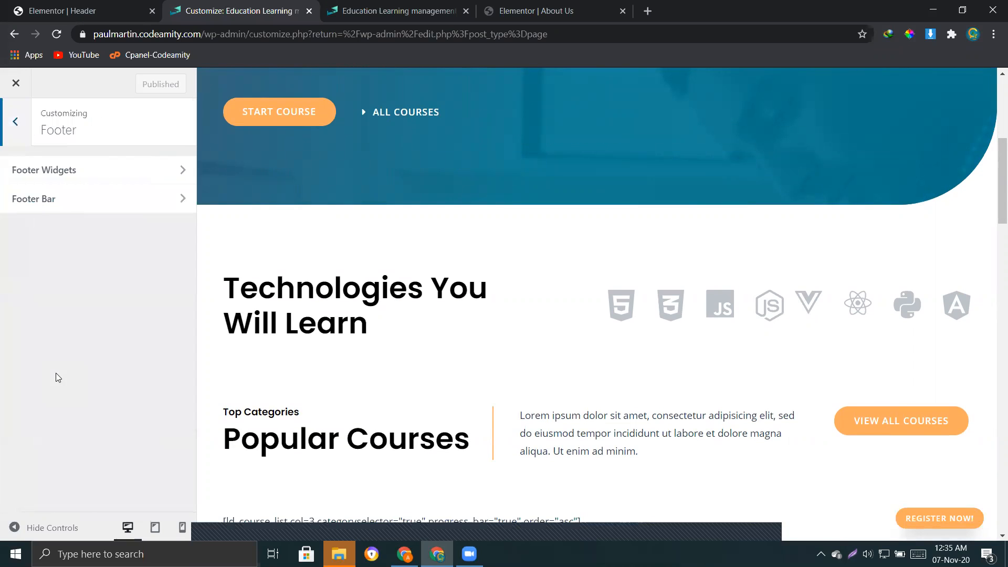
pyautogui.click(77, 179)
pyautogui.click(24, 135)
pyautogui.click(55, 200)
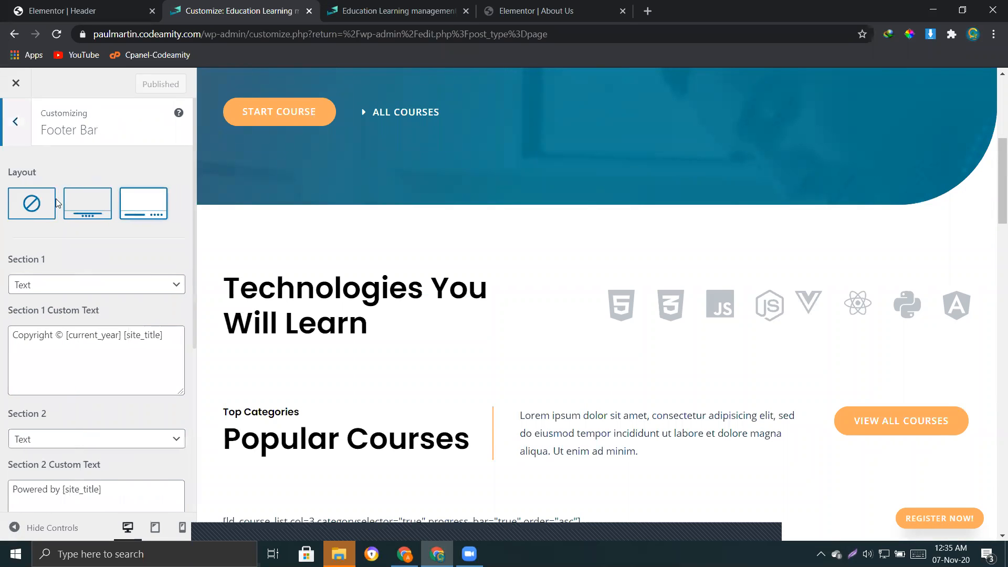
pyautogui.click(17, 129)
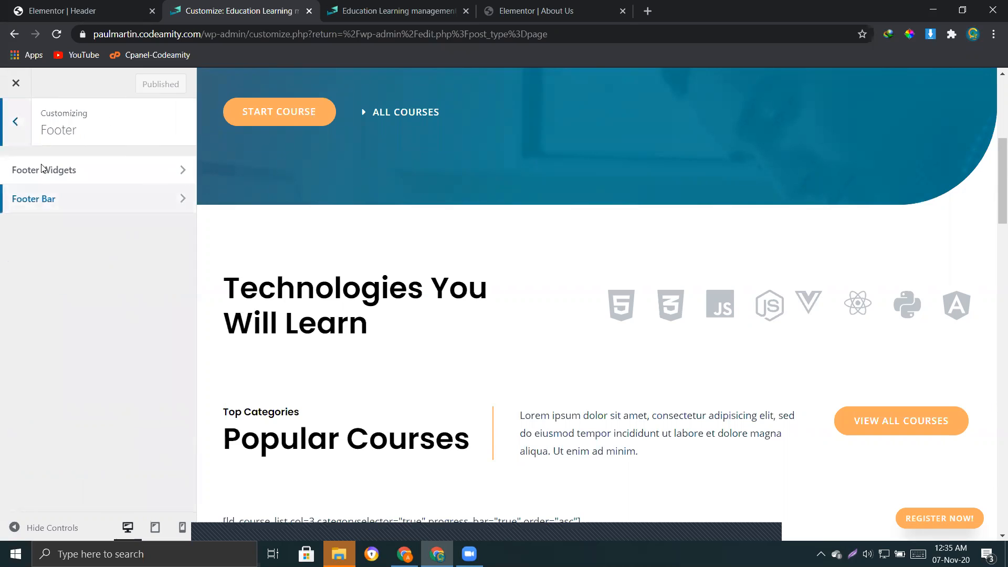
pyautogui.click(19, 137)
pyautogui.click(31, 375)
pyautogui.moveTo(77, 133); pyautogui.dragTo(42, 133)
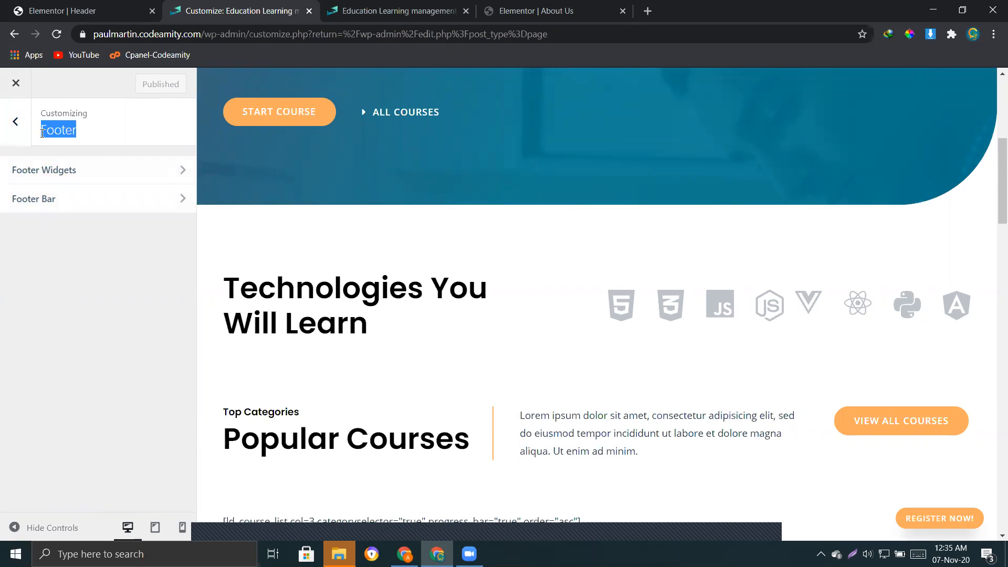
# Step: Enable the four-column Footer Widgets layout with a top border size of 226, switching the layout off and on to compare
pyautogui.click(71, 179)
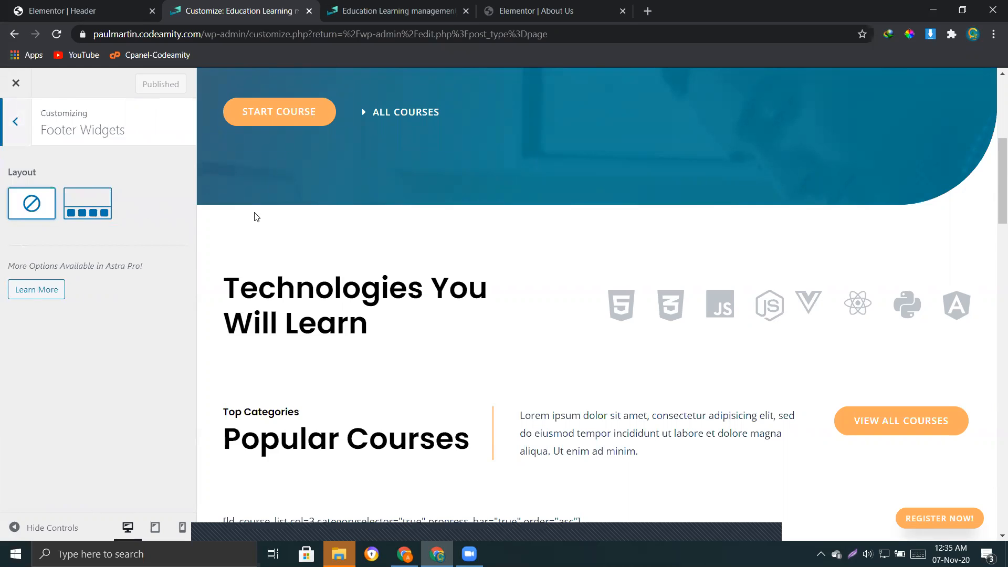
pyautogui.scroll(-15, 256, 217)
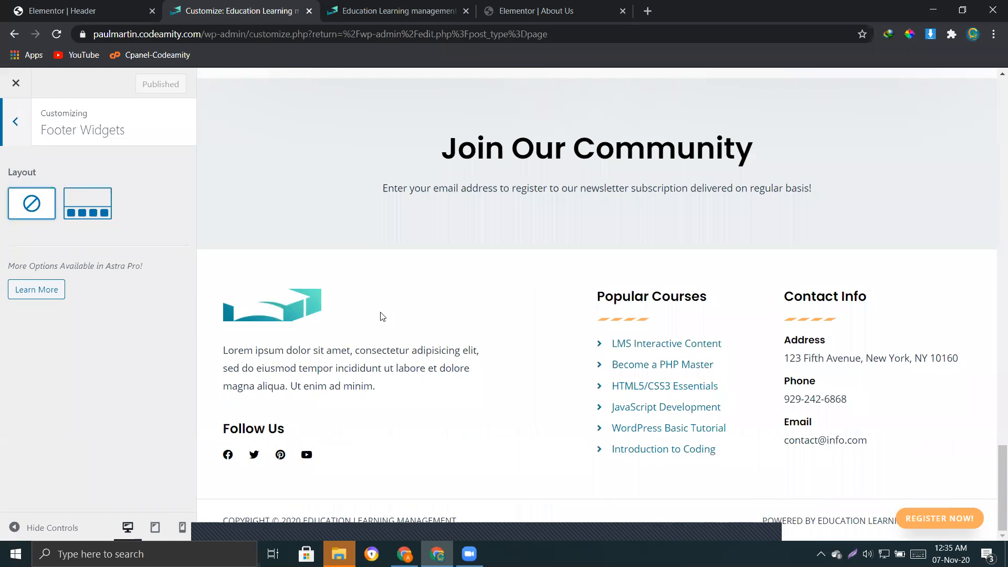
pyautogui.click(86, 212)
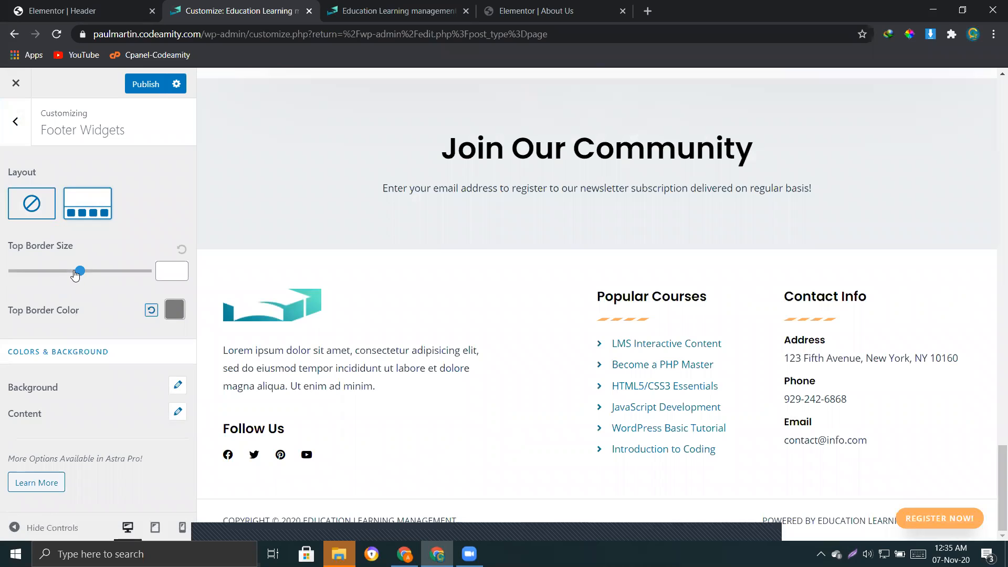
pyautogui.moveTo(77, 274)
pyautogui.mouseDown()
pyautogui.moveTo(12, 274)
pyautogui.moveTo(126, 274)
pyautogui.moveTo(54, 274)
pyautogui.moveTo(64, 282)
pyautogui.mouseUp()
pyautogui.click(40, 211)
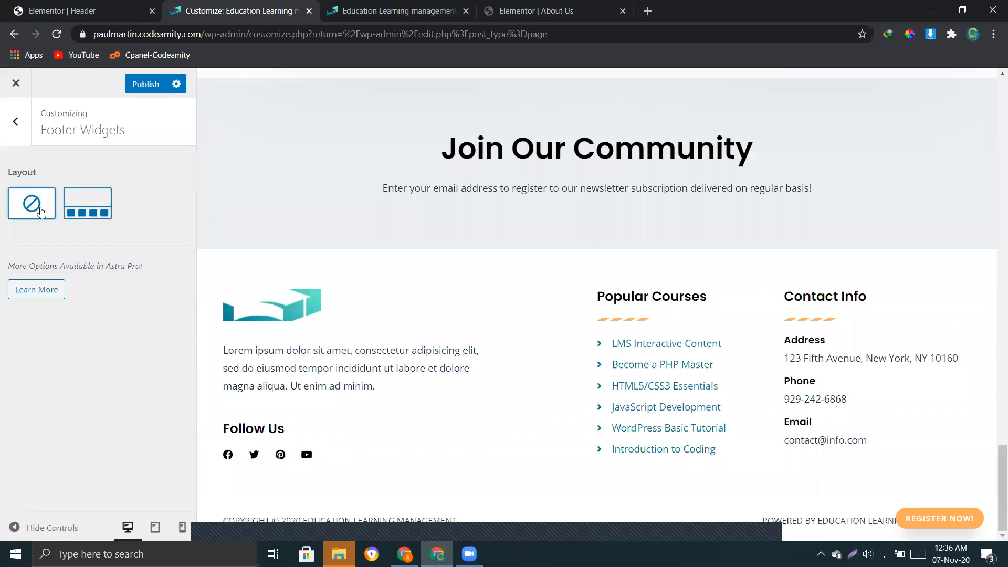
pyautogui.click(100, 207)
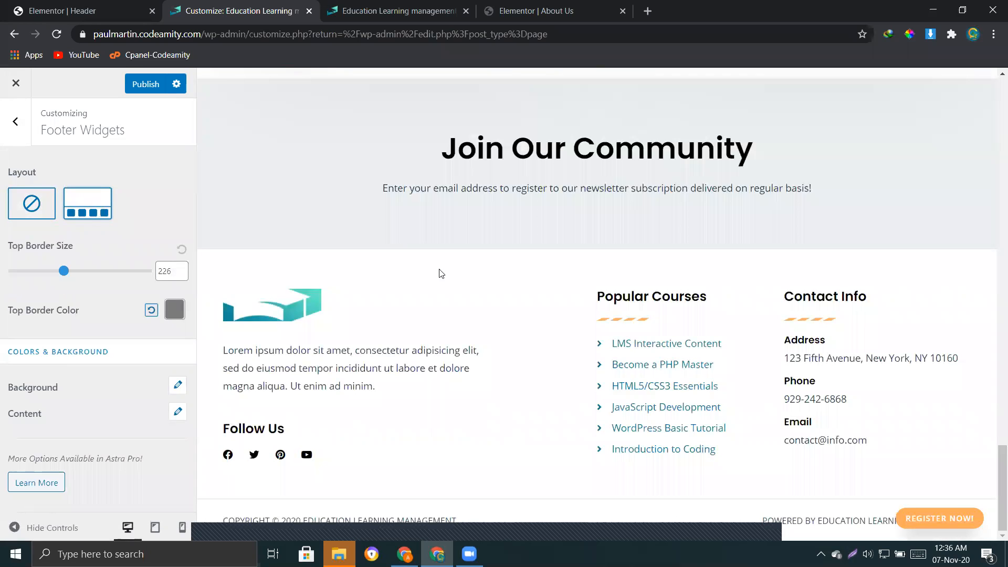
# Step: Set the footer widgets' top border size to 251 and check the footer in the preview
pyautogui.scroll(5, 487, 252)
pyautogui.scroll(5, 412, 292)
pyautogui.scroll(-5, 412, 295)
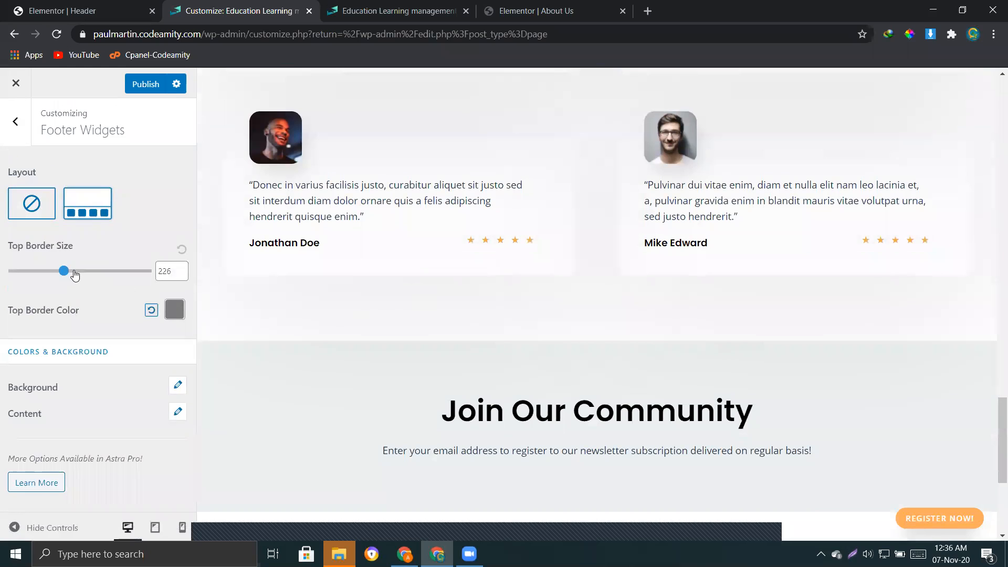
pyautogui.moveTo(68, 273)
pyautogui.mouseDown()
pyautogui.moveTo(21, 272)
pyautogui.moveTo(69, 273)
pyautogui.mouseUp()
pyautogui.scroll(-3, 596, 334)
pyautogui.scroll(-2, 597, 334)
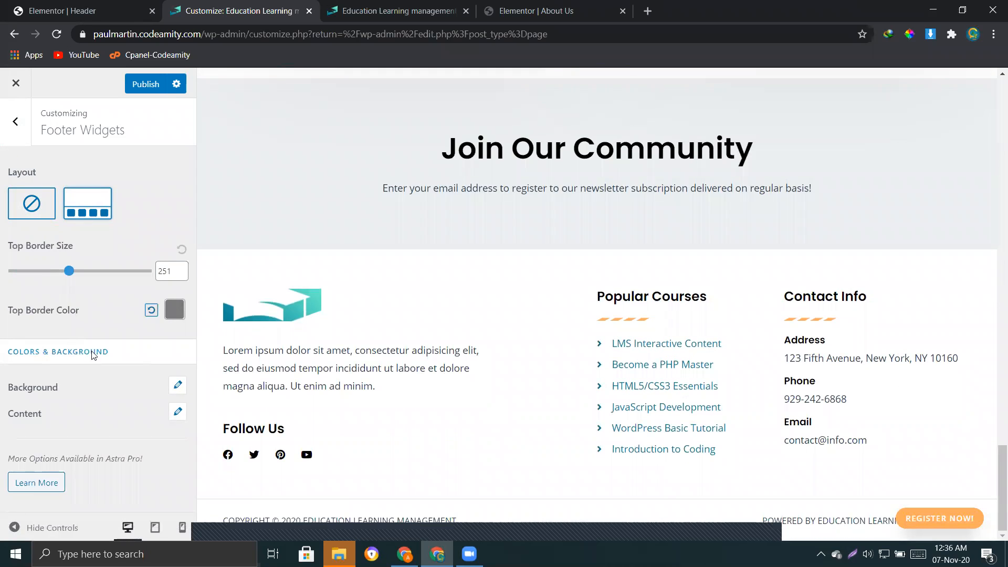
# Step: Set the footer widgets' background color to red and check the page preview
pyautogui.click(175, 389)
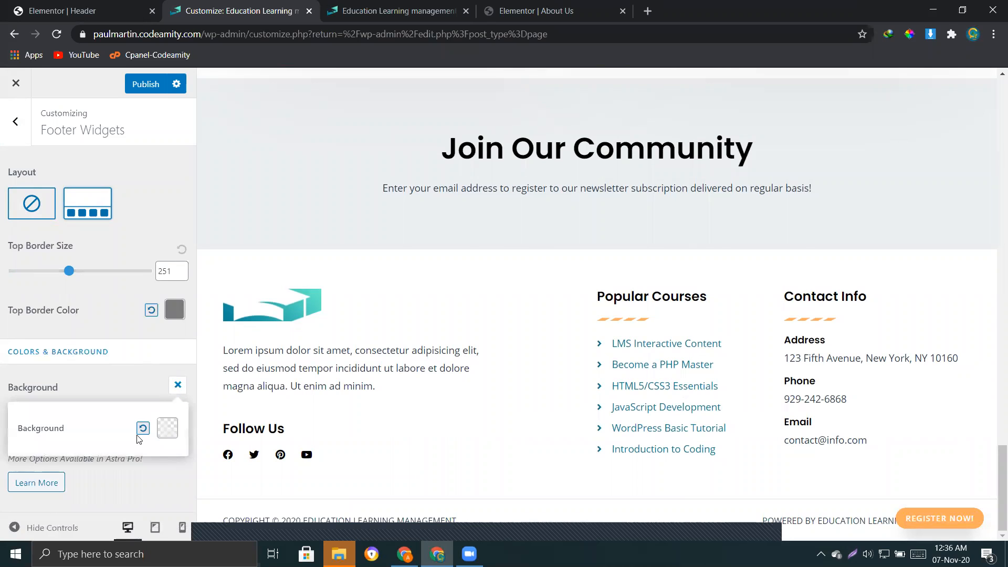
pyautogui.click(163, 427)
pyautogui.moveTo(102, 504); pyautogui.dragTo(142, 499)
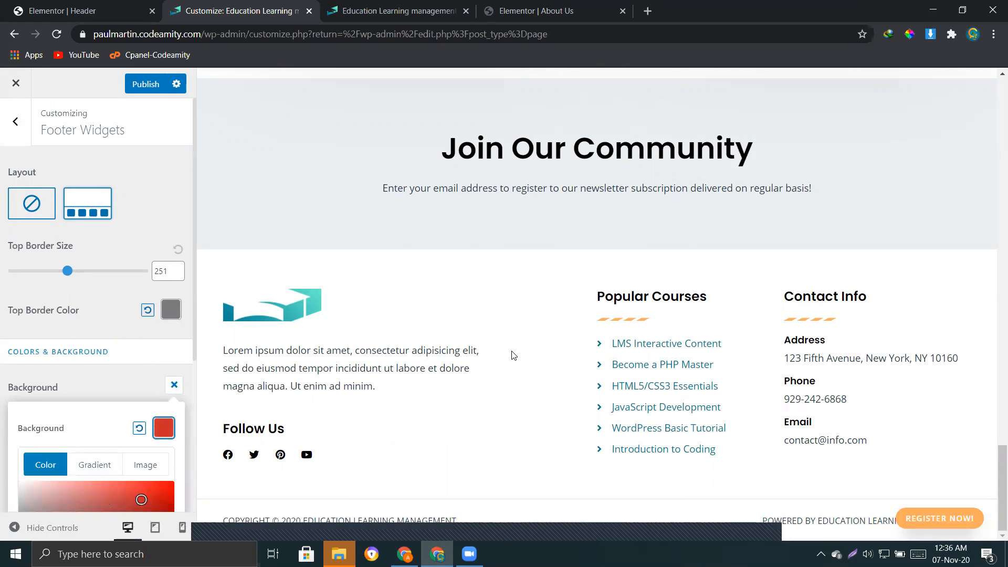
pyautogui.scroll(5, 657, 344)
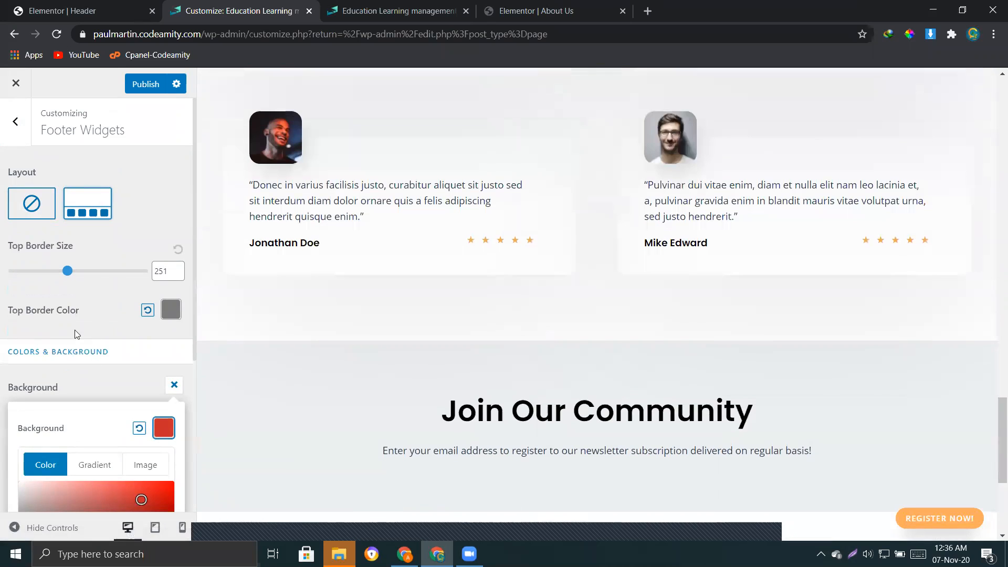
# Step: Check the page preview down to the footer and reset the footer widgets' background color to its default
pyautogui.click(99, 324)
pyautogui.scroll(10, 427, 288)
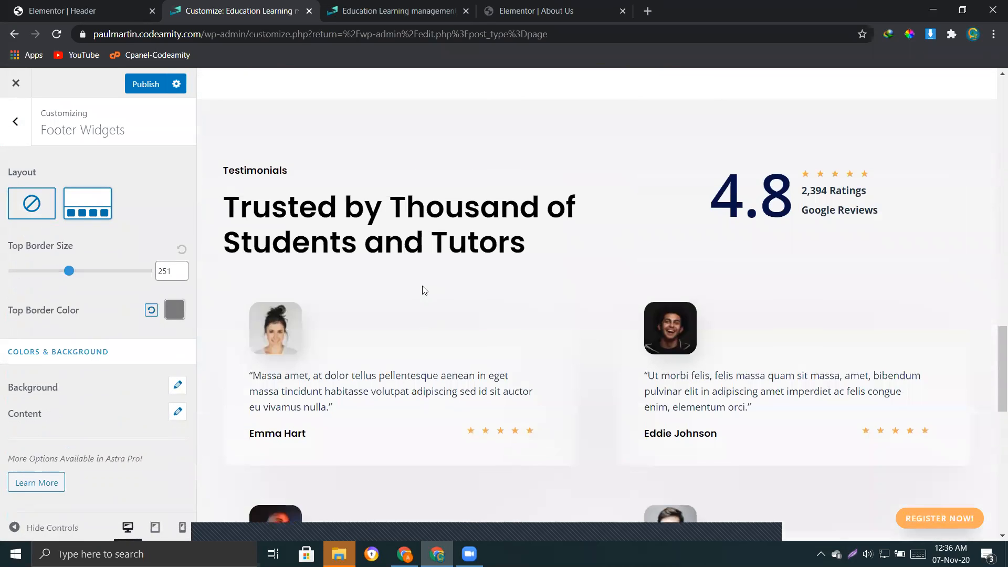
pyautogui.scroll(5, 427, 288)
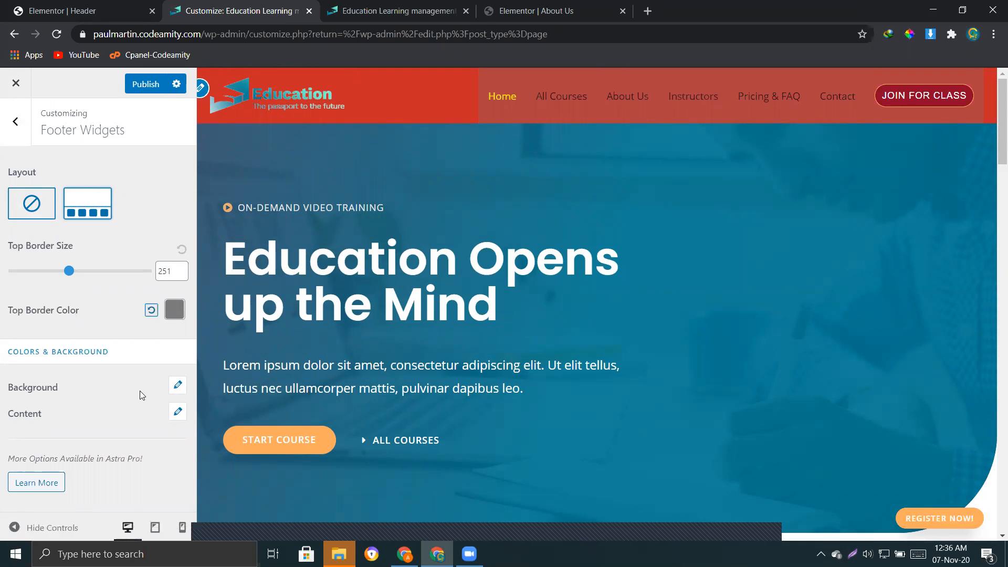
pyautogui.scroll(-20, 627, 403)
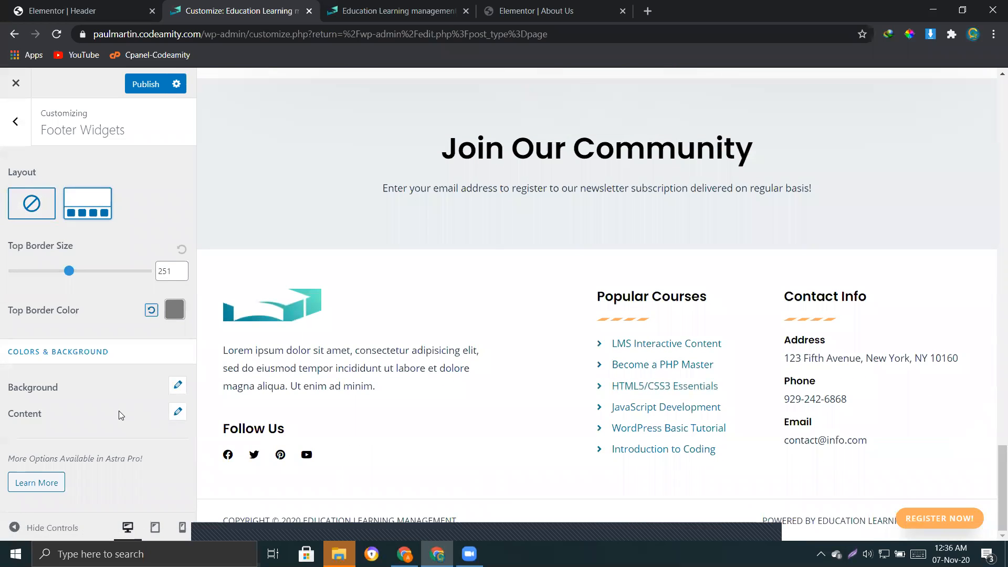
pyautogui.click(177, 386)
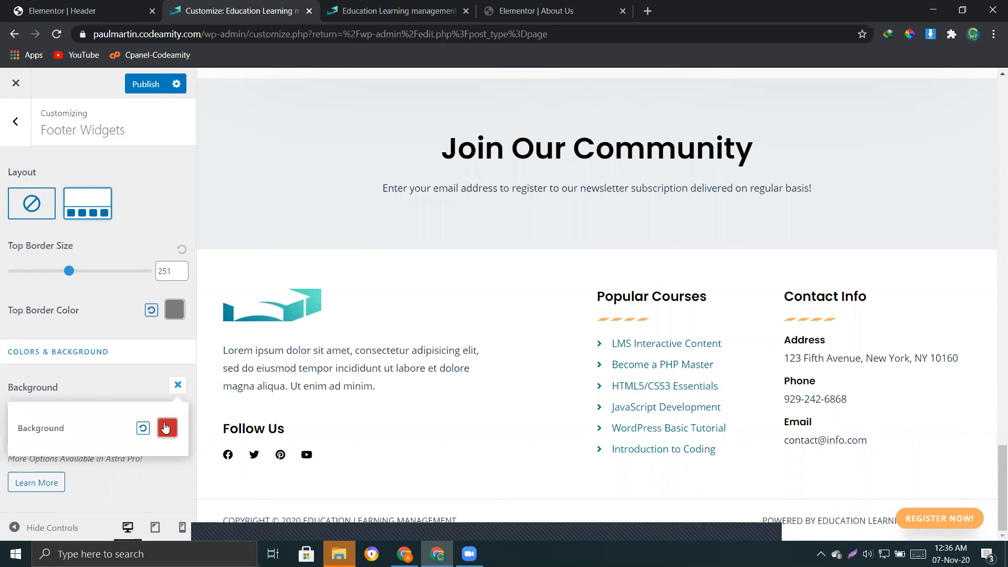
pyautogui.click(143, 428)
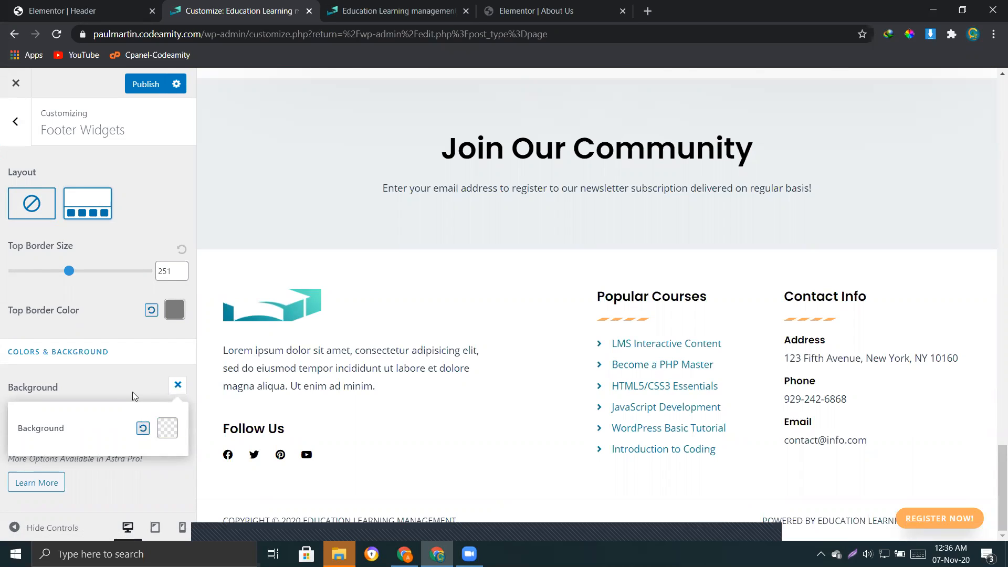
# Step: Look at the footer widgets' Content color settings, including the title color for the normal state
pyautogui.click(178, 413)
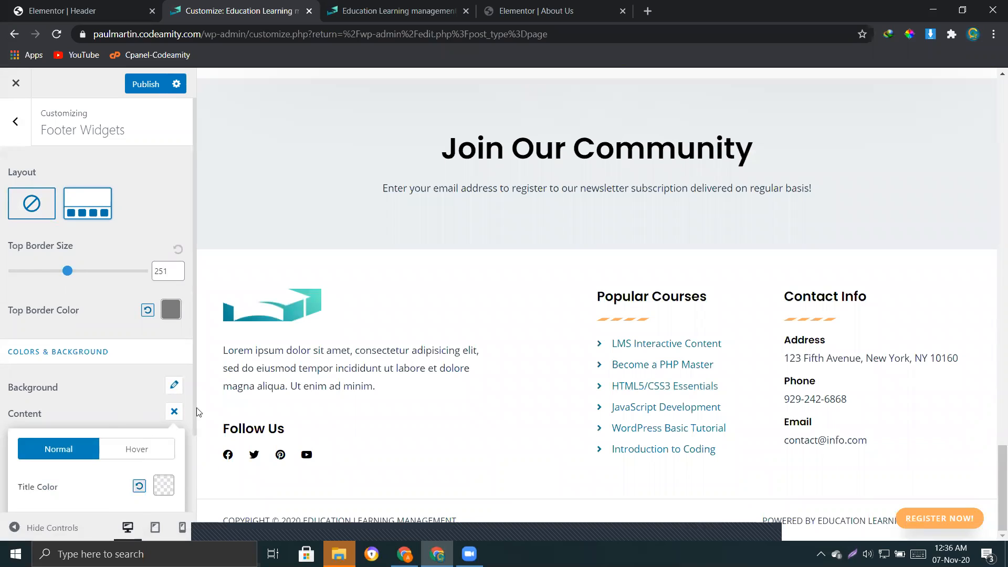
pyautogui.click(162, 488)
pyautogui.moveTo(109, 509); pyautogui.dragTo(80, 511)
pyautogui.click(119, 414)
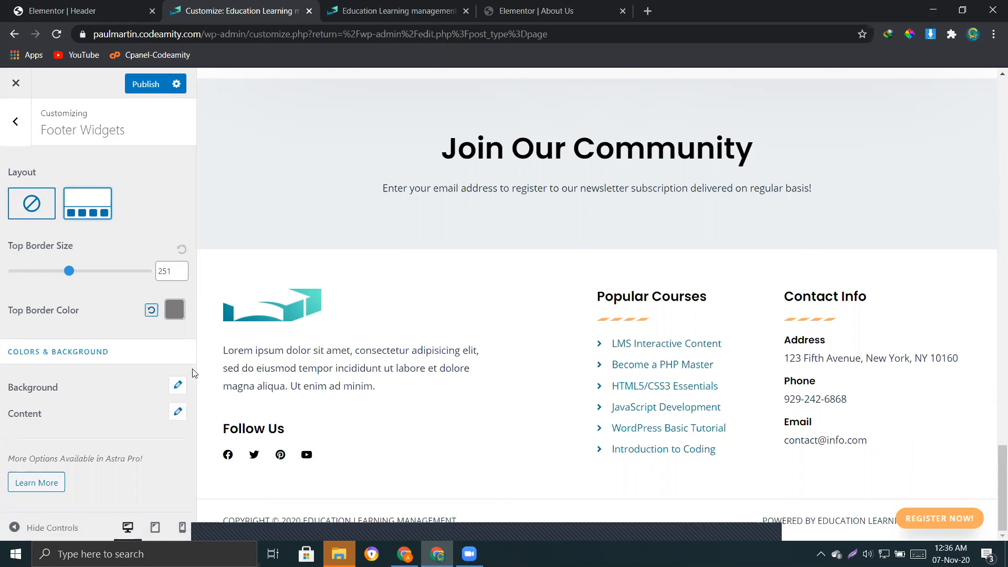
pyautogui.scroll(10, 496, 365)
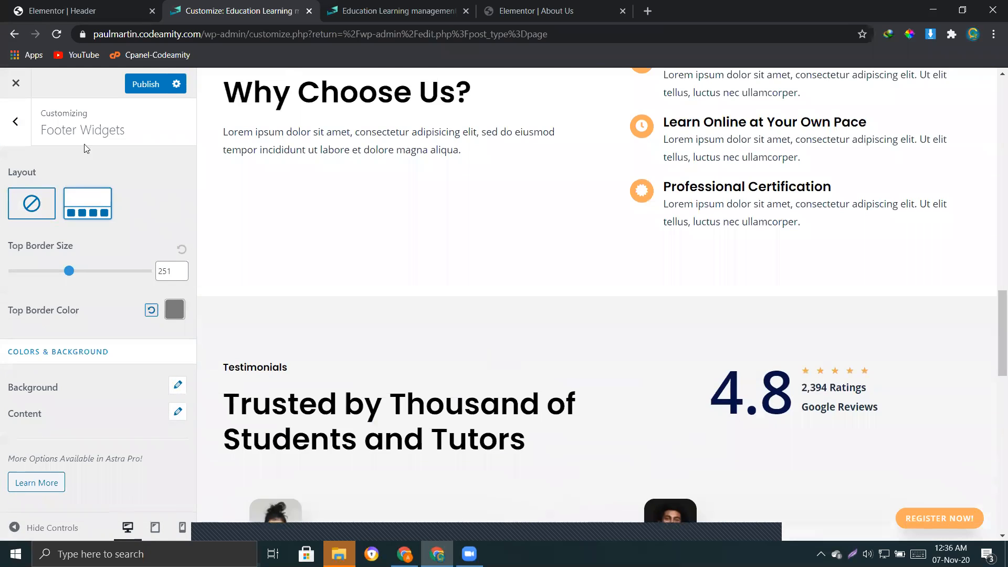
# Step: Open the Footer Bar settings and compare the Section 1 and Section 2 custom texts with the footer in the preview
pyautogui.click(20, 121)
pyautogui.click(71, 202)
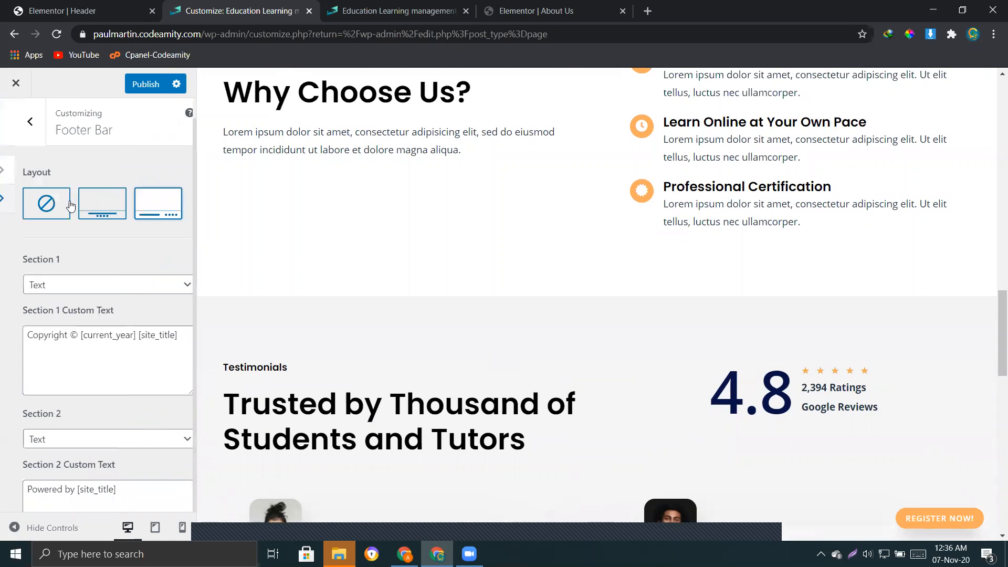
pyautogui.scroll(-10, 524, 261)
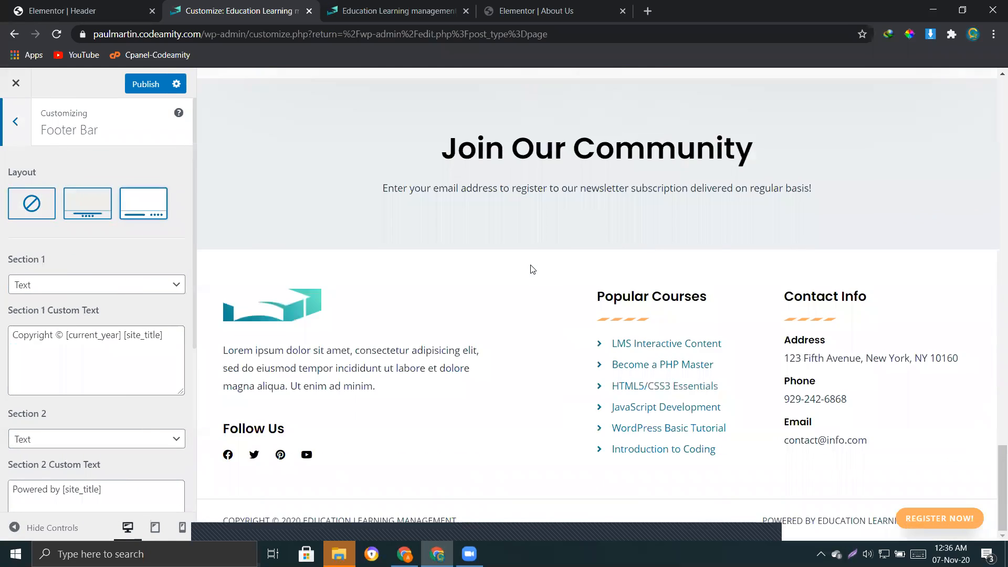
pyautogui.moveTo(18, 342); pyautogui.dragTo(168, 342)
pyautogui.click(172, 349)
pyautogui.click(223, 523)
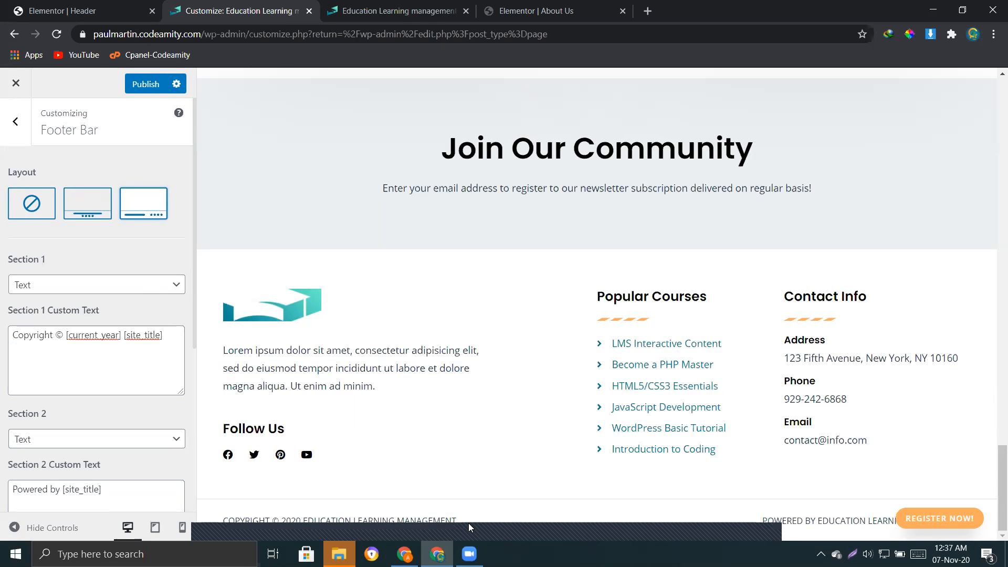
pyautogui.scroll(-1, 134, 443)
pyautogui.scroll(-4, 134, 443)
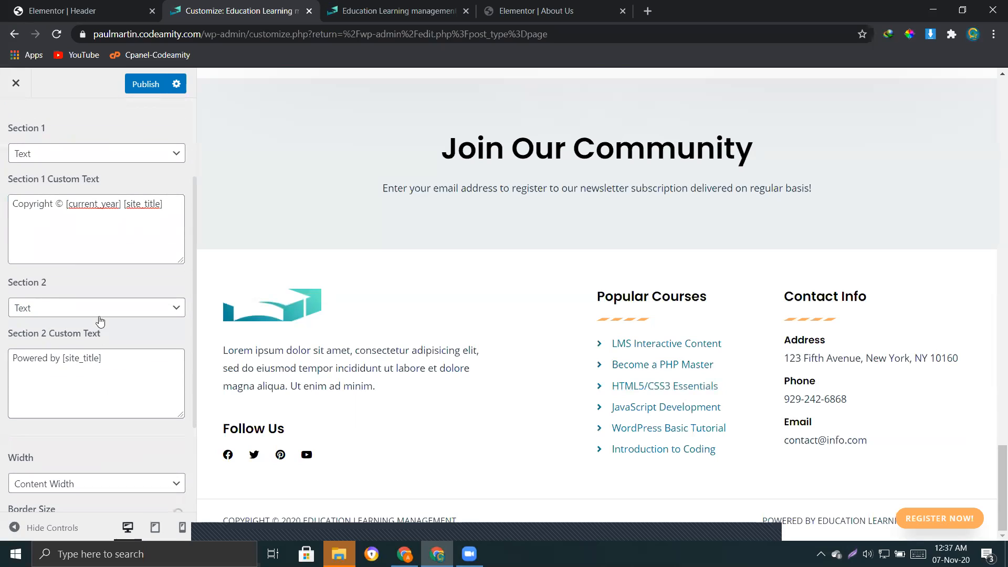
pyautogui.click(117, 360)
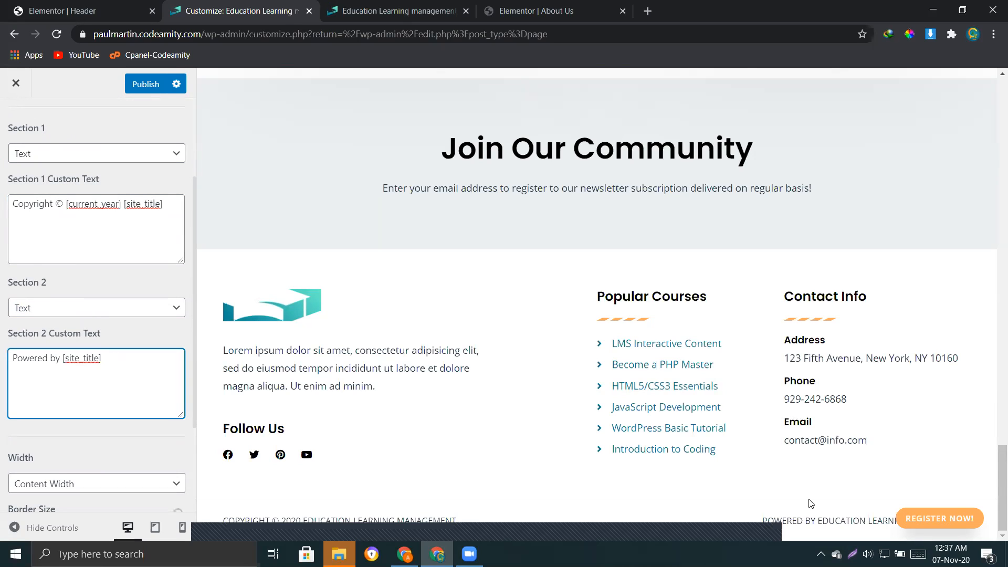
pyautogui.click(757, 522)
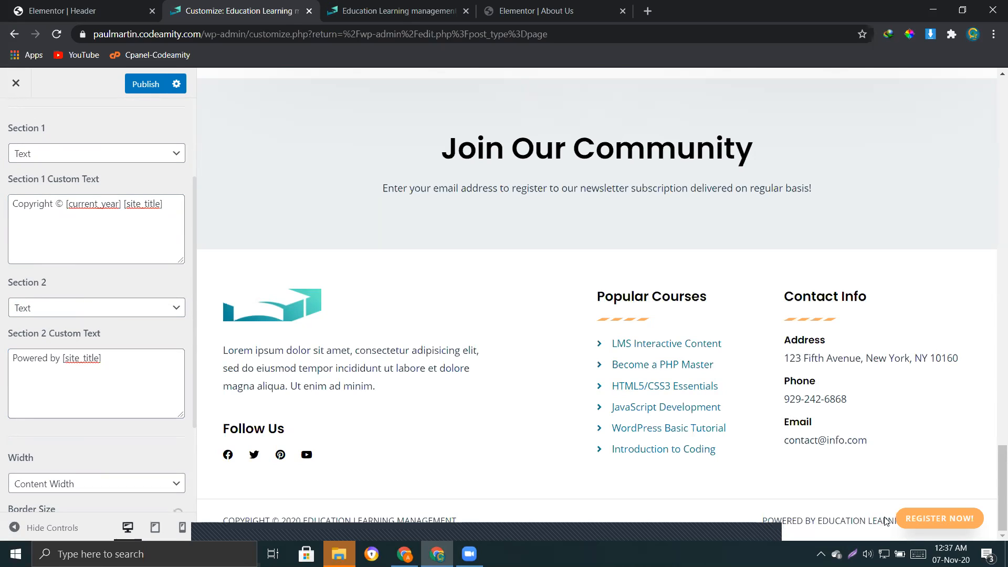
pyautogui.scroll(-5, 109, 451)
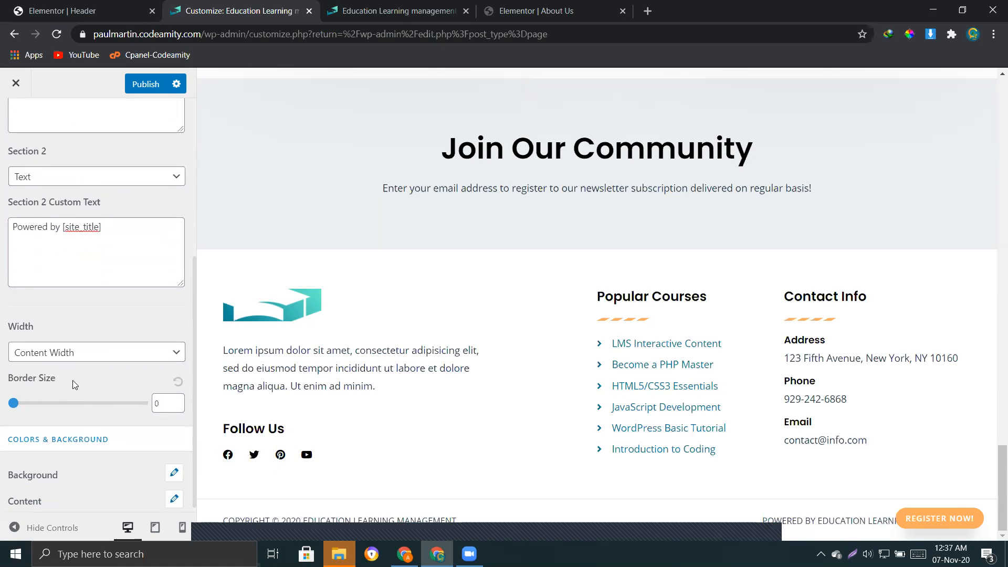
# Step: Set the footer bar's border size to 30, trying Full Width and returning the width to Content Width
pyautogui.moveTo(15, 398)
pyautogui.mouseDown()
pyautogui.moveTo(82, 401)
pyautogui.moveTo(11, 405)
pyautogui.moveTo(21, 403)
pyautogui.mouseUp()
pyautogui.click(66, 349)
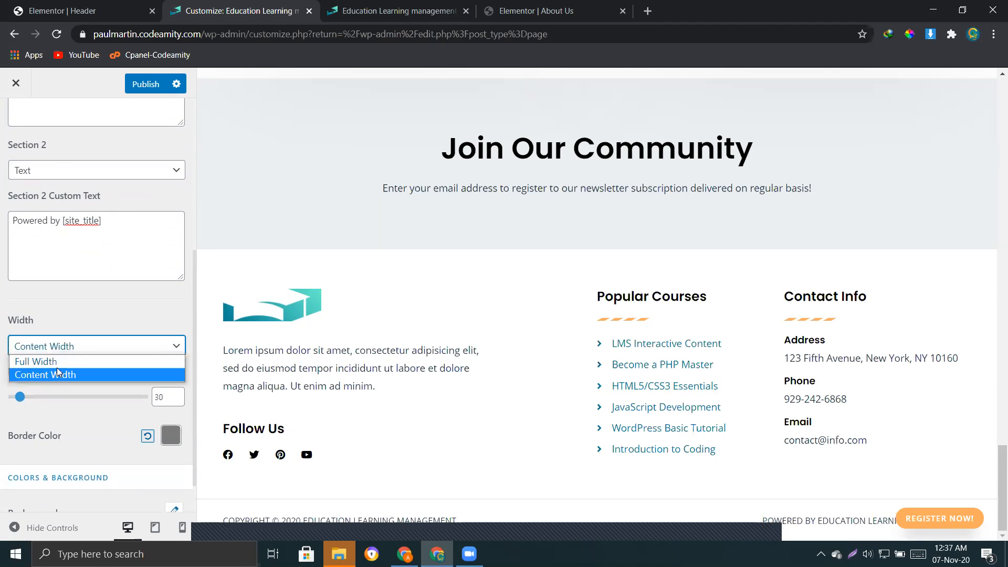
pyautogui.click(57, 363)
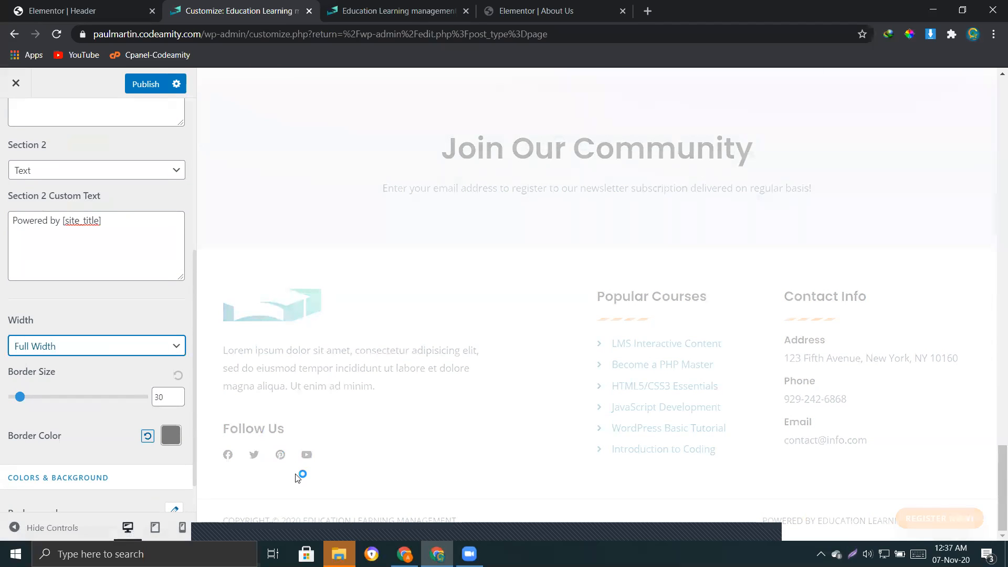
pyautogui.click(67, 350)
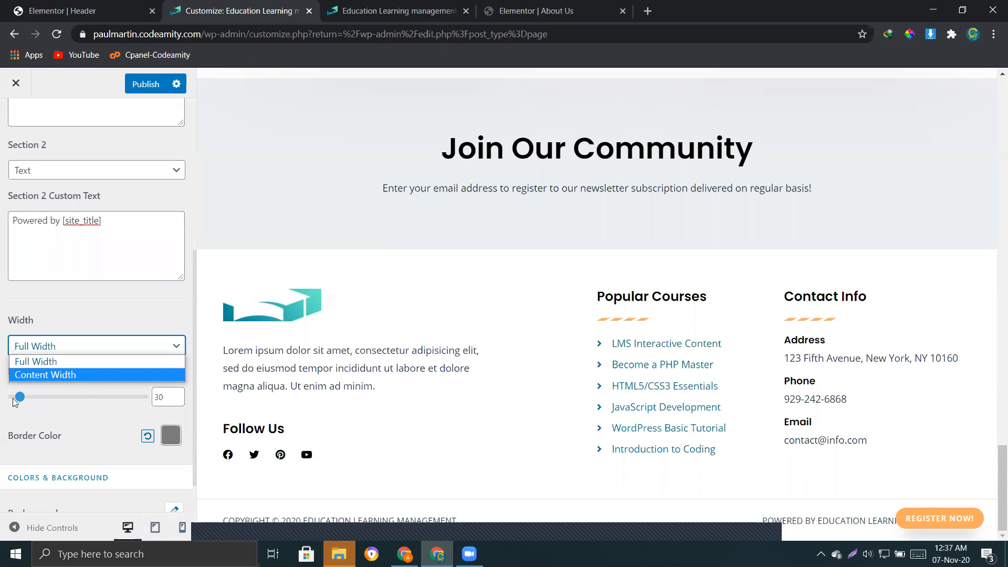
pyautogui.click(42, 373)
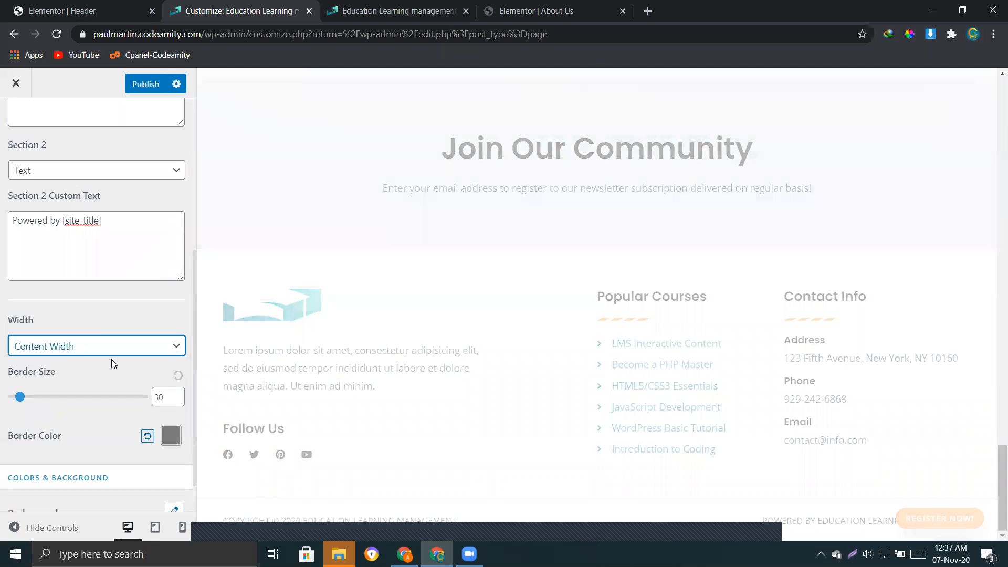
# Step: Review the content type choices for Section 2 of the footer bar
pyautogui.scroll(1, 95, 331)
pyautogui.scroll(4, 95, 331)
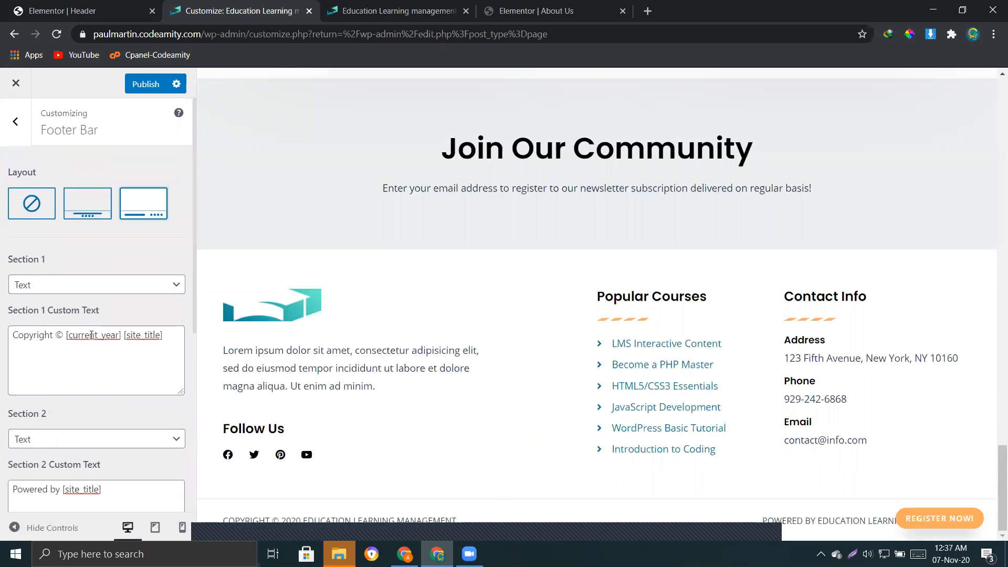
pyautogui.scroll(-1, 80, 400)
pyautogui.click(51, 375)
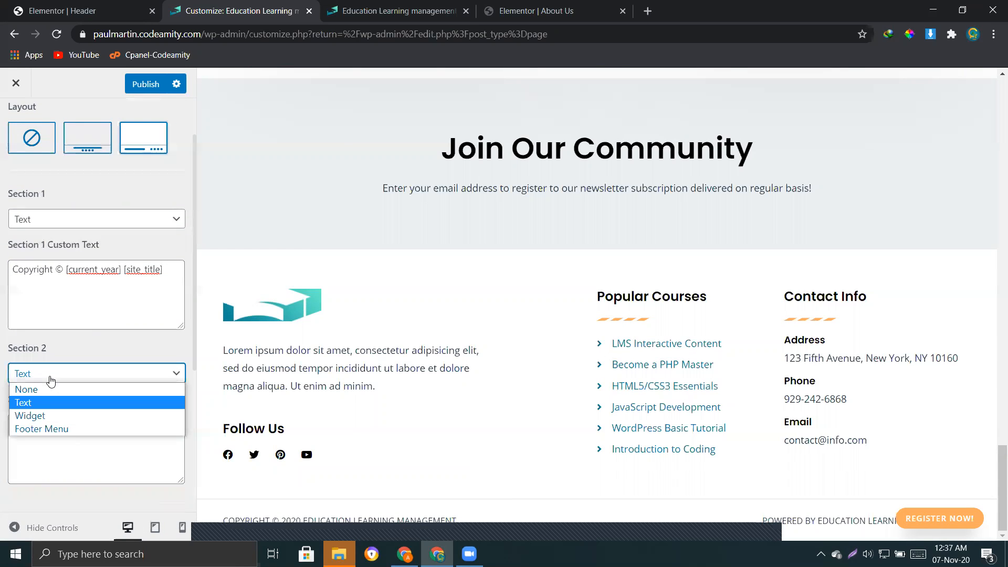
pyautogui.click(51, 380)
pyautogui.scroll(-1, 117, 380)
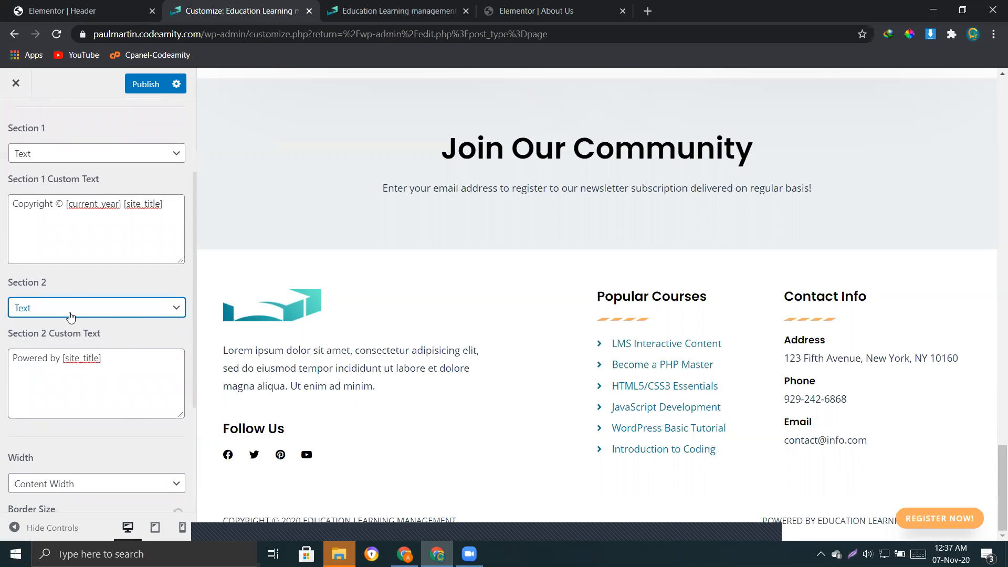
pyautogui.scroll(2, 71, 316)
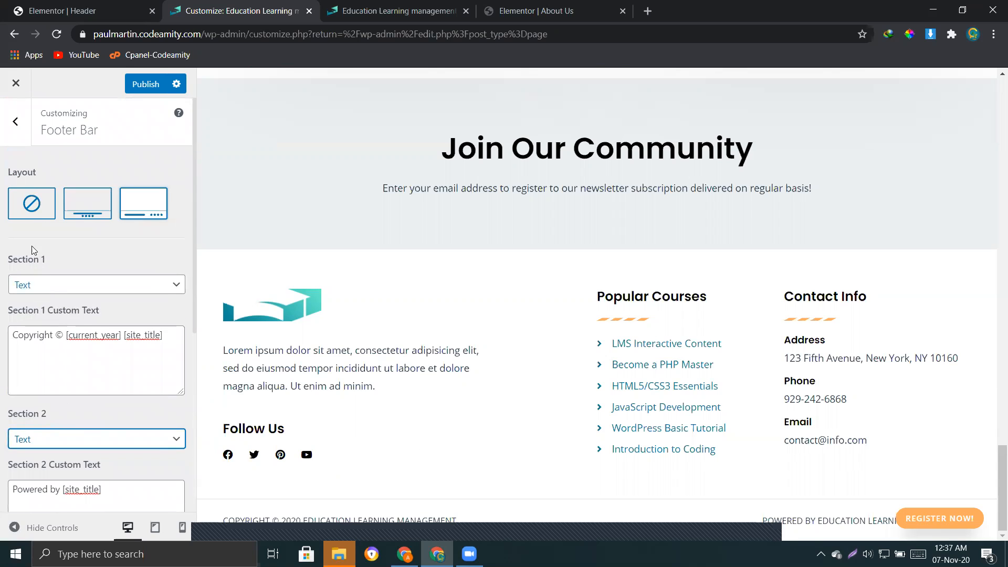
# Step: Try the disabled and the stacked footer bar layouts, and switch back to the side-by-side layout
pyautogui.click(15, 121)
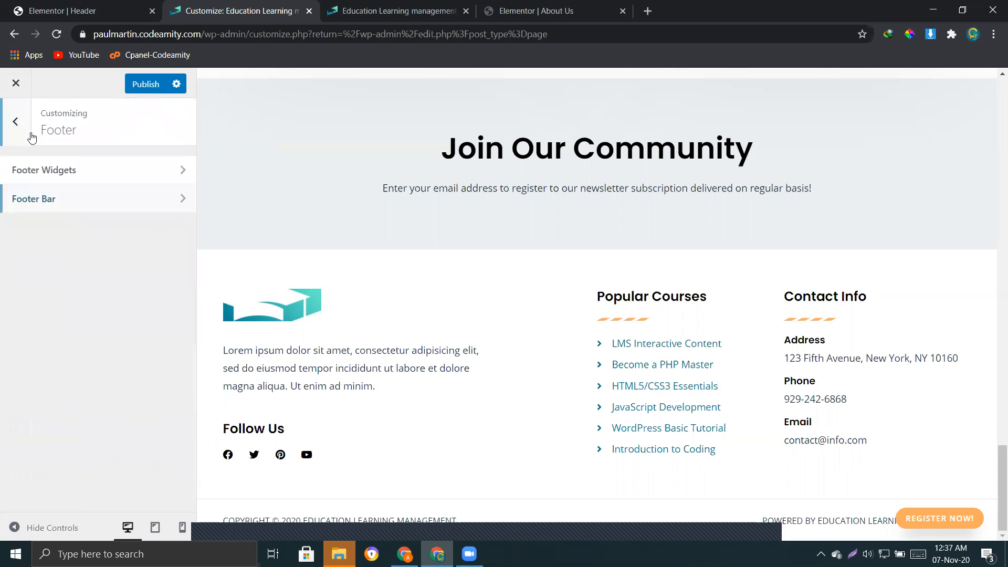
pyautogui.click(53, 205)
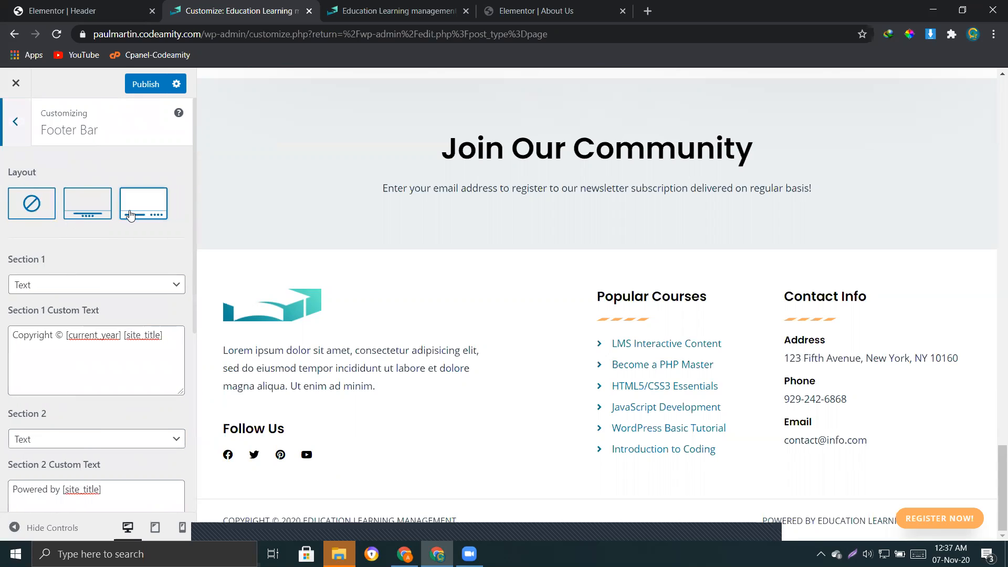
pyautogui.click(42, 209)
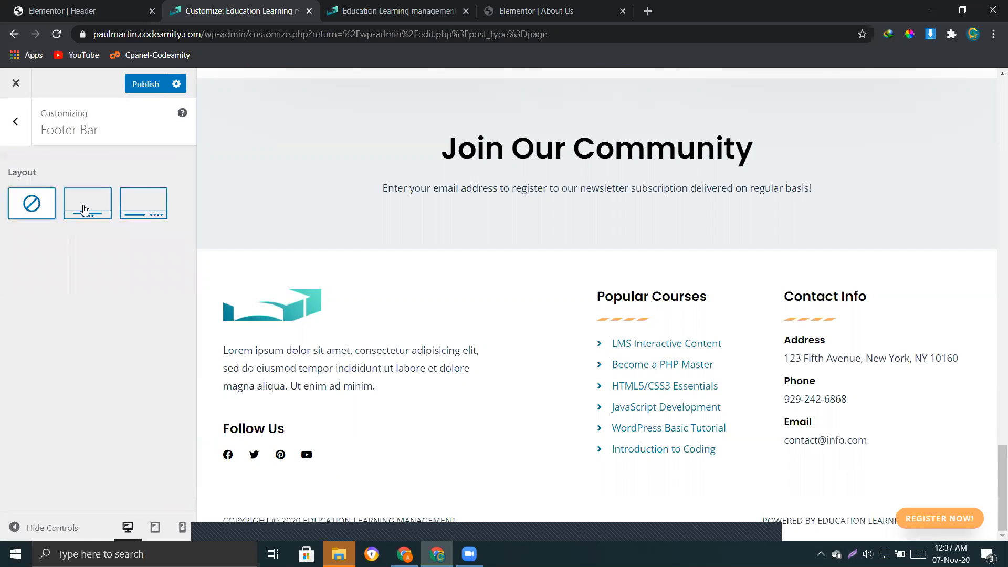
pyautogui.click(82, 210)
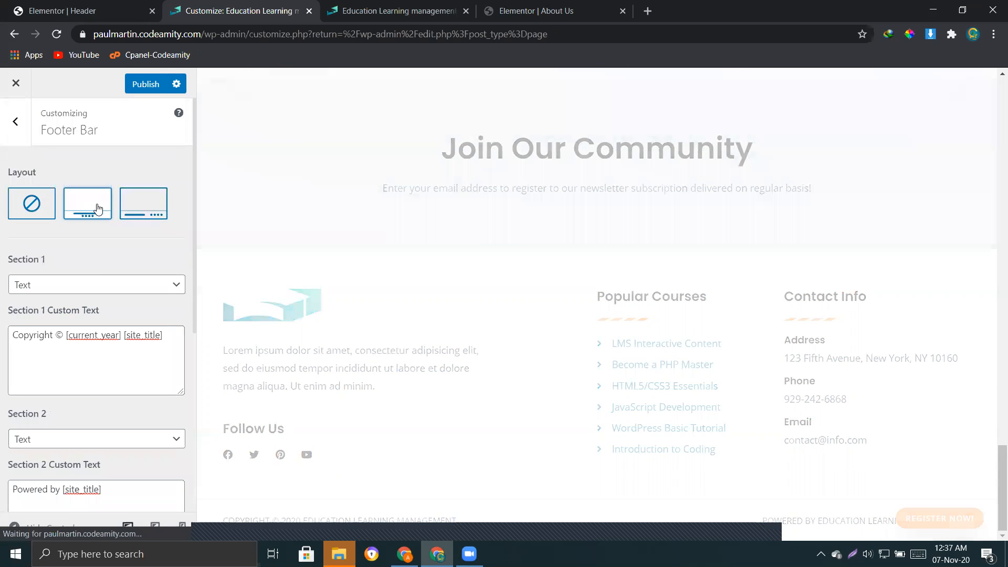
pyautogui.click(145, 208)
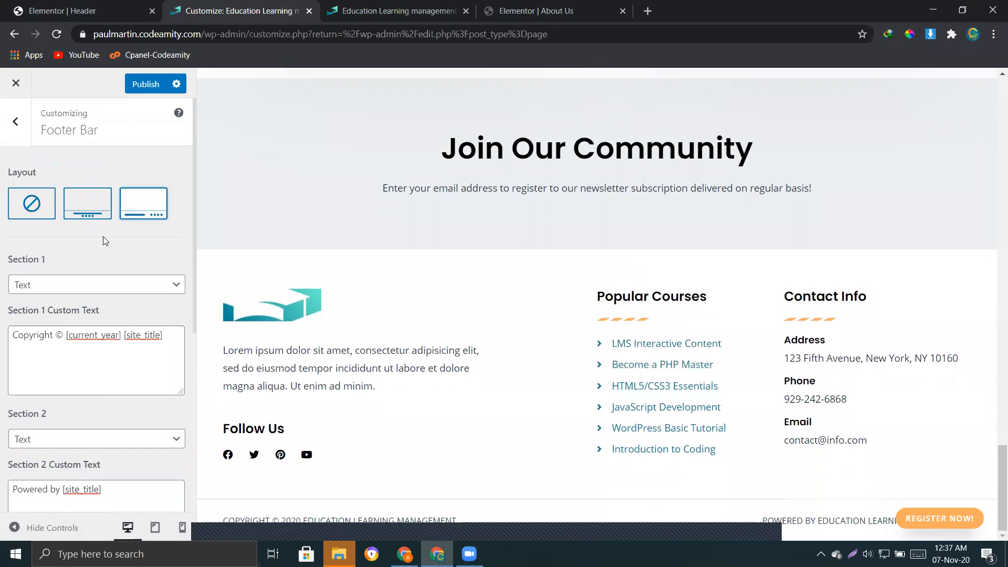
# Step: Examine the footer in the preview and frame its copyright bar with a screen-capture selection, discarding the capture
pyautogui.scroll(18, 429, 138)
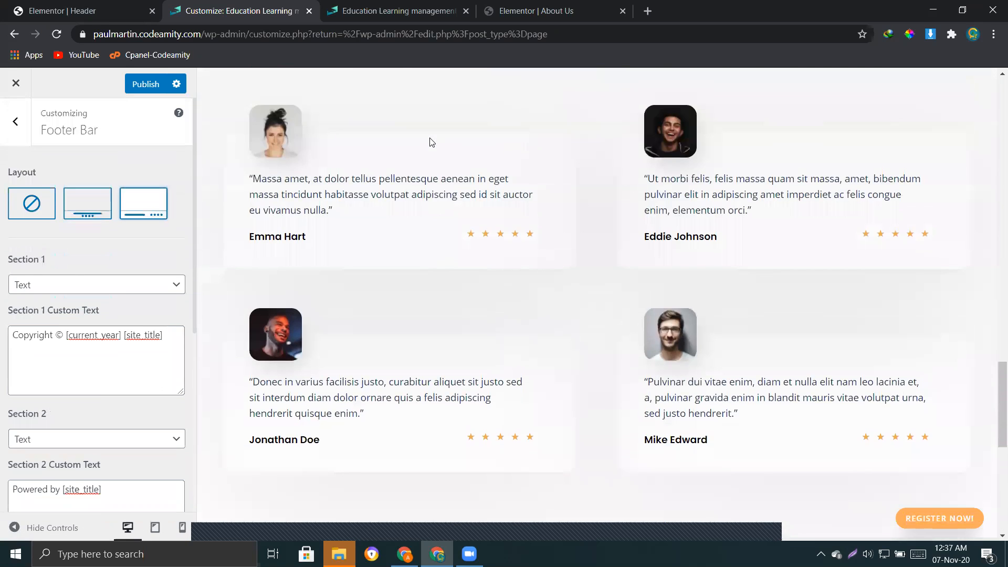
pyautogui.scroll(-8, 630, 158)
pyautogui.scroll(-10, 628, 163)
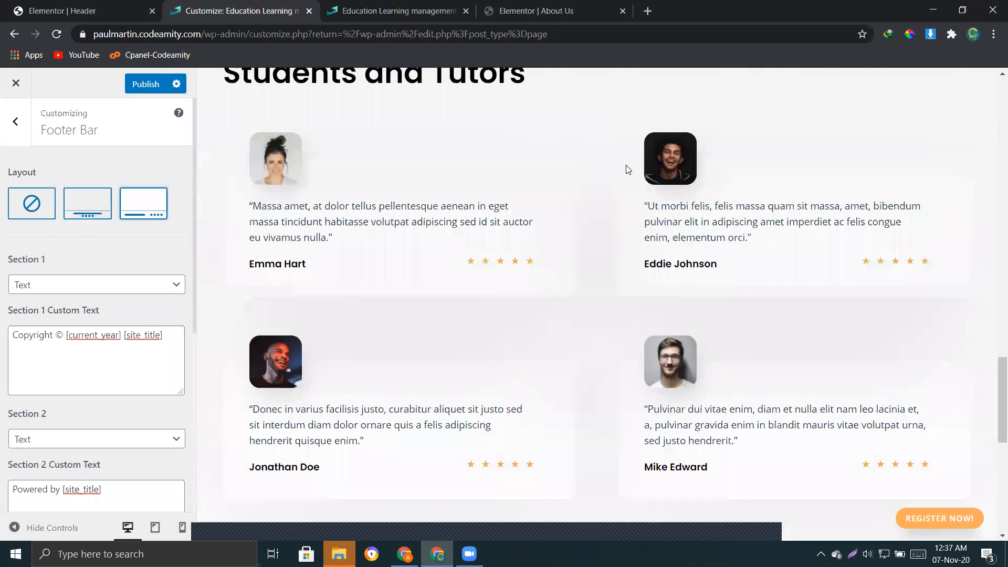
pyautogui.scroll(-5, 131, 263)
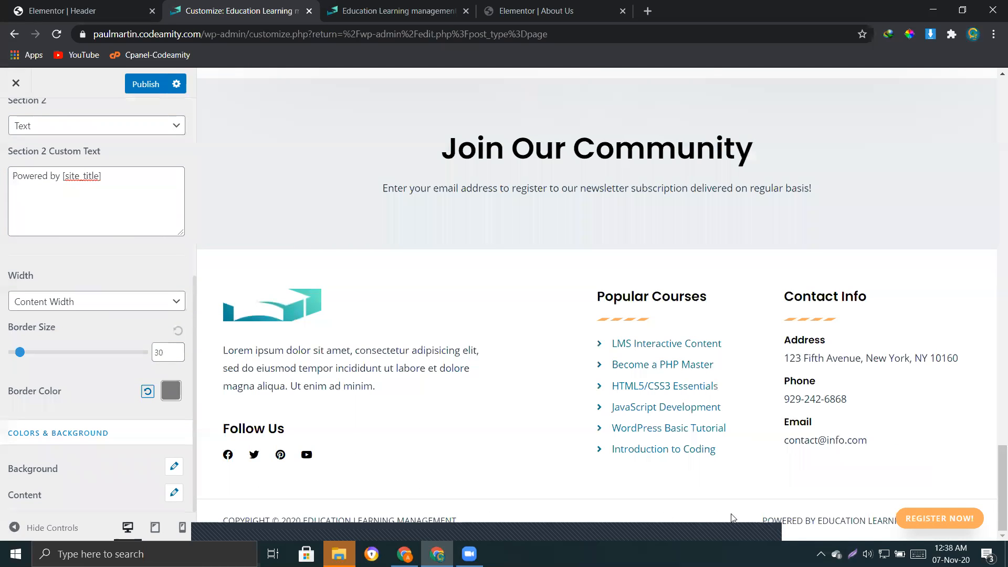
pyautogui.press('Print')
pyautogui.moveTo(198, 499); pyautogui.dragTo(370, 530)
pyautogui.moveTo(438, 529); pyautogui.dragTo(995, 530)
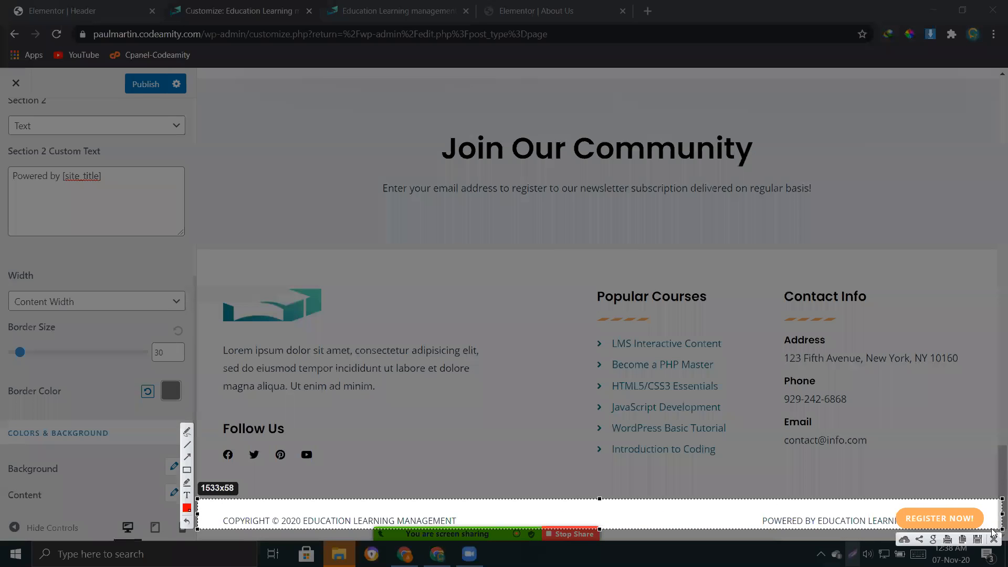
pyautogui.click(995, 541)
# Step: Review the Footer Bar settings and select the whole Section 1 custom text
pyautogui.scroll(5, 117, 237)
pyautogui.scroll(-3, 116, 238)
pyautogui.scroll(3, 98, 292)
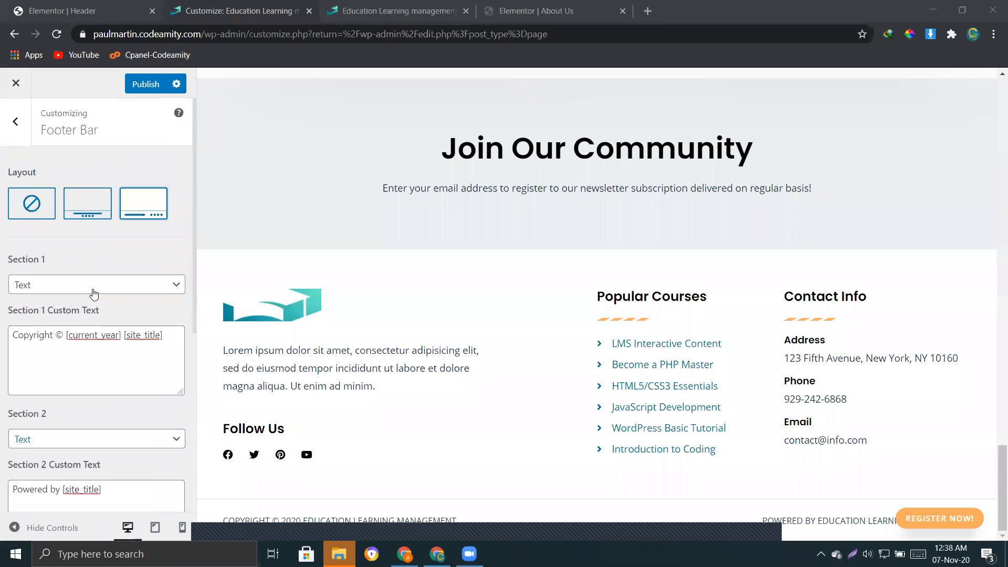
pyautogui.moveTo(41, 130); pyautogui.dragTo(49, 258)
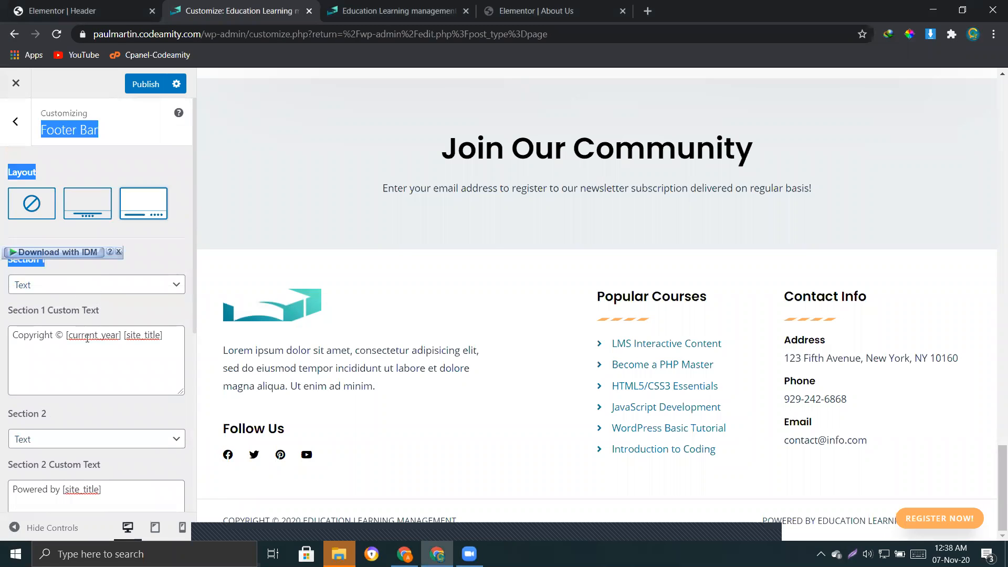
pyautogui.moveTo(172, 340); pyautogui.dragTo(14, 333)
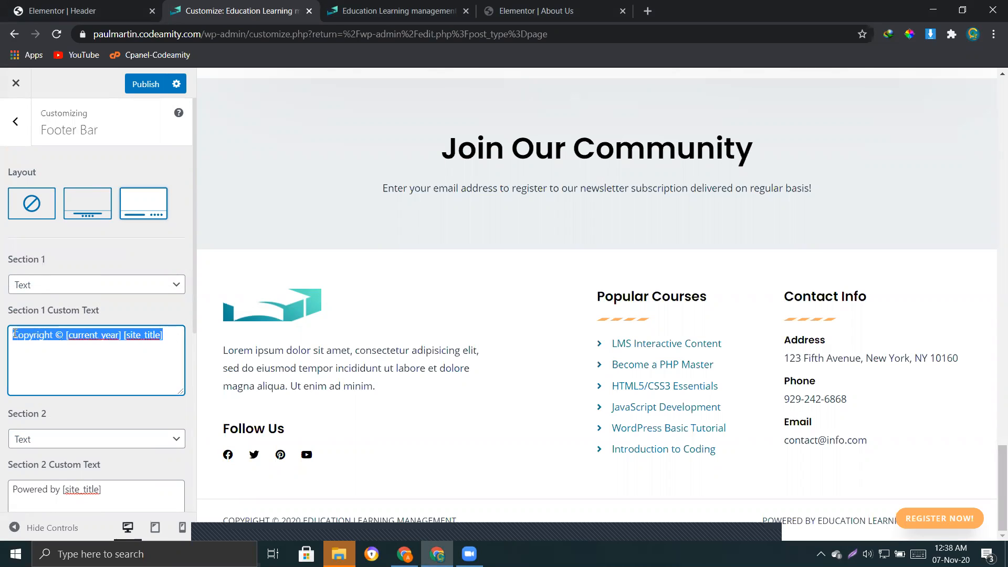
# Step: Review the Section 2 content type in the Footer Bar settings and select its whole custom text
pyautogui.click(36, 338)
pyautogui.click(225, 518)
pyautogui.scroll(-3, 76, 426)
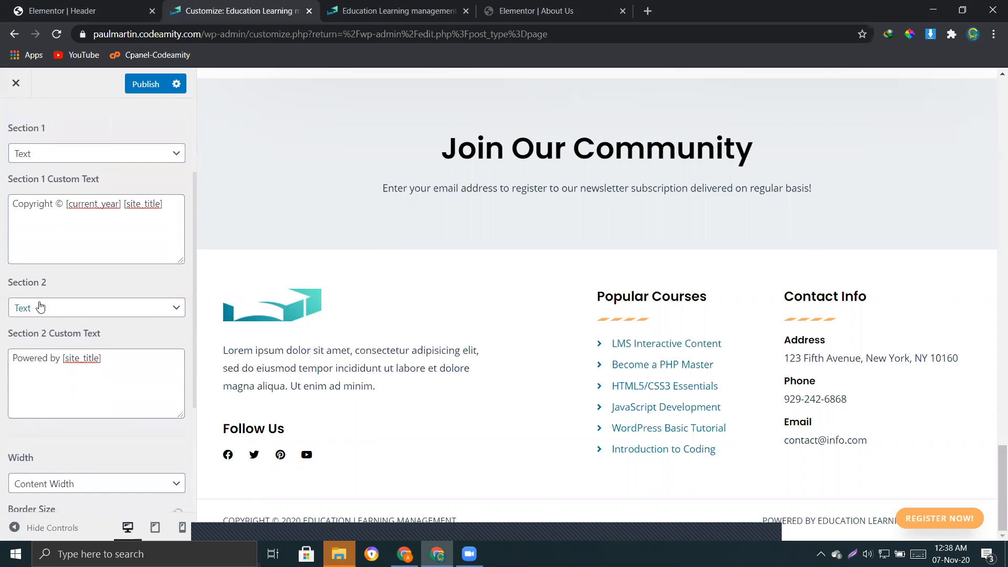
pyautogui.click(64, 313)
pyautogui.click(64, 311)
pyautogui.moveTo(102, 358); pyautogui.dragTo(8, 362)
pyautogui.click(103, 286)
# Step: Try Widget, Footer Menu and None as the footer bar's Section 1 content, and switch back to Text
pyautogui.scroll(2, 105, 262)
pyautogui.click(57, 220)
pyautogui.click(48, 261)
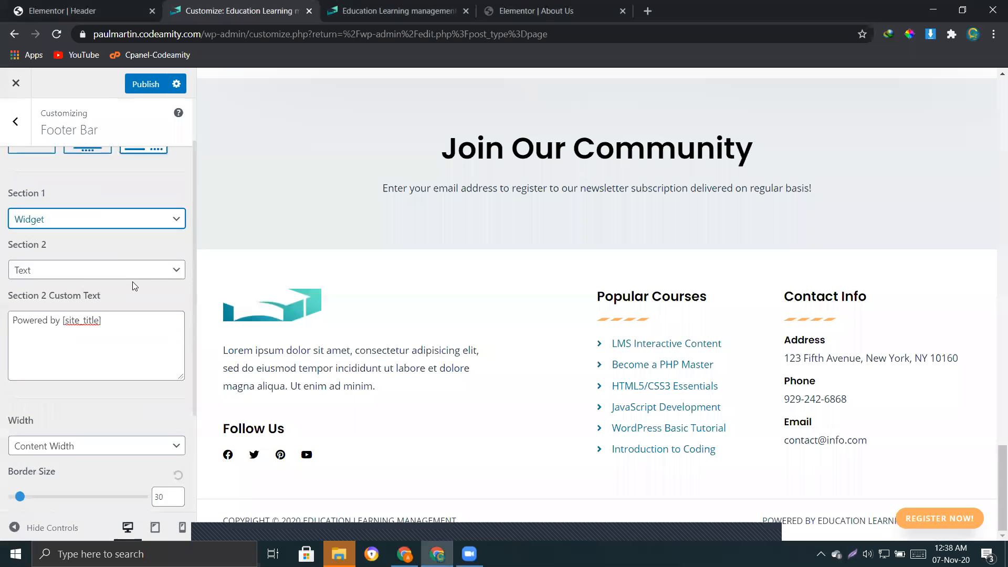
pyautogui.click(58, 226)
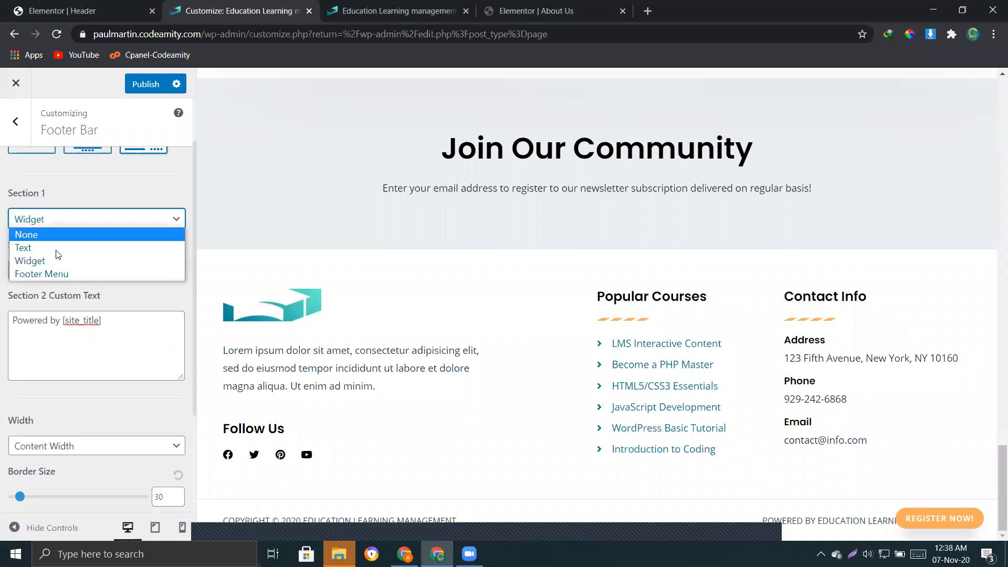
pyautogui.click(54, 273)
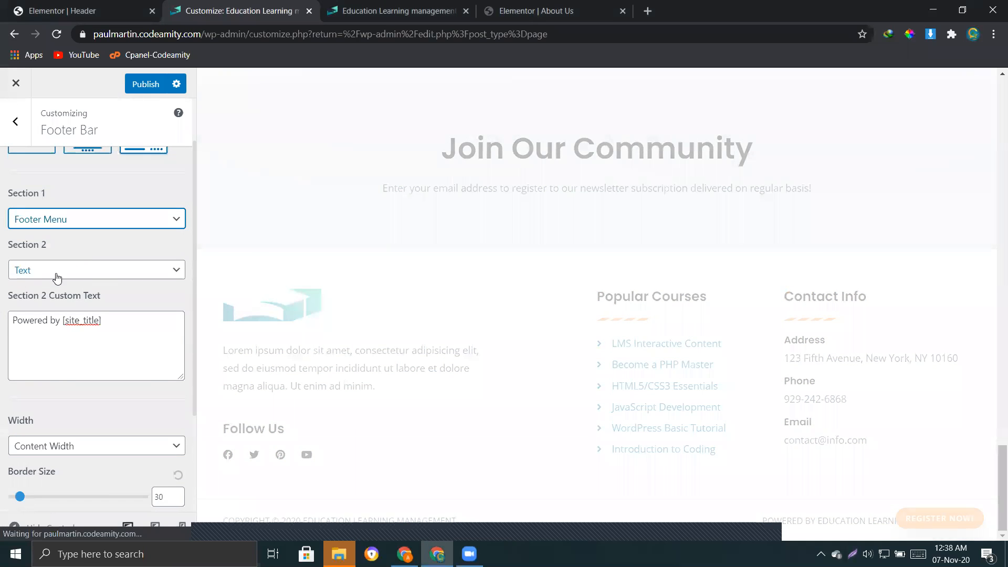
pyautogui.click(96, 230)
pyautogui.click(79, 232)
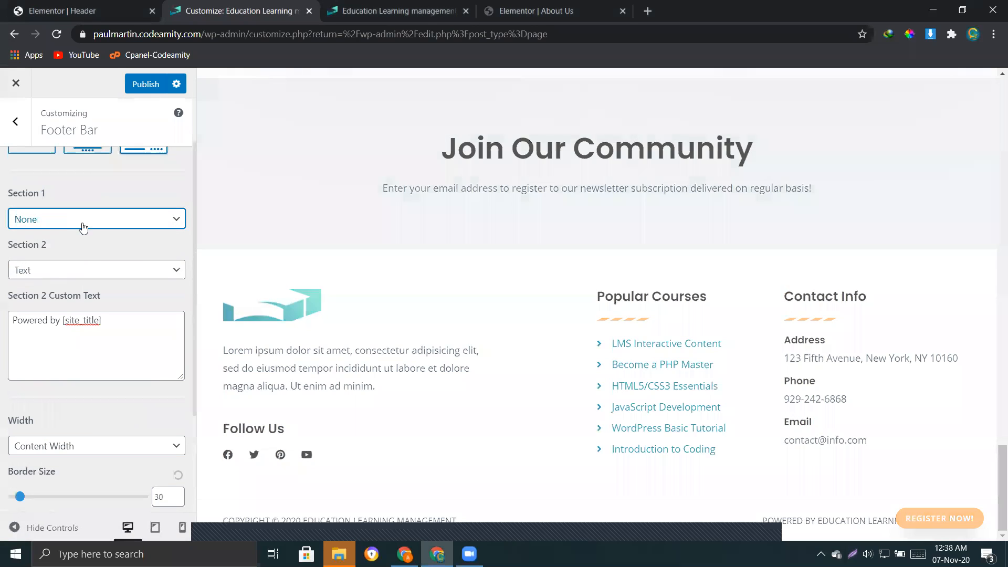
pyautogui.click(82, 227)
pyautogui.click(72, 247)
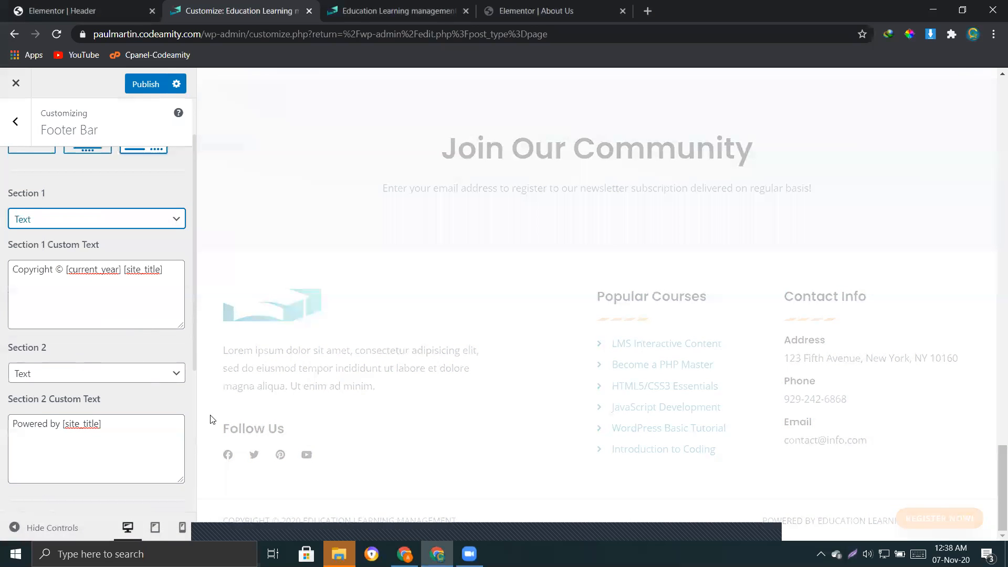
# Step: Review the remaining Footer Bar settings and return to the Customizer's main list of sections
pyautogui.scroll(-5, 10, 394)
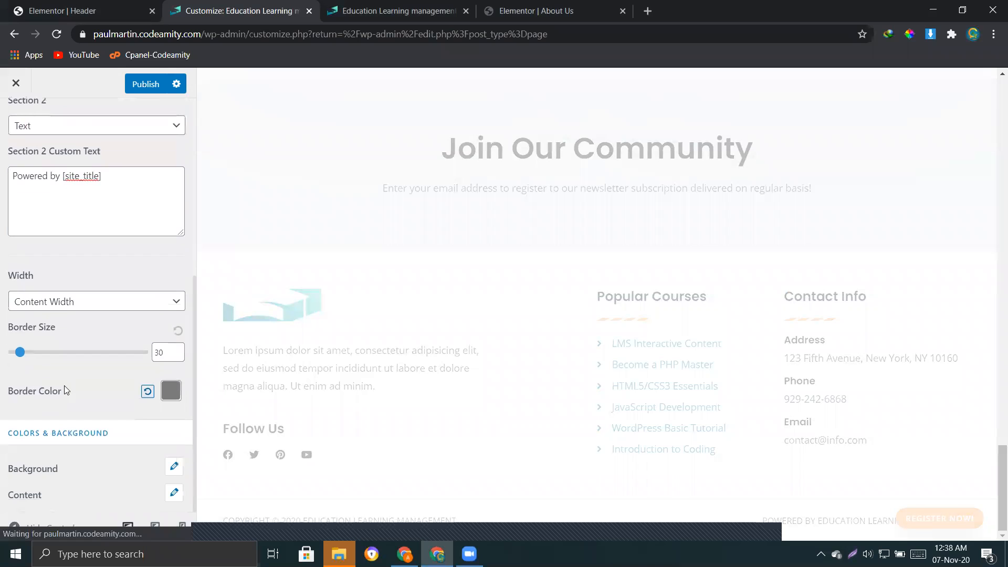
pyautogui.scroll(5, 116, 446)
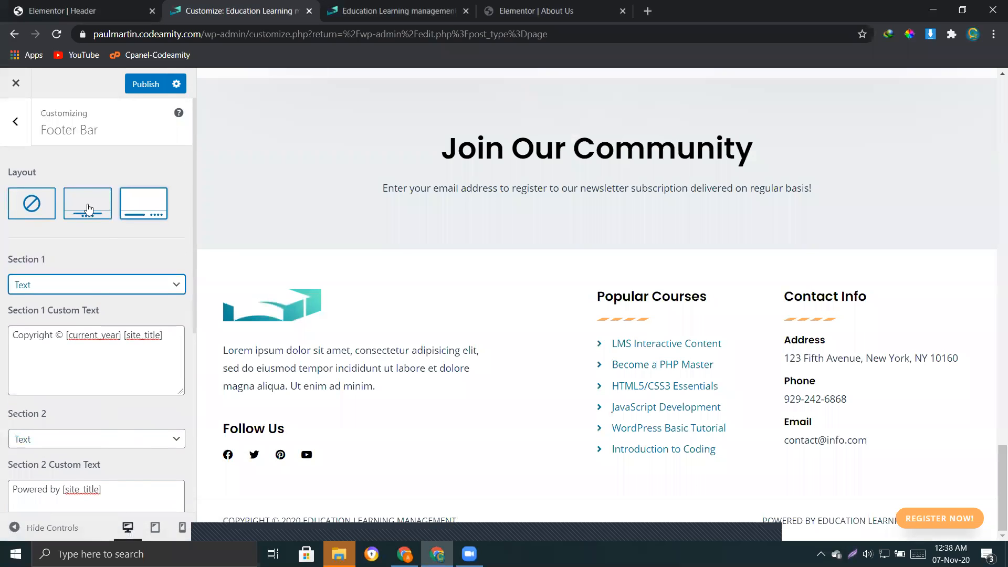
pyautogui.click(15, 121)
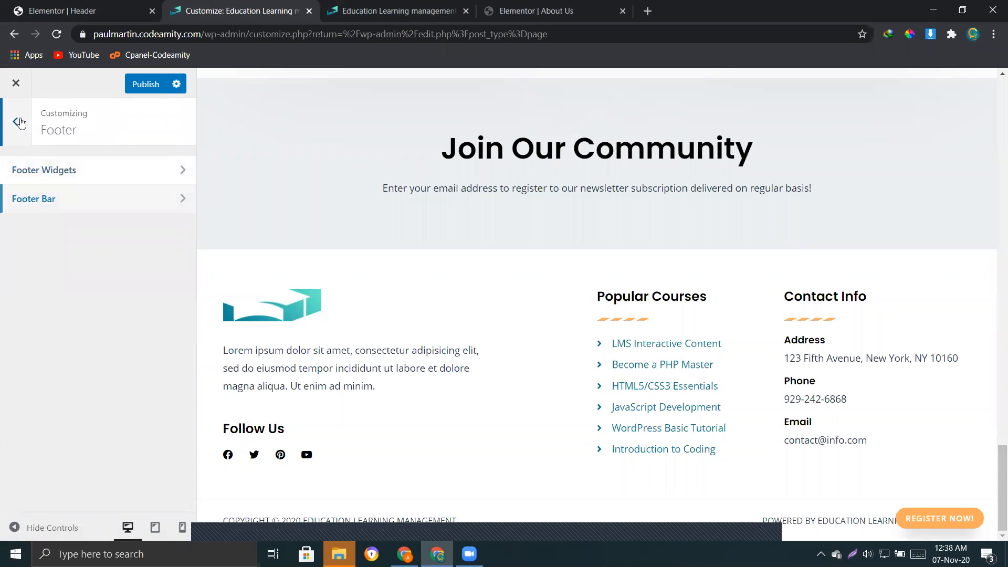
pyautogui.click(16, 120)
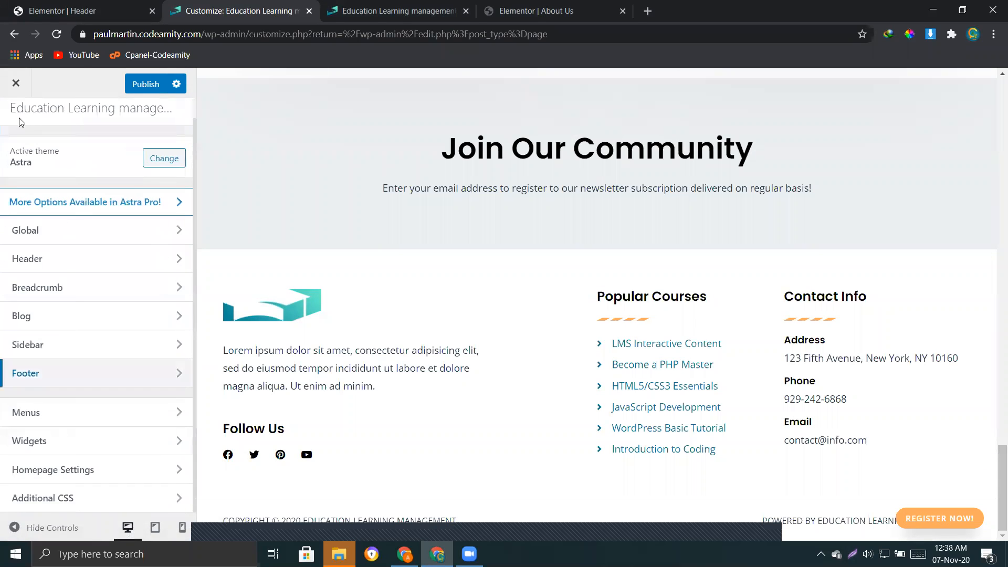
# Step: Review the Menus section and the menus assigned to all theme locations
pyautogui.click(63, 414)
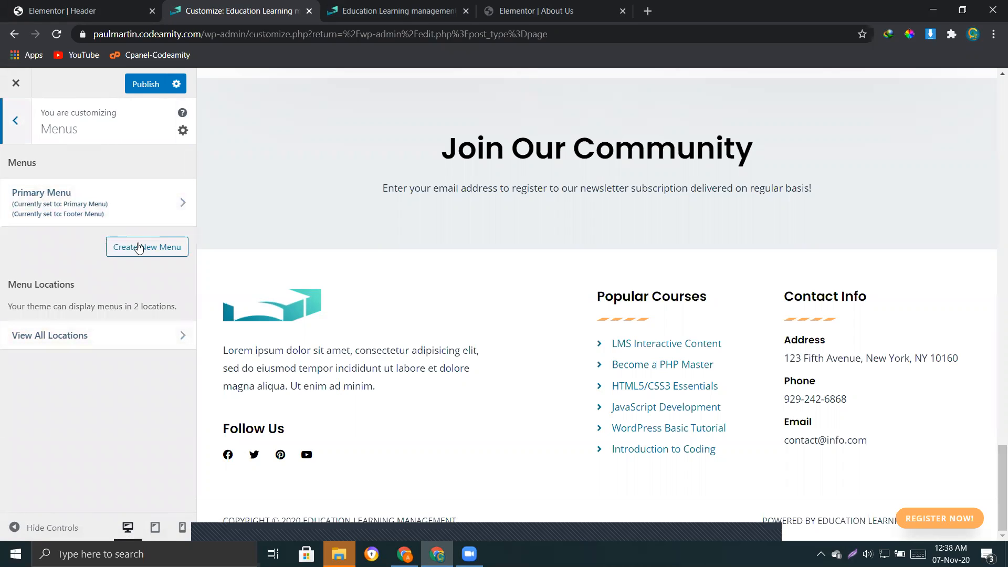
pyautogui.click(87, 336)
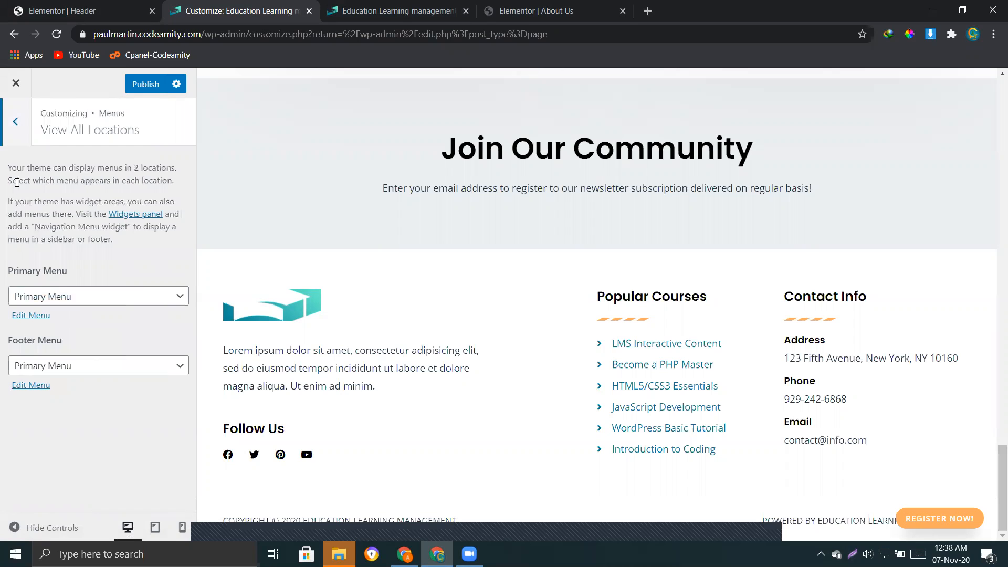
pyautogui.click(12, 137)
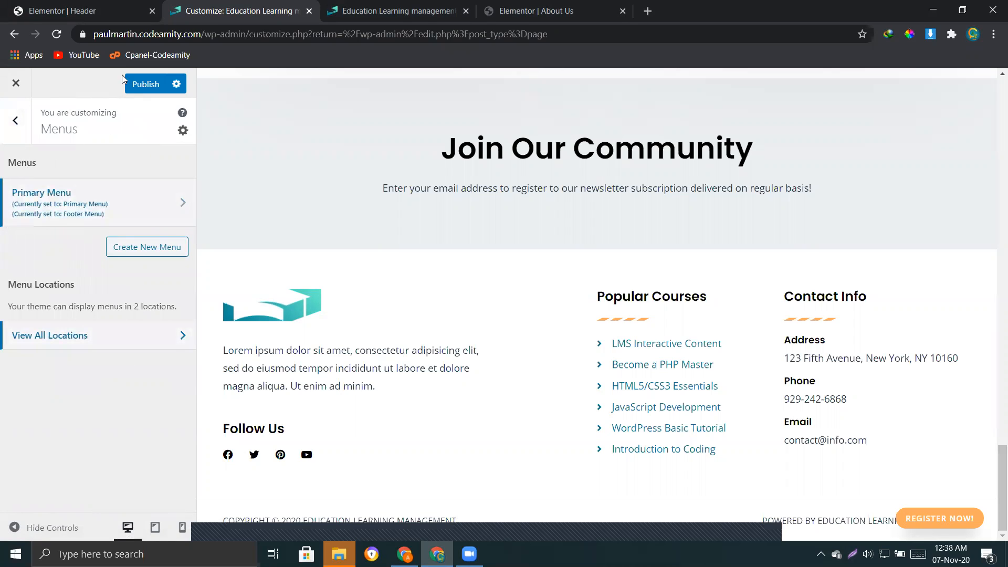
# Step: Exit the Header template's Elementor editor to the WordPress dashboard, view the Appearance options, and return to the Customizer
pyautogui.click(89, 7)
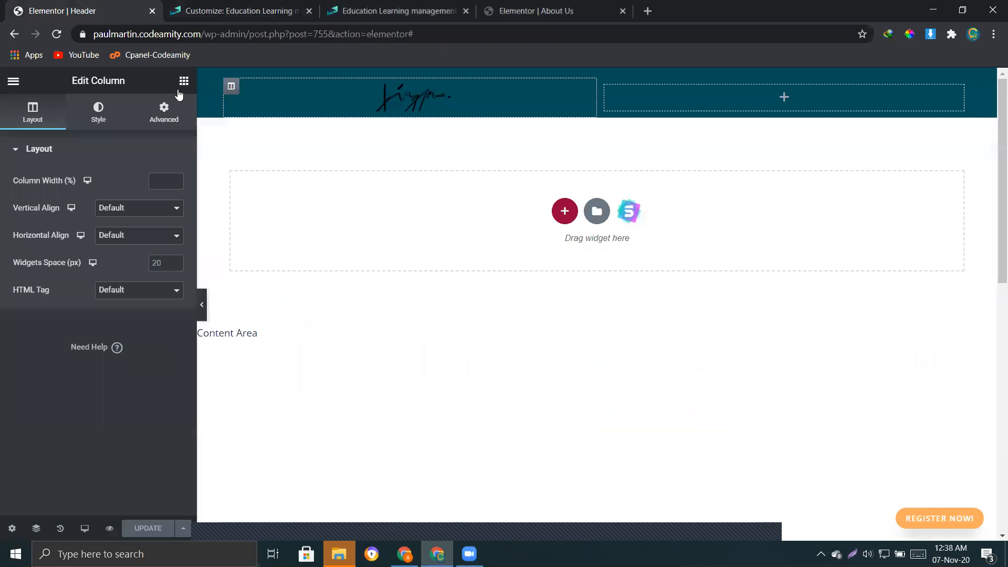
pyautogui.click(14, 82)
pyautogui.click(75, 308)
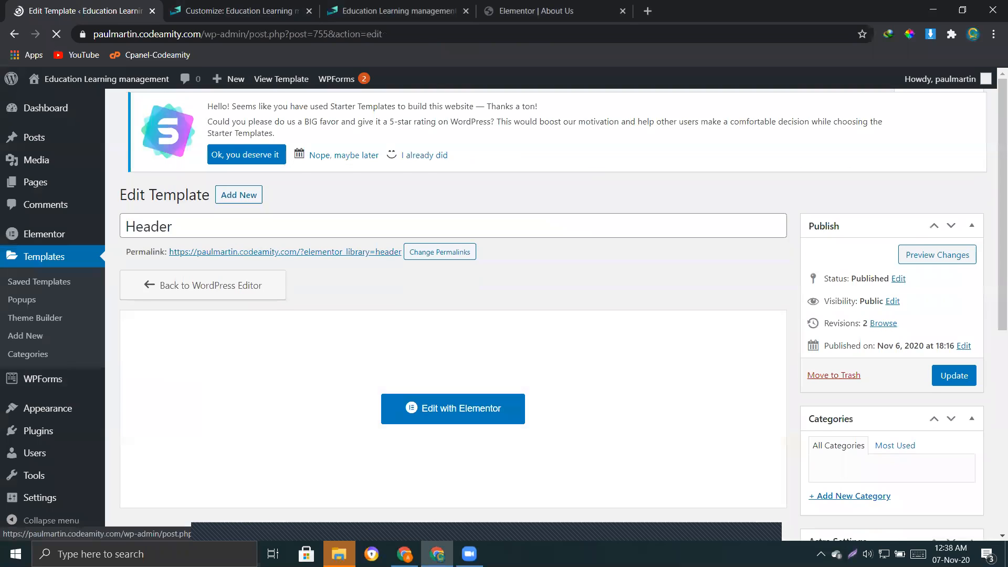
pyautogui.moveTo(39, 412)
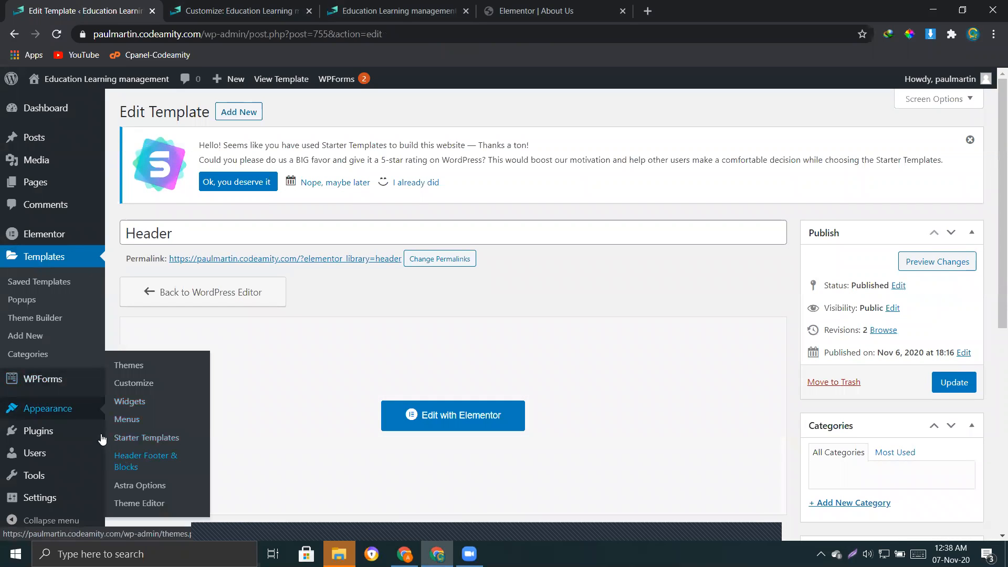
pyautogui.click(221, 10)
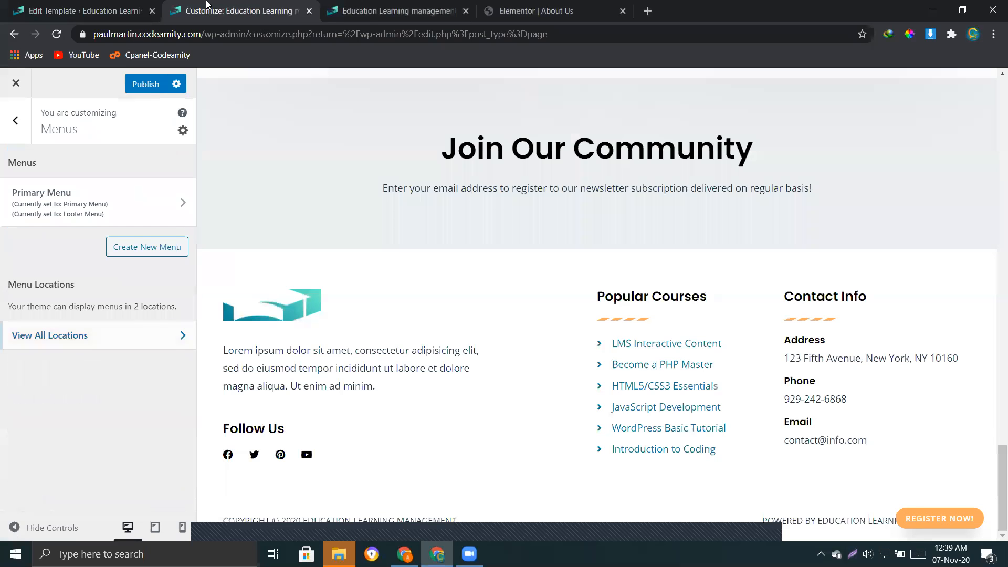
# Step: Look at the new menu form without creating a menu, and look at the Widgets section
pyautogui.click(139, 249)
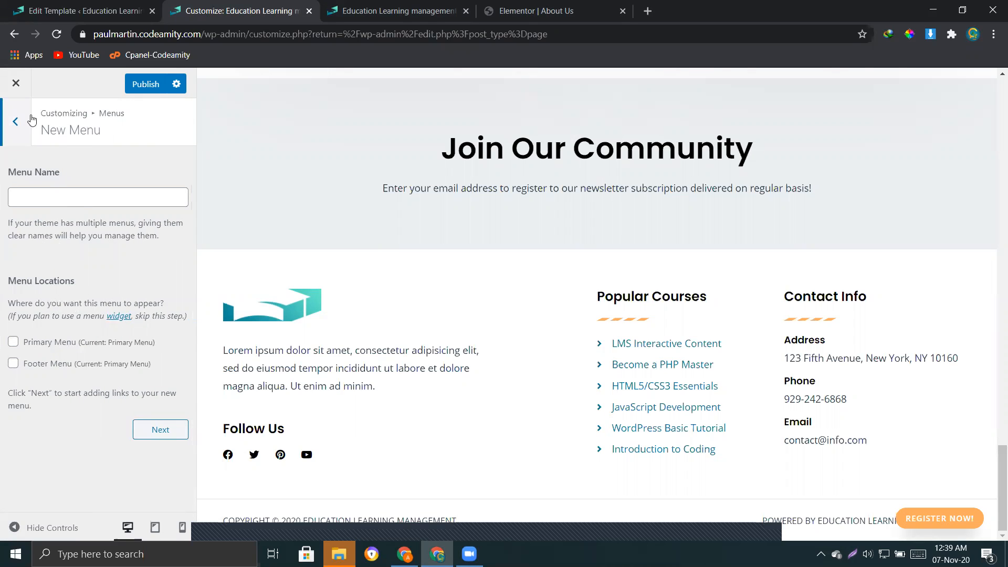
pyautogui.click(16, 124)
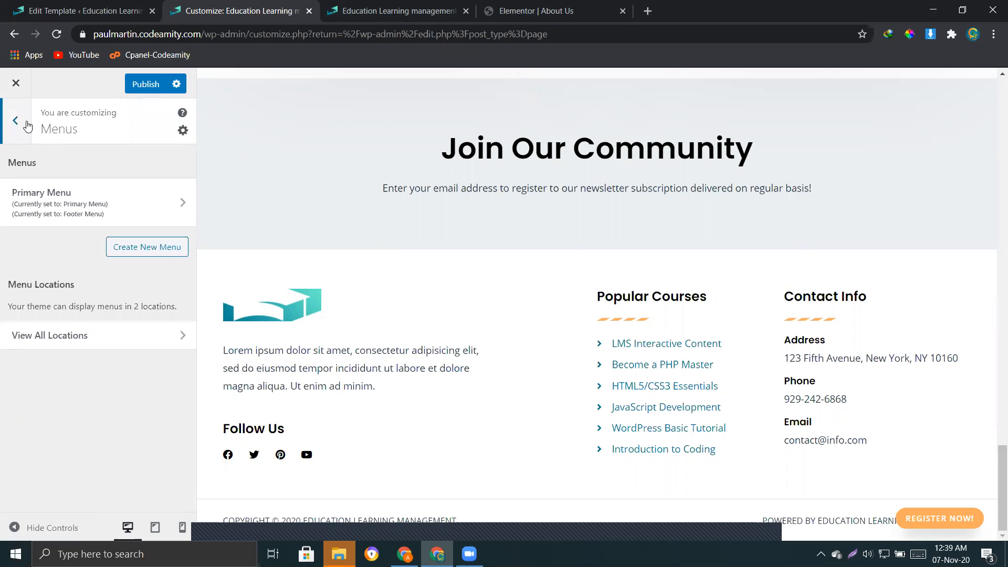
pyautogui.click(28, 126)
pyautogui.click(42, 453)
pyautogui.click(16, 123)
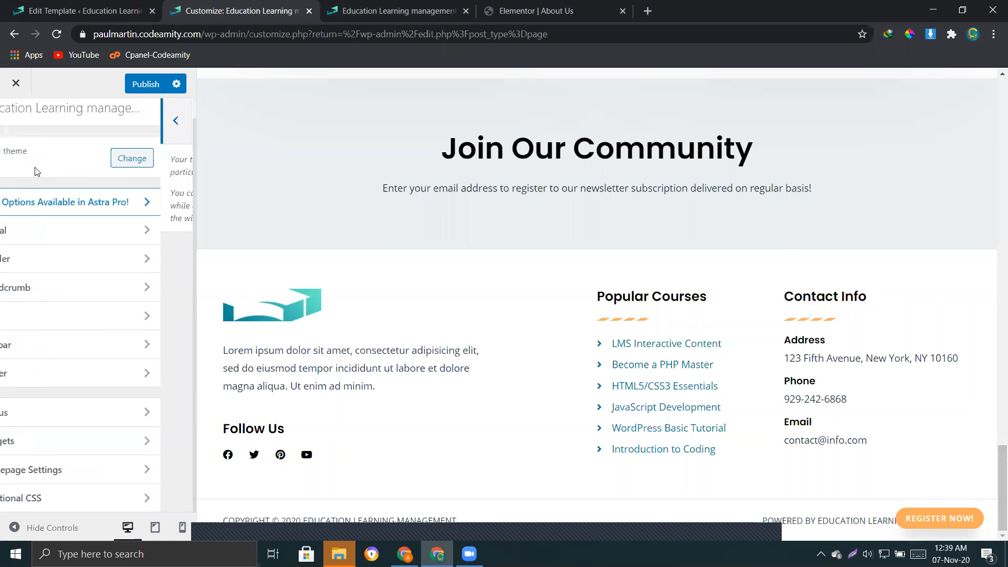
# Step: Open the Customizer's Homepage Settings and the matching Reading settings page in the WordPress dashboard
pyautogui.click(79, 471)
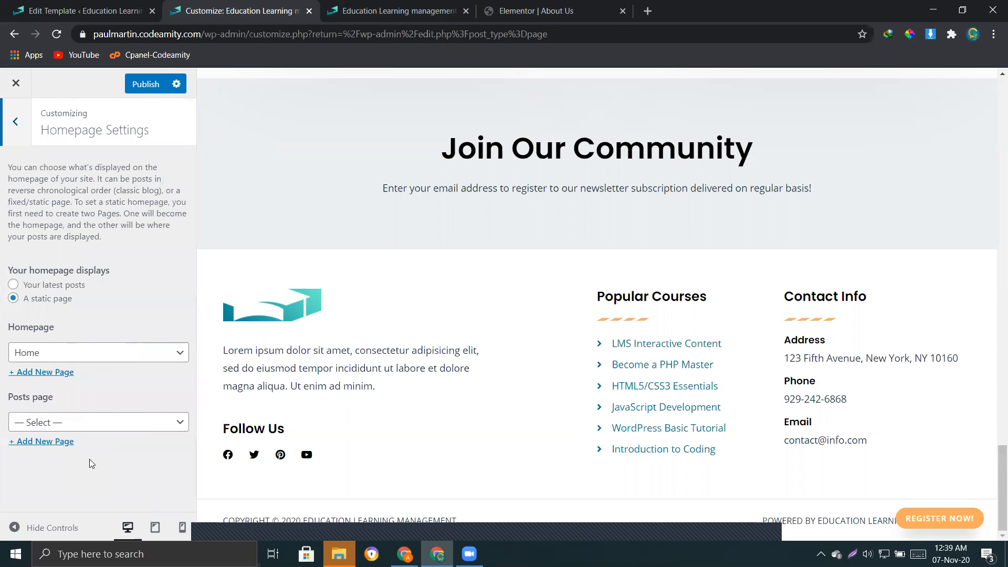
pyautogui.click(84, 10)
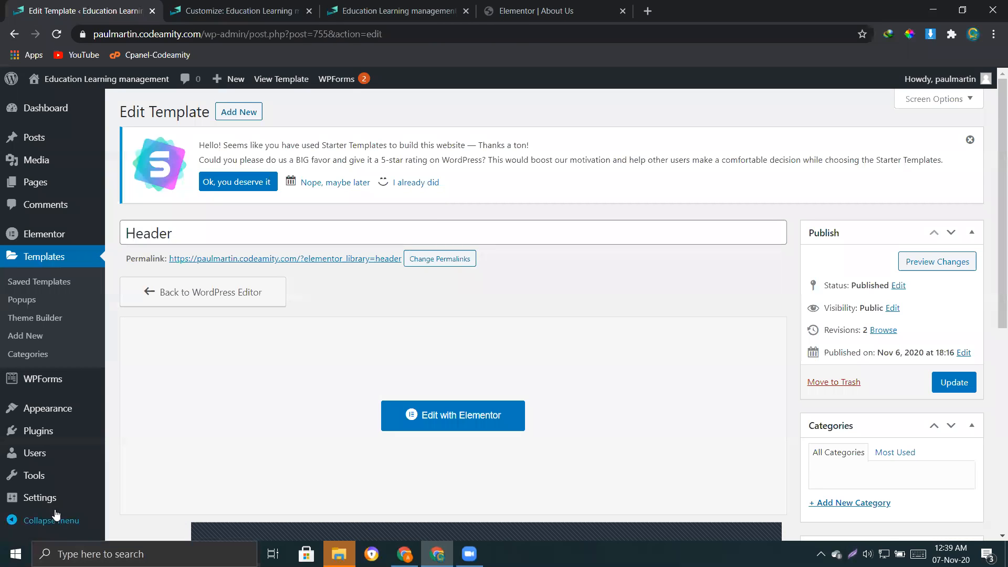
pyautogui.moveTo(81, 504)
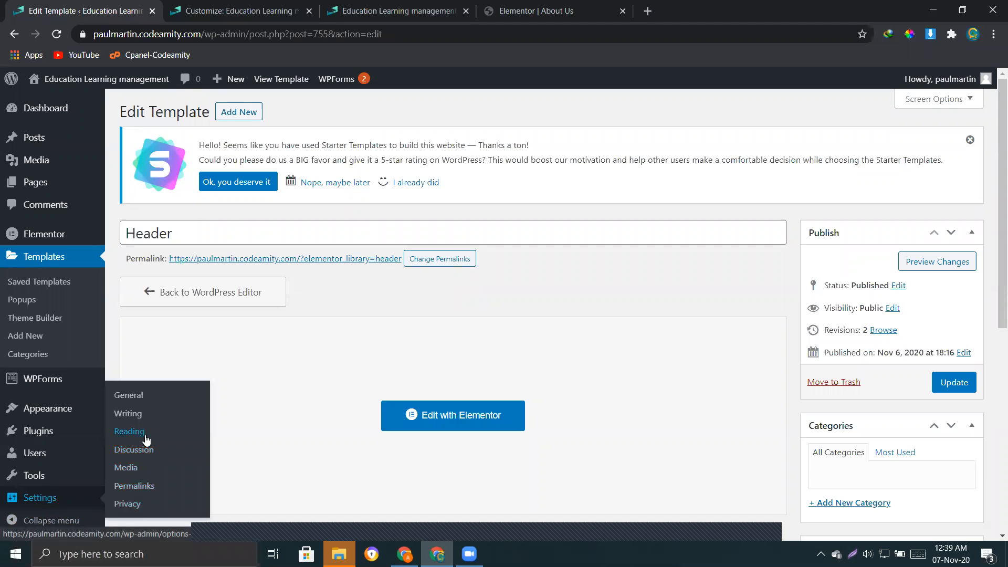
pyautogui.click(130, 432)
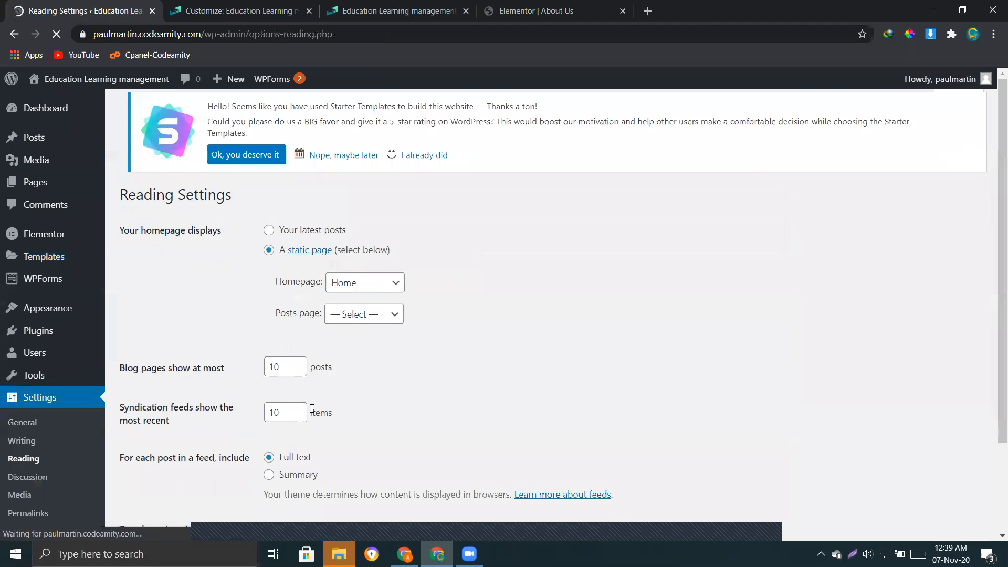
# Step: Return to the Customizer and review the page choices for the static homepage, keeping Home
pyautogui.click(255, 13)
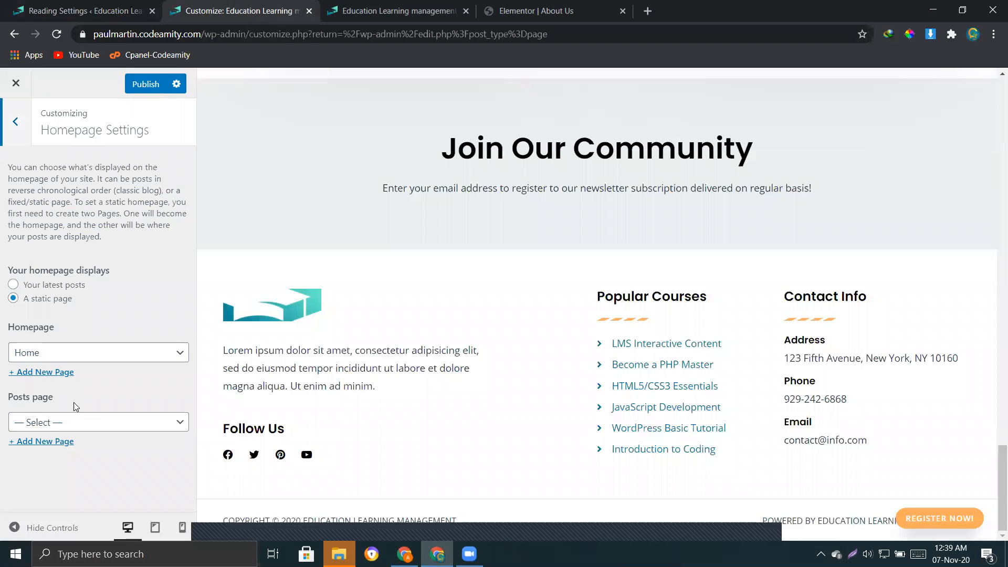
pyautogui.click(67, 353)
pyautogui.click(67, 353)
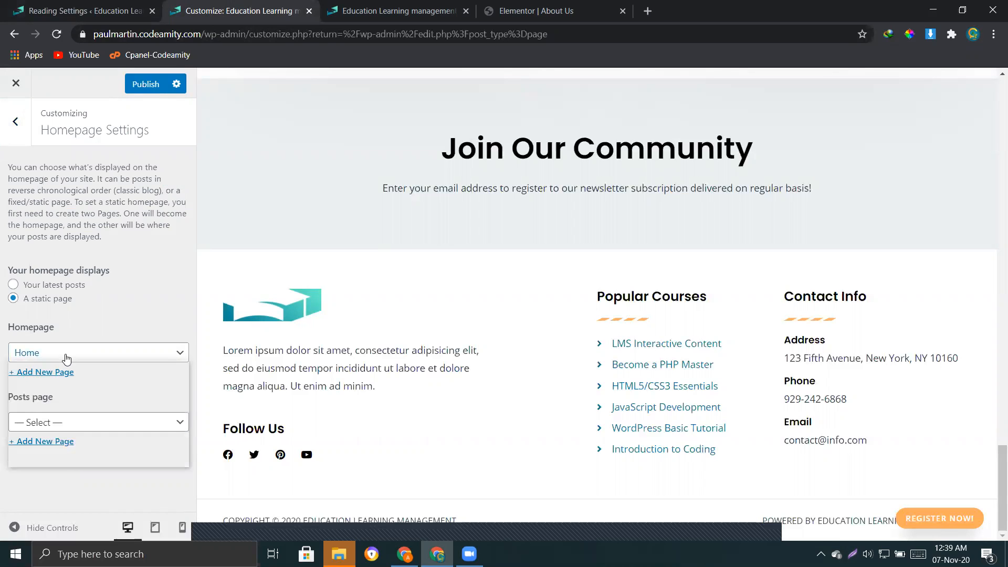
# Step: View the Additional CSS section and close the Customizer, discarding the unsaved changes
pyautogui.click(21, 134)
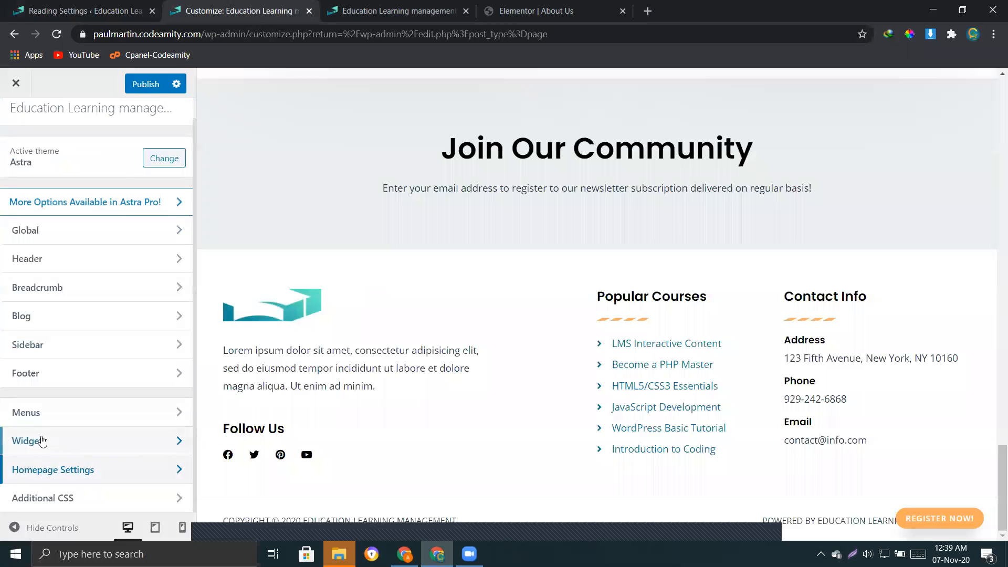
pyautogui.click(82, 496)
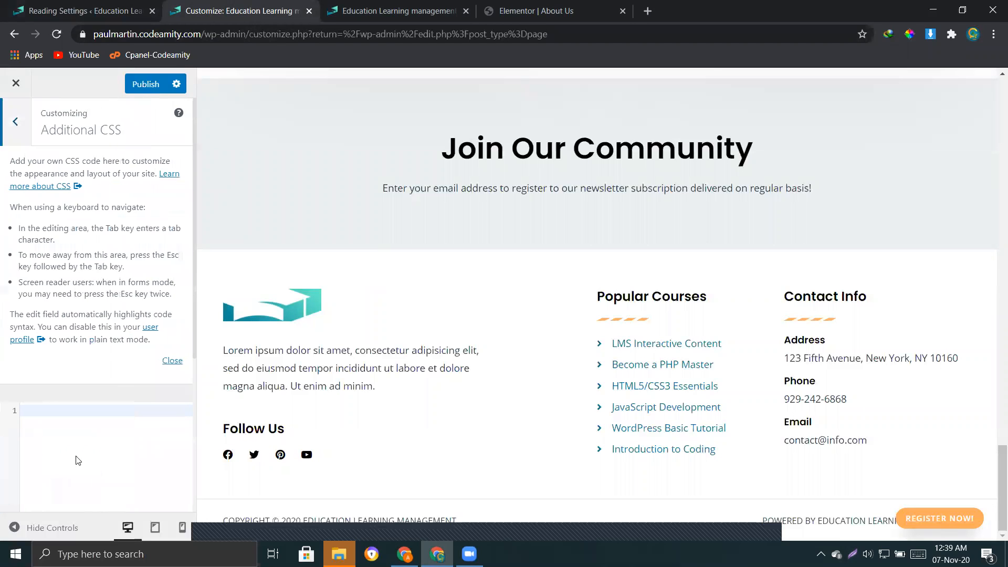
pyautogui.click(16, 83)
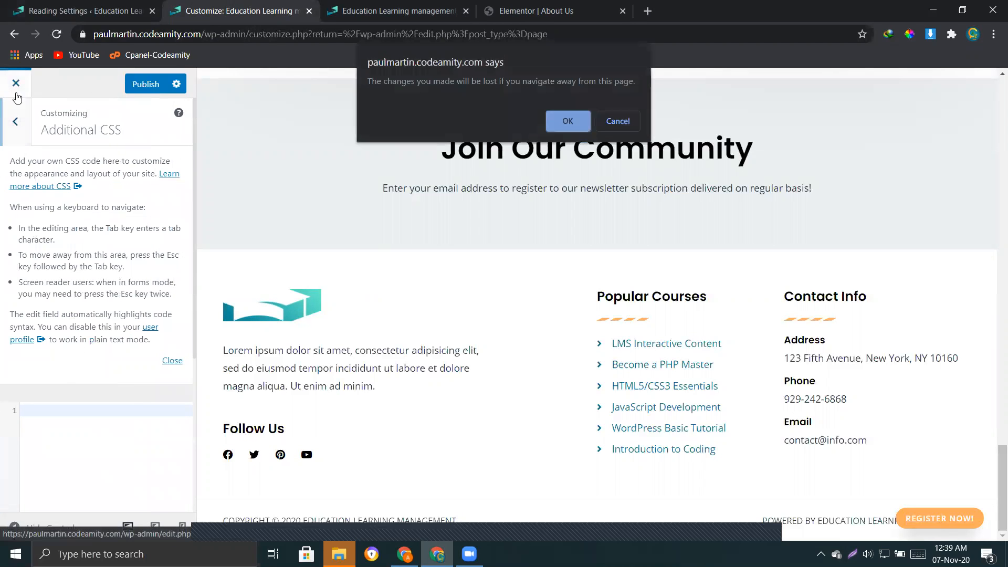
pyautogui.click(614, 120)
pyautogui.click(16, 83)
pyautogui.click(568, 121)
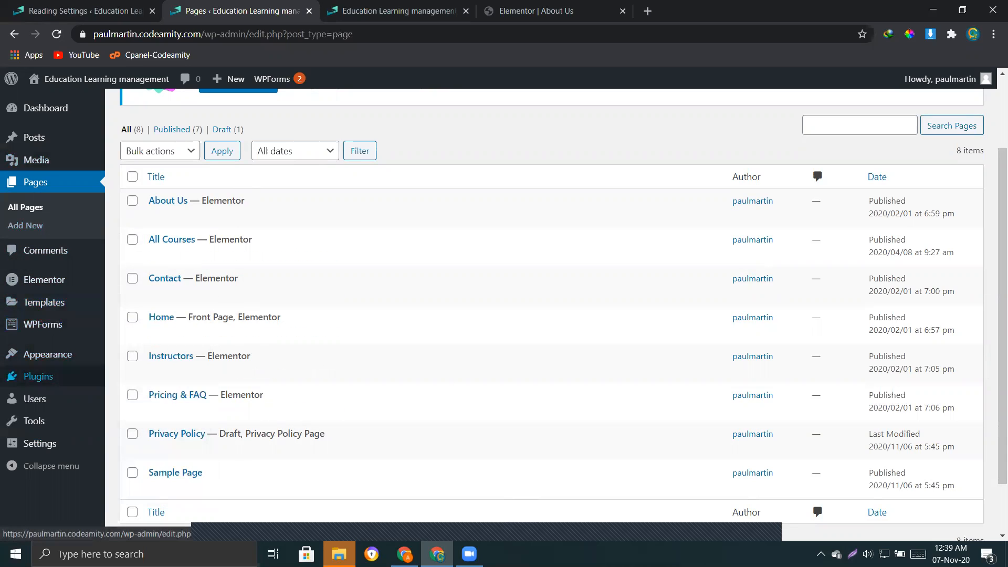
# Step: Look over the live home page, the Reading settings, the About Us page in Elementor and the Pages list
pyautogui.click(386, 6)
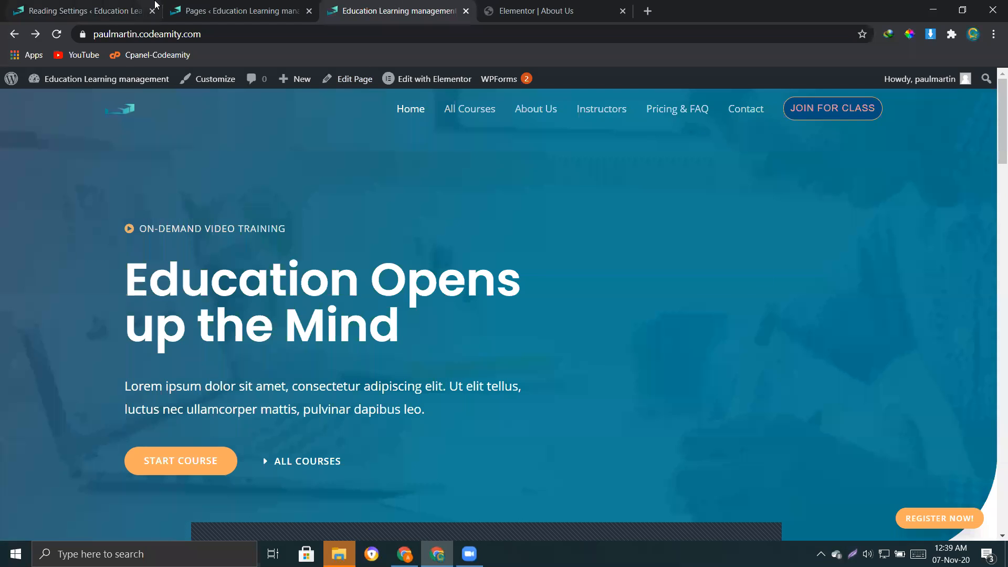
pyautogui.click(84, 6)
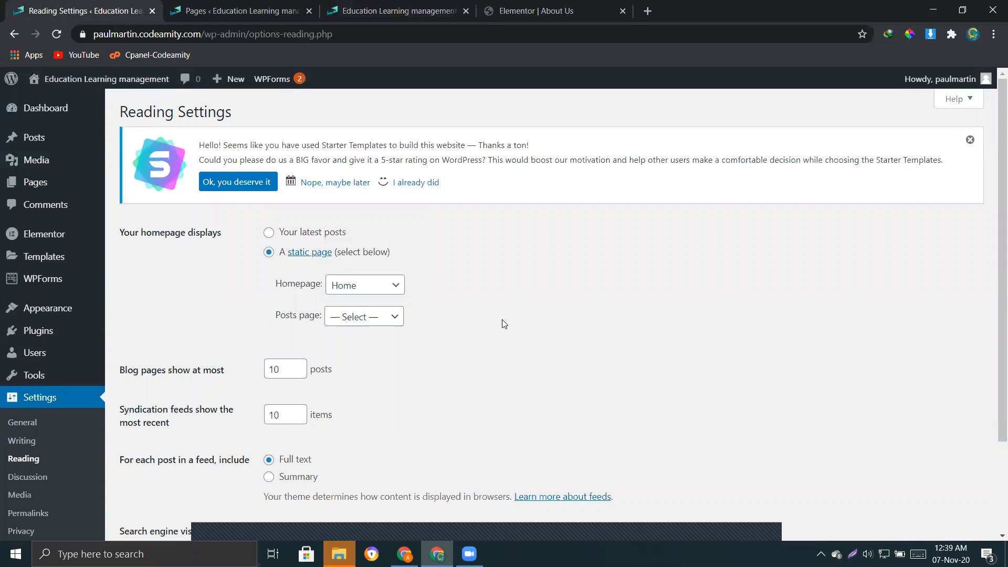
pyautogui.click(409, 9)
pyautogui.click(558, 8)
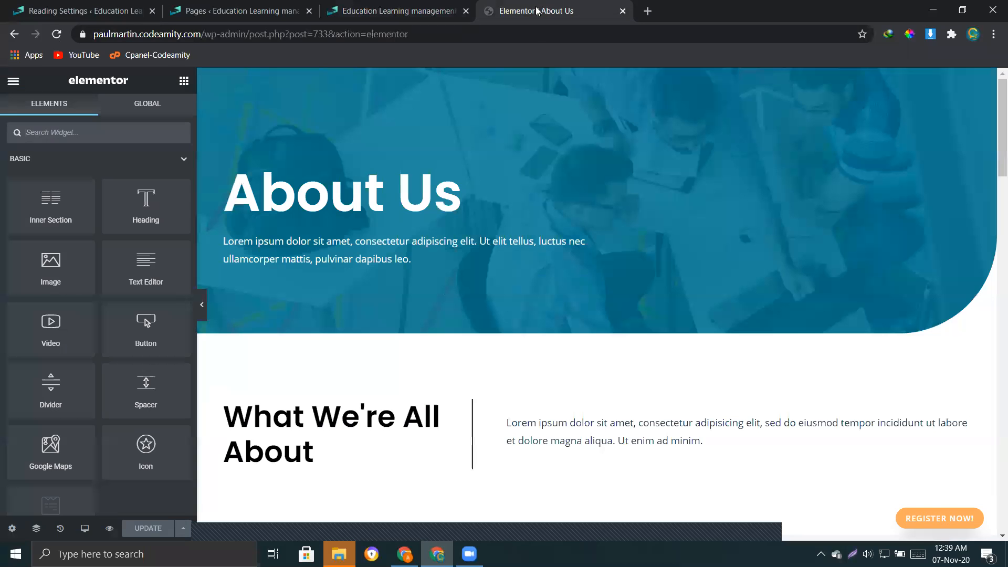
pyautogui.scroll(-4, 557, 264)
pyautogui.click(210, 12)
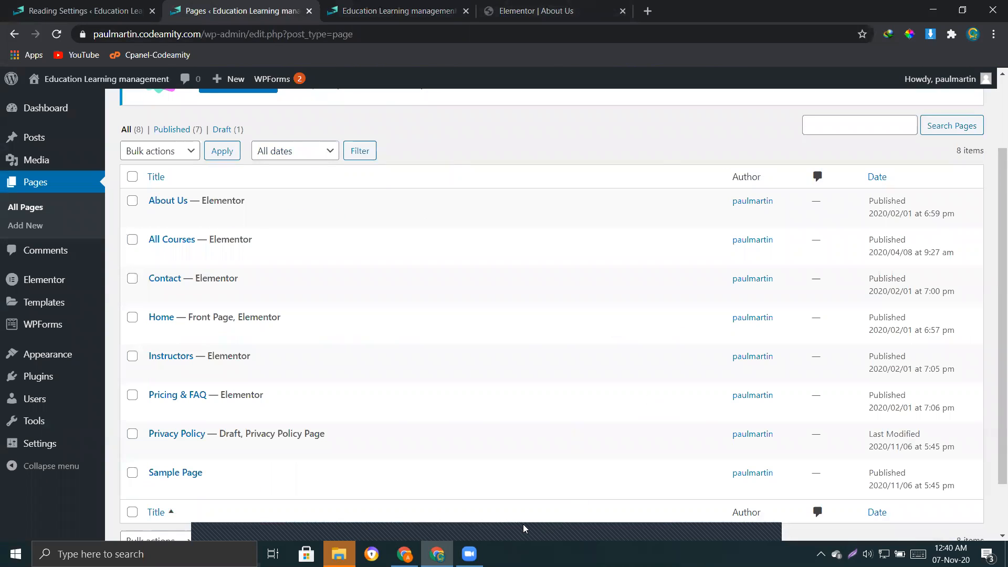
pyautogui.moveTo(154, 341)
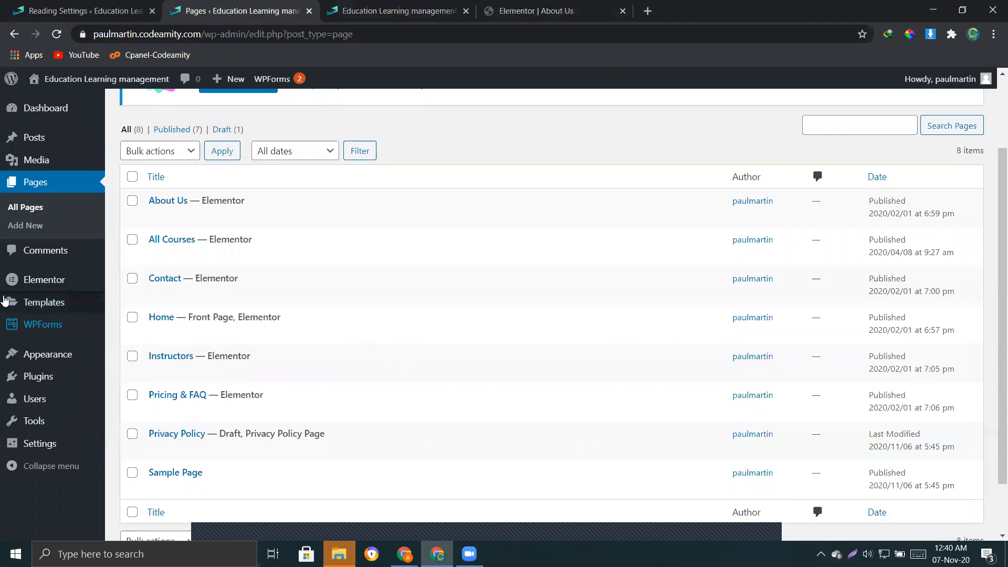
pyautogui.scroll(3, 42, 284)
pyautogui.moveTo(50, 142)
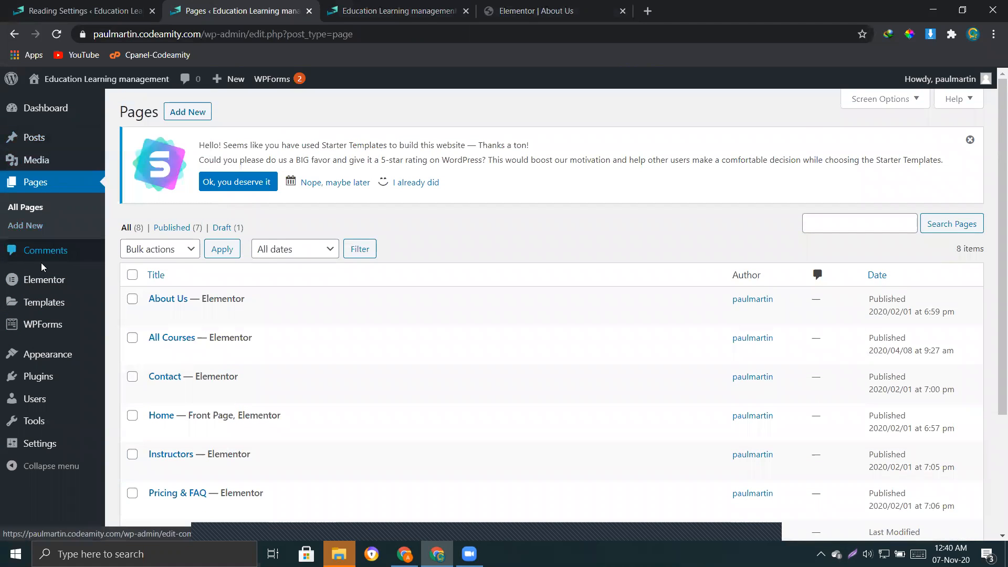
pyautogui.moveTo(44, 283)
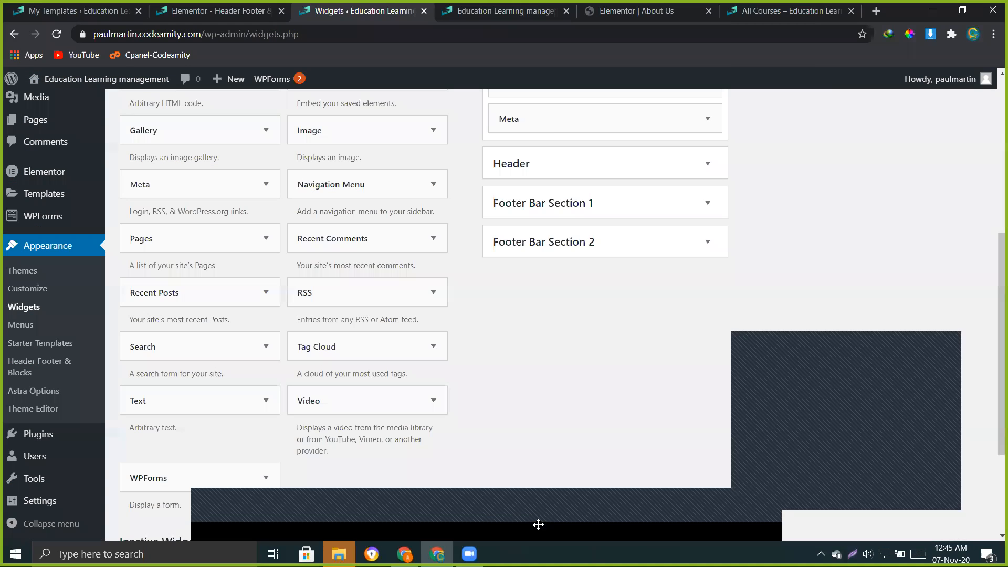
# Step: Look over the live home page from its header menu and hero section down to the footer with logo and copyright line
pyautogui.hotkey('ctrl', 'Tab')
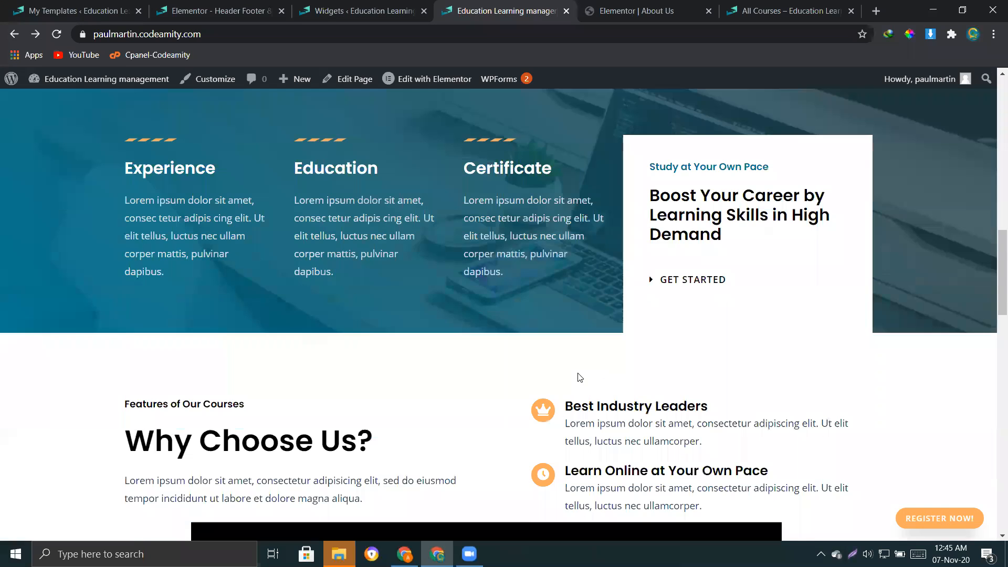
pyautogui.scroll(-15, 576, 378)
pyautogui.moveTo(994, 429); pyautogui.dragTo(735, 126)
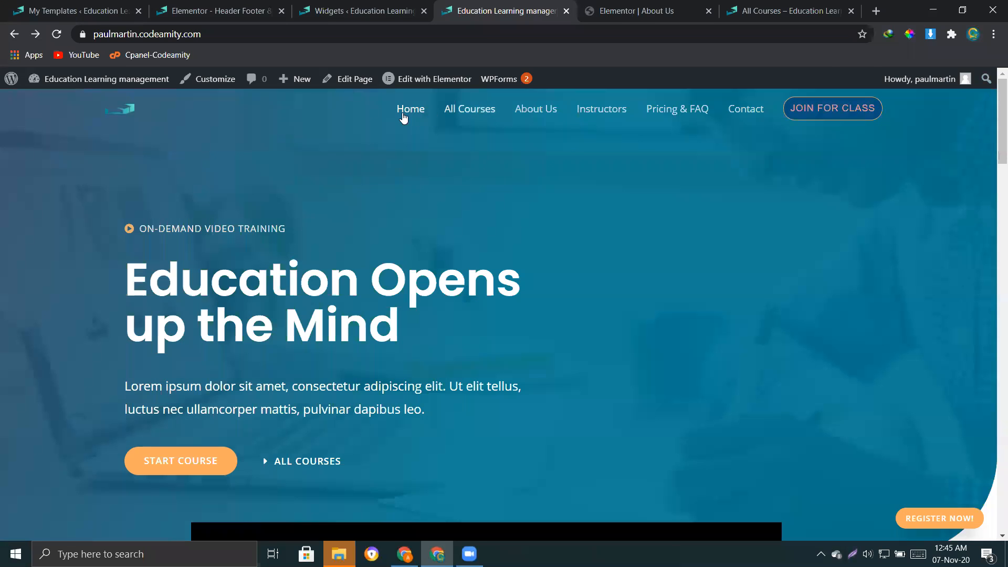
pyautogui.scroll(-3, 994, 217)
pyautogui.moveTo(994, 216); pyautogui.dragTo(993, 536)
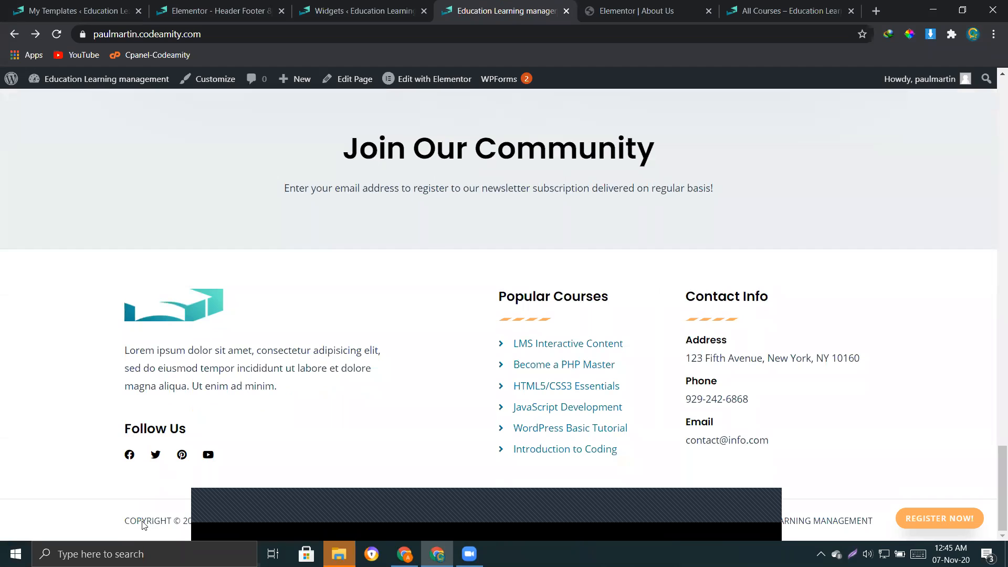
pyautogui.moveTo(122, 309); pyautogui.dragTo(91, 326)
# Step: Open the Site-footer template from the Header Footer & Blocks list for editing with Elementor in a new tab
pyautogui.click(221, 11)
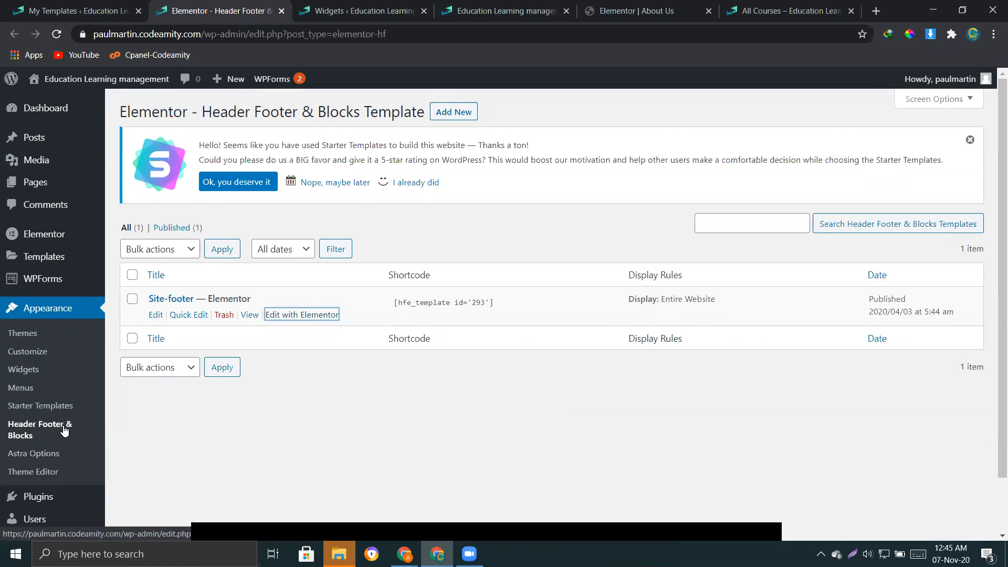
pyautogui.click(33, 431)
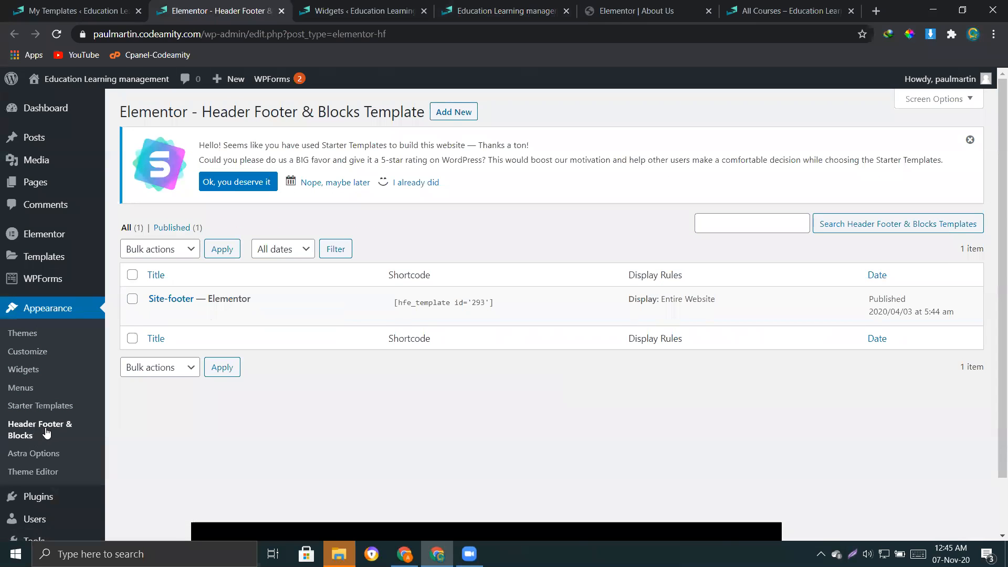
pyautogui.rightClick(283, 316)
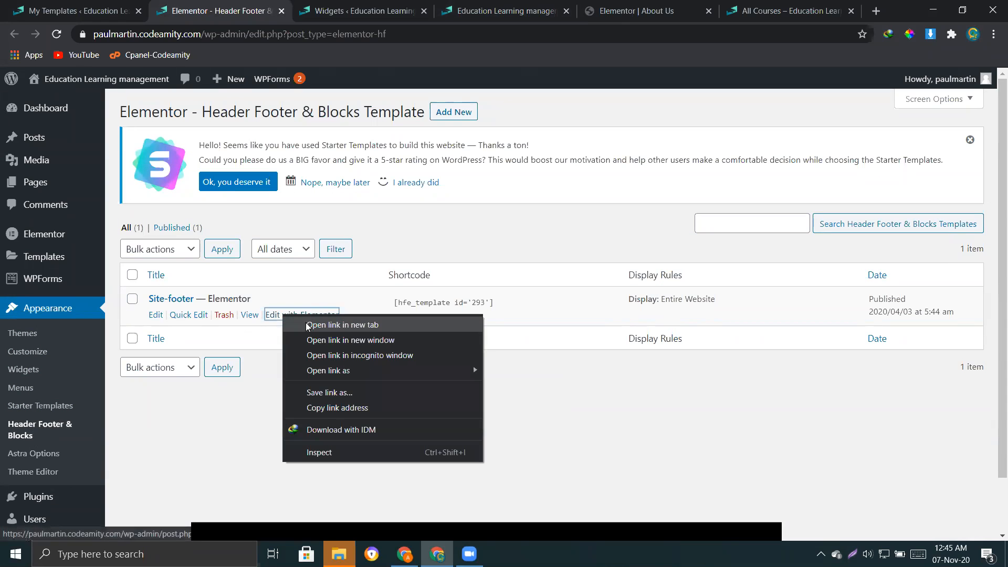
pyautogui.click(312, 325)
# Step: View the published Site-footer template in a separate tab and close that tab
pyautogui.rightClick(254, 315)
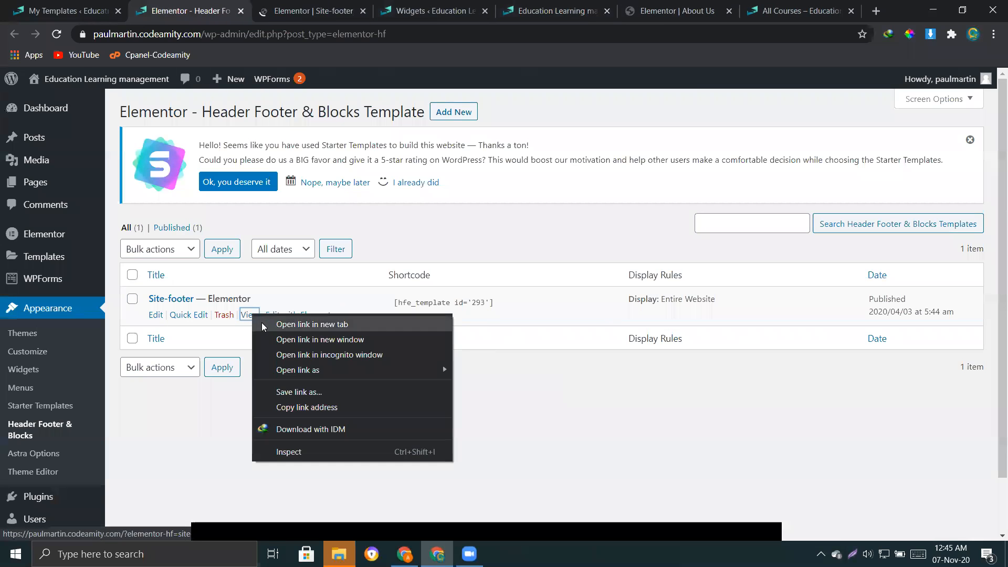
pyautogui.click(262, 324)
pyautogui.click(356, 6)
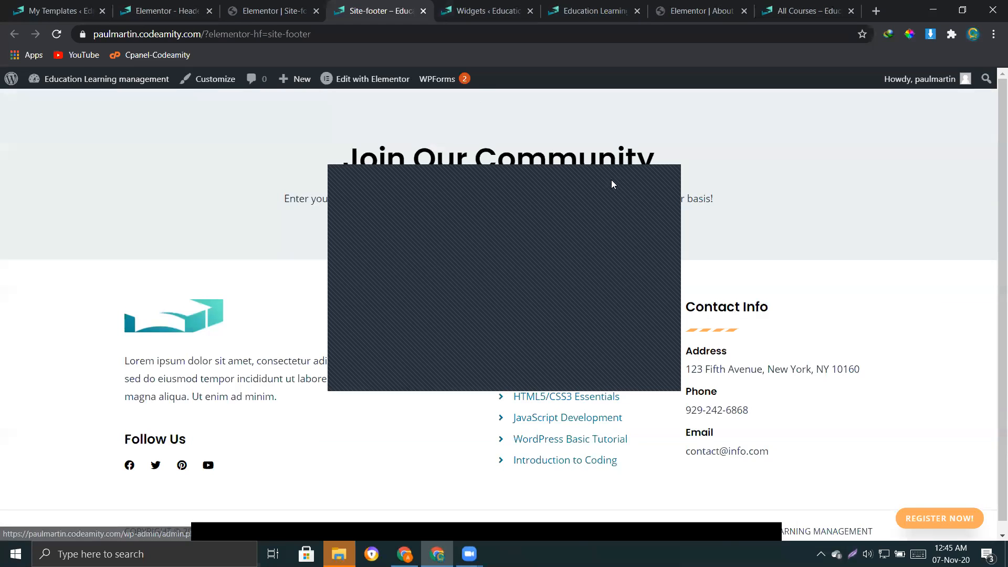
pyautogui.click(664, 186)
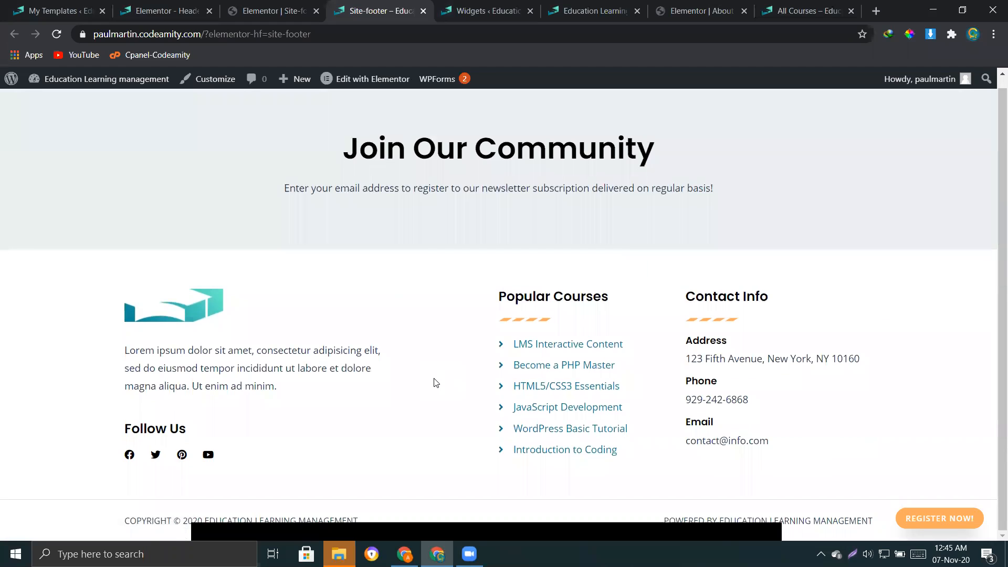
pyautogui.scroll(1, 436, 384)
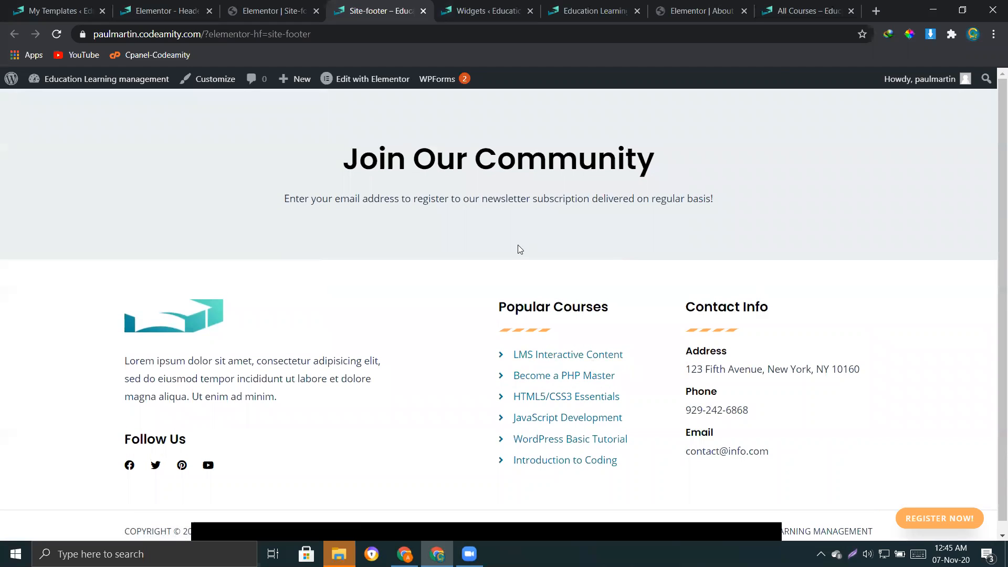
pyautogui.click(423, 11)
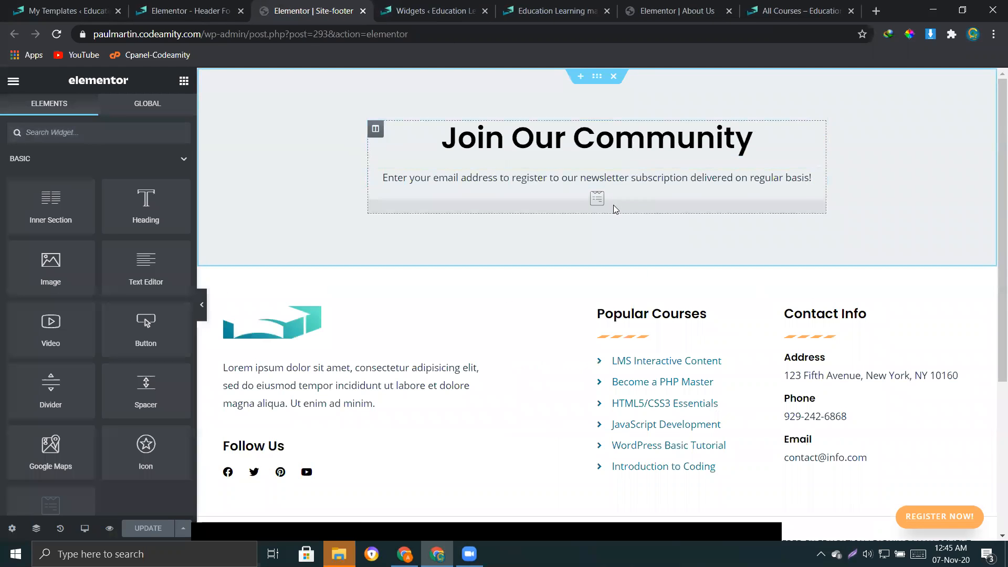
# Step: Check the newsletter text in the live home page's footer against the Widgets page, and return to the Site-footer editor
pyautogui.hotkey('ctrl', 'Tab')
pyautogui.hotkey('ctrl', 'Tab')
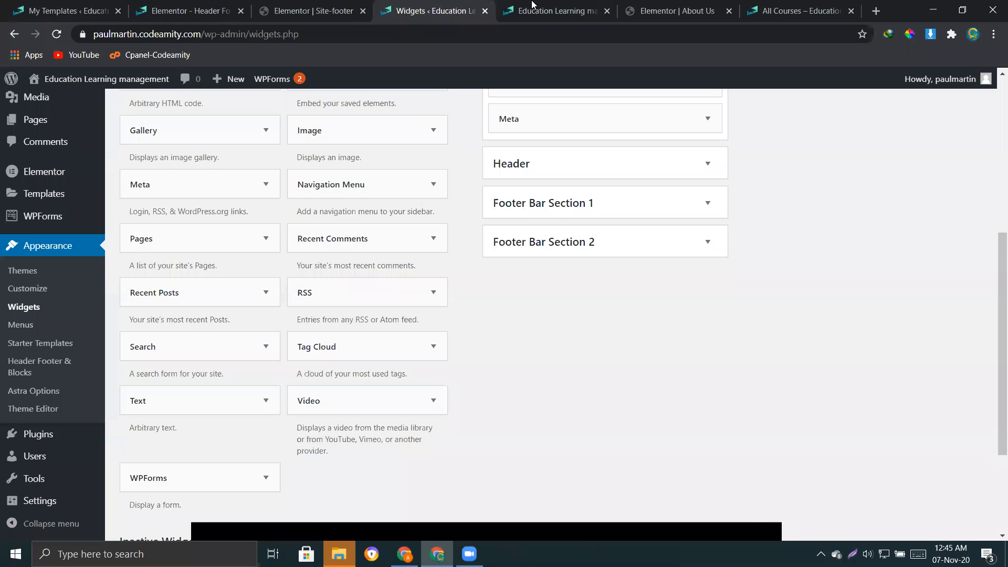
pyautogui.moveTo(287, 190); pyautogui.dragTo(726, 202)
pyautogui.click(557, 201)
pyautogui.click(415, 7)
pyautogui.click(313, 10)
# Step: Select the WPForms widget under Join Our Community and try Subscribe Form as its form
pyautogui.click(533, 210)
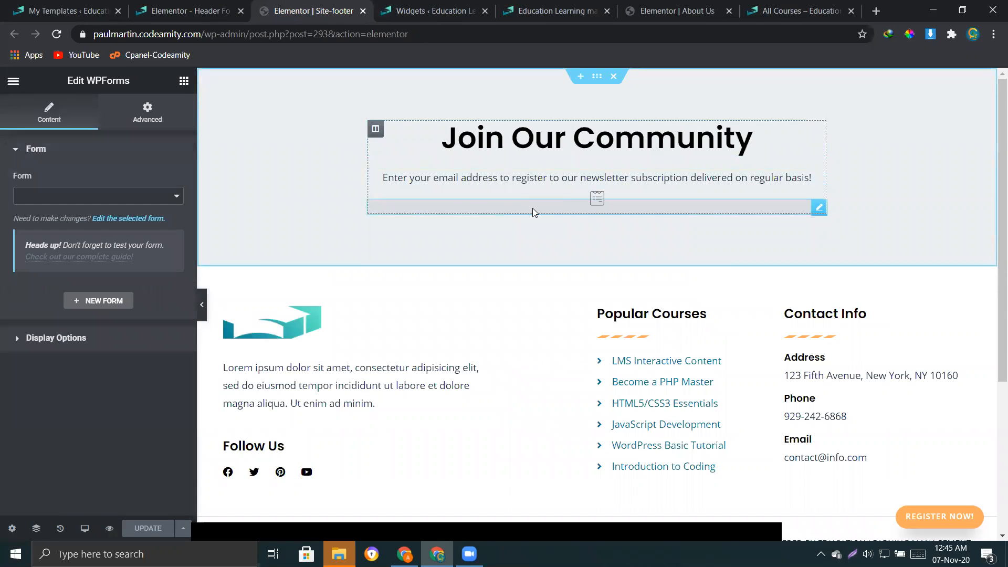
pyautogui.click(125, 197)
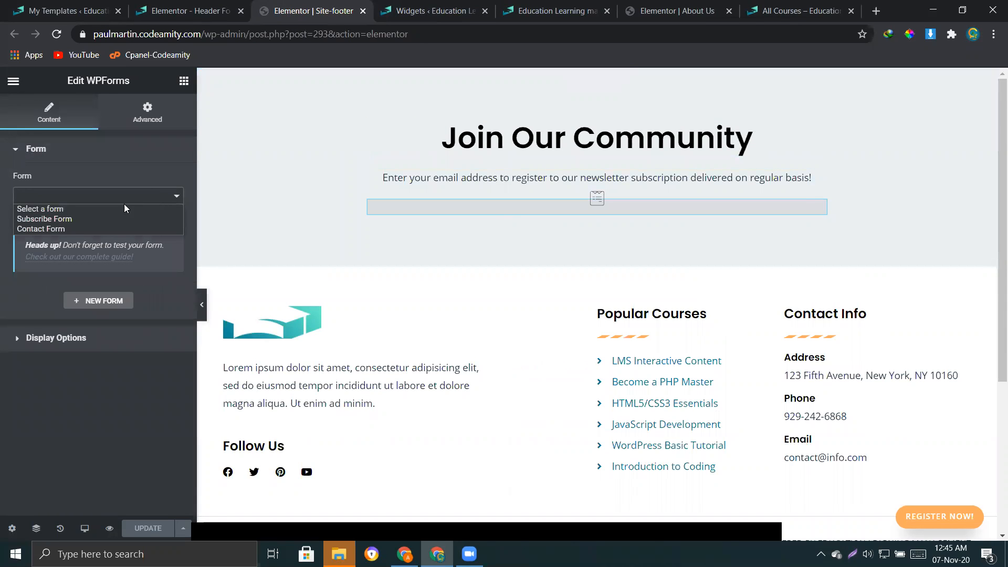
pyautogui.click(90, 209)
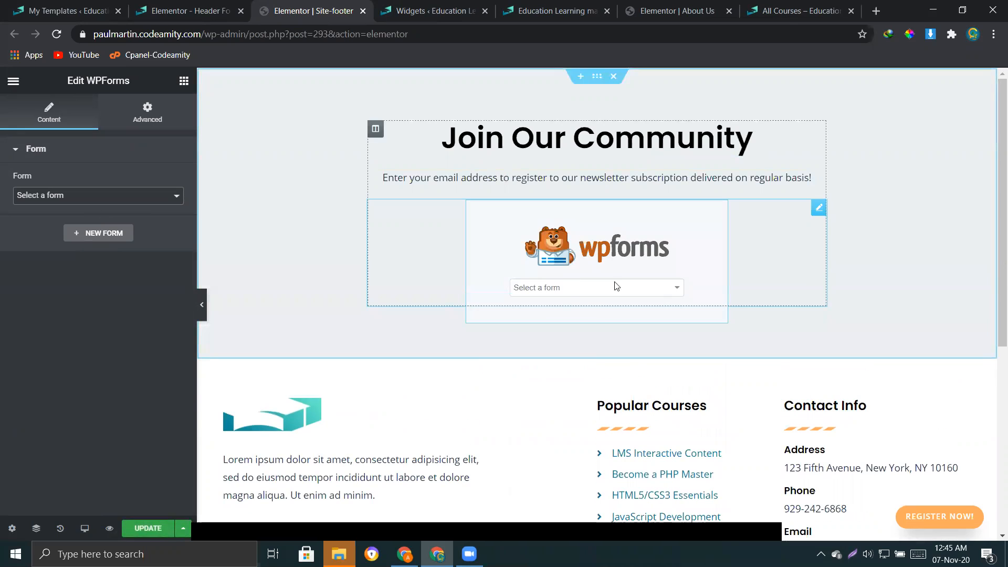
pyautogui.click(572, 293)
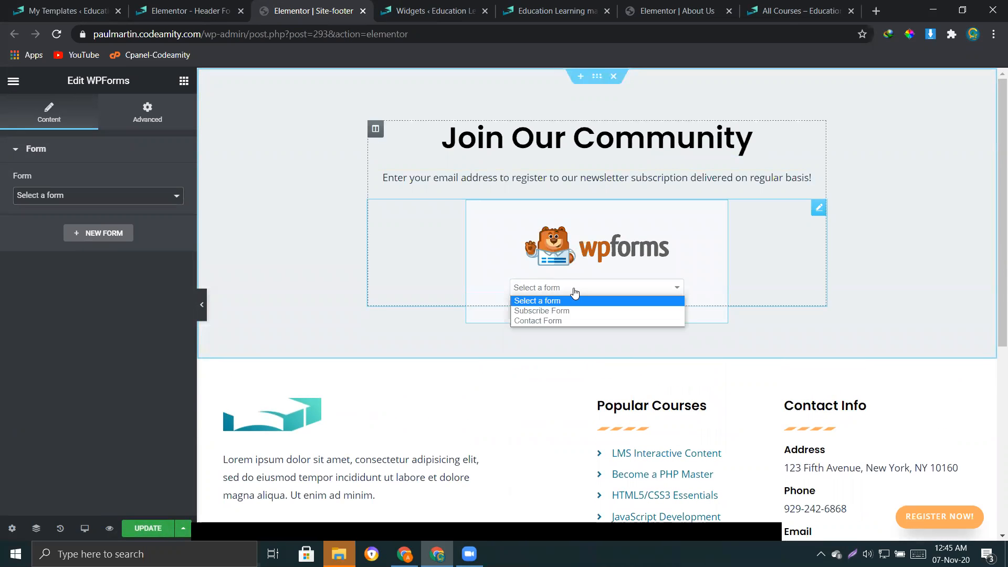
pyautogui.click(138, 196)
pyautogui.click(65, 219)
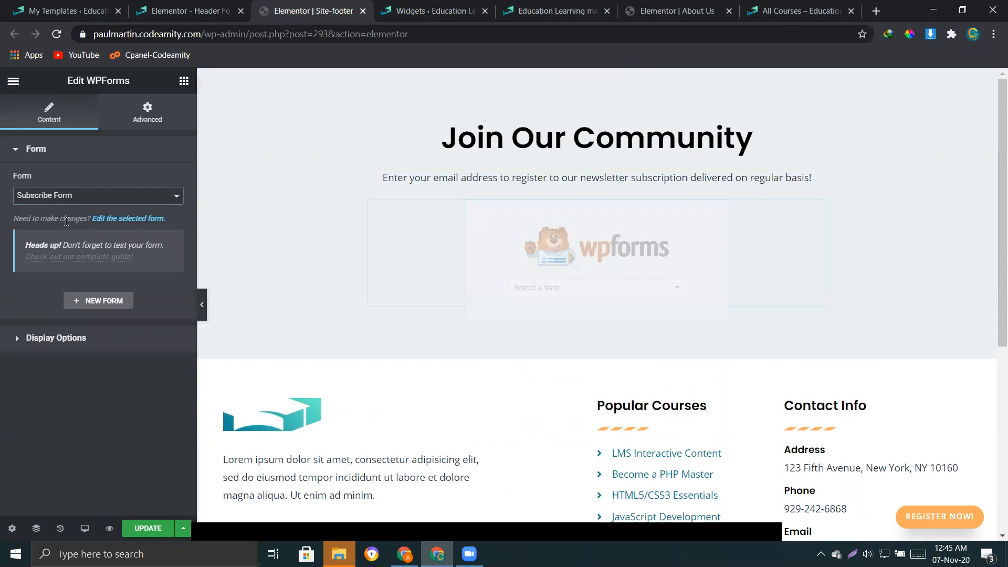
# Step: Try Contact Form in the WPForms widget, look it over, and set the form choice back to Select a form
pyautogui.click(59, 199)
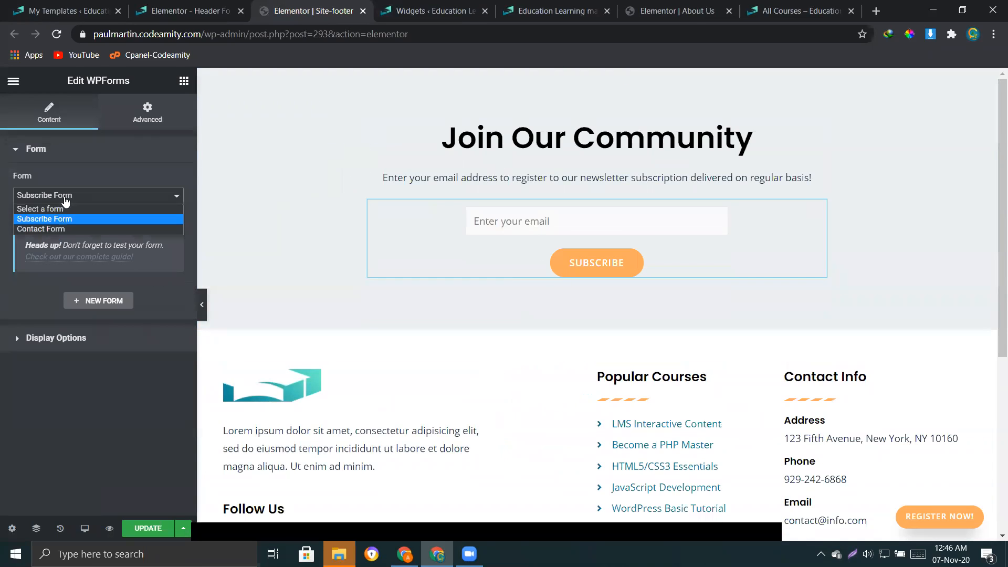
pyautogui.click(52, 224)
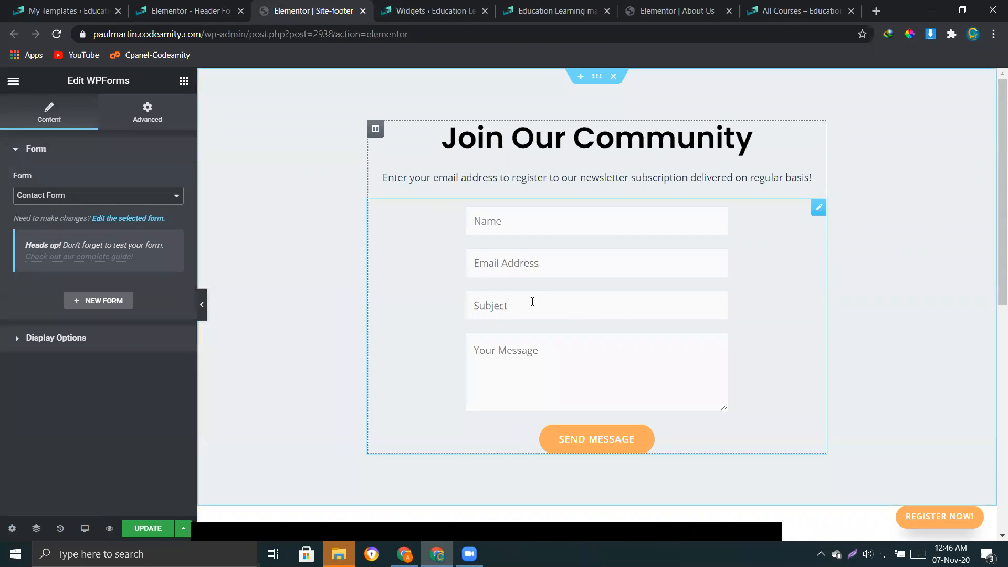
pyautogui.scroll(-2, 640, 323)
pyautogui.scroll(2, 637, 325)
pyautogui.click(55, 194)
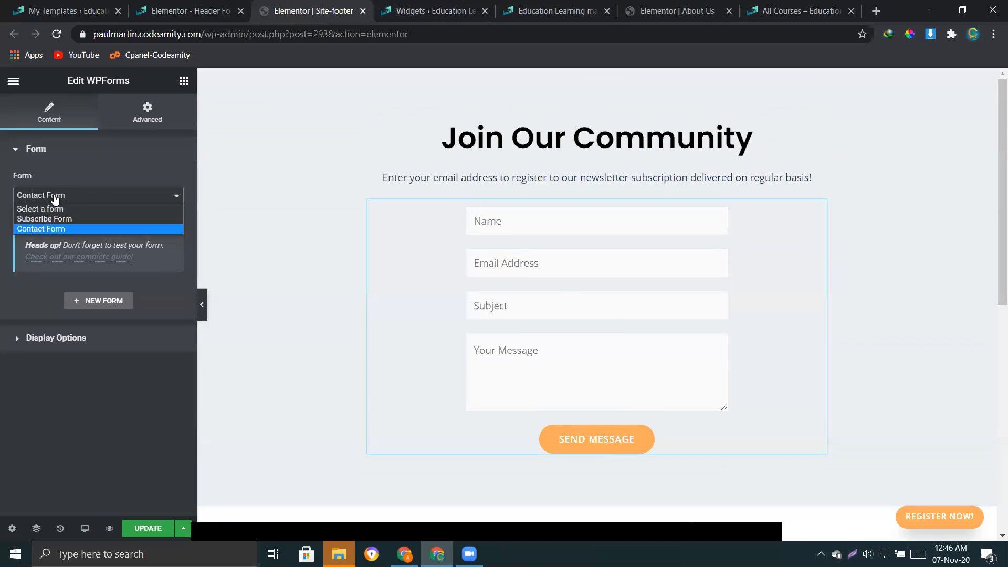
pyautogui.click(56, 205)
# Step: Examine the settings of the site logo and the description text in the footer's first column
pyautogui.scroll(-1, 559, 312)
pyautogui.scroll(-3, 559, 312)
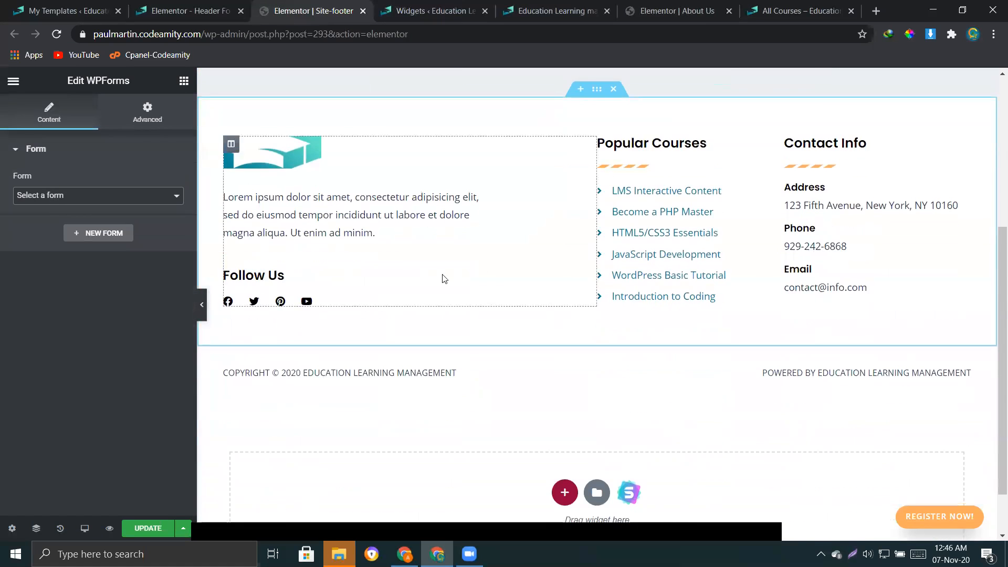
pyautogui.click(277, 164)
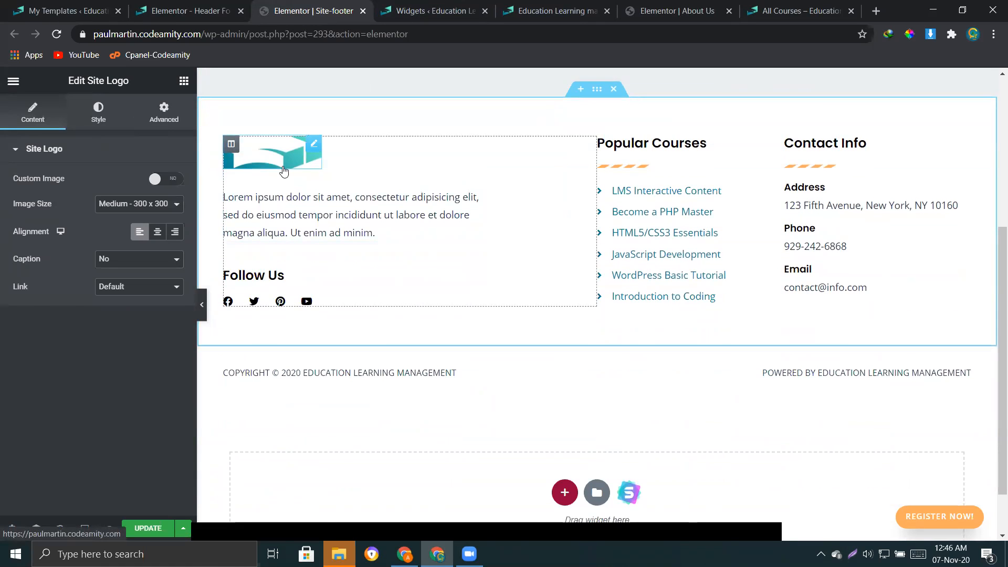
pyautogui.click(294, 211)
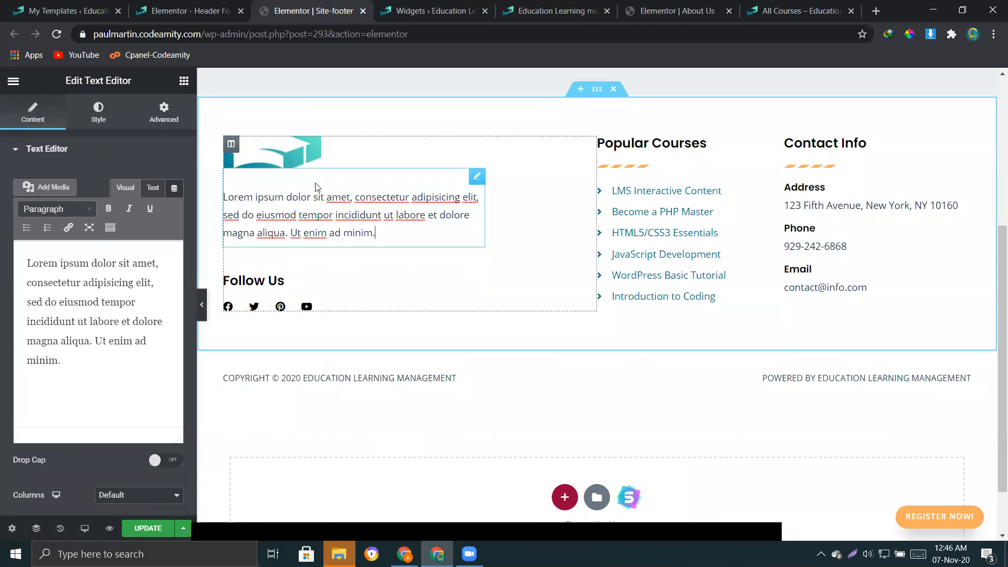
pyautogui.click(295, 158)
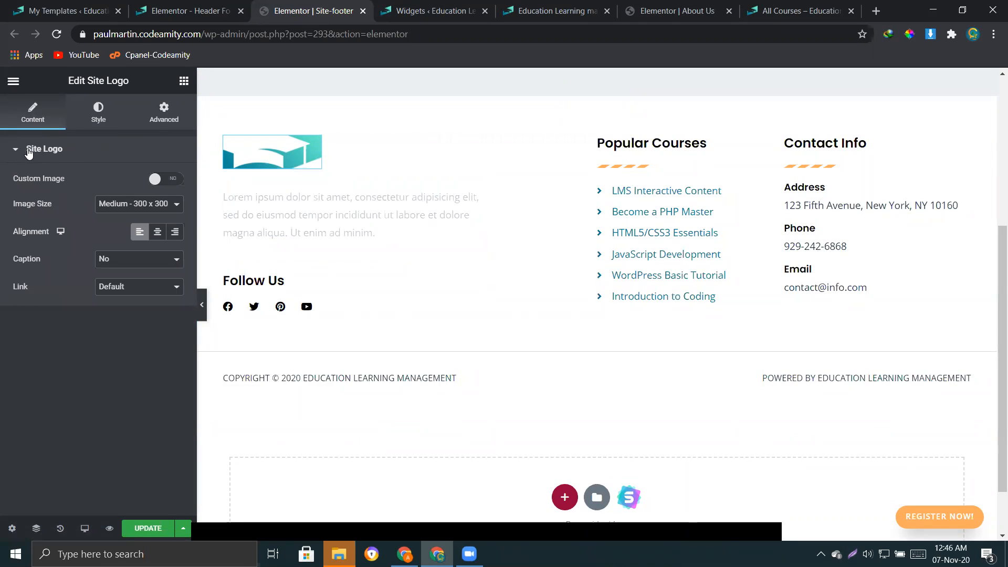
pyautogui.moveTo(27, 151); pyautogui.dragTo(63, 153)
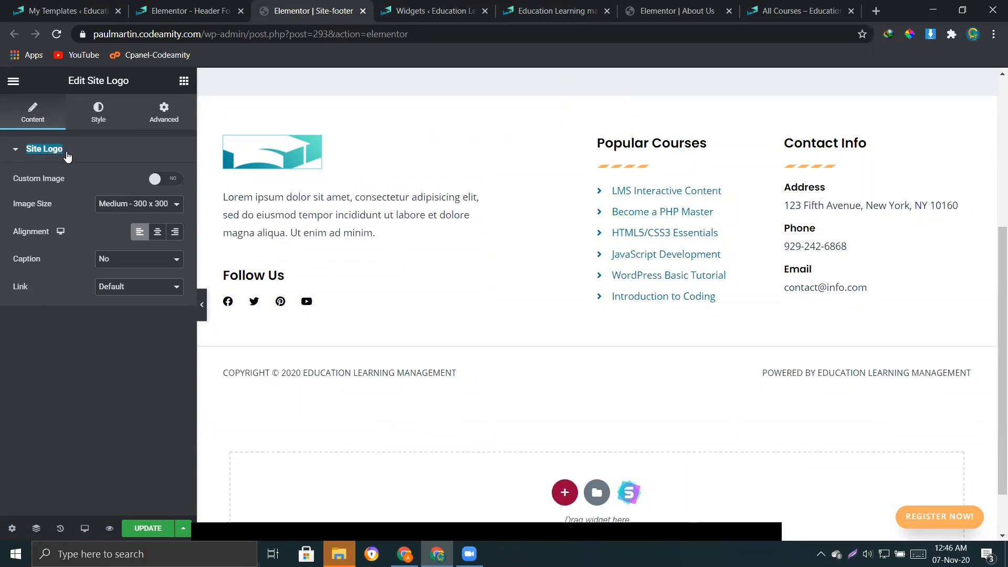
pyautogui.click(67, 152)
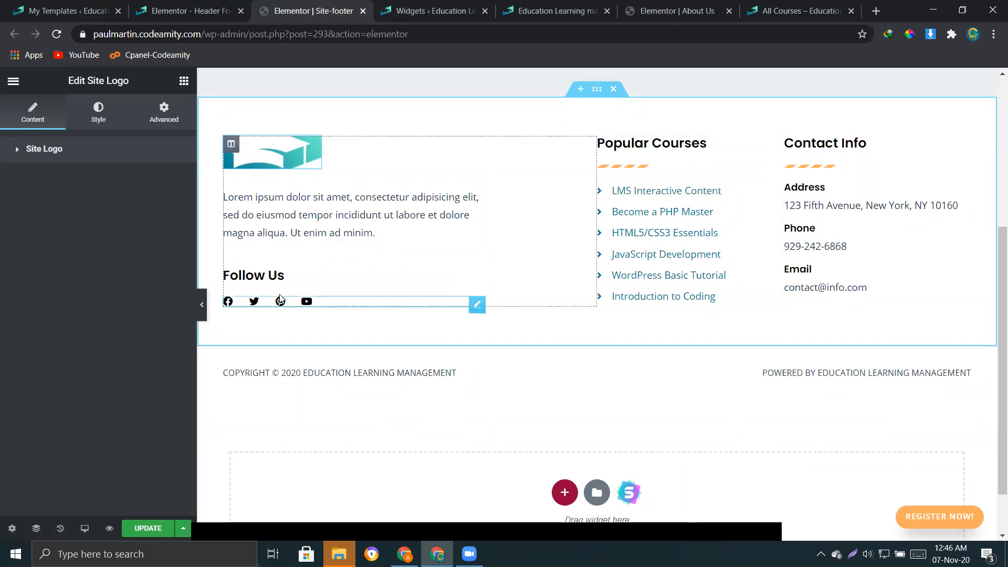
# Step: Examine the settings of the footer's Follow Us heading and social icons, including the Facebook item
pyautogui.click(279, 272)
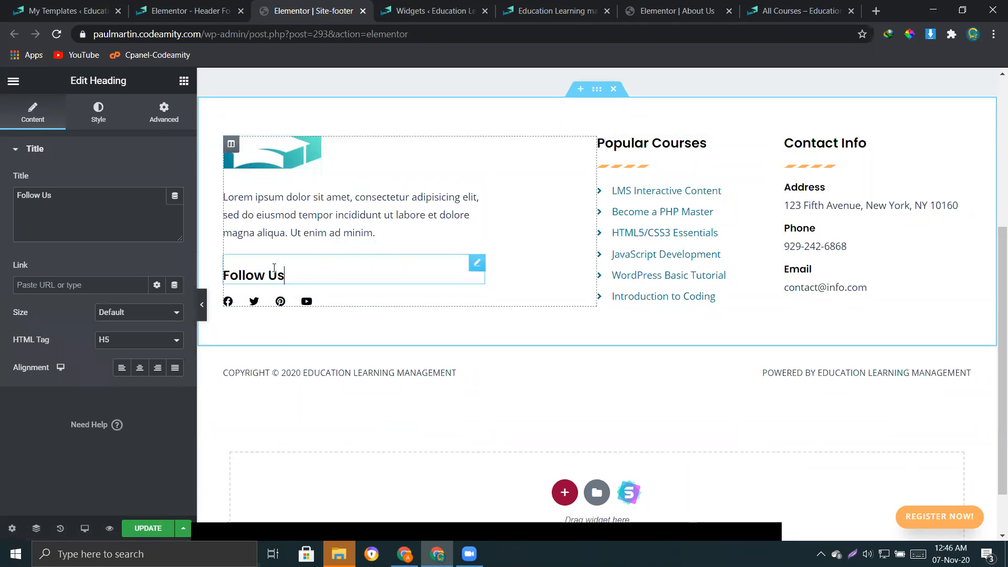
pyautogui.click(285, 310)
pyautogui.click(73, 200)
pyautogui.click(74, 200)
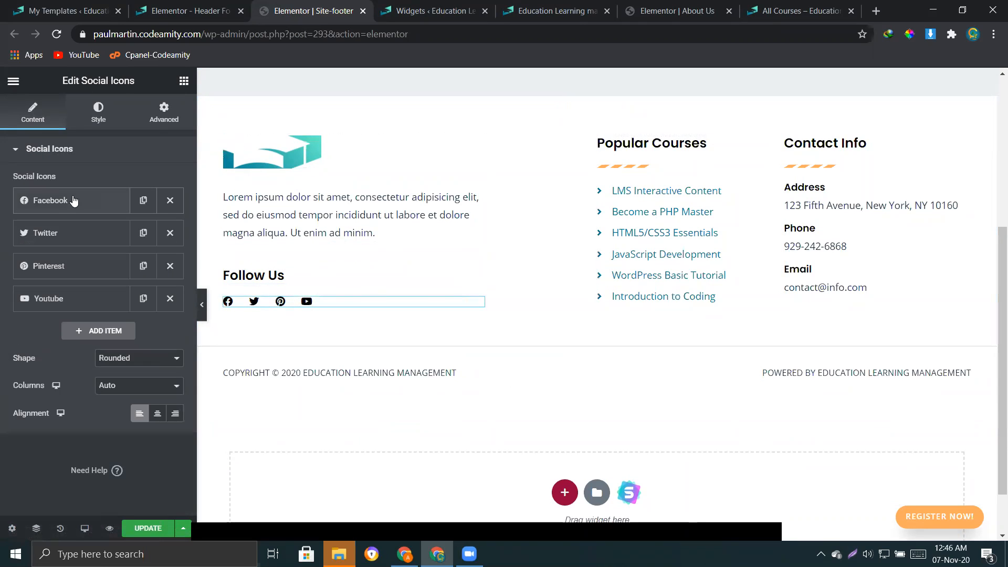
# Step: Examine the Popular Courses heading and course list, plus the Contact Info heading and its divider
pyautogui.click(639, 148)
pyautogui.click(637, 210)
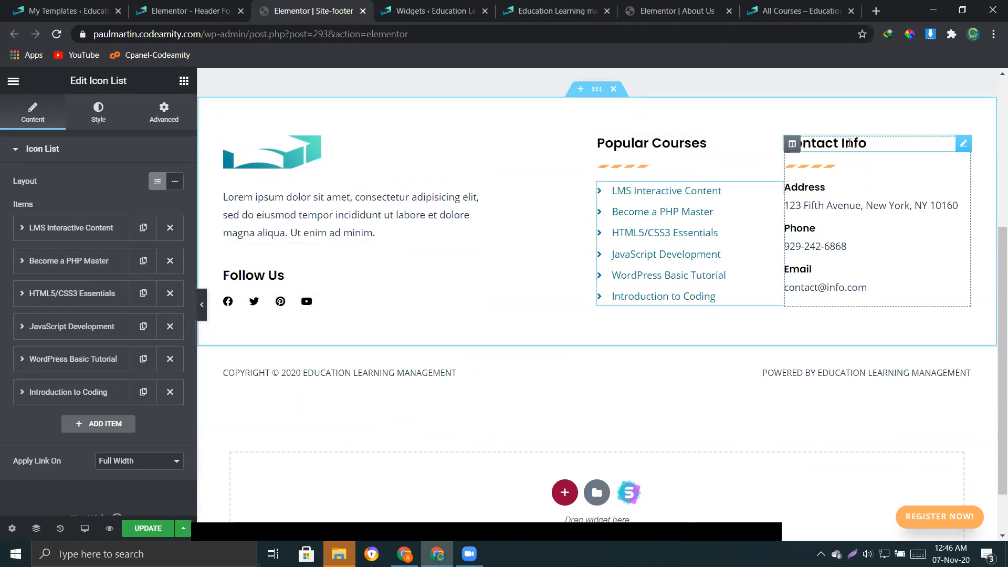
pyautogui.click(794, 144)
pyautogui.click(805, 171)
# Step: Try the Solid style on the divider under Popular Courses, and set its style back to Parallelogram
pyautogui.click(642, 167)
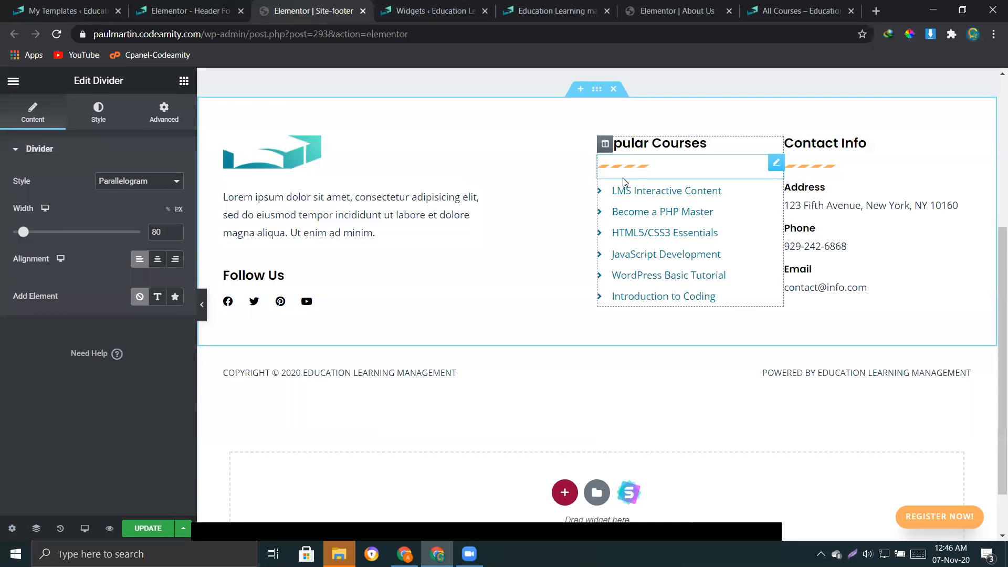
pyautogui.click(129, 182)
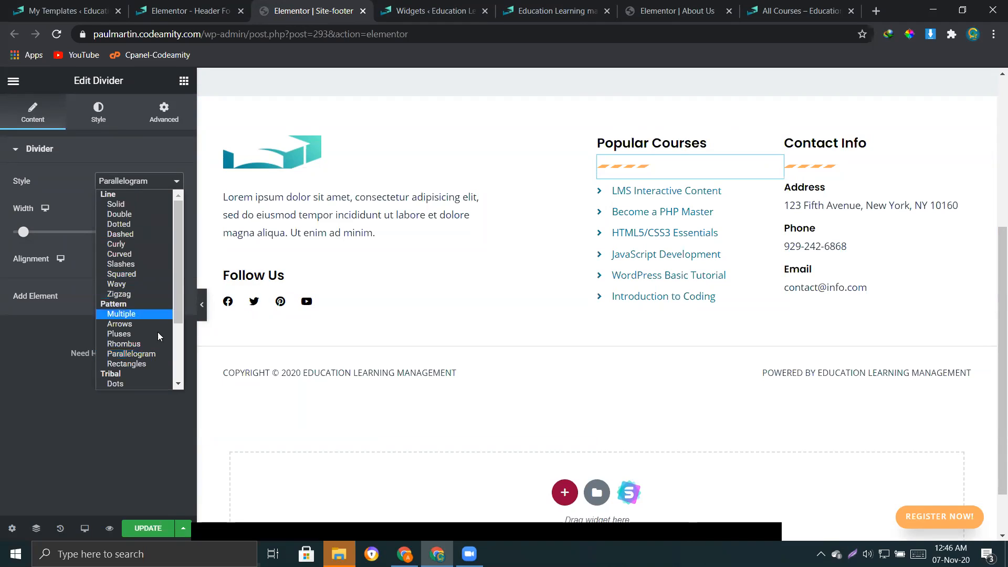
pyautogui.click(129, 205)
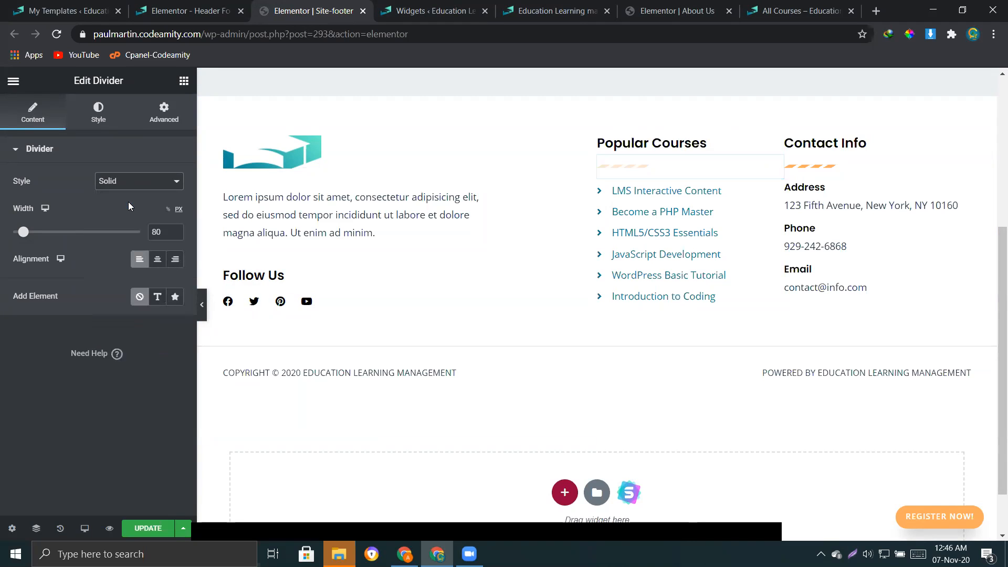
pyautogui.click(128, 183)
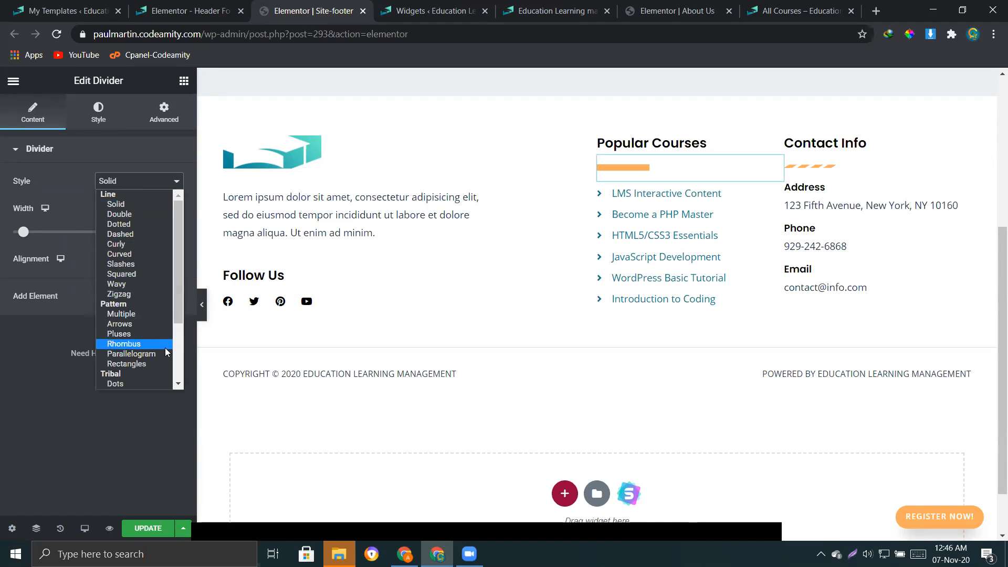
pyautogui.click(142, 353)
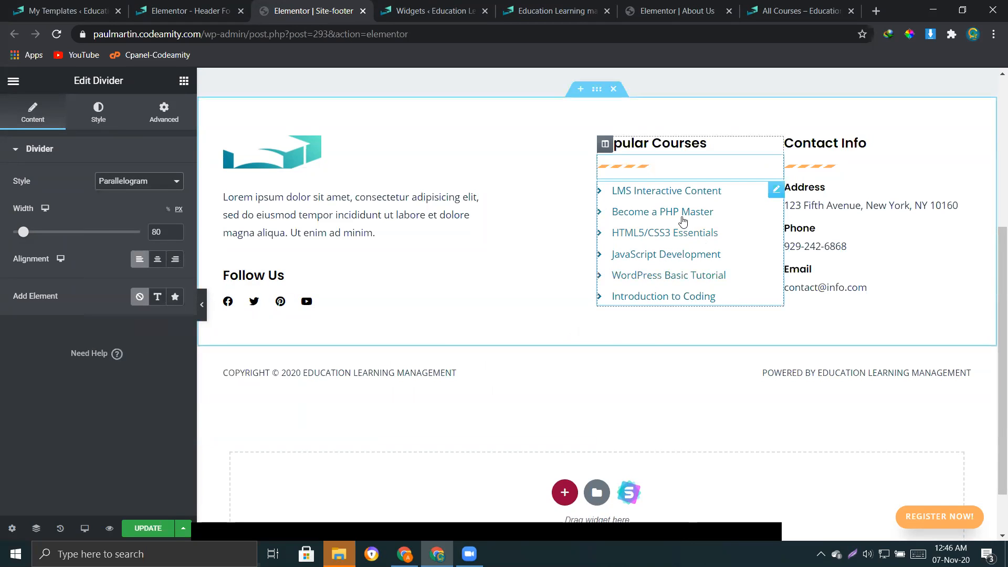
# Step: Examine the copyright element at the foot of the footer and the full content of its copyright text
pyautogui.scroll(-1, 798, 353)
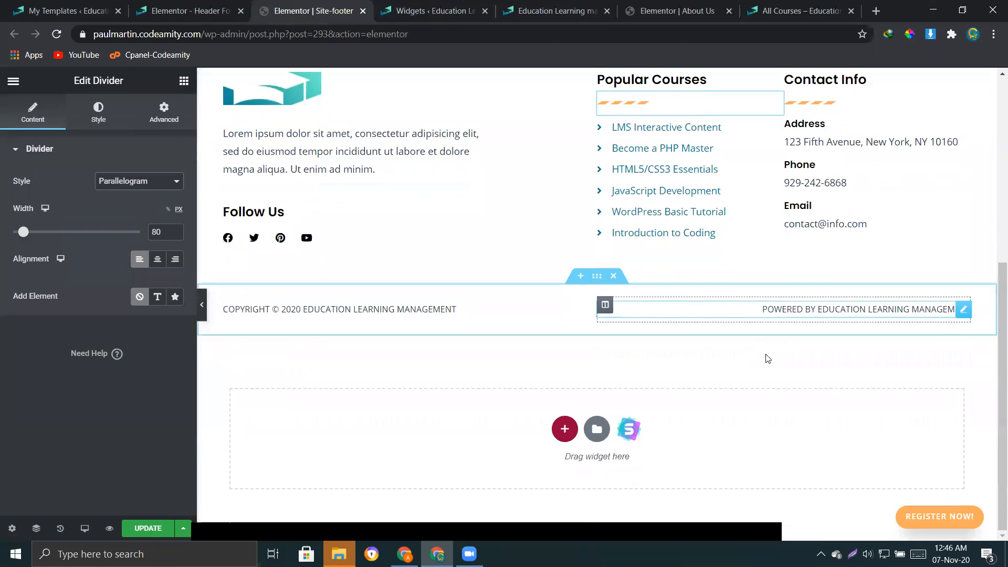
pyautogui.click(376, 311)
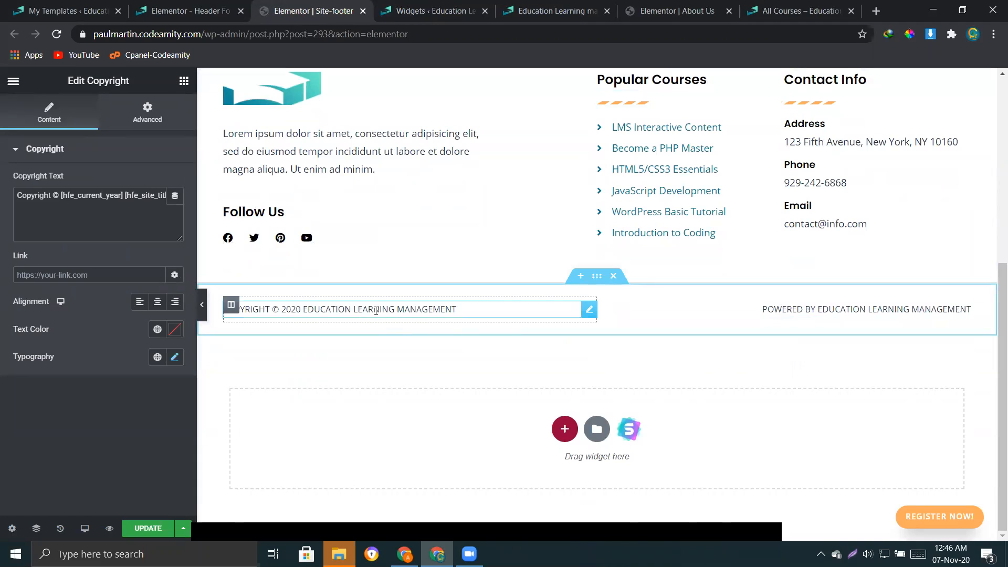
pyautogui.moveTo(18, 196); pyautogui.dragTo(173, 197)
pyautogui.click(171, 206)
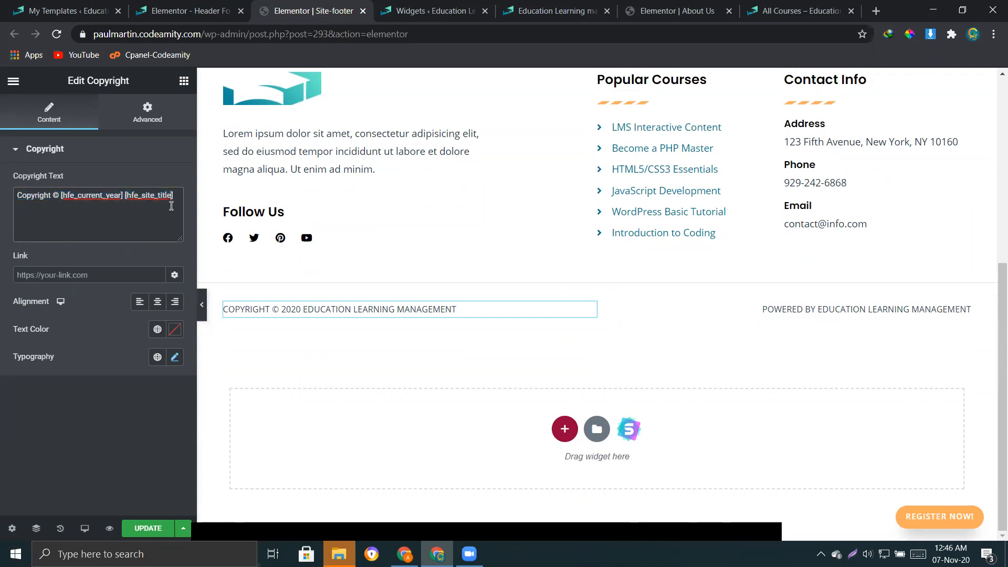
pyautogui.moveTo(176, 201); pyautogui.dragTo(17, 198)
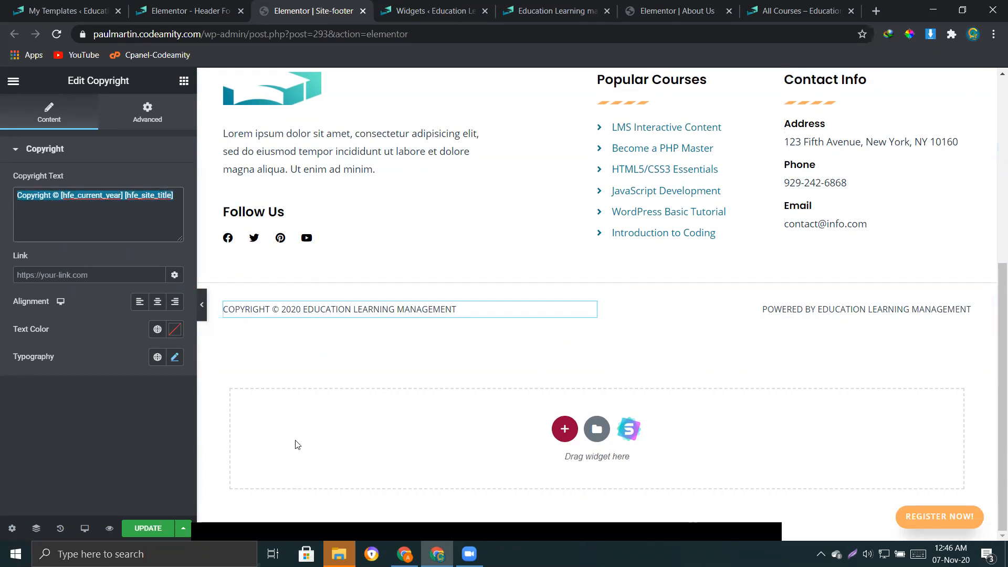
pyautogui.click(90, 196)
pyautogui.moveTo(60, 195); pyautogui.dragTo(19, 195)
pyautogui.click(67, 209)
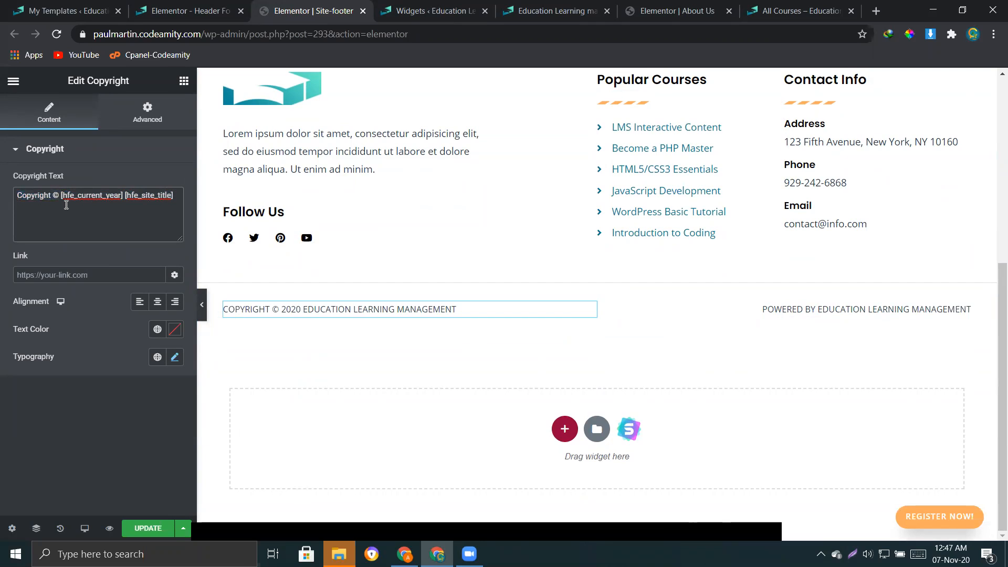
# Step: Examine the [hfe_current_year] and [hfe_site_title] shortcodes in the copyright text against the year shown in the footer preview
pyautogui.moveTo(62, 197); pyautogui.dragTo(124, 203)
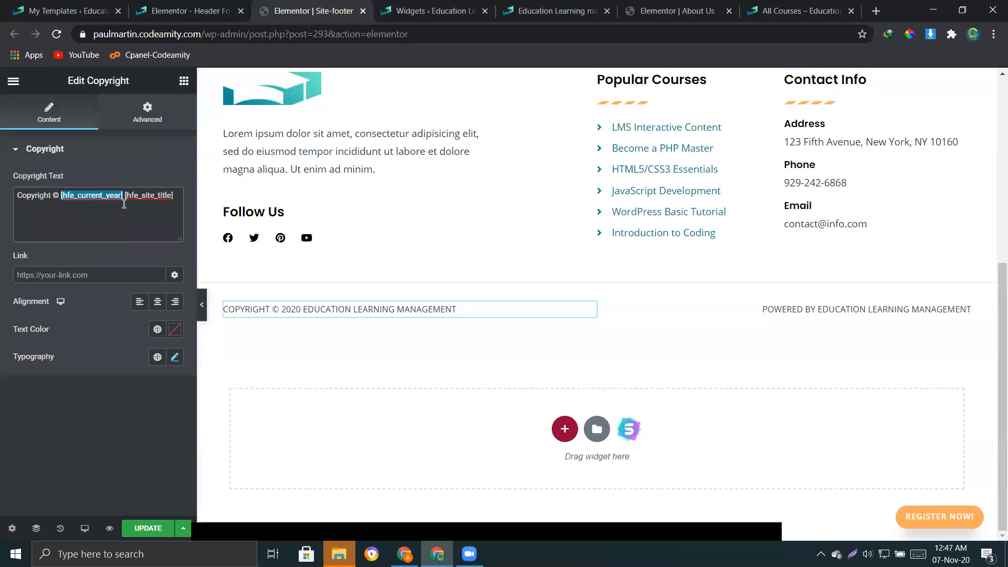
pyautogui.moveTo(284, 311); pyautogui.dragTo(294, 310)
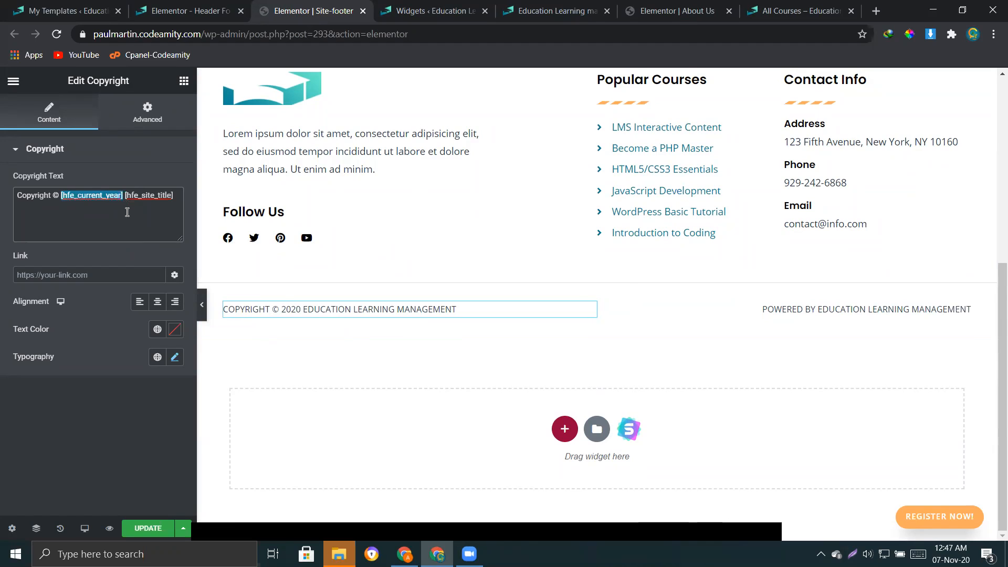
pyautogui.click(132, 219)
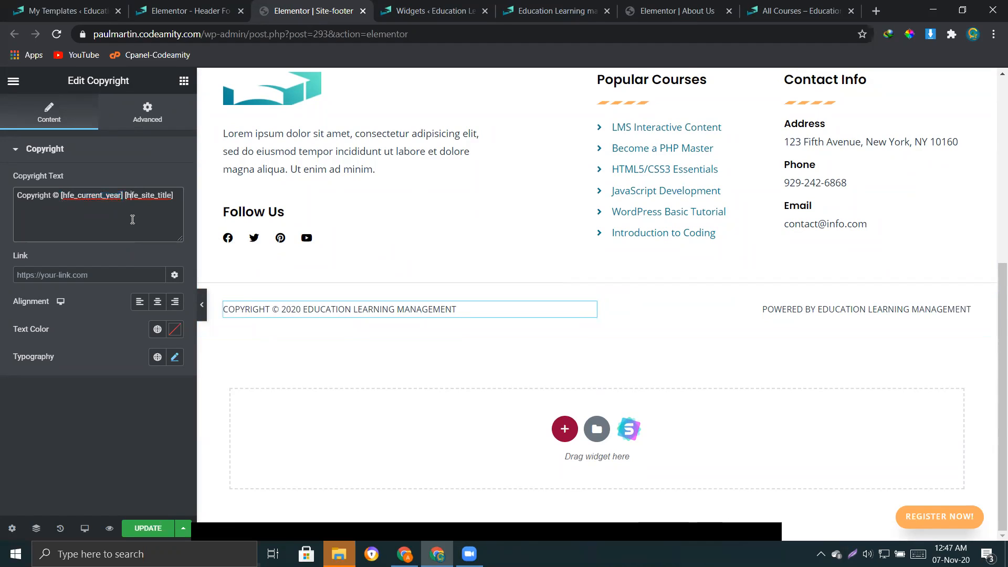
pyautogui.moveTo(177, 200); pyautogui.dragTo(128, 195)
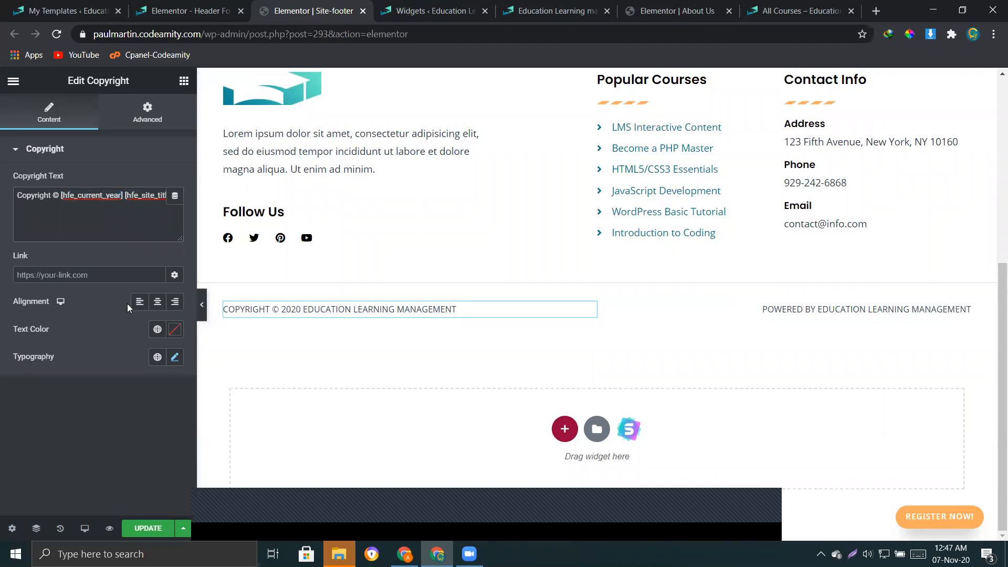
# Step: Try centering the copyright text, set its alignment to Left, and look over its typography settings
pyautogui.click(157, 301)
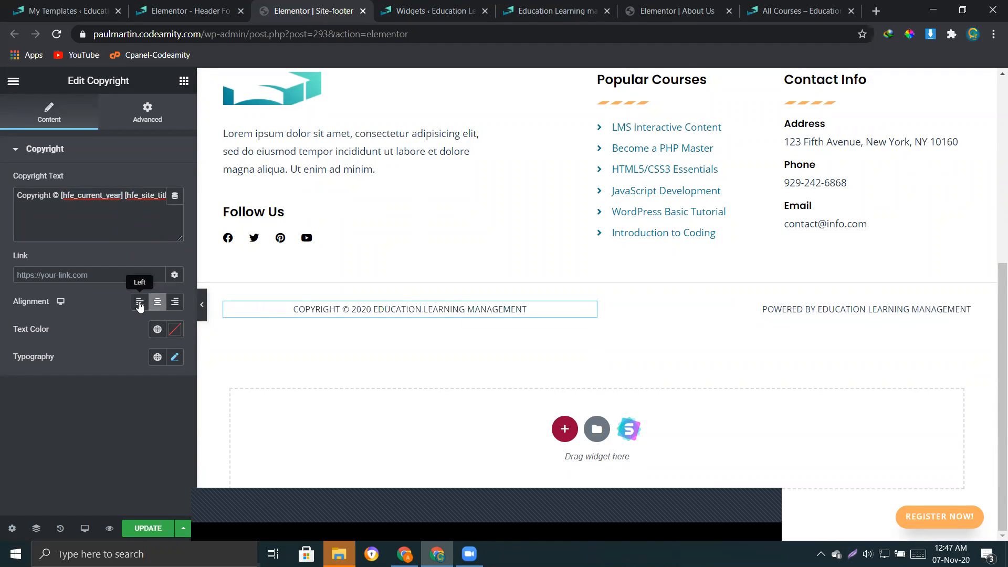
pyautogui.click(140, 301)
pyautogui.click(175, 357)
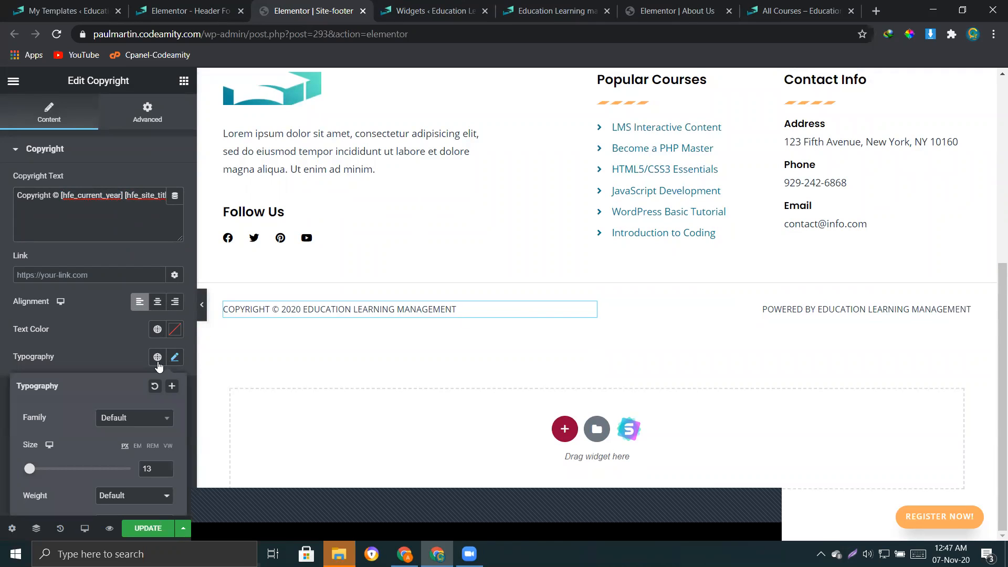
pyautogui.click(174, 358)
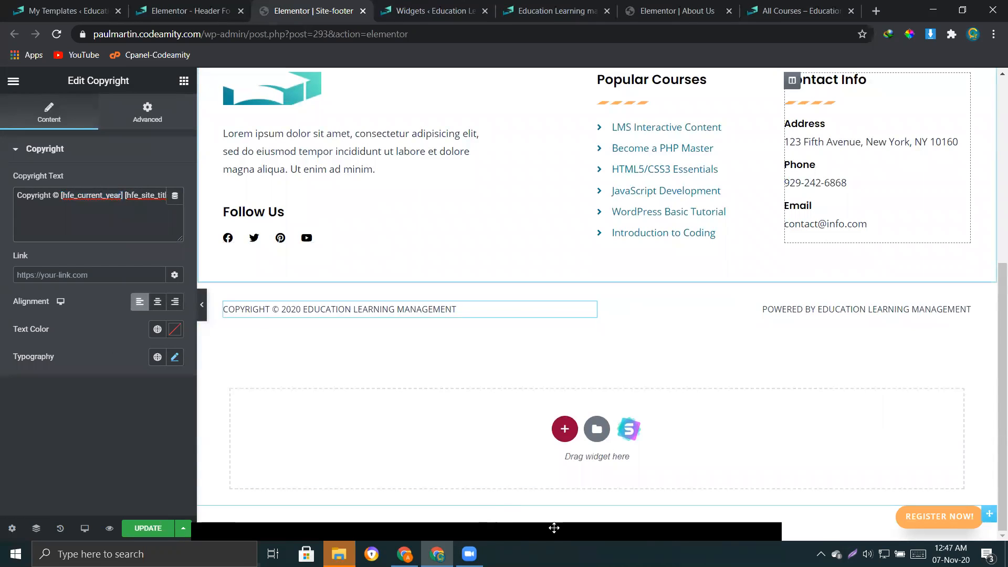